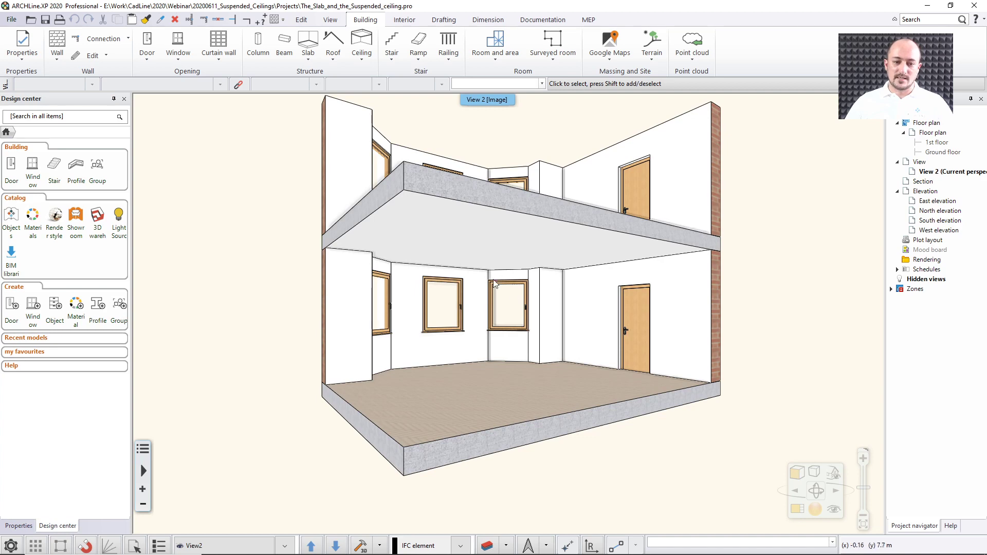
Step: Inspect the walls and slabs of both floors in the 3D view by selecting them one after another
middle_click_drag(493, 283, 521, 378)
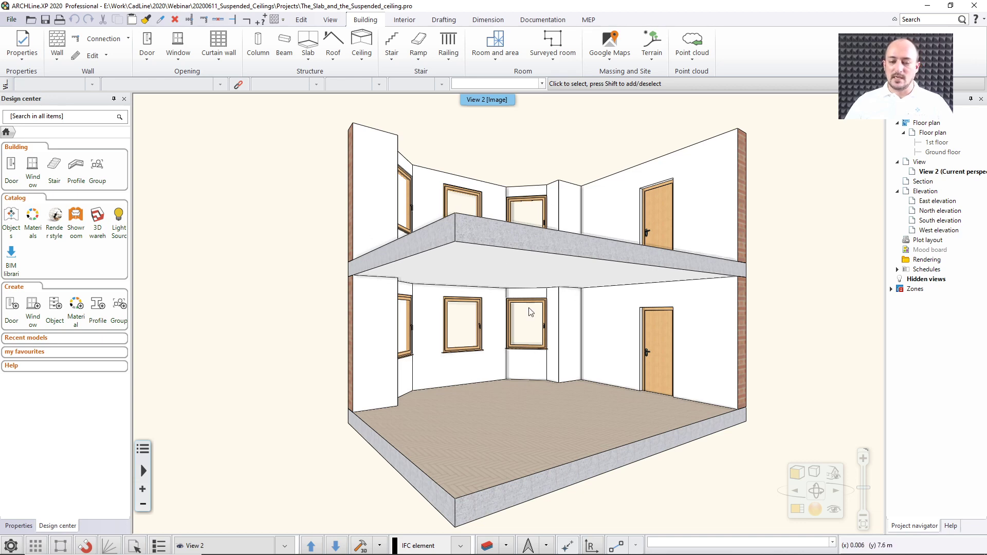
left_click(386, 201)
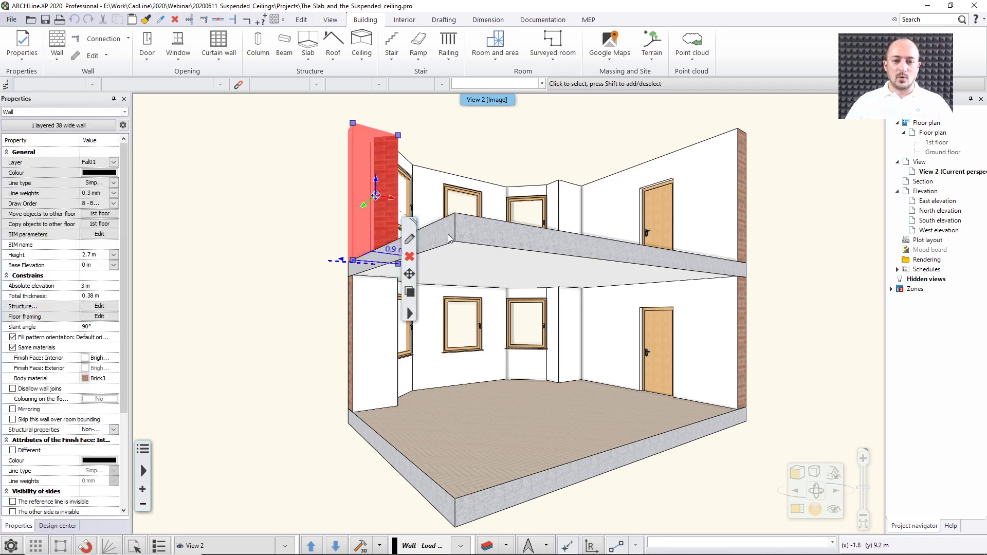
left_click(488, 231)
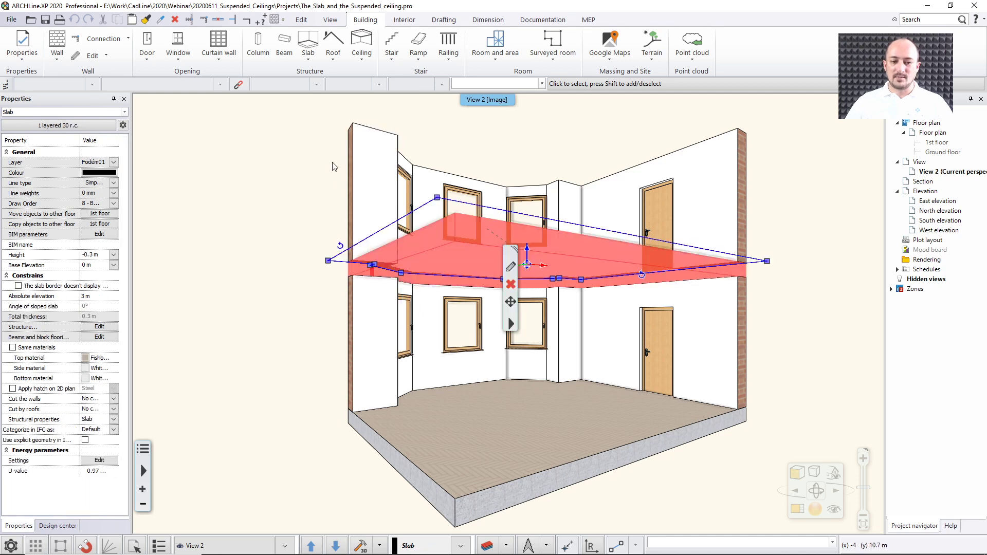
left_click(391, 344)
left_click(529, 442)
left_click(378, 350)
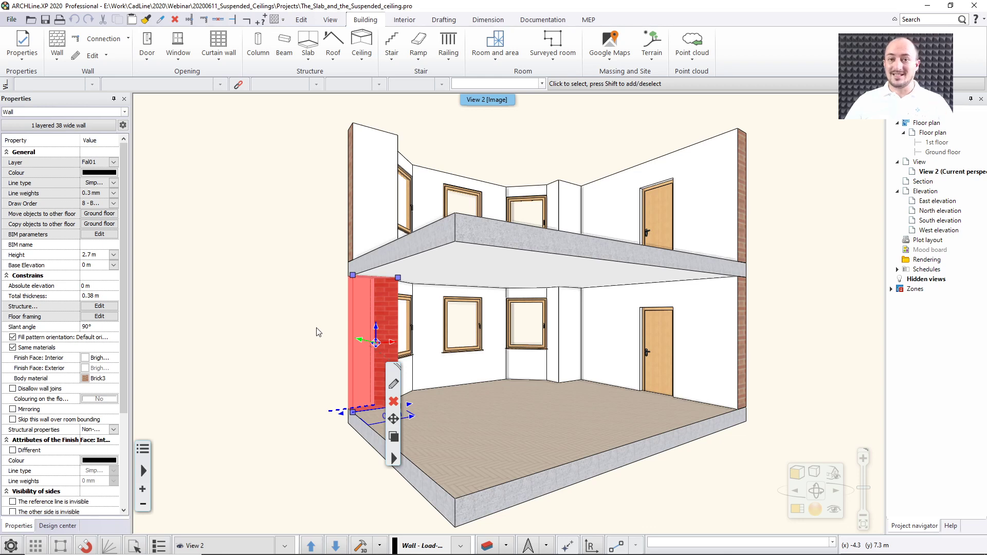
left_click(293, 312)
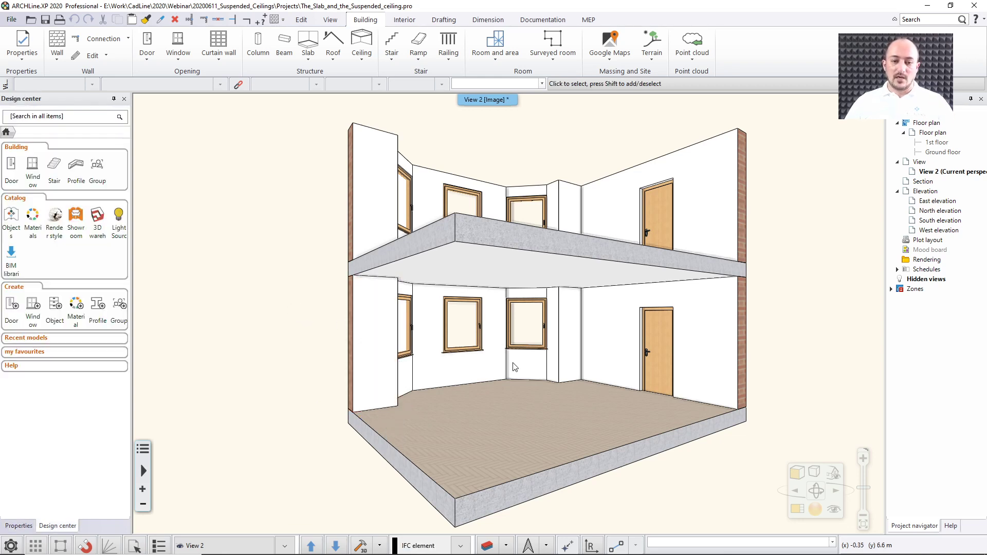
Step: Show the ground floor plan beside the 3D view and check the cut-away 3D group around the room
key("F4")
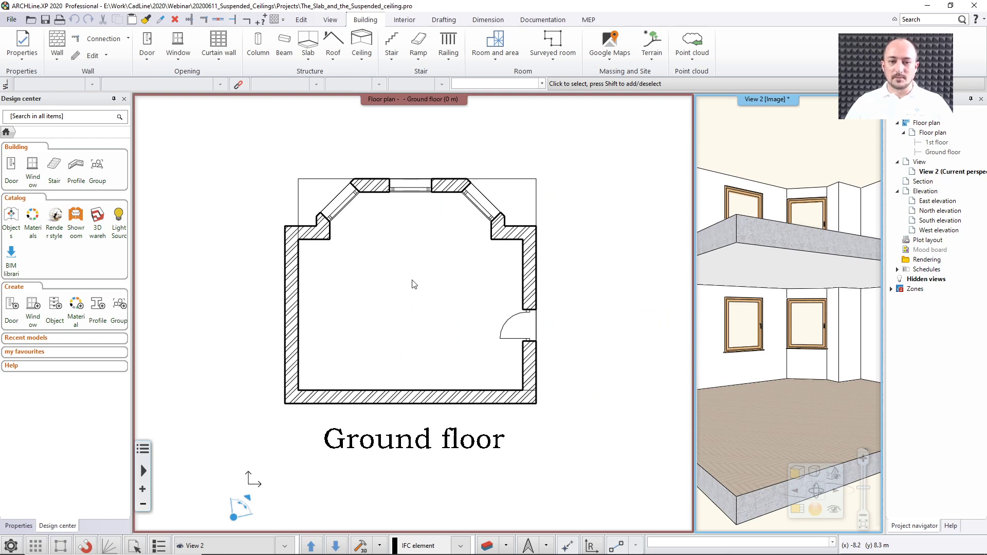
left_click(313, 181)
left_click(314, 181)
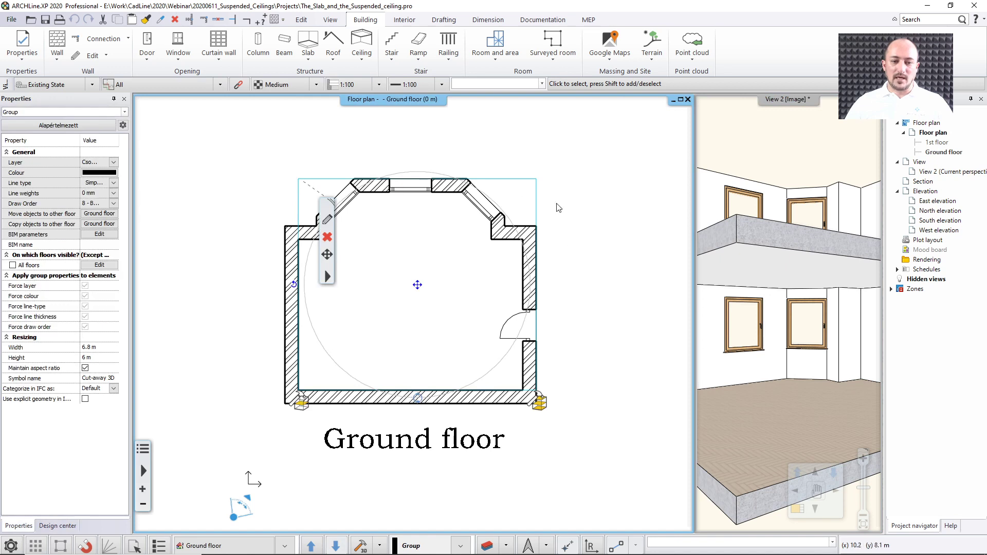
key("Escape")
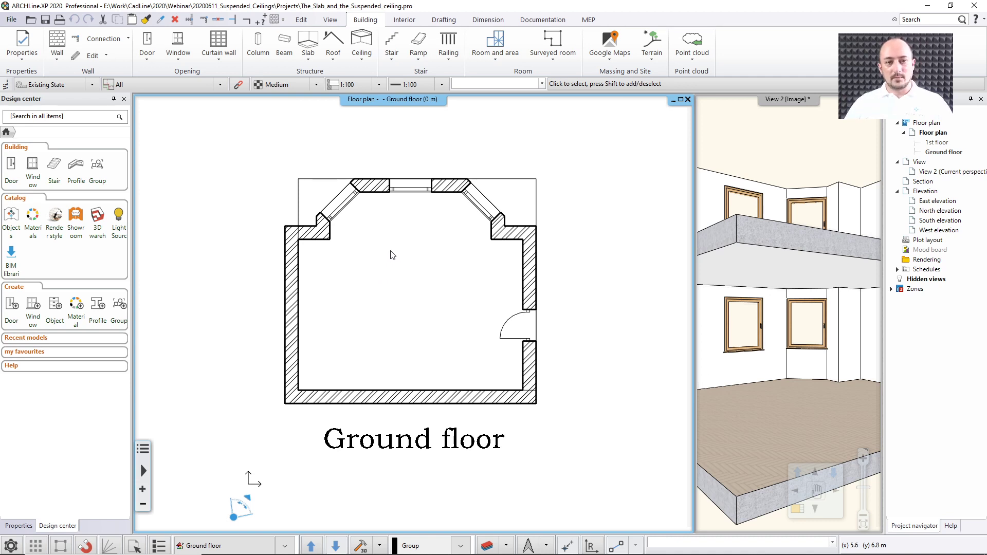
Step: Add an automatic grid ceiling to the ground floor room and switch the floor plan to the 1st floor
left_click(360, 51)
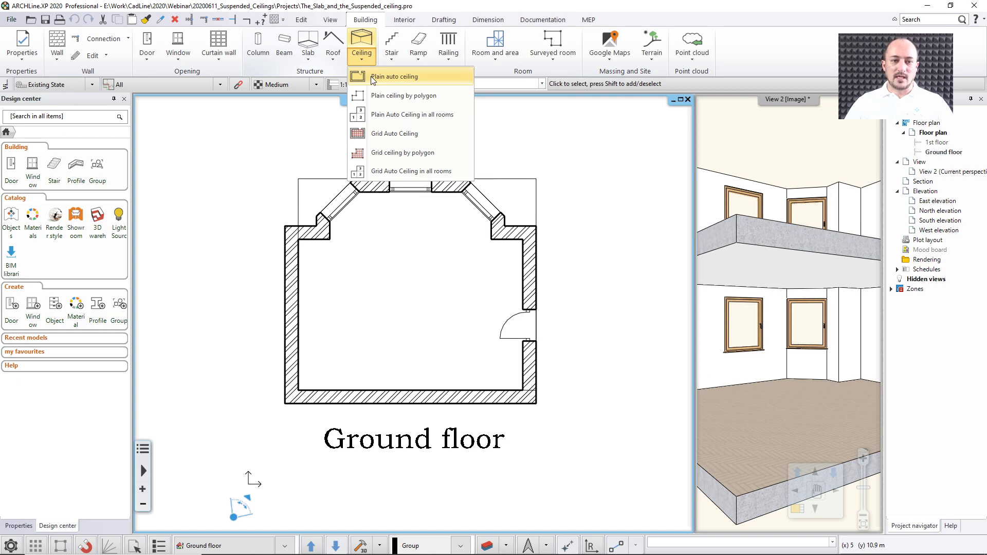
left_click(385, 135)
left_click(383, 289)
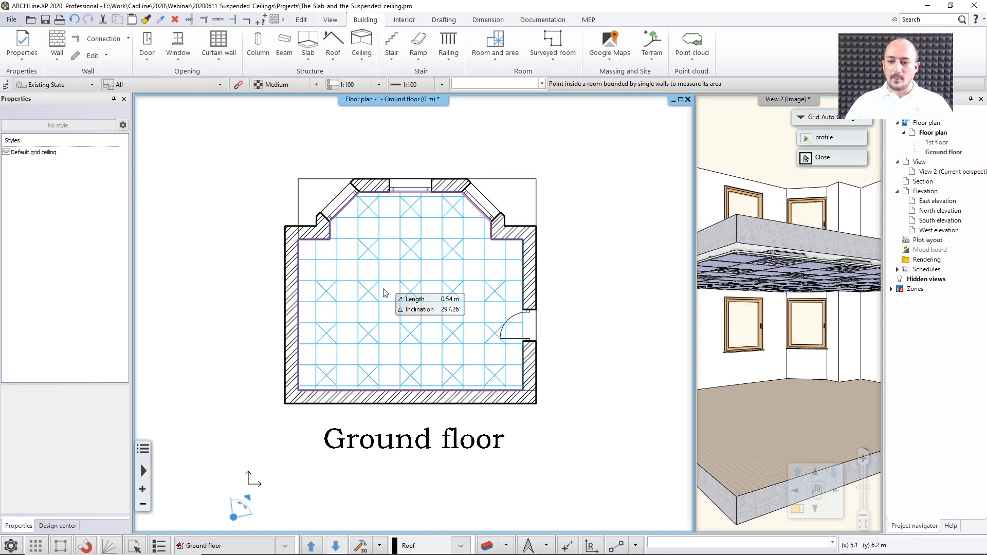
left_click(312, 547)
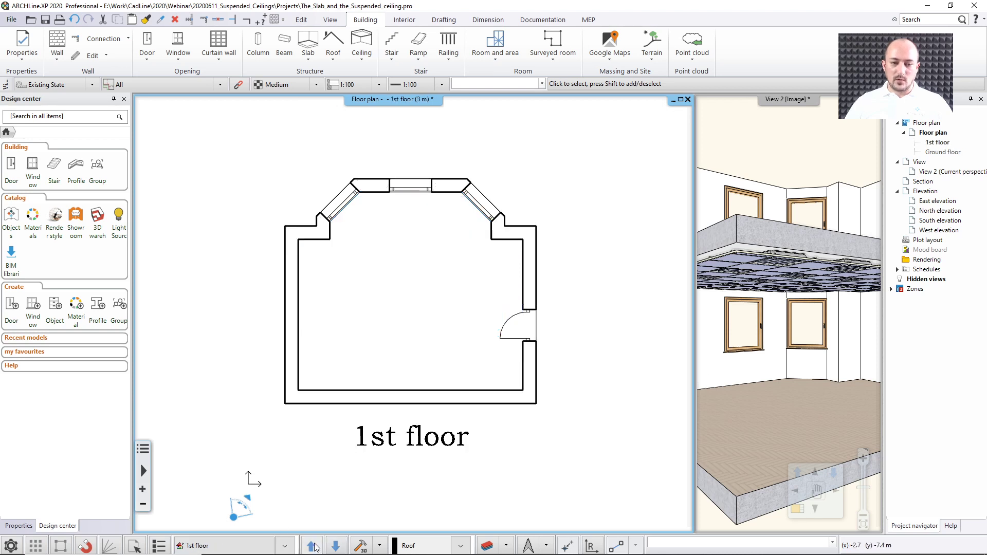
left_click(361, 49)
left_click(383, 134)
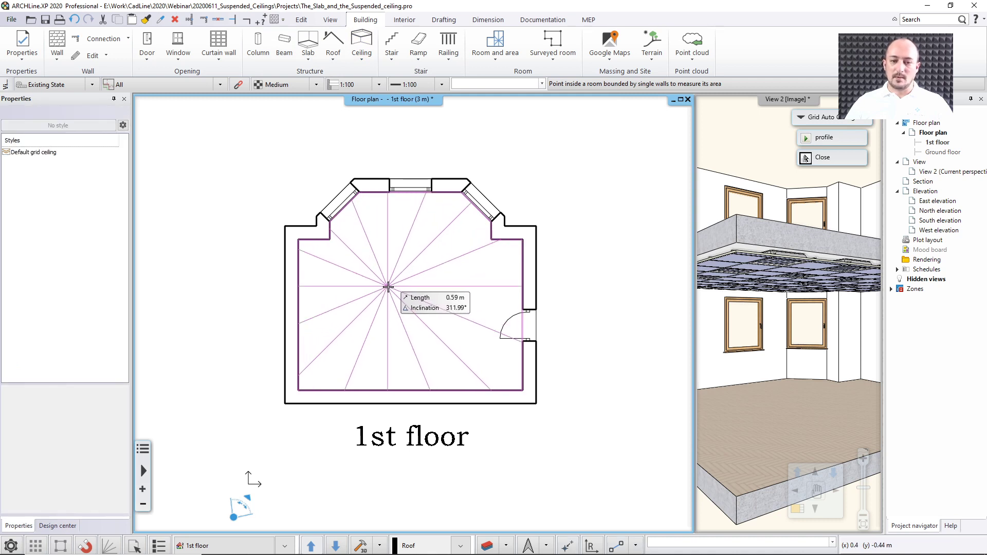
key("Escape")
Step: Add a plain ceiling covering the whole room on the 1st floor
left_click(363, 56)
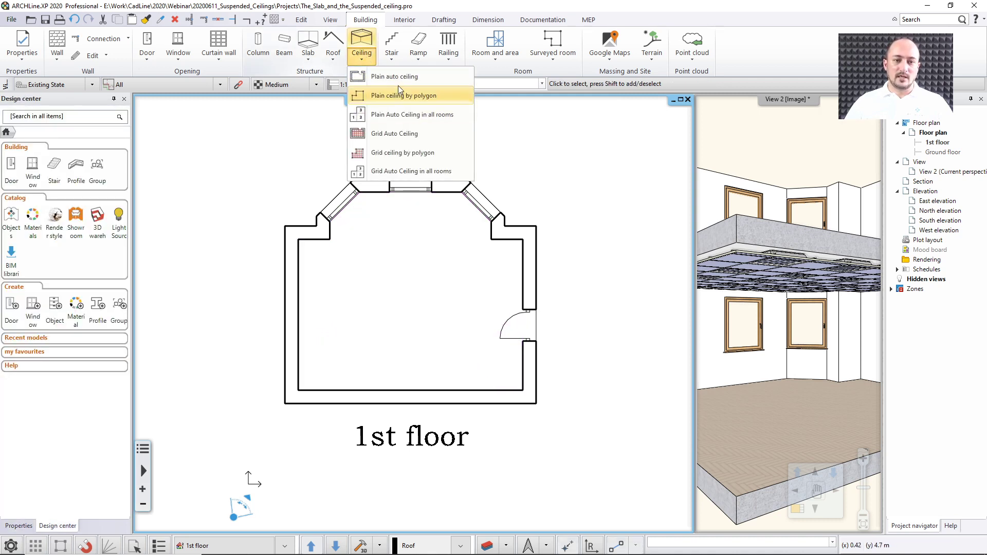
left_click(399, 94)
left_click(373, 283)
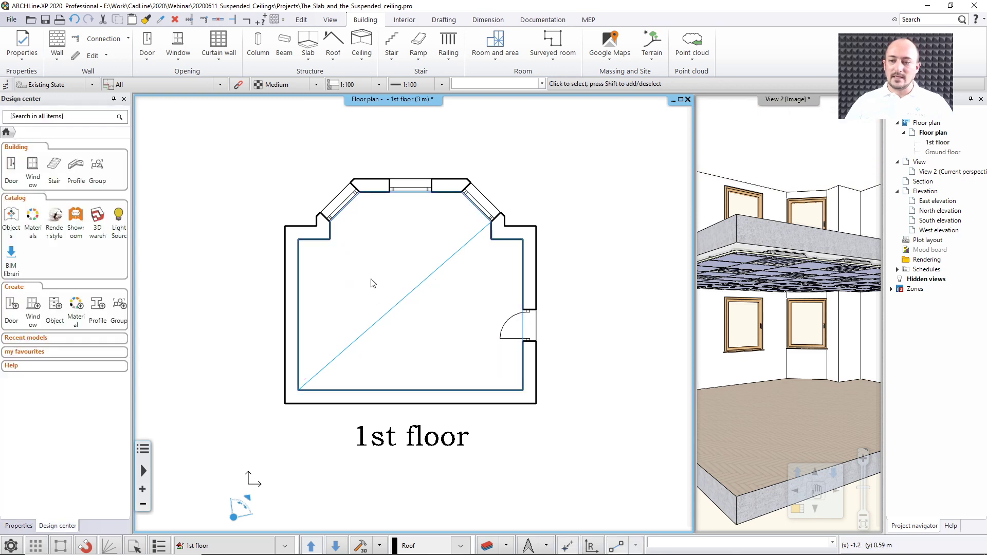
Step: Maximise the 3D view and examine the ceilings of both floors from above and below
left_click(729, 270)
key("F3")
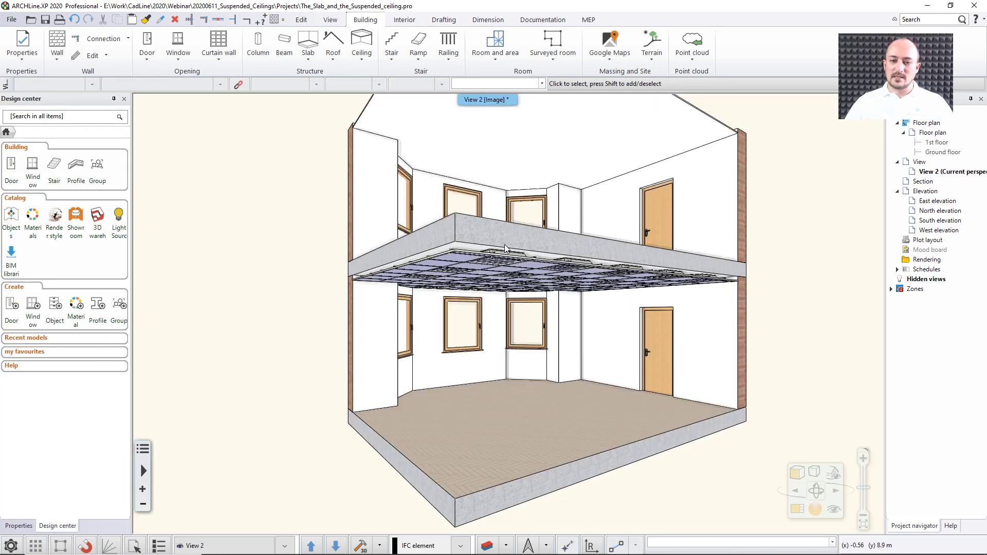
middle_click_drag(591, 167, 579, 267)
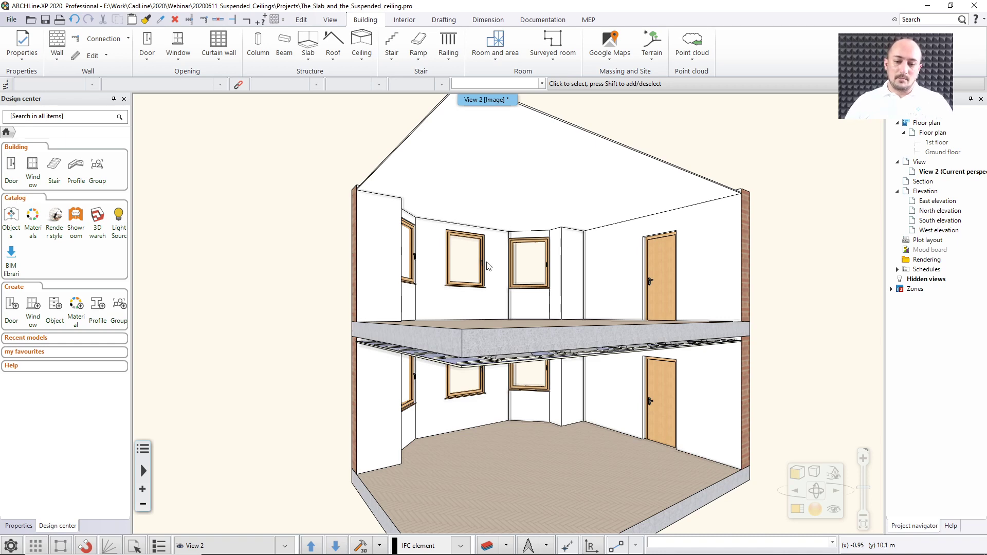
middle_click_drag(486, 262, 504, 185)
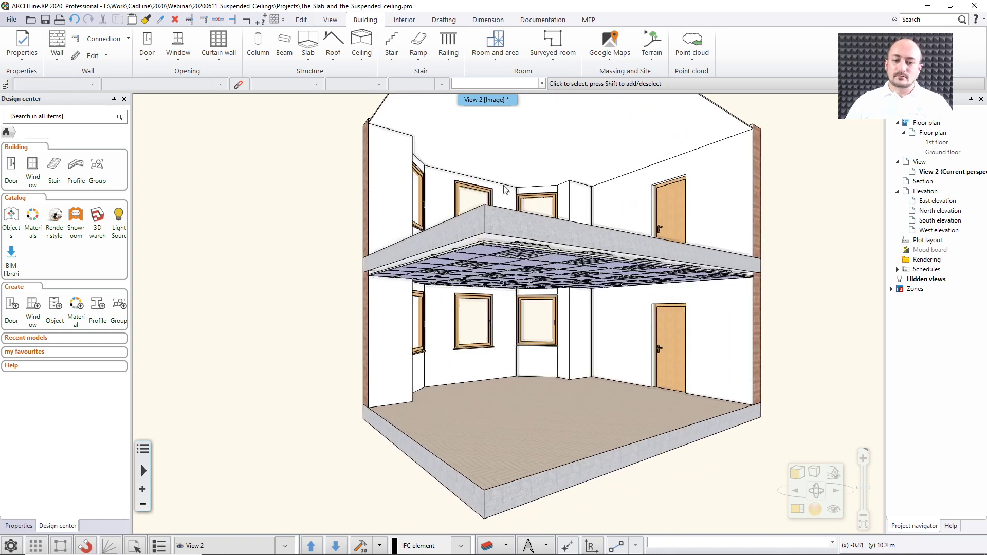
Step: Select the ground floor's grid ceiling and the slab above it to compare their properties, and examine them in 3D
left_click(513, 261)
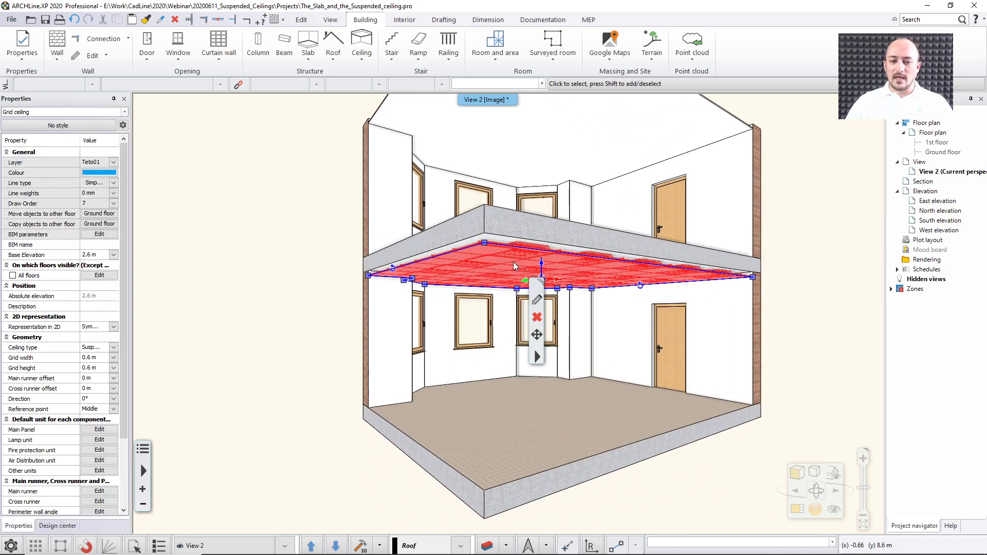
left_click(514, 229)
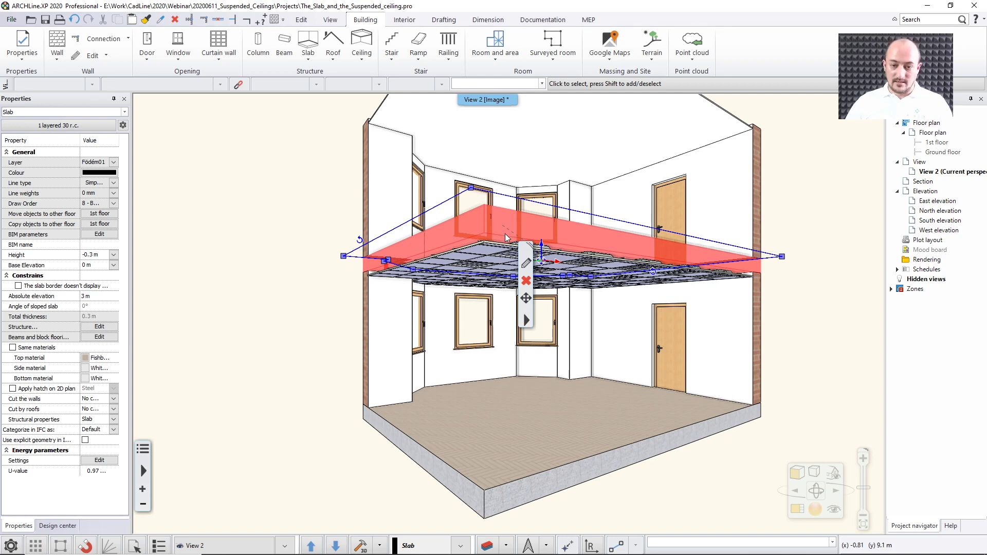
key("Escape")
middle_click_drag(504, 236, 545, 288)
middle_click_drag(538, 341, 494, 307)
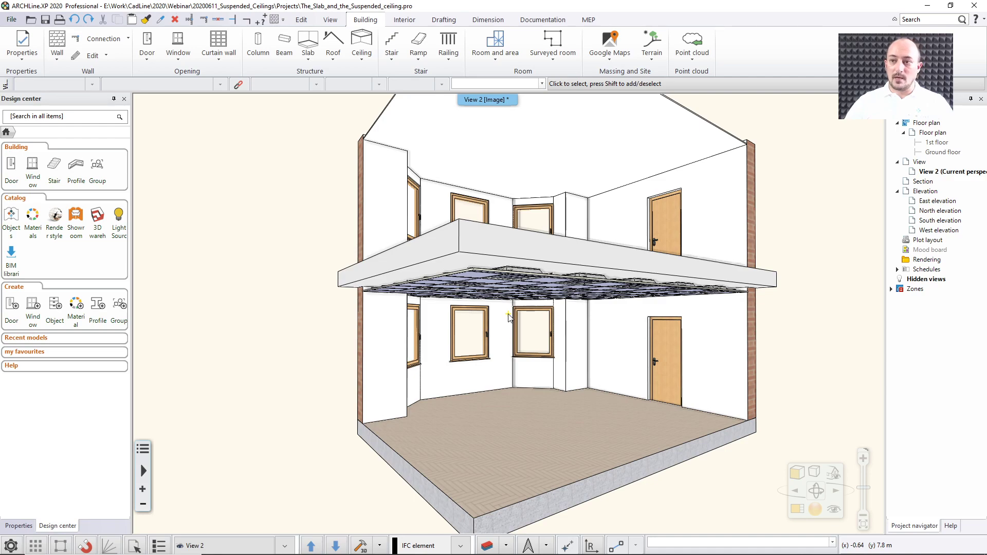
middle_click_drag(508, 315, 508, 321)
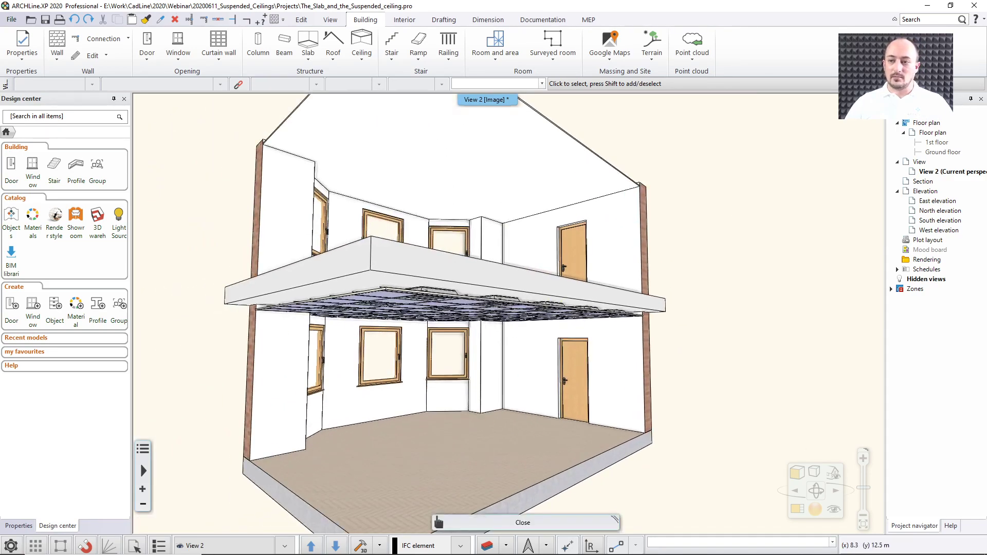
Step: Switch to the 01_Office_suspended_ceiling_plan_START project with its ground floor plan
left_click(930, 9)
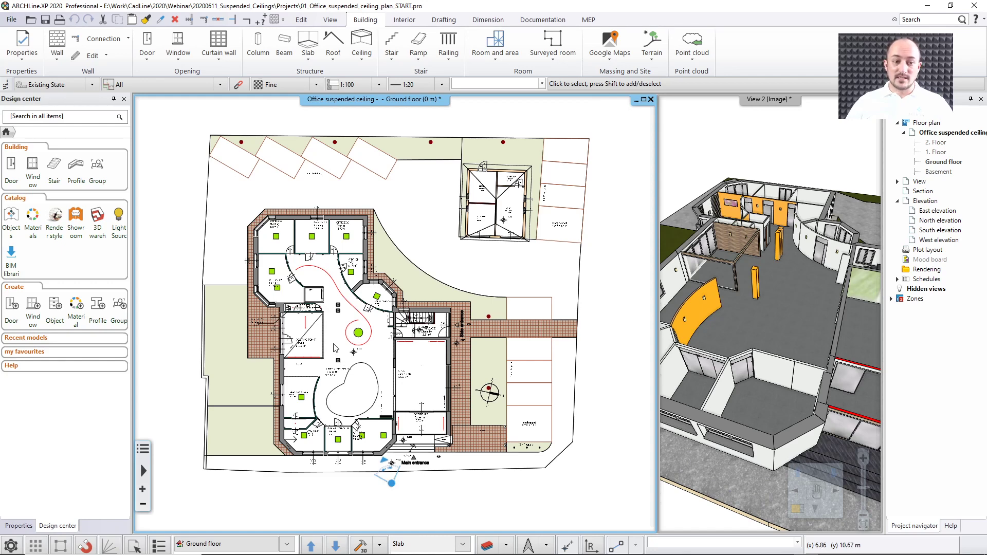
middle_click_drag(333, 340, 391, 345)
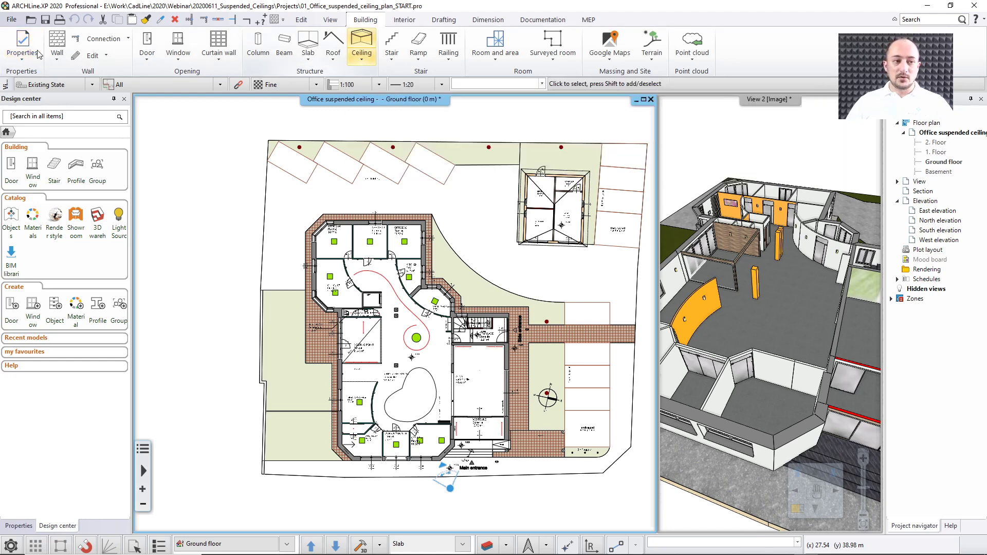
Step: Open the default properties for the plain ceiling among the structure elements
left_click(23, 46)
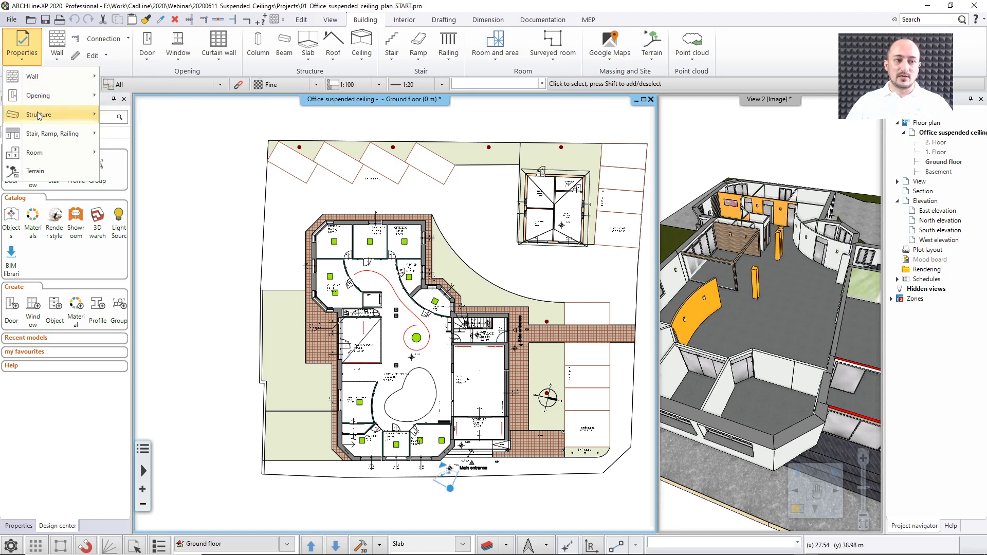
mouse_move(37, 112)
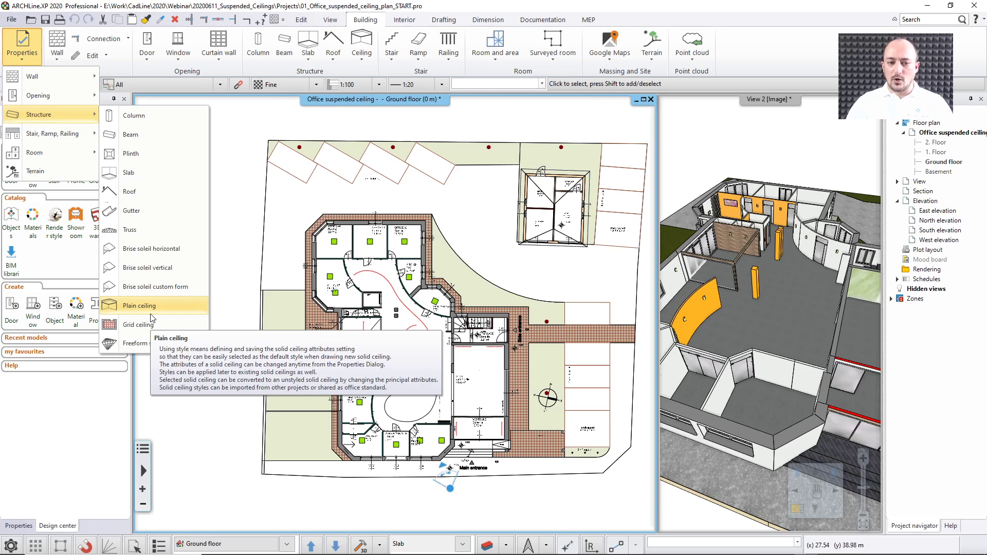
left_click(150, 315)
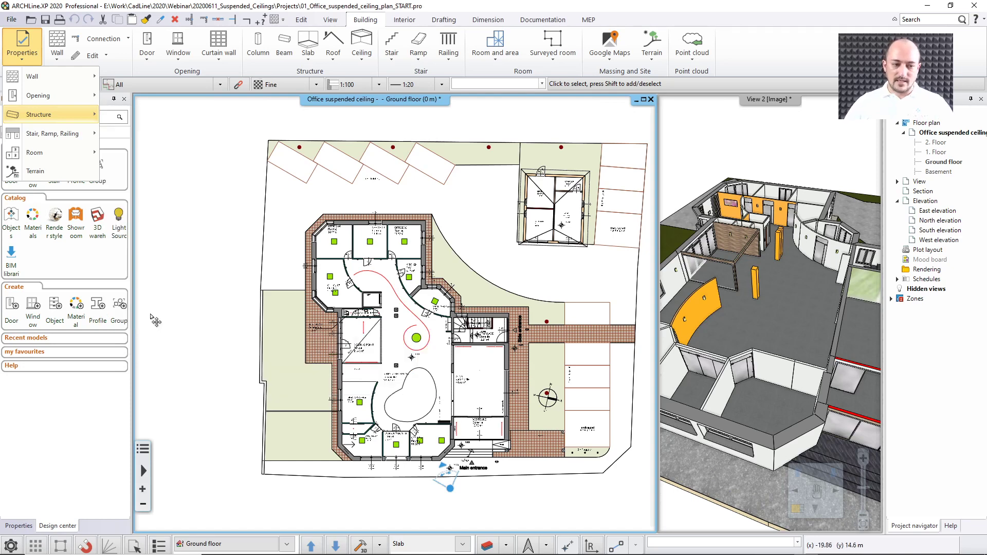
Step: Add an automatic plain ceiling to OFFICE 04 on the ground floor using the Normal plain ceiling style
left_click(361, 51)
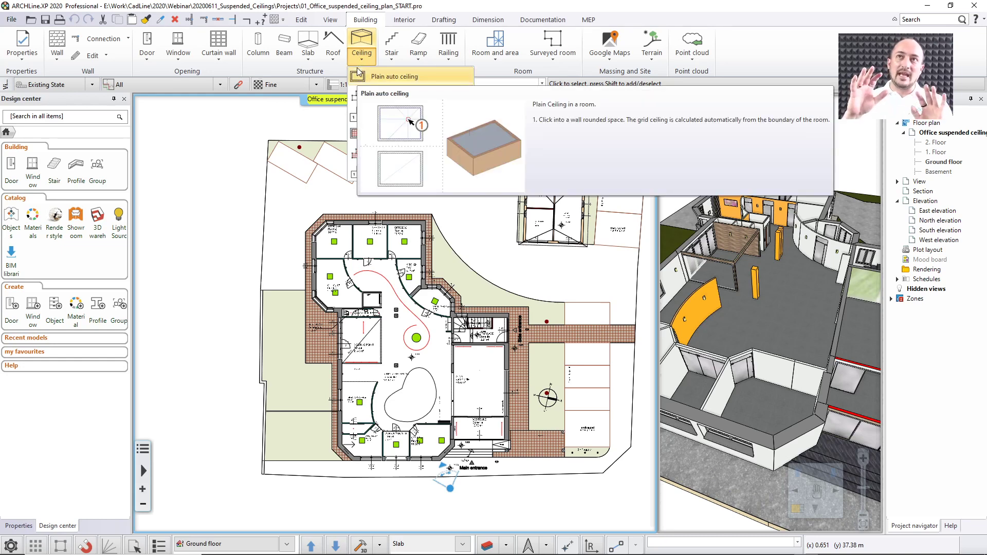
left_click(399, 78)
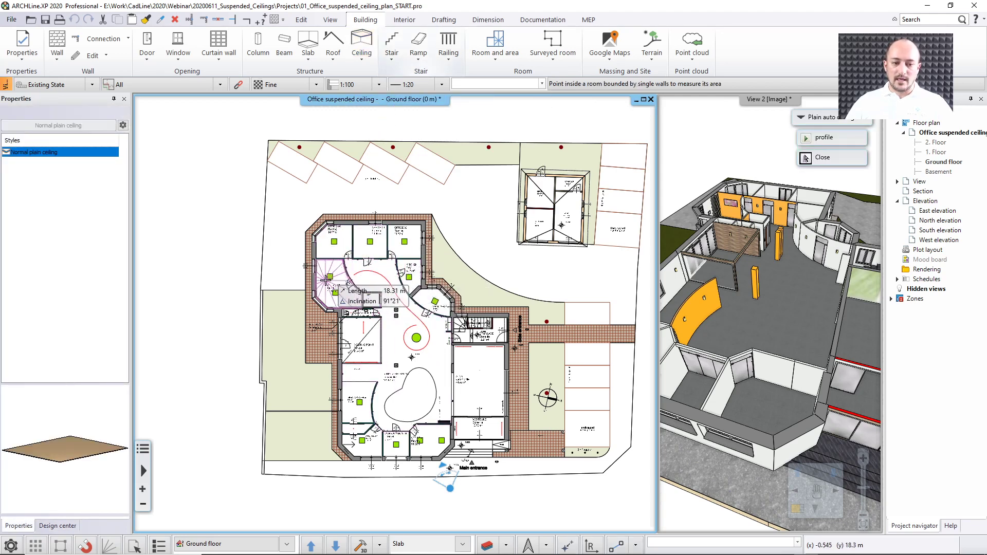
scroll(332, 247, "up", 4)
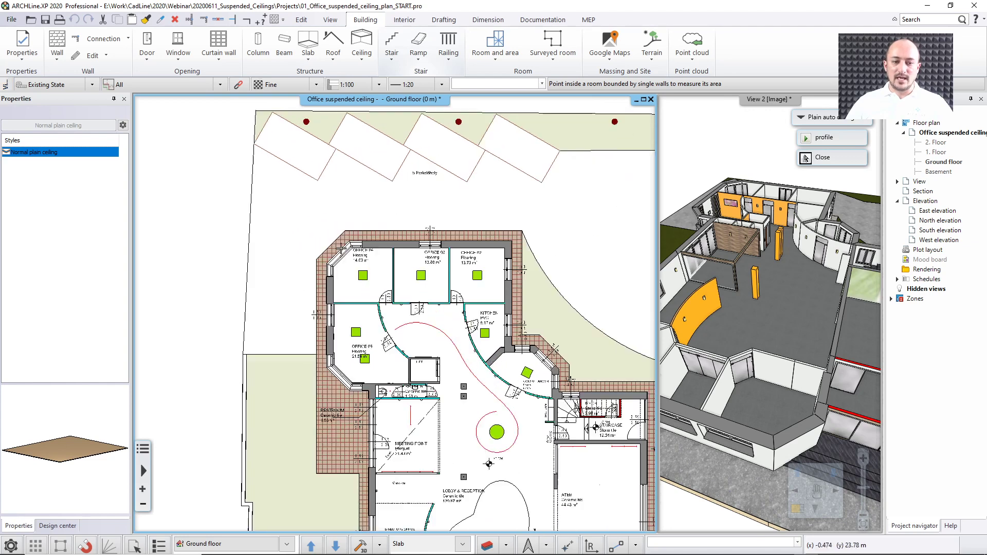
scroll(368, 306, "up", 1)
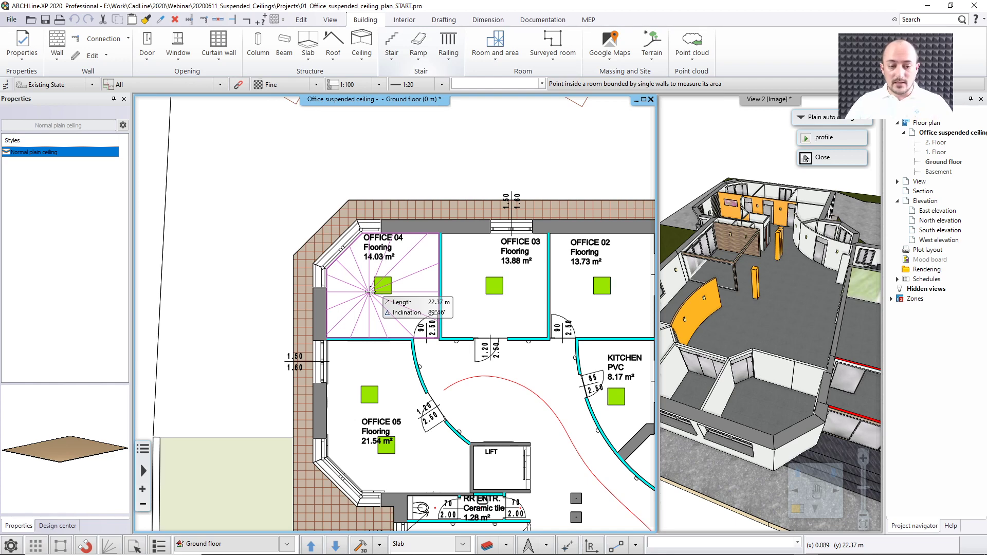
left_click(370, 292)
key("Escape")
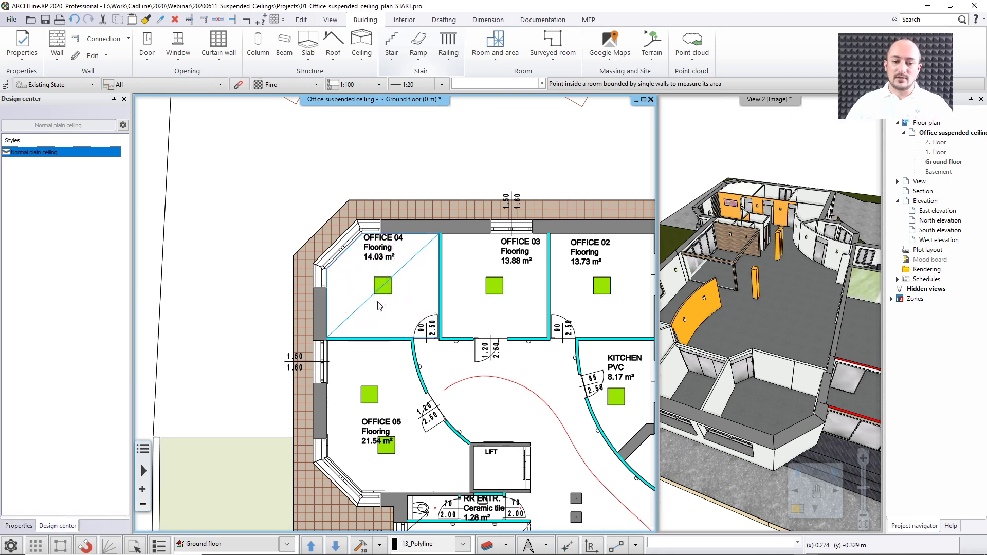
Step: Examine the office area with the new OFFICE 04 ceiling from above in the 3D view
middle_click_drag(768, 201, 588, 478)
middle_click_drag(802, 447, 784, 233)
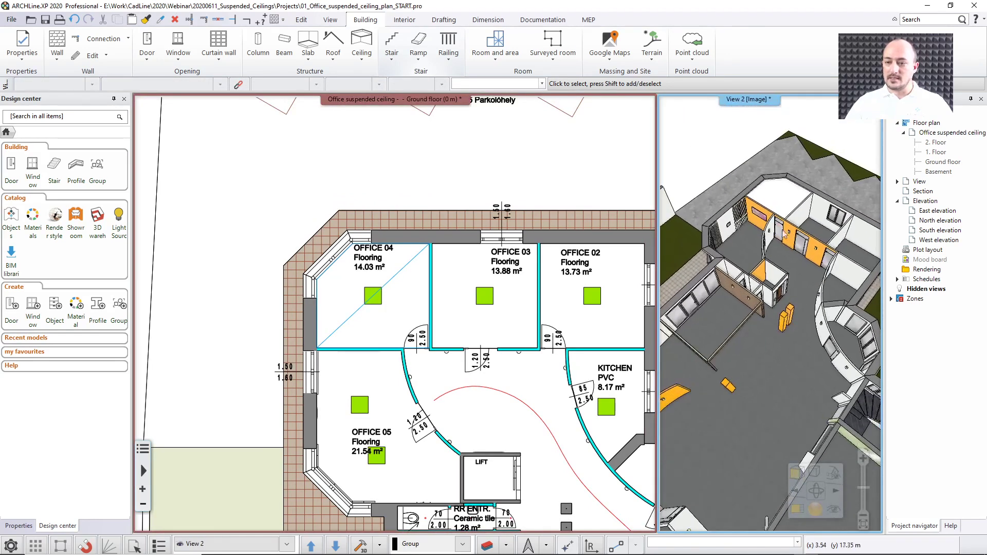
left_click(783, 204)
key("Escape")
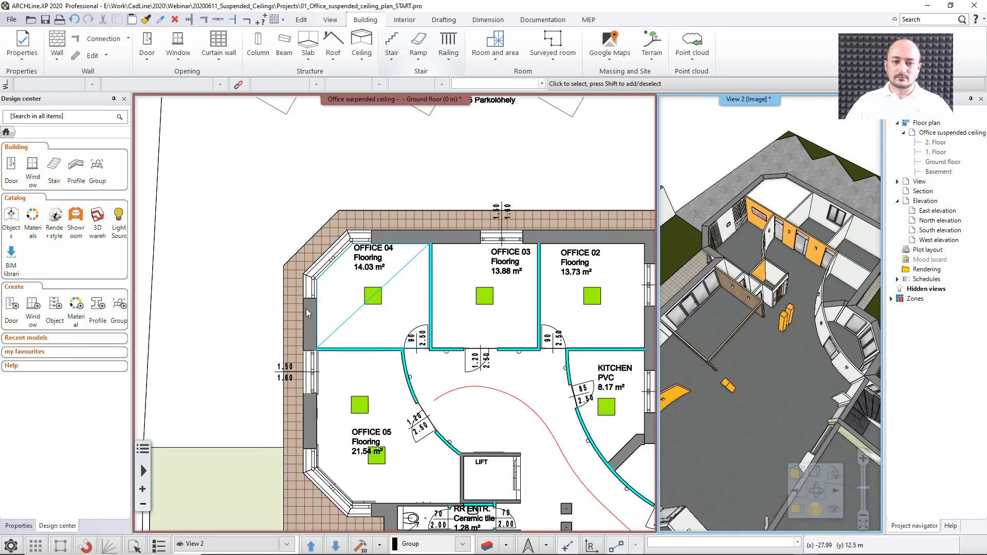
Step: Add an automatic plain ceiling to OFFICE 03 on the ground floor using the Normal plain ceiling style
left_click(346, 308)
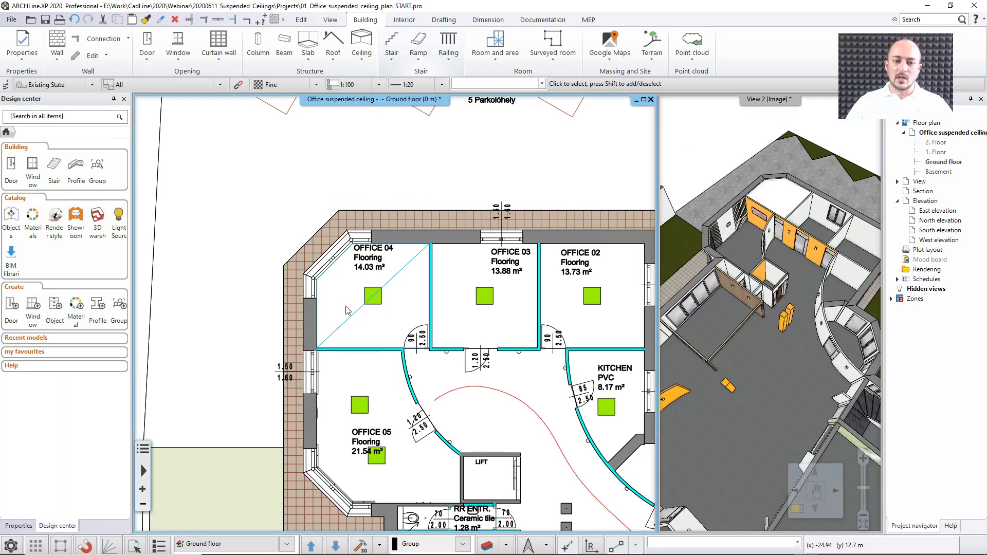
left_click(365, 61)
left_click(381, 71)
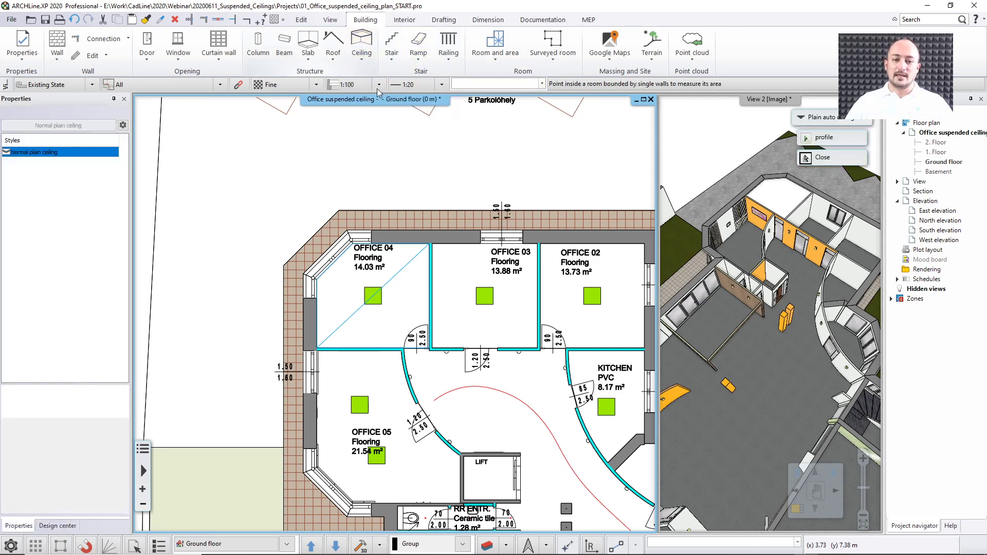
left_click(463, 294)
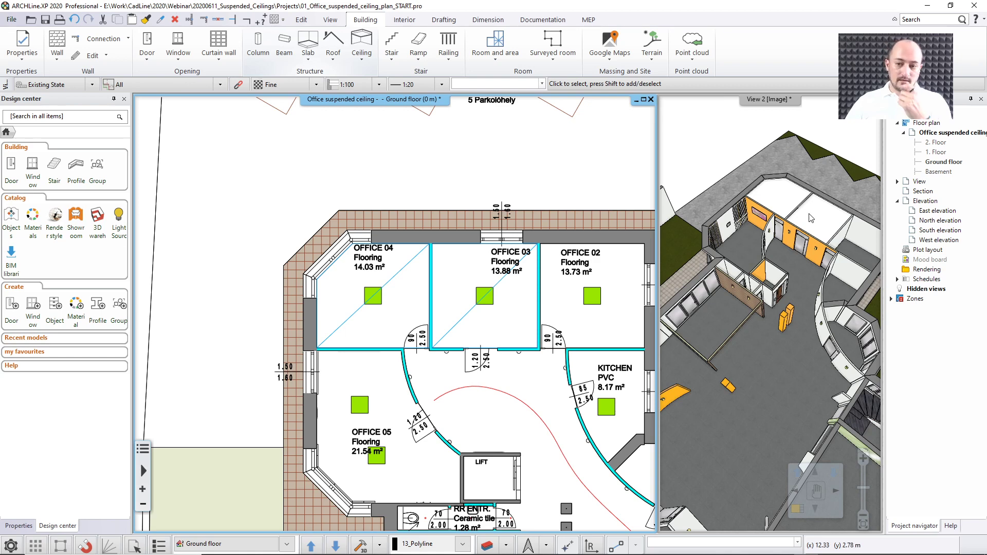
left_click(358, 58)
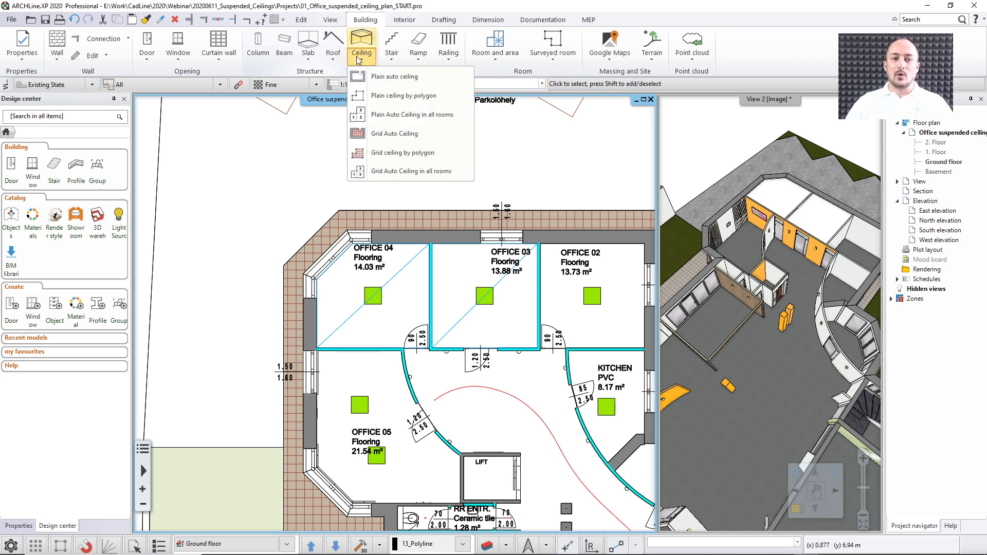
left_click(394, 76)
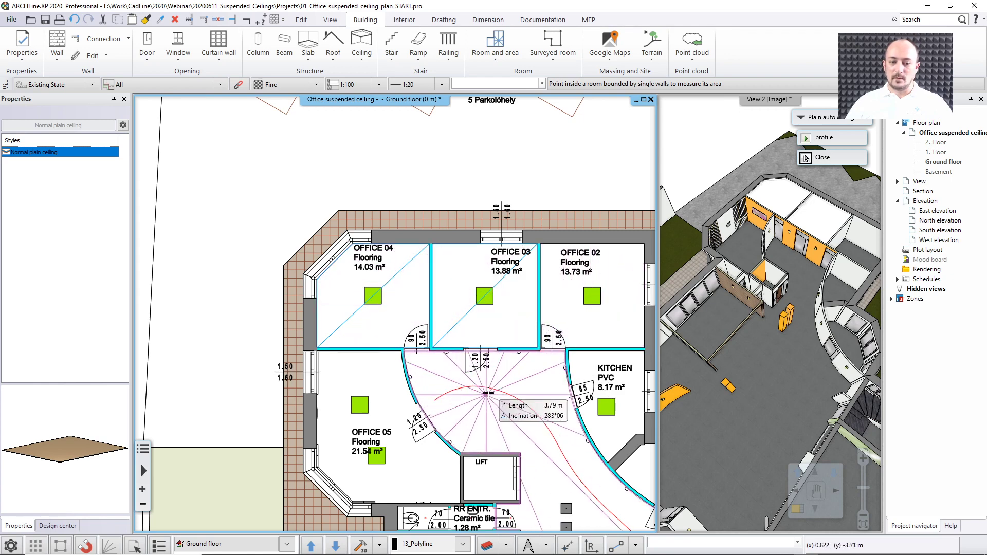
middle_click_drag(497, 371, 403, 315)
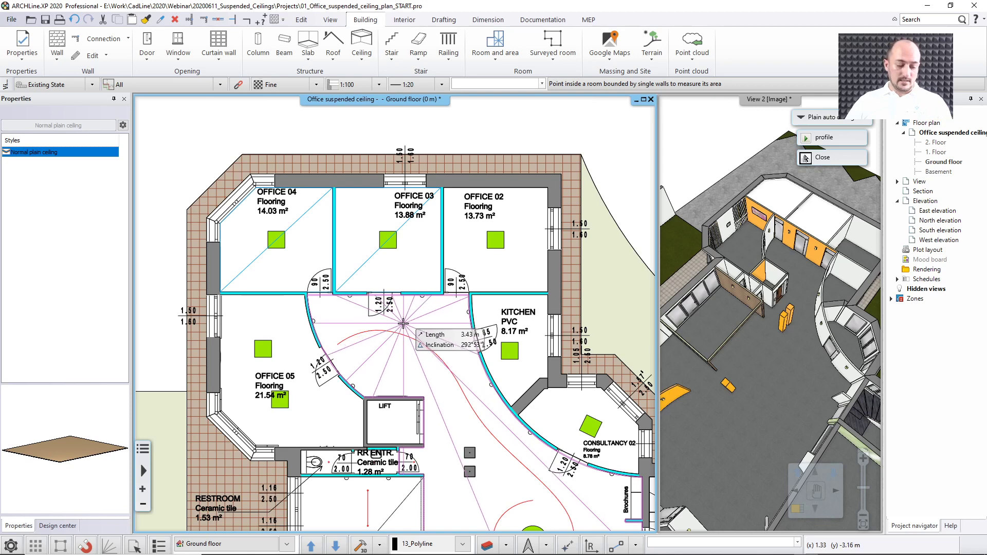
key("Escape")
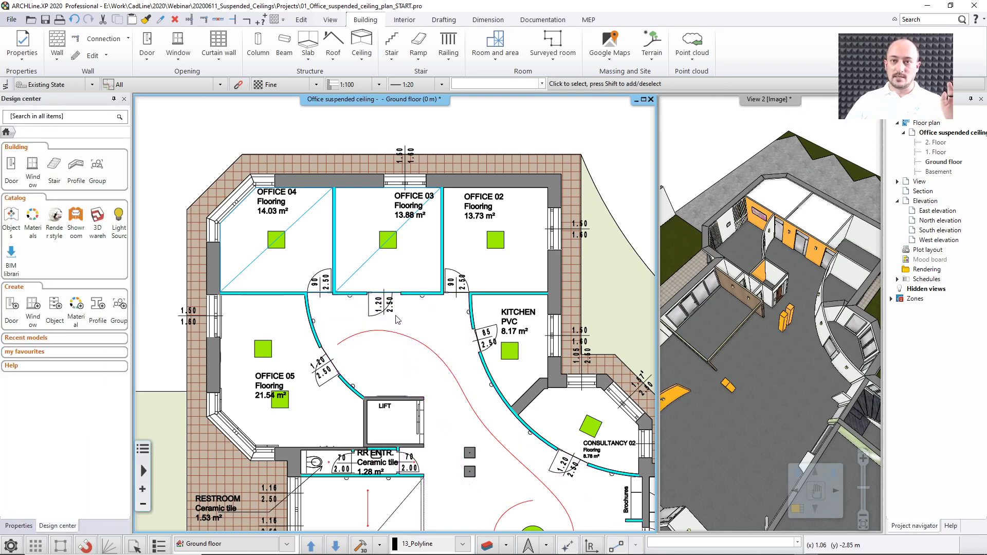
Step: Offset the OFFICE 03 ceiling's edge along the OFFICE 02 partition inward, leaving a narrow gap to the wall
left_click(370, 267)
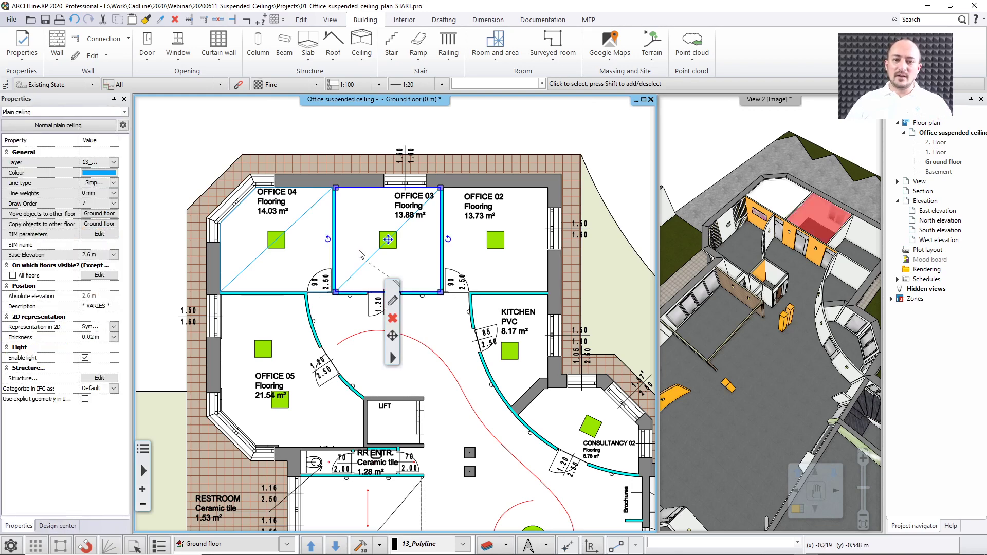
right_click(442, 242)
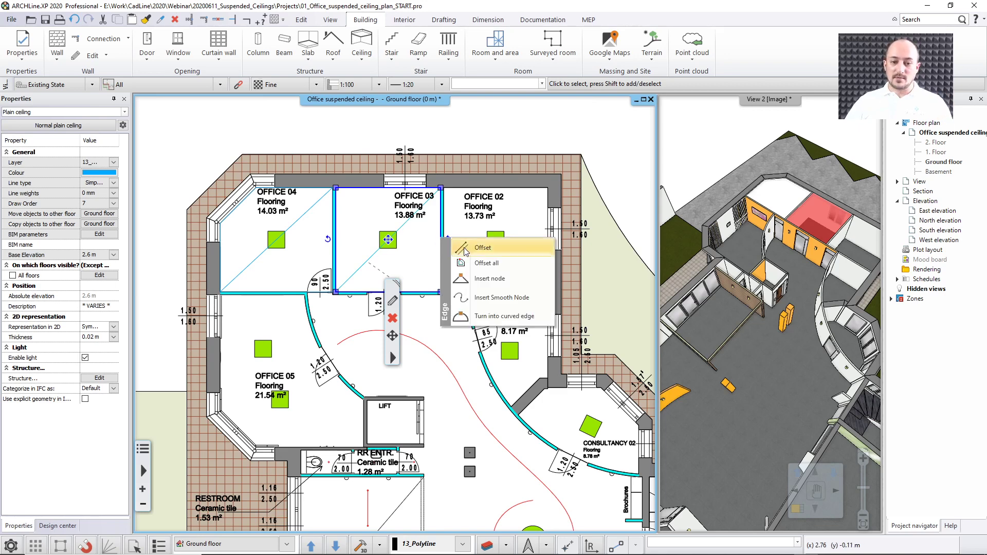
left_click(473, 248)
left_click(425, 252)
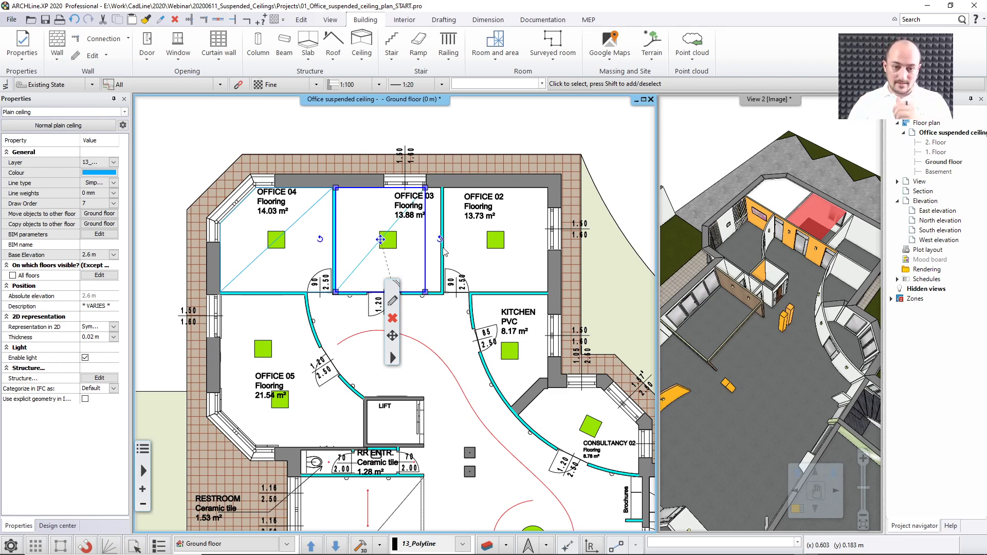
key("Escape")
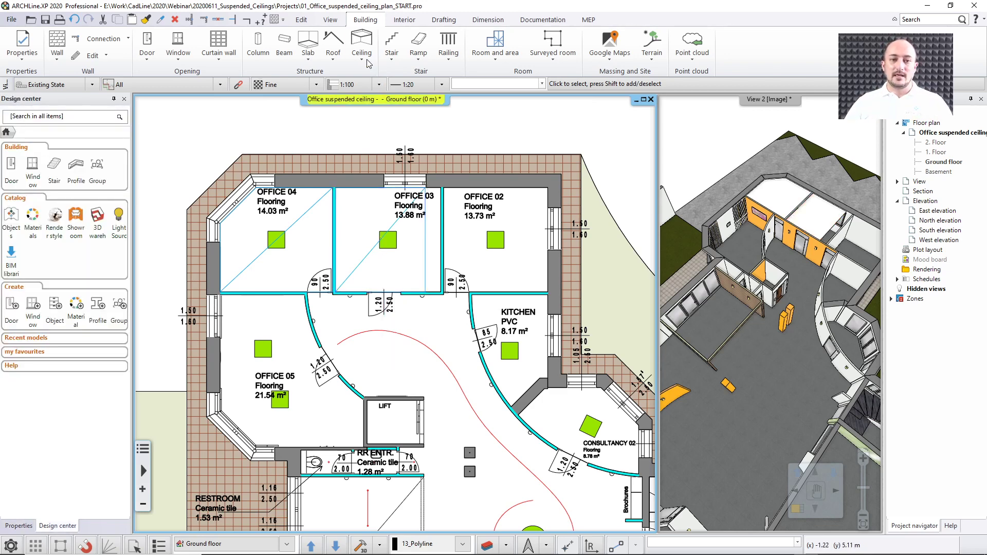
Step: Draw a plain ceiling by polygon in OFFICE 02 along its walls, cutting off the corner by the kitchen and outer wall diagonally
left_click(365, 60)
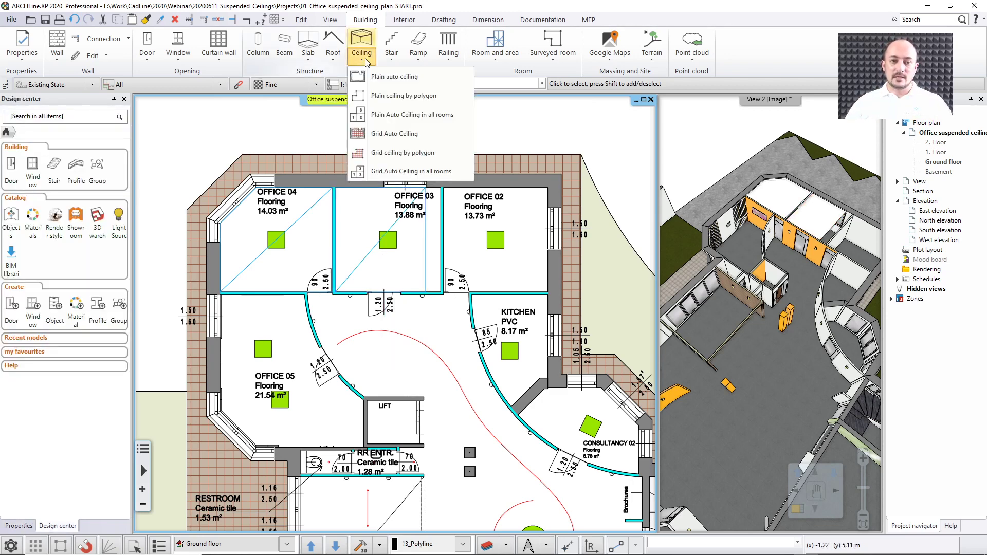
left_click(379, 104)
left_click(444, 187)
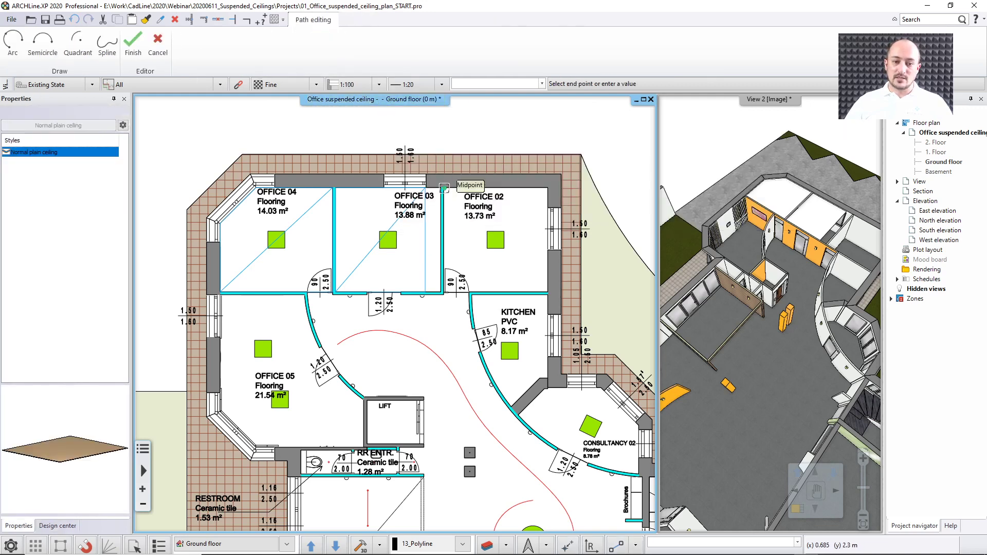
left_click(548, 188)
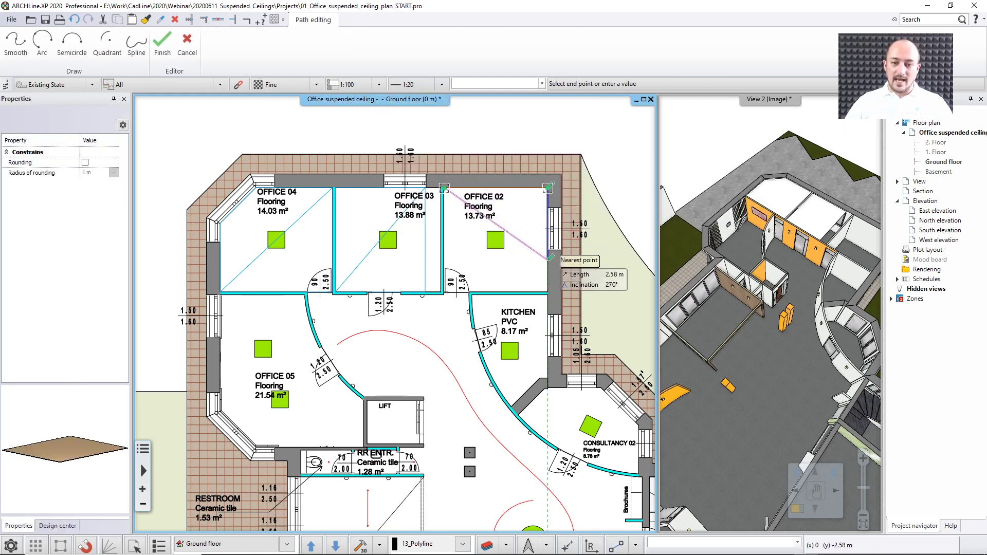
left_click(547, 250)
left_click(509, 293)
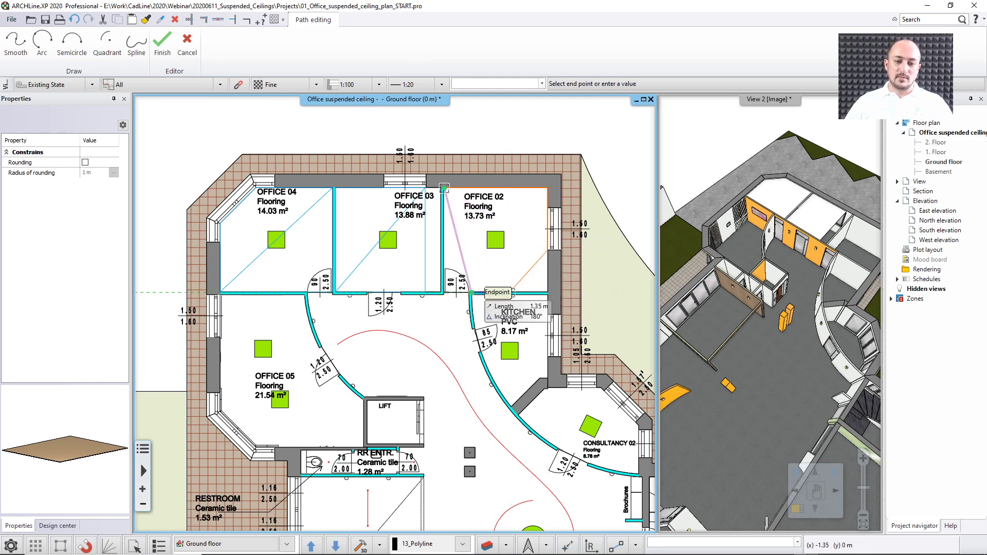
left_click(442, 293)
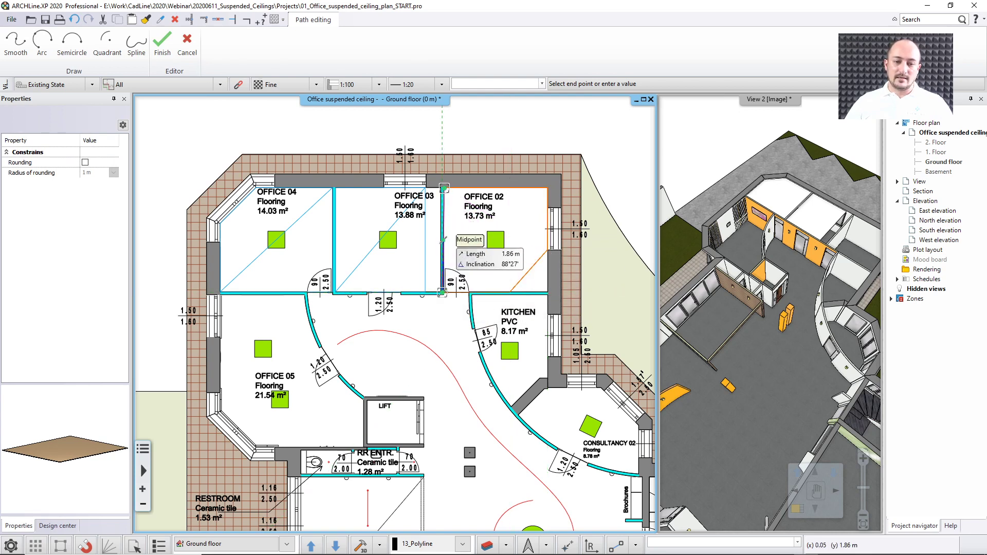
key("Return")
Step: Move the OFFICE 02 ceiling's corner node beside the 90 cm door out of the partition onto its inner face
scroll(470, 267, "up", 5)
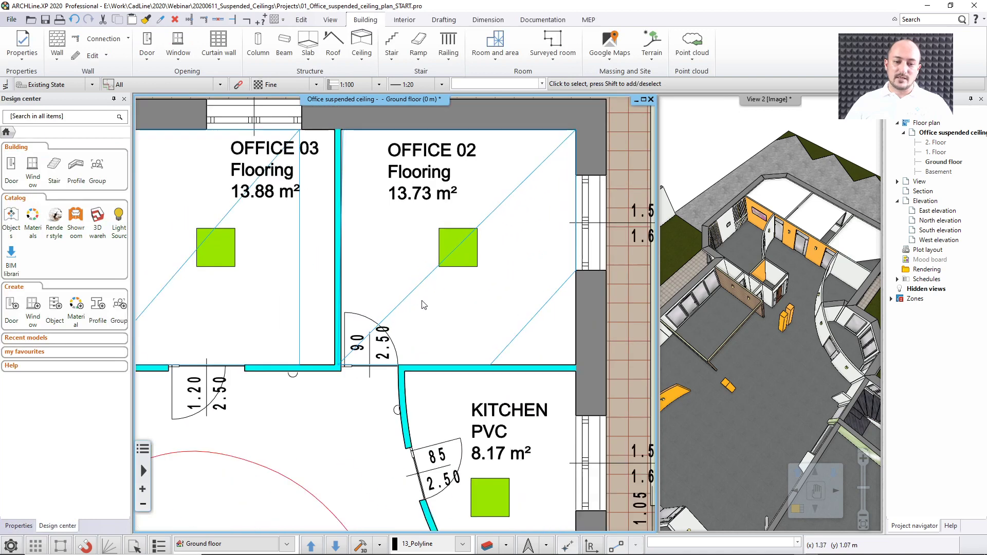
scroll(388, 319, "up", 2)
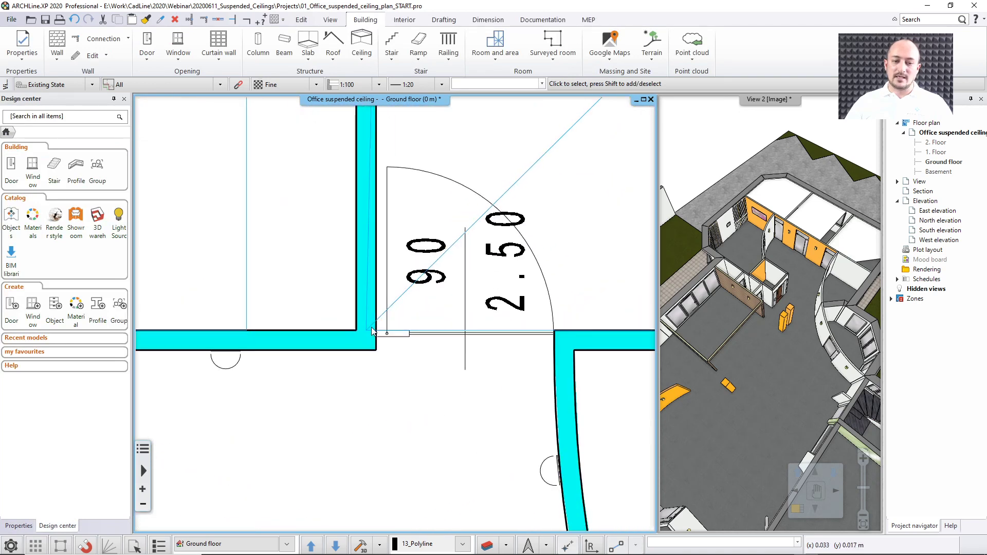
left_click(392, 305)
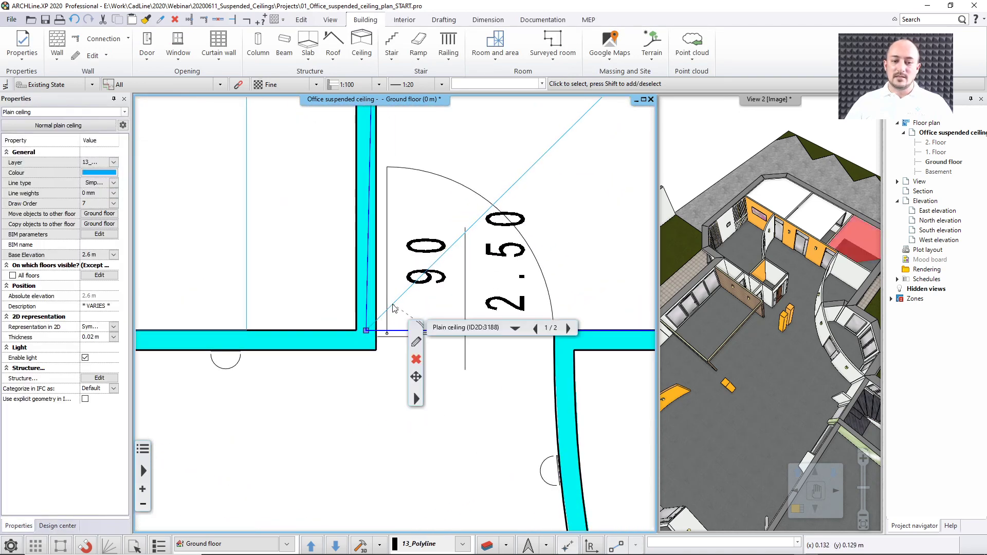
left_click(366, 332)
left_click(404, 341)
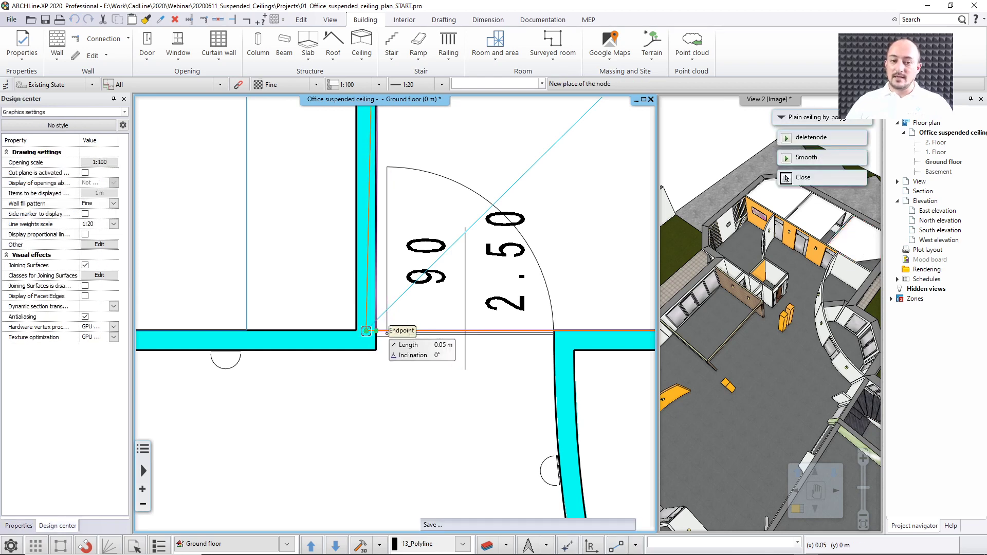
left_click(386, 332)
scroll(389, 318, "down", 3)
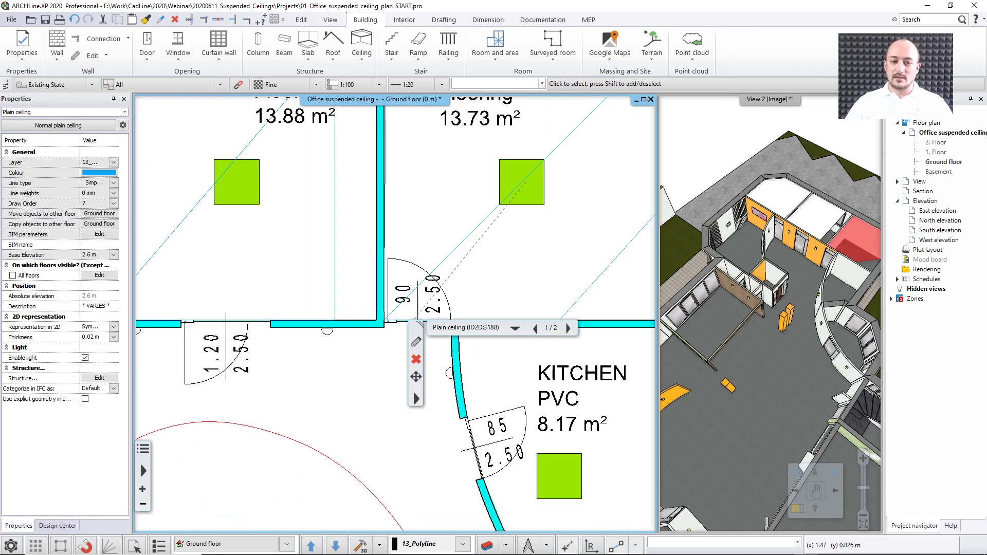
Step: Reposition the OFFICE 02 ceiling's node where the OFFICE 03 partition meets the outer wall, snapping it to the inner wall corner
middle_click_drag(492, 257, 477, 263)
middle_click_drag(450, 193, 469, 352)
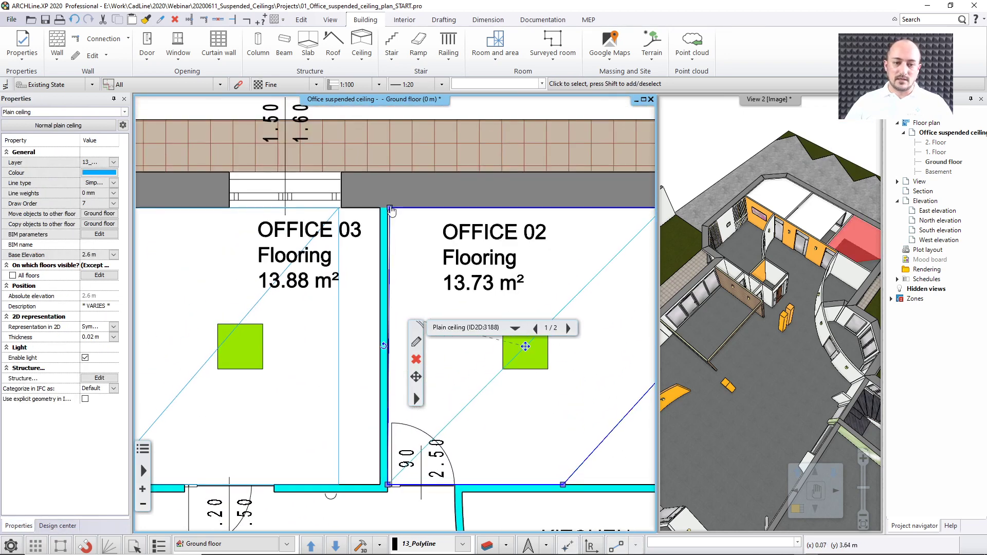
right_click(391, 210)
left_click(421, 218)
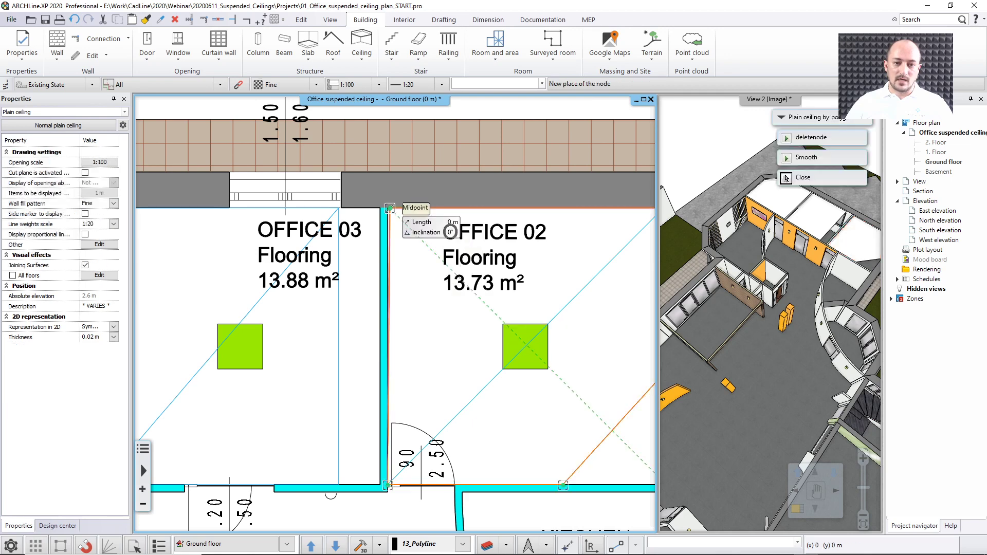
left_click(390, 208)
scroll(431, 301, "down", 3)
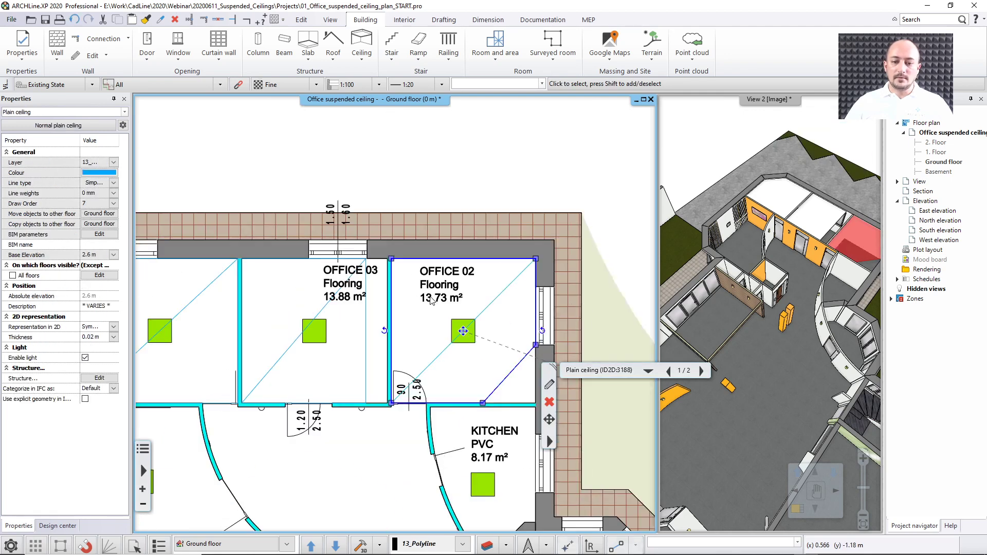
middle_click_drag(431, 300, 419, 274)
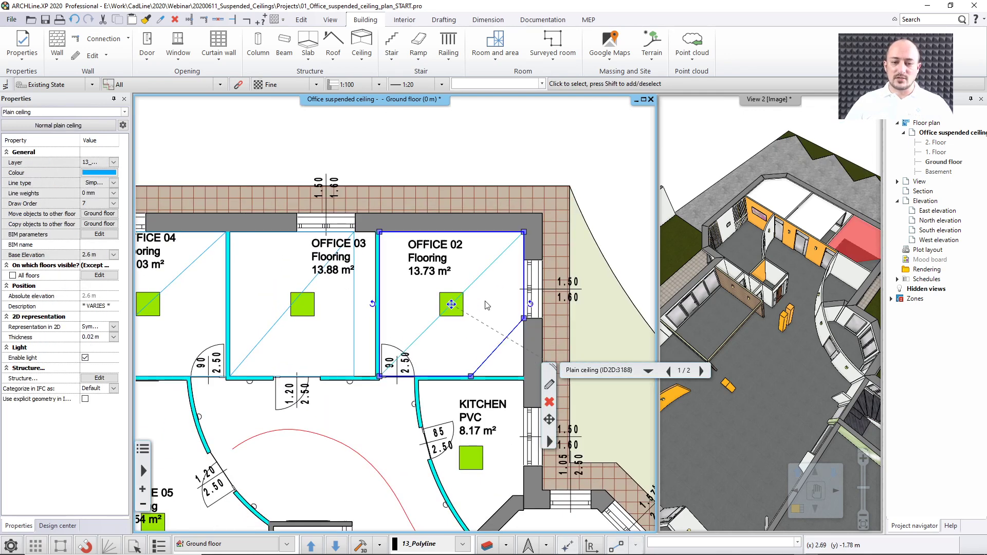
key("Escape")
Step: Add an automatic grid ceiling to the KITCHEN using the Default grid ceiling style
scroll(483, 313, "down", 2)
middle_click_drag(465, 321, 494, 300)
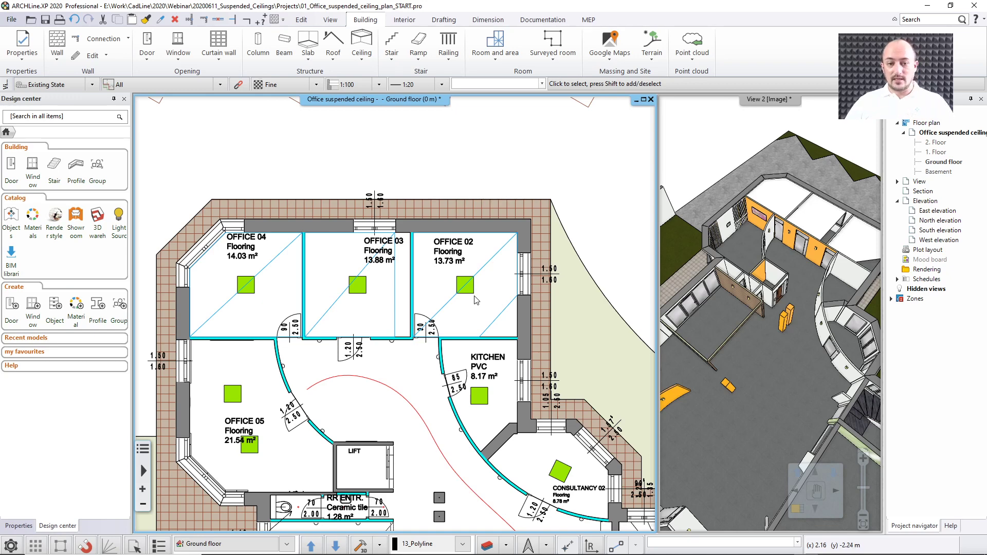
middle_click_drag(487, 329, 472, 228)
left_click(739, 281)
middle_click_drag(740, 282, 783, 296)
middle_click_drag(522, 320, 512, 269)
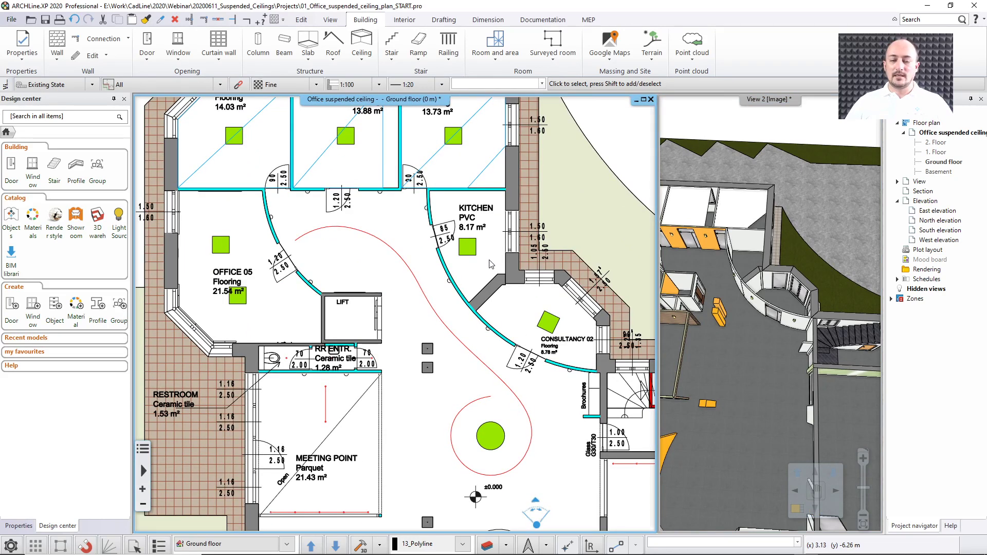
left_click(361, 59)
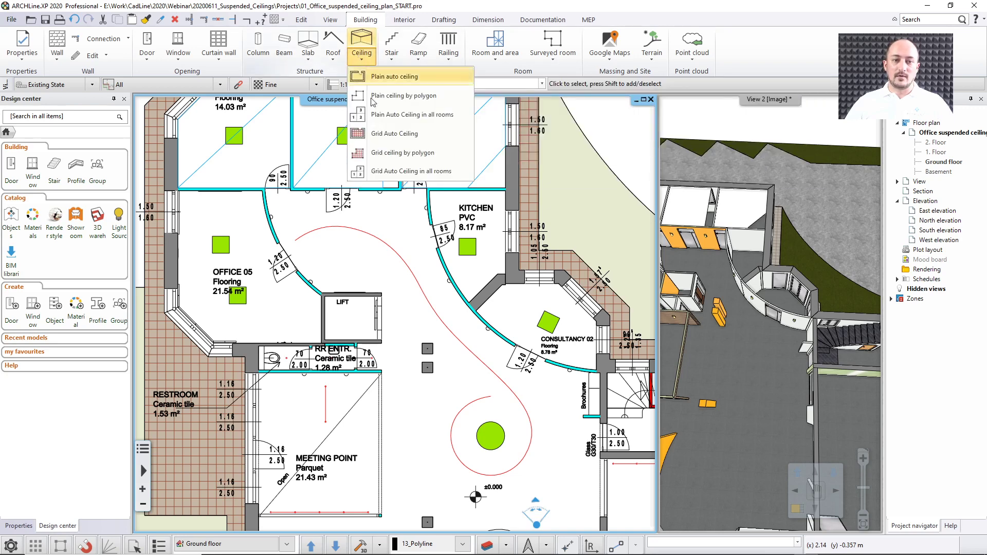
left_click(385, 137)
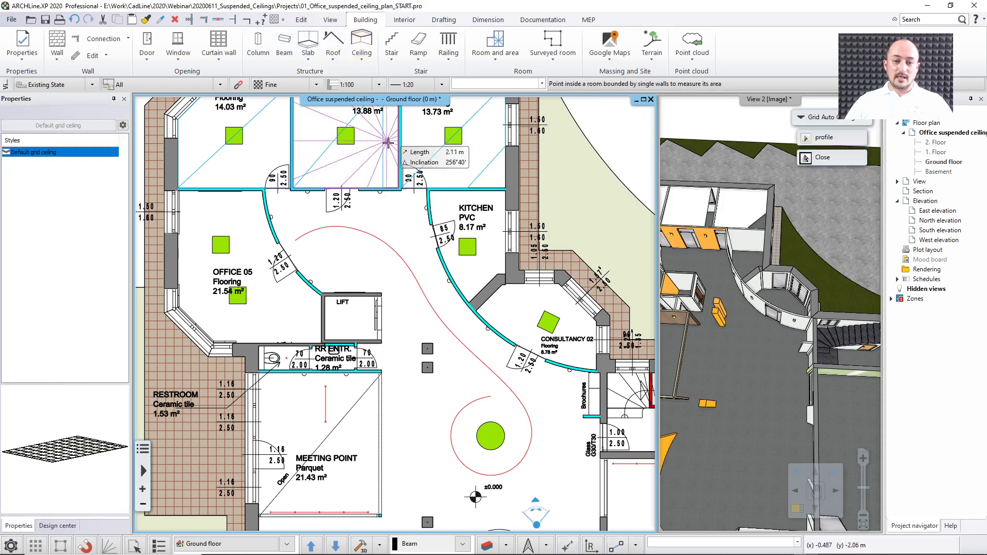
left_click(483, 242)
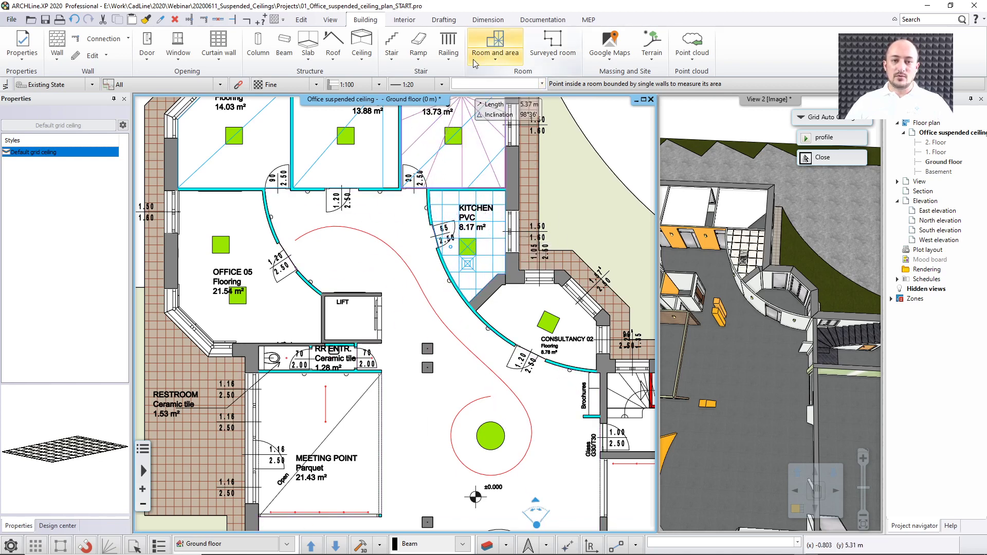
Step: Draw a grid ceiling by polygon in CONSULTANCY 02 along its inner wall corners, closing it with a straight edge beside the curved wall
left_click(370, 60)
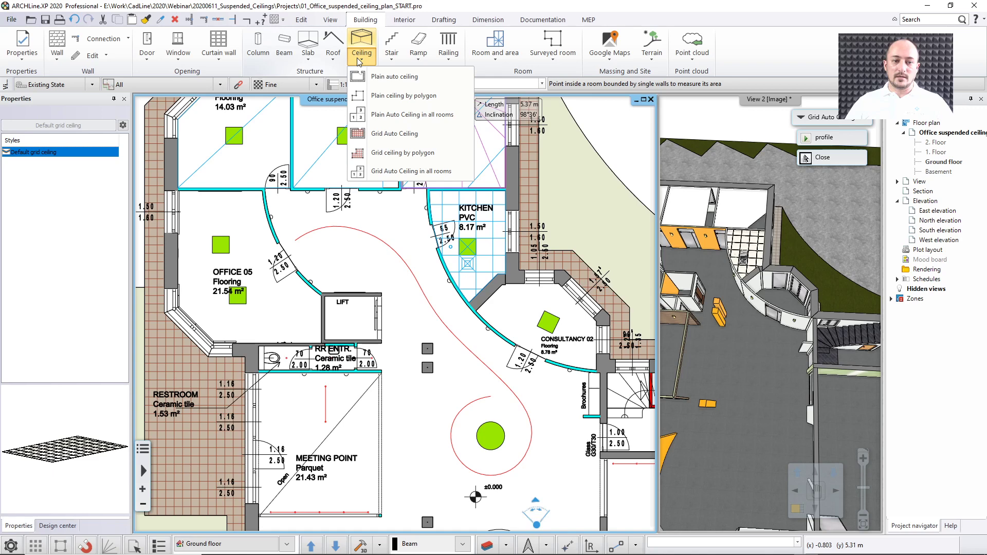
left_click(385, 153)
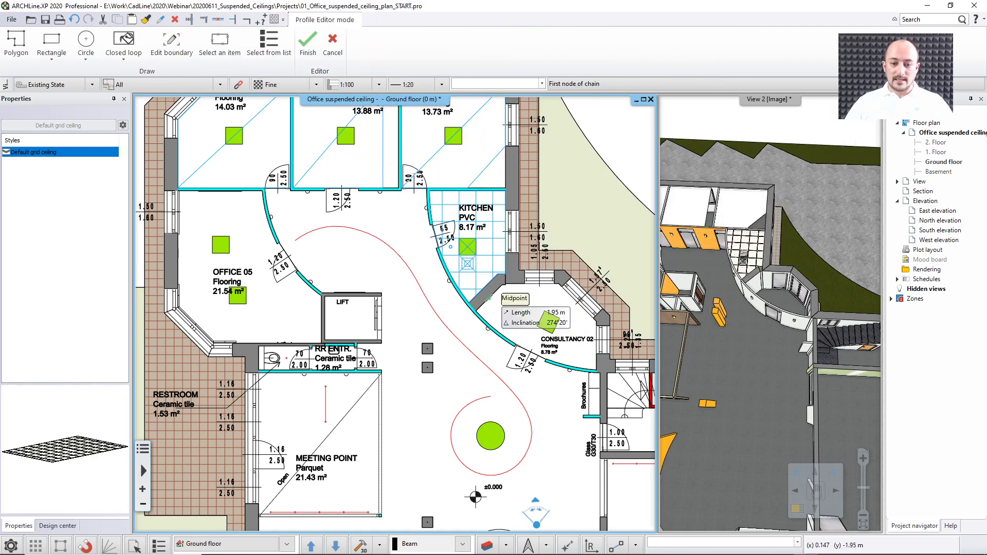
left_click(476, 311)
scroll(493, 311, "up", 2)
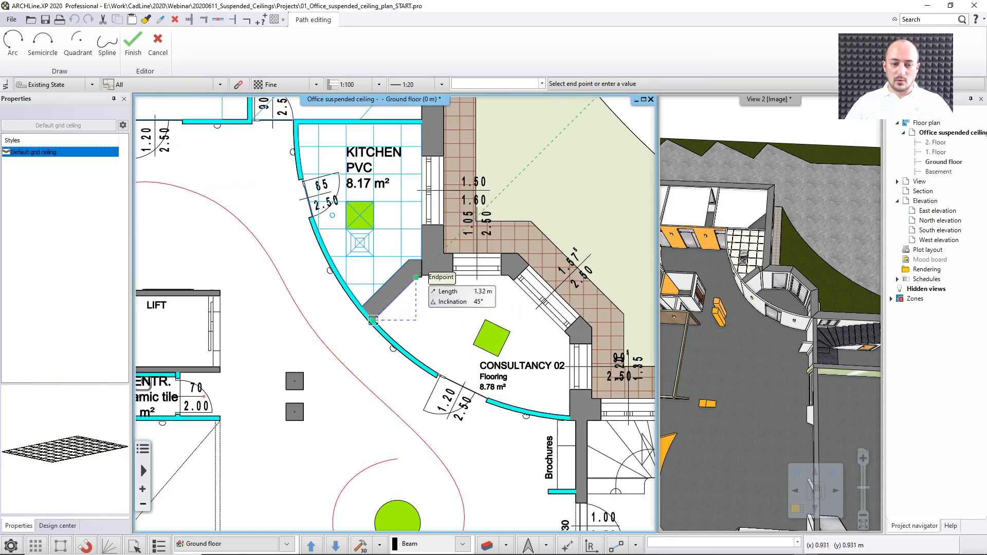
left_click(502, 285)
left_click(417, 278)
scroll(456, 278, "up", 3)
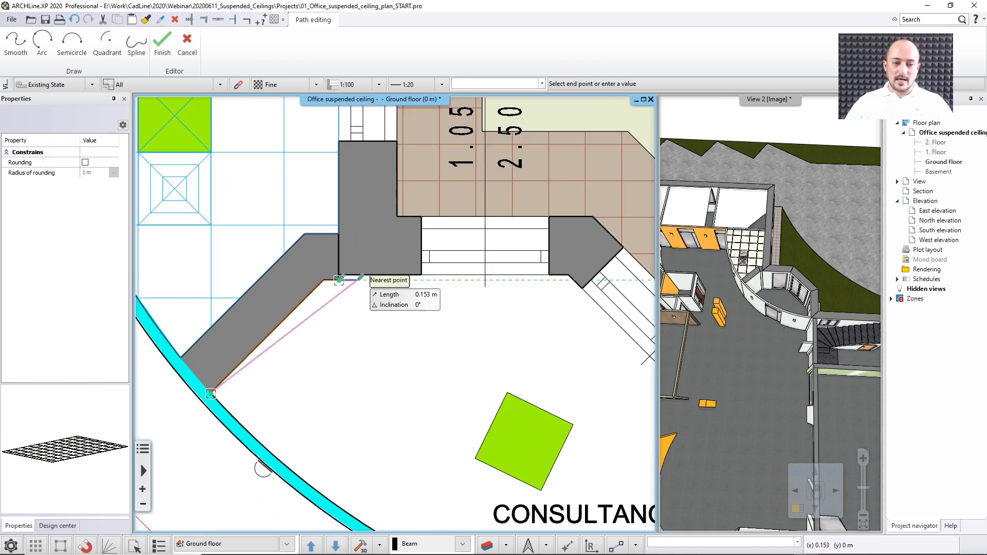
left_click(568, 276)
scroll(568, 277, "down", 1)
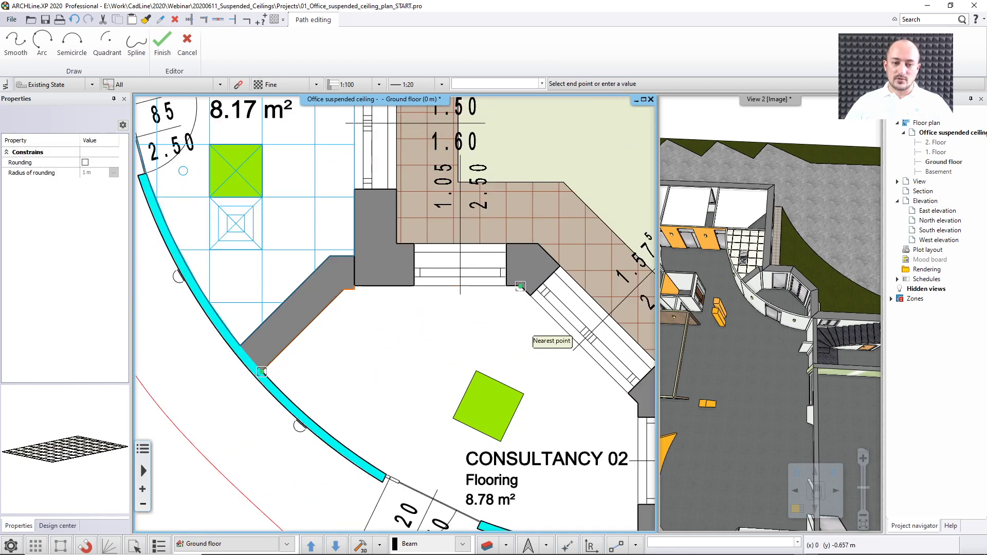
middle_click_drag(520, 339, 456, 232)
left_click(574, 299)
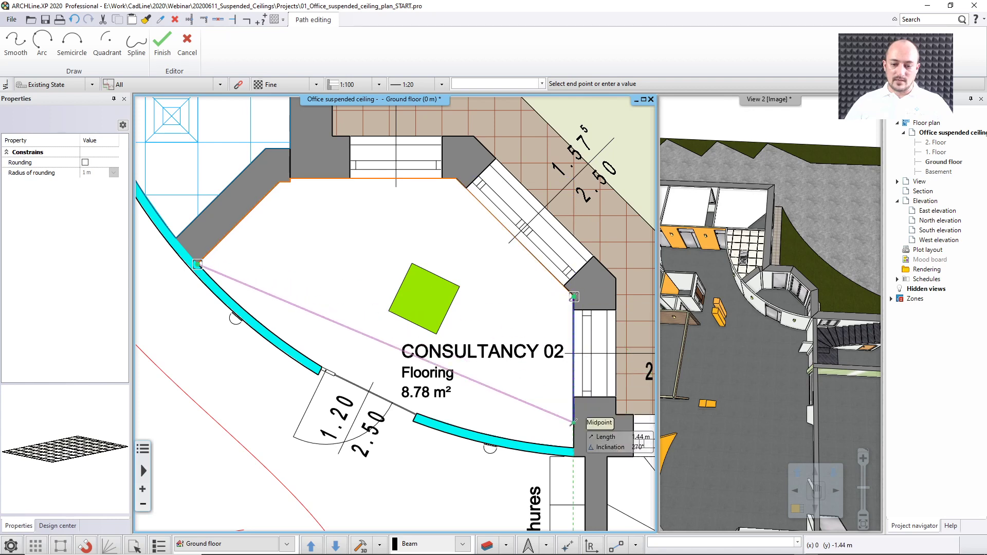
left_click(573, 448)
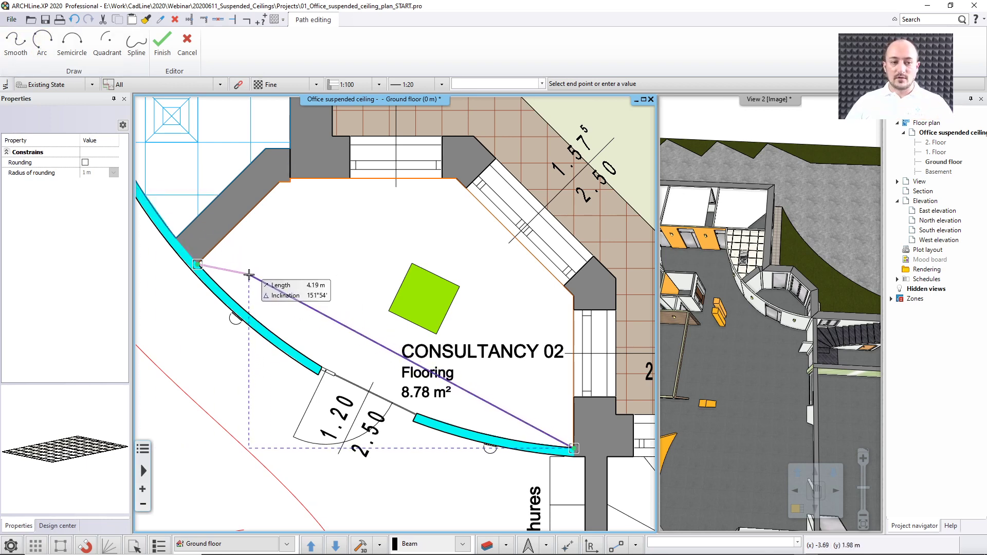
key("Return")
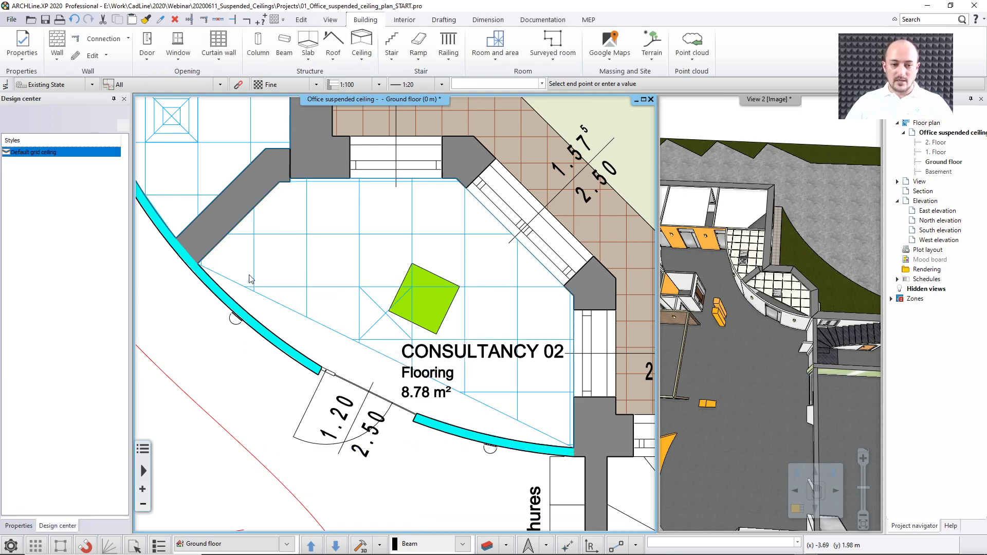
Step: Turn the straight edge of the CONSULTANCY 02 grid ceiling into an arc that follows the inner face of the curved wall
left_click(289, 316)
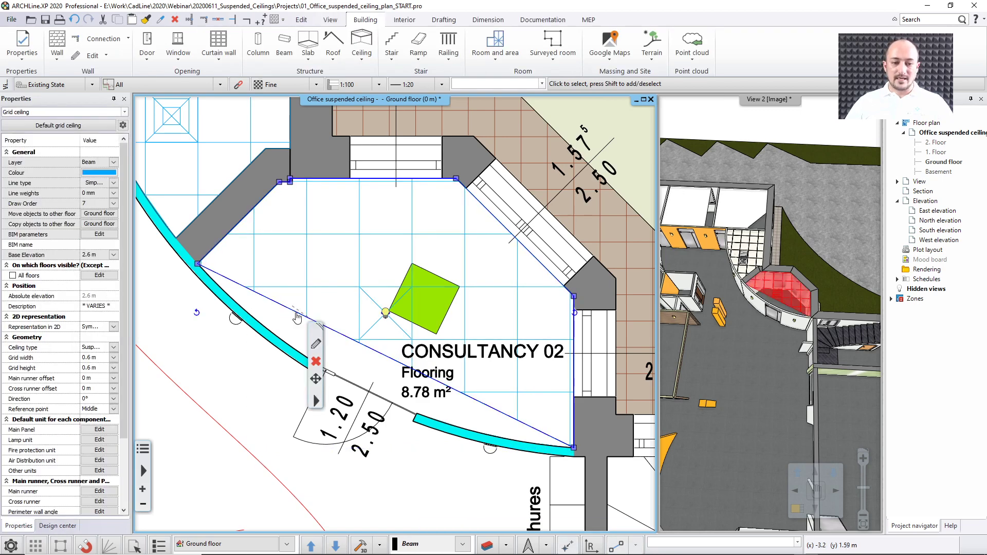
mouse_move(291, 313)
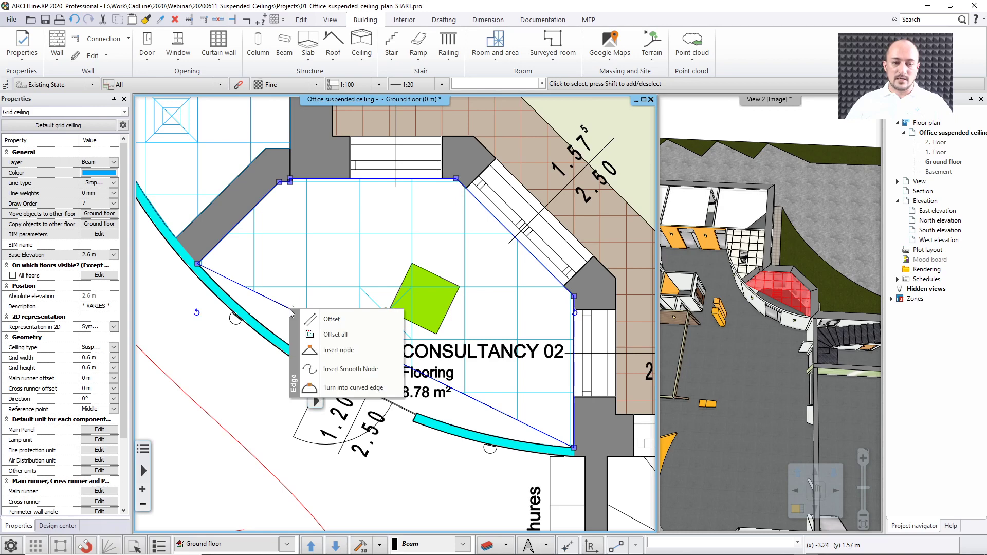
left_click(334, 388)
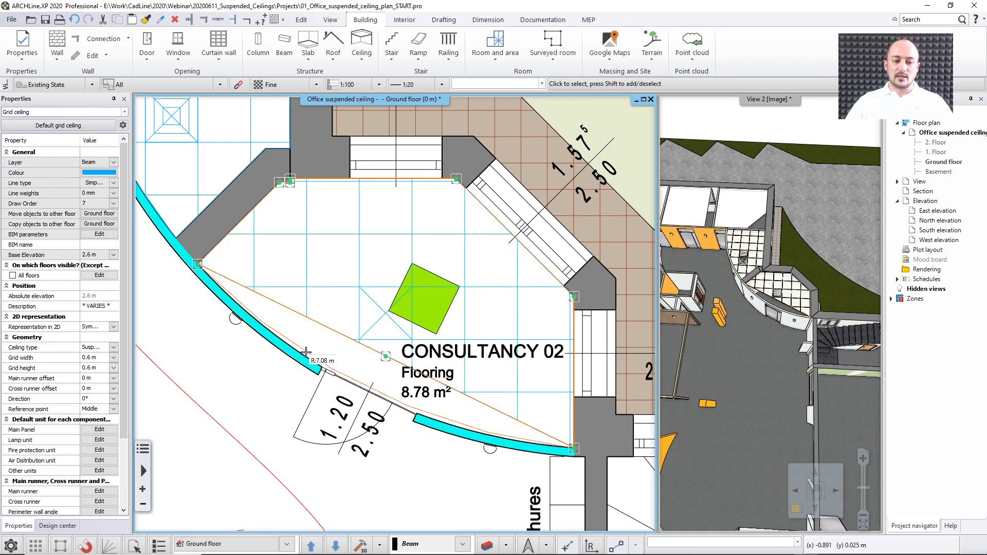
left_click(321, 368)
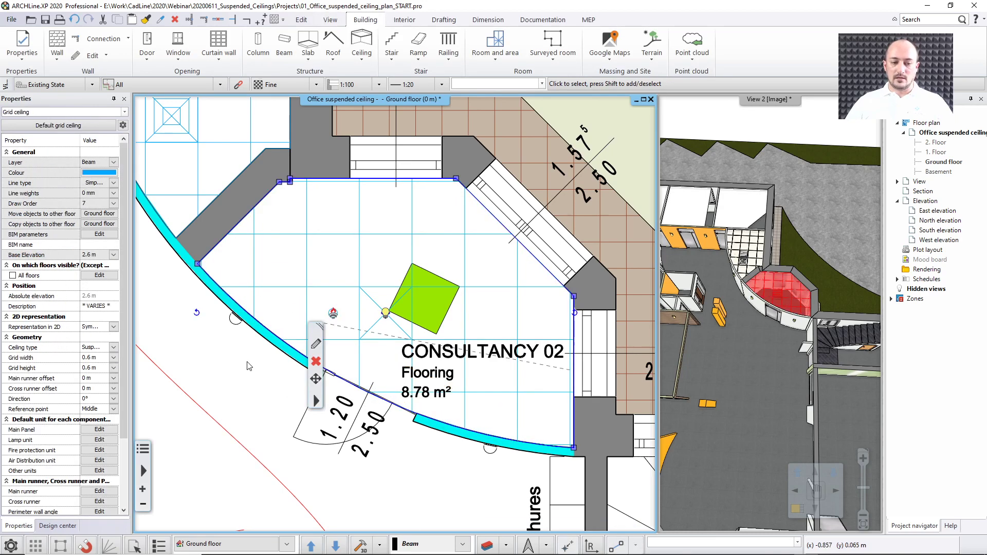
key("Escape")
Step: Undo all the ceiling work so that no plain or grid ceilings remain on the ground floor plan
scroll(359, 385, "down", 2)
scroll(370, 318, "down", 1)
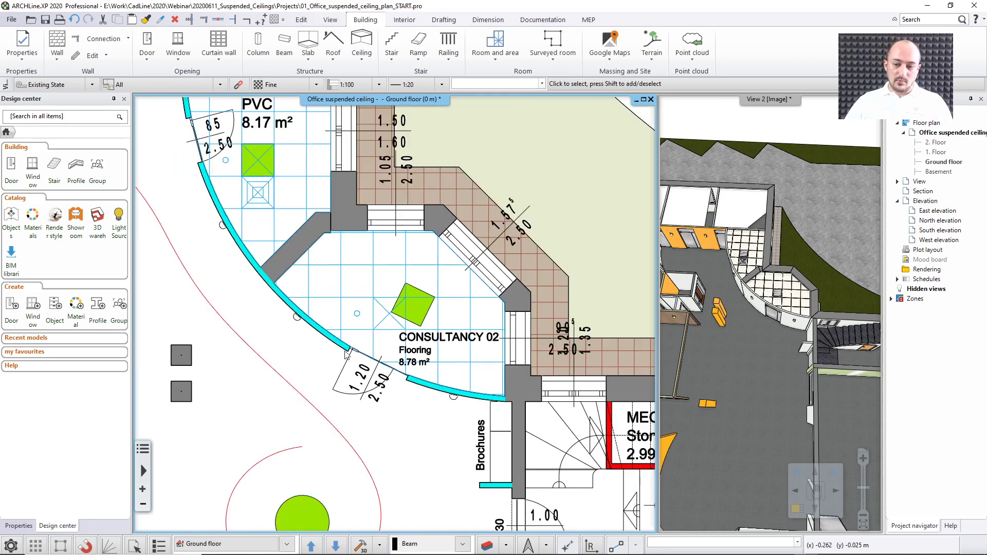
scroll(369, 320, "down", 5)
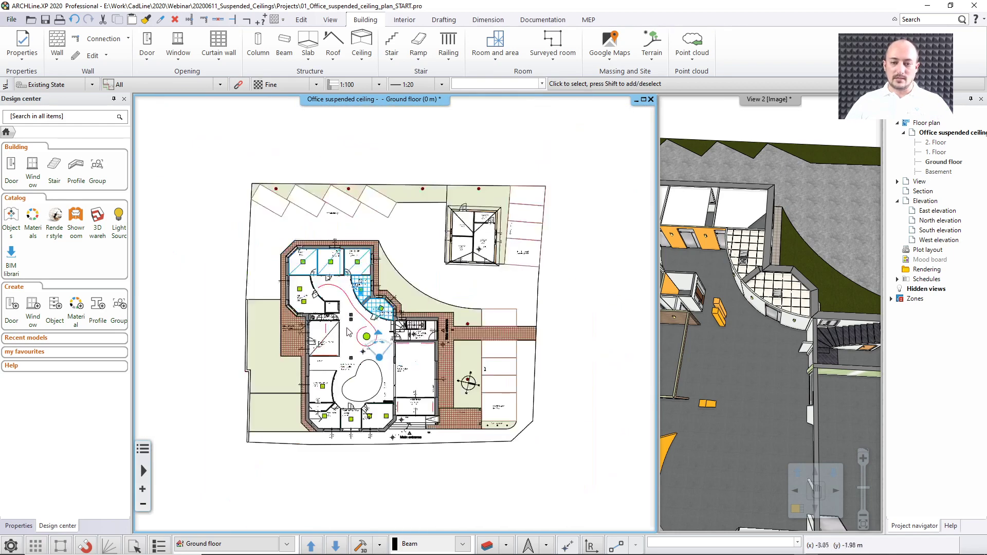
scroll(351, 329, "up", 1)
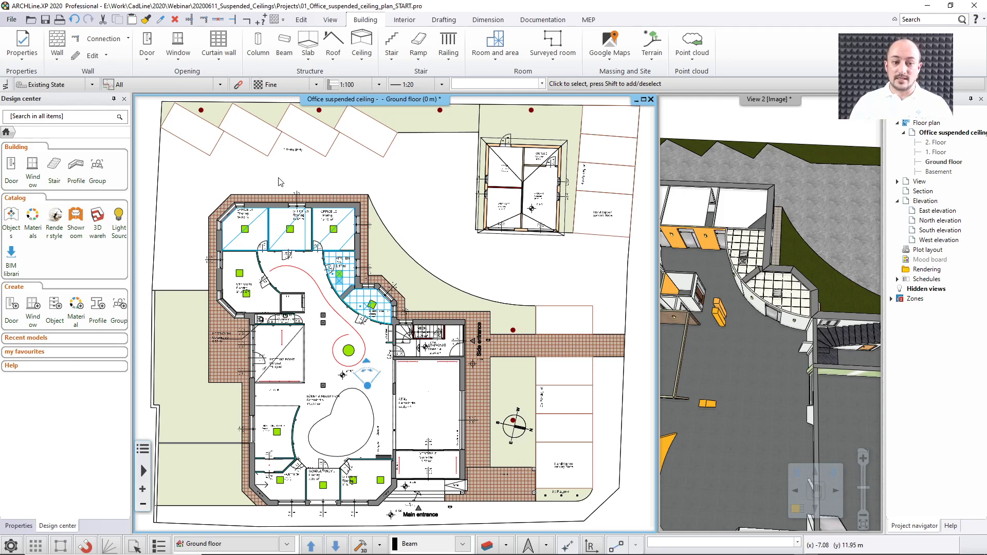
left_click(74, 20)
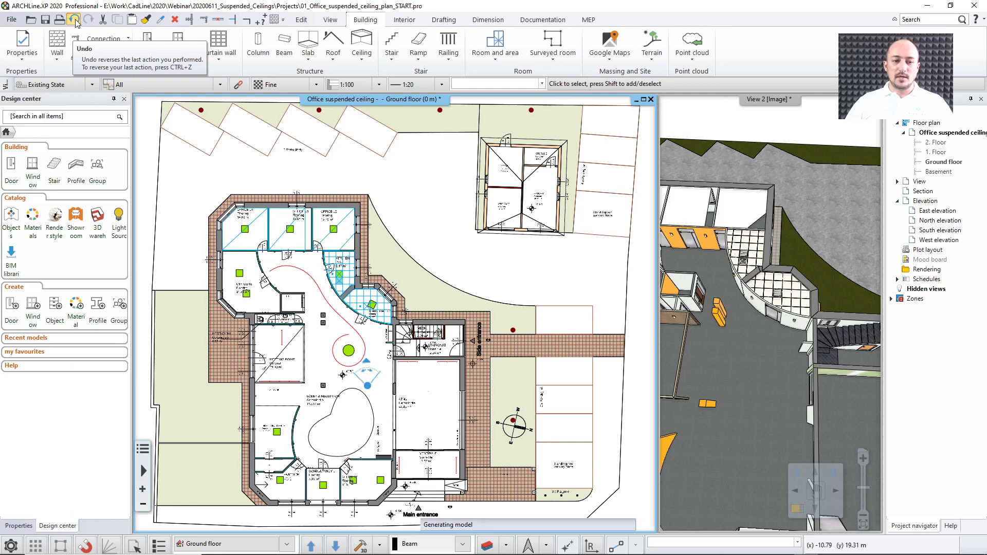
left_click(74, 21)
left_click(74, 21)
left_click(75, 20)
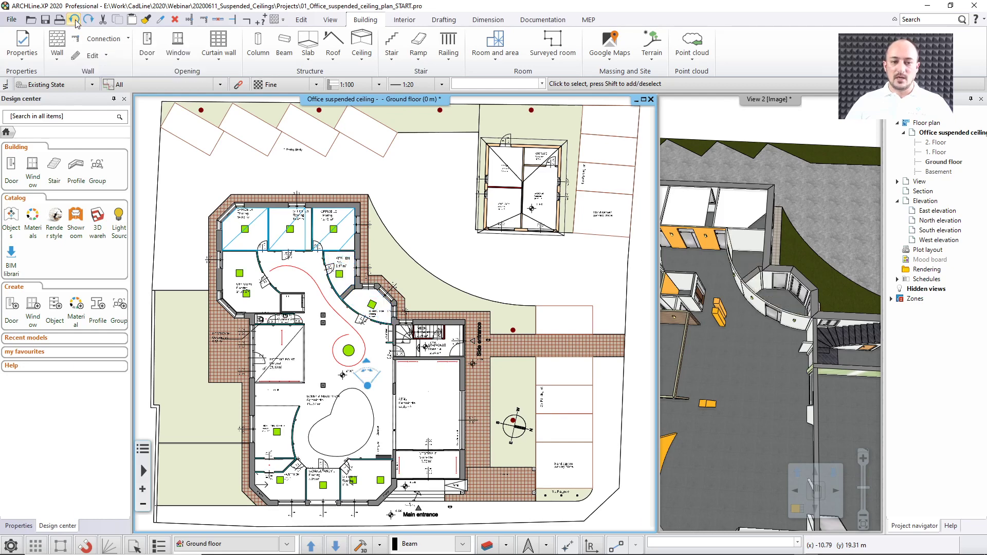
left_click(75, 21)
left_click(74, 21)
left_click(74, 21)
left_click(74, 20)
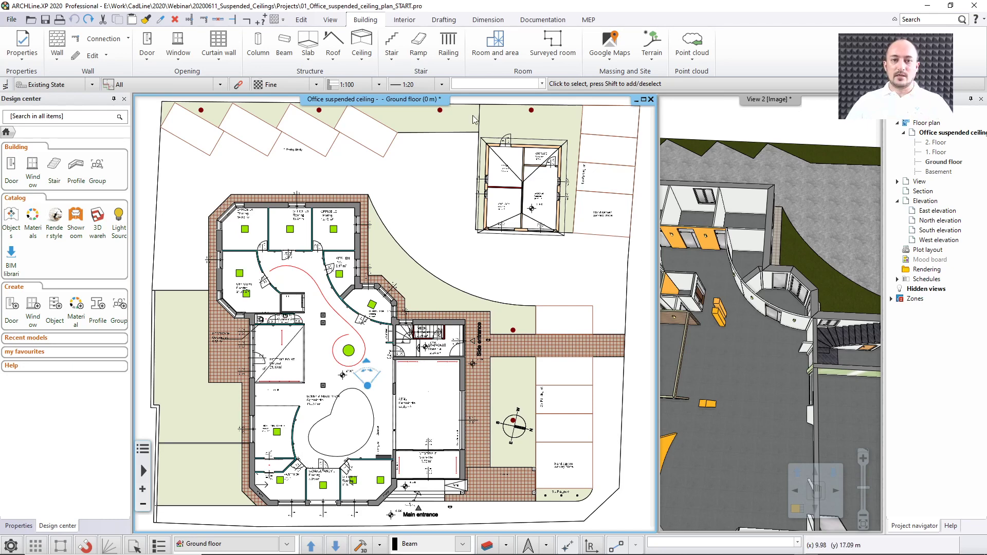
Step: Create automatic grid ceilings in all rooms of the ground floor using the Default grid ceiling style
left_click(362, 60)
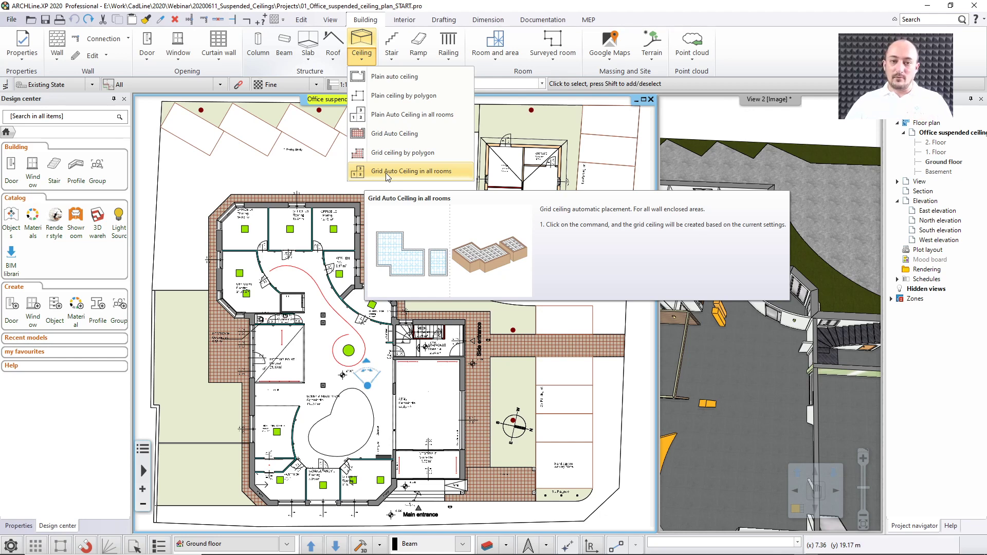
left_click(387, 171)
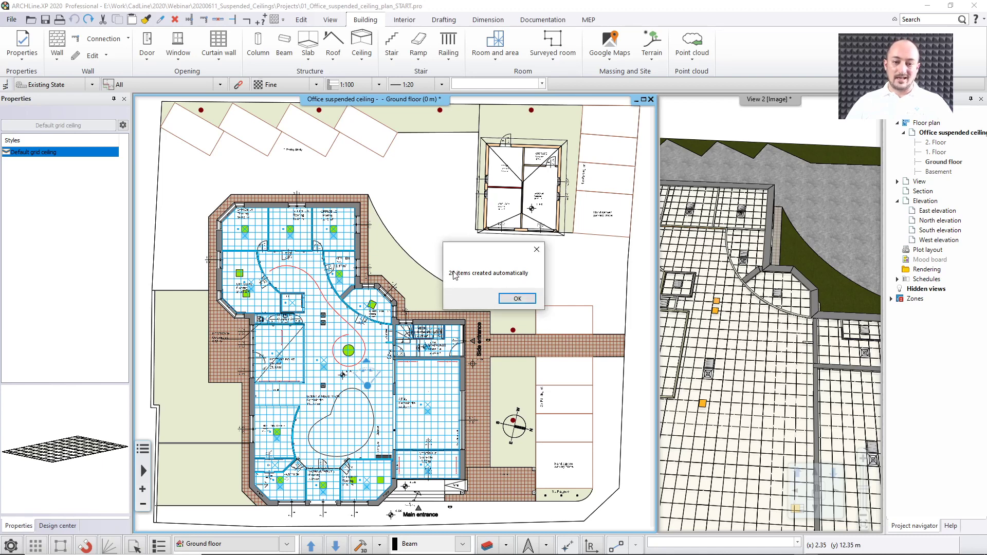
left_click(514, 299)
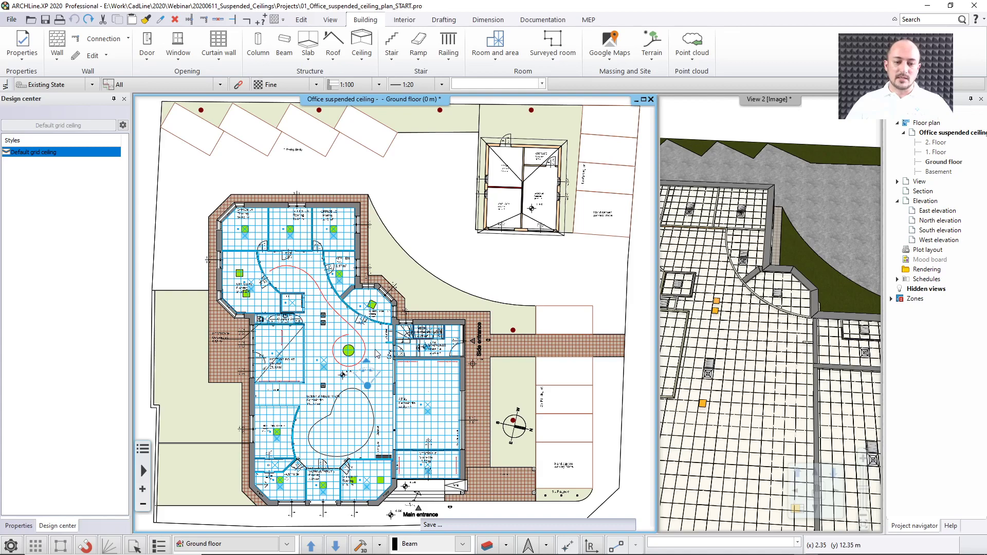
Step: Delete the grid ceilings from the LOBBY & RECEPTION and the LIFT
scroll(380, 349, "up", 2)
scroll(396, 340, "up", 1)
left_click(392, 306)
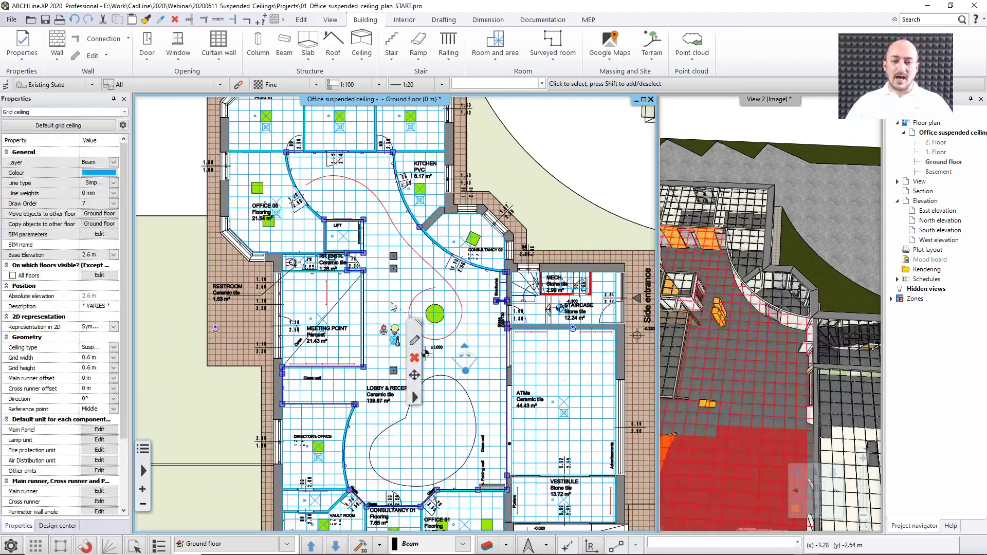
key("Escape")
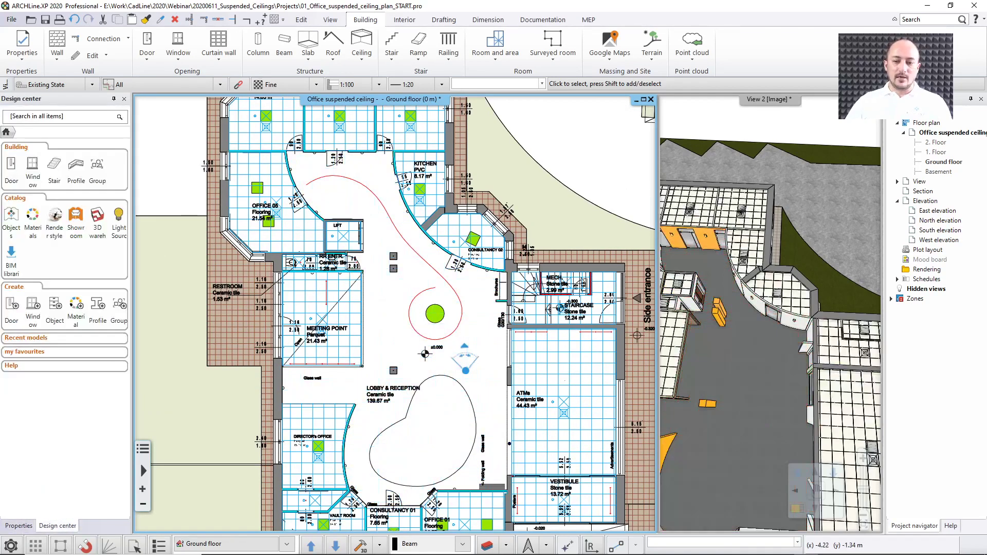
scroll(390, 297, "up", 2)
left_click(401, 291)
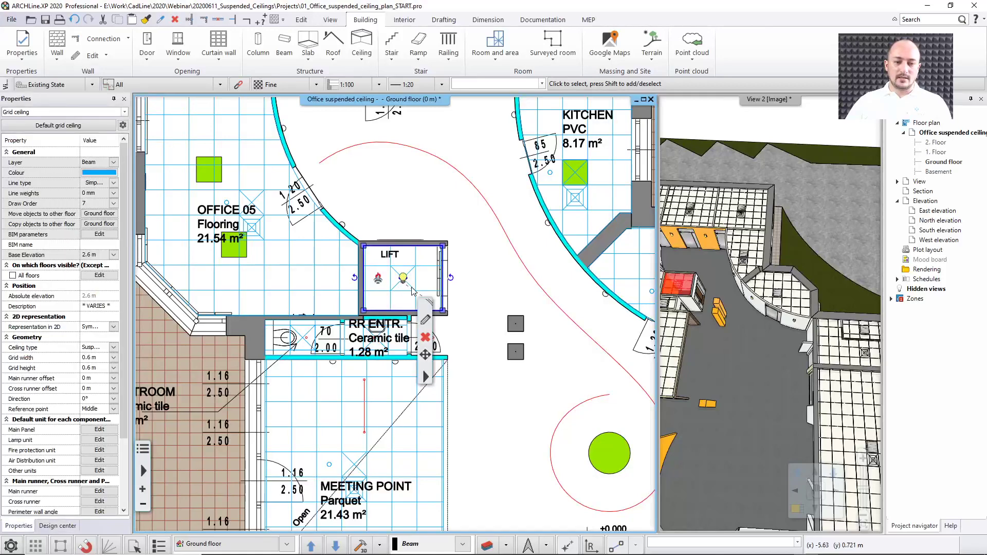
key("Delete")
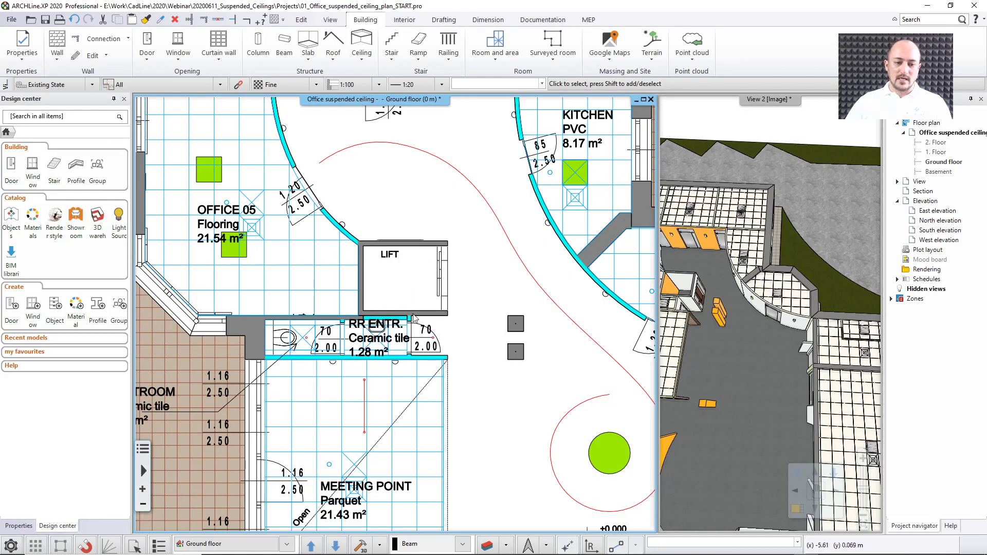
Step: Delete the grid ceilings from the RESTROOM and its RR ENTR. entrance room
scroll(375, 323, "up", 3)
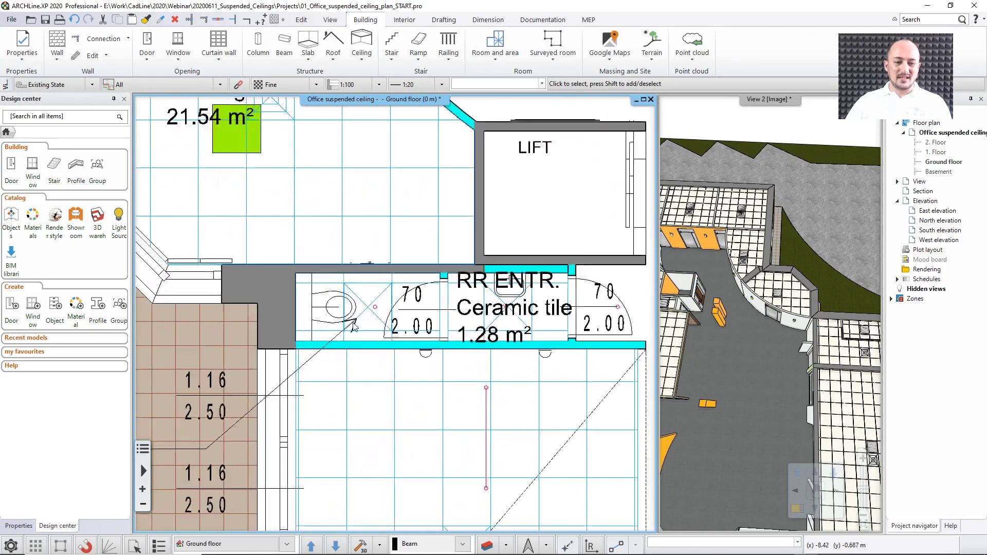
left_click(368, 309)
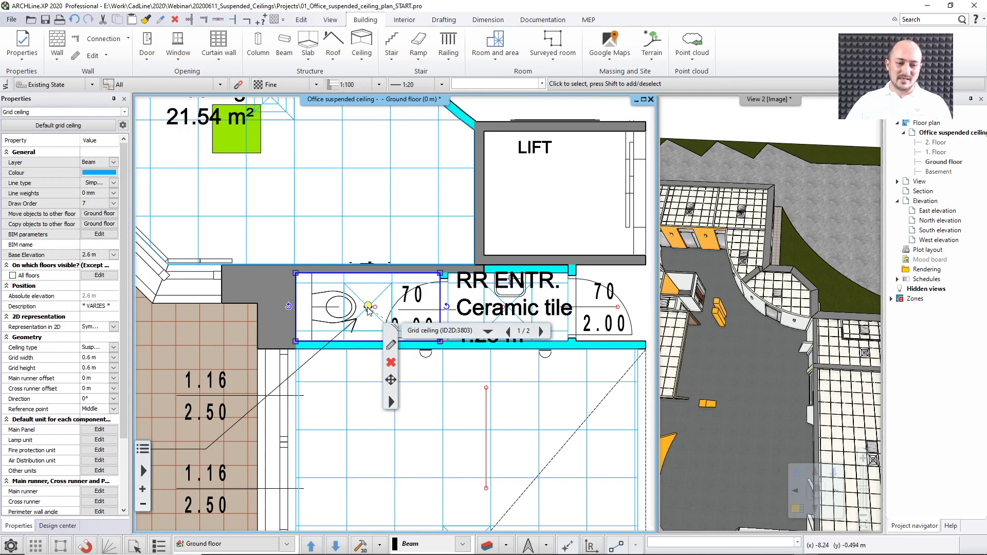
key("Delete")
left_click(485, 299)
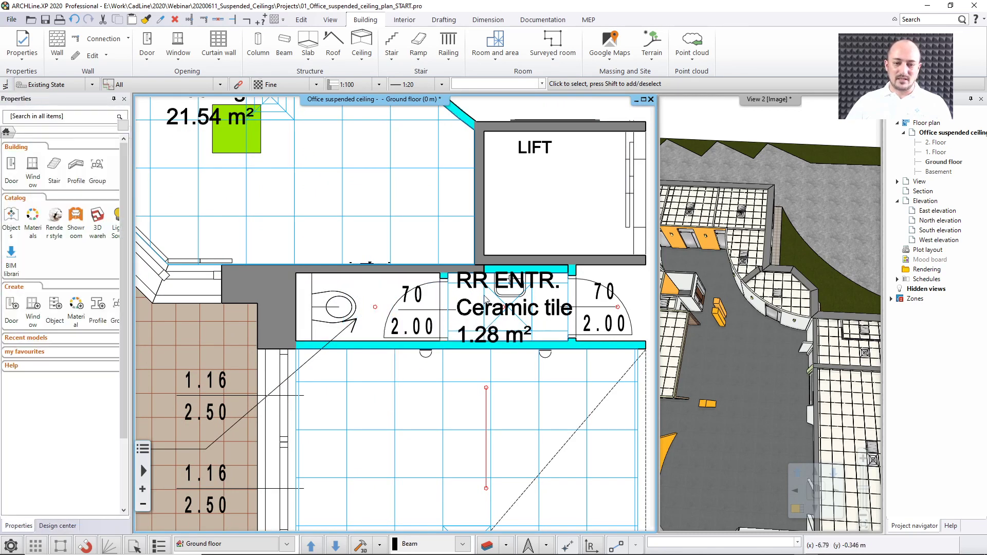
key("Delete")
Step: Delete the grid ceiling from the MEETING POINT room
scroll(484, 309, "down", 5)
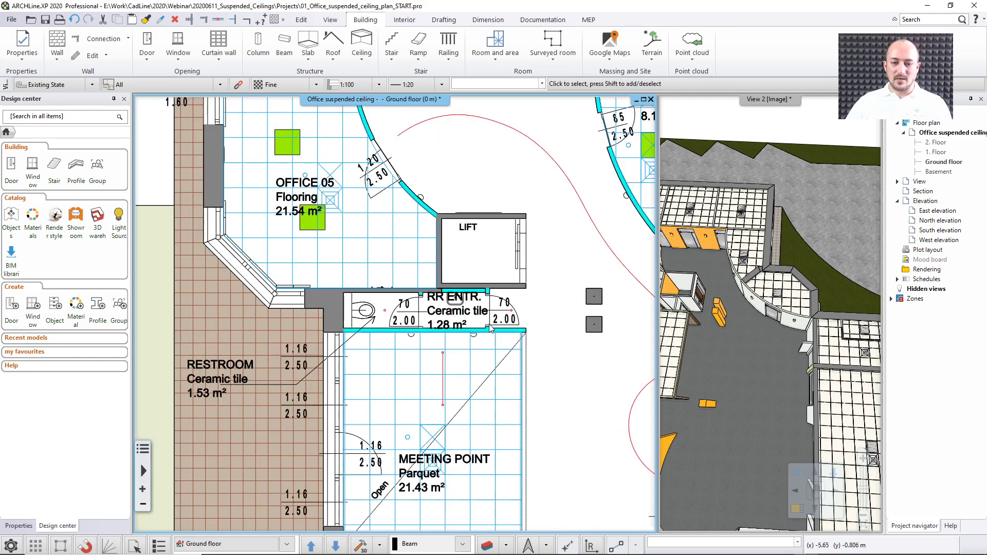
middle_click_drag(376, 396, 382, 381)
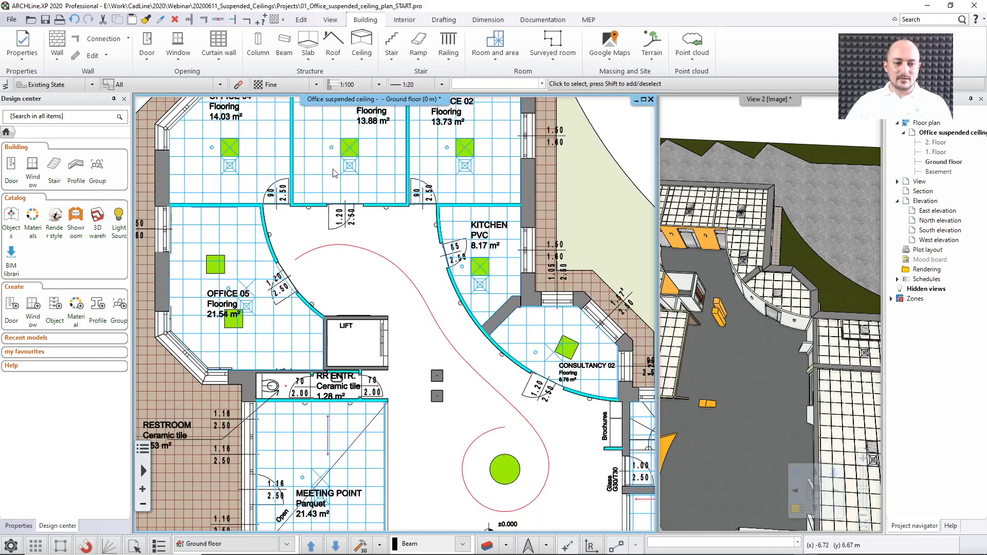
middle_click_drag(478, 457, 493, 318)
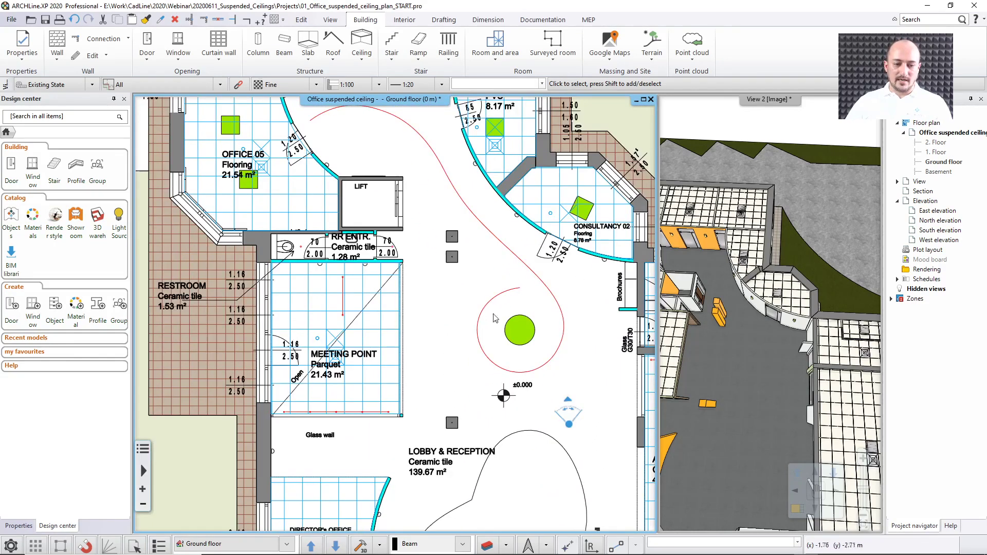
left_click(363, 318)
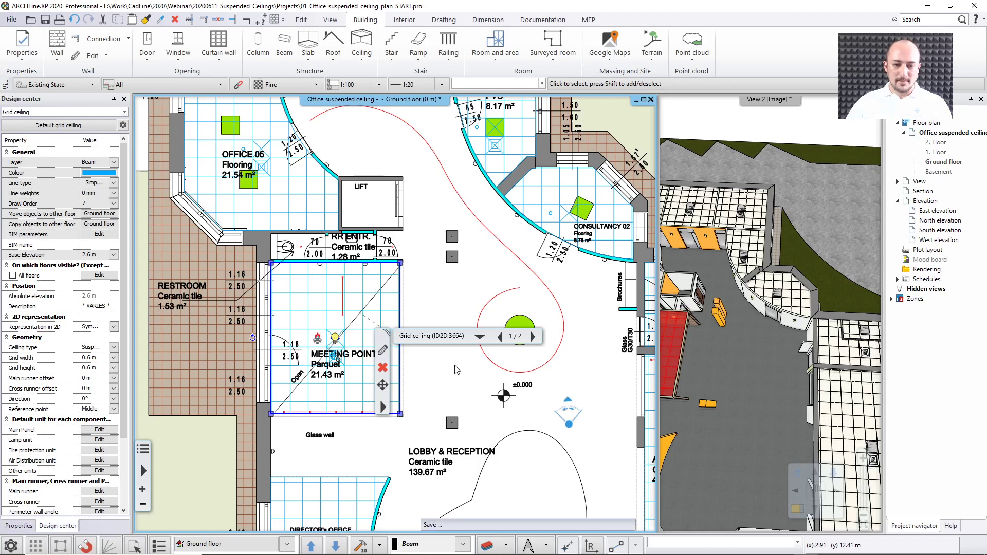
key("Escape")
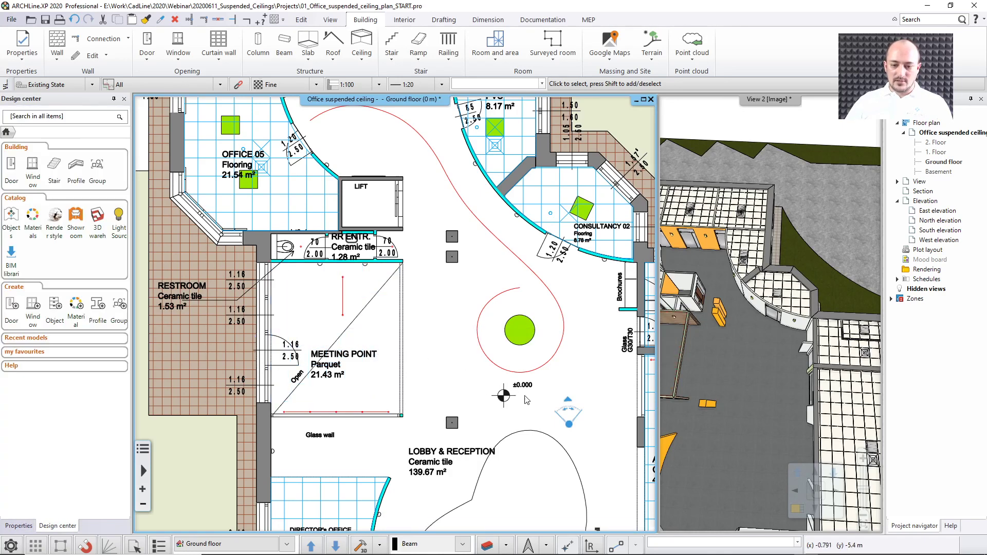
Step: Delete the grid ceilings from the ATMs room and the VESTIBULE
middle_click_drag(514, 393, 363, 289)
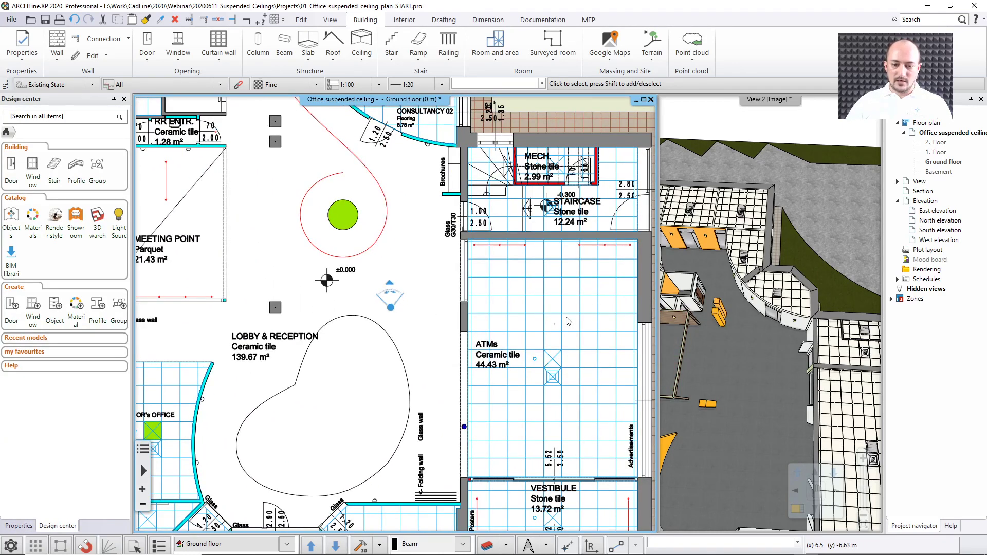
left_click(566, 321)
key("Delete")
middle_click_drag(524, 388, 516, 284)
left_click(577, 410)
key("Delete")
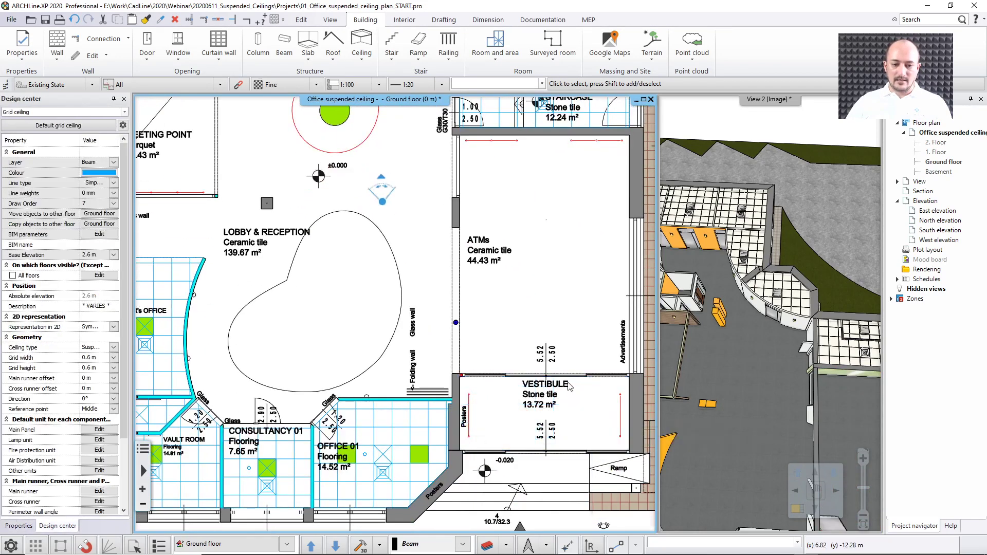
Step: Delete the grid ceilings from the STAIRCASE and the MECH. room
middle_click_drag(570, 198, 556, 378)
scroll(599, 258, "up", 2)
middle_click_drag(599, 257, 543, 239)
left_click(536, 226)
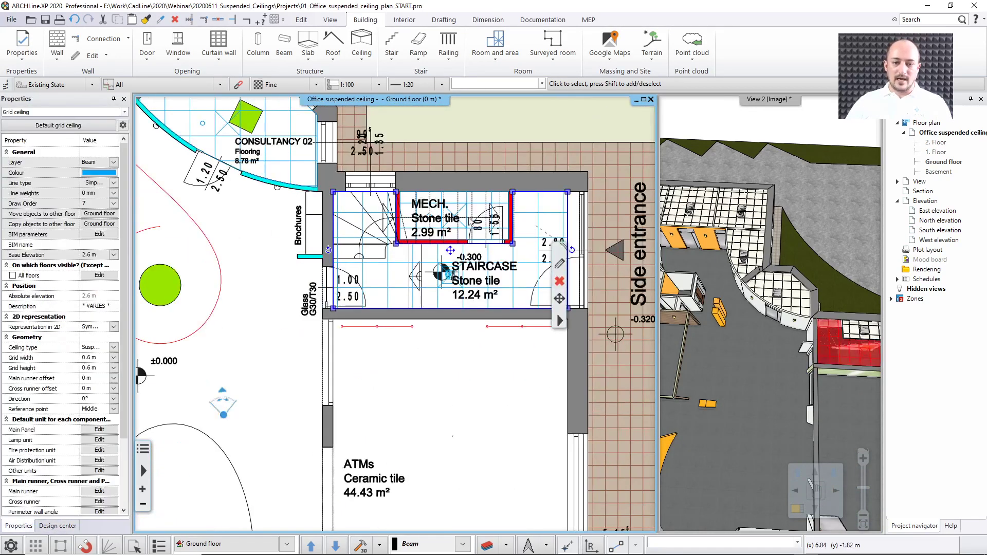
key("Delete")
left_click(463, 214)
key("Delete")
scroll(638, 213, "down", 2)
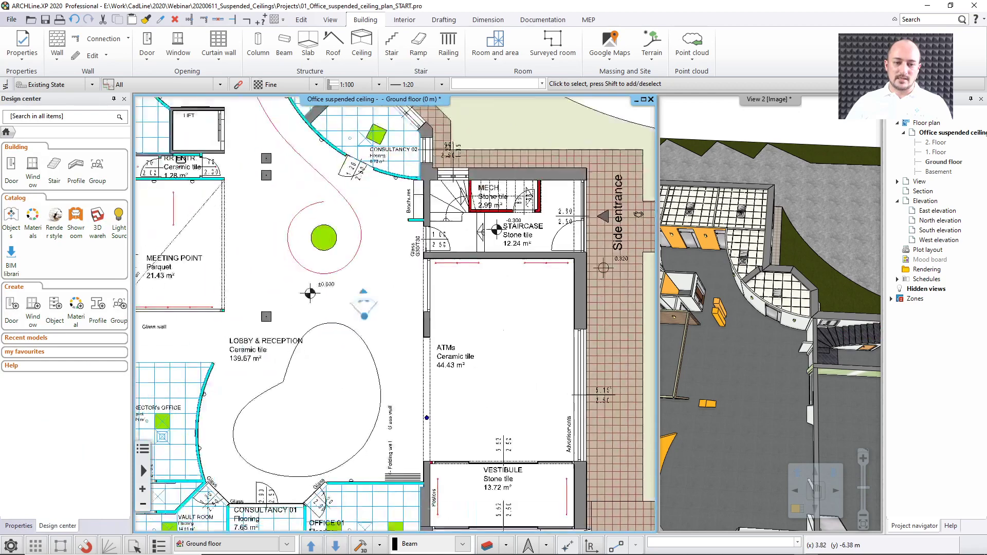
Step: Delete the grid ceiling from the small room between the DIRECTOR's OFFICE and the VAULT ROOM
middle_click_drag(321, 410, 463, 304)
left_click(312, 396)
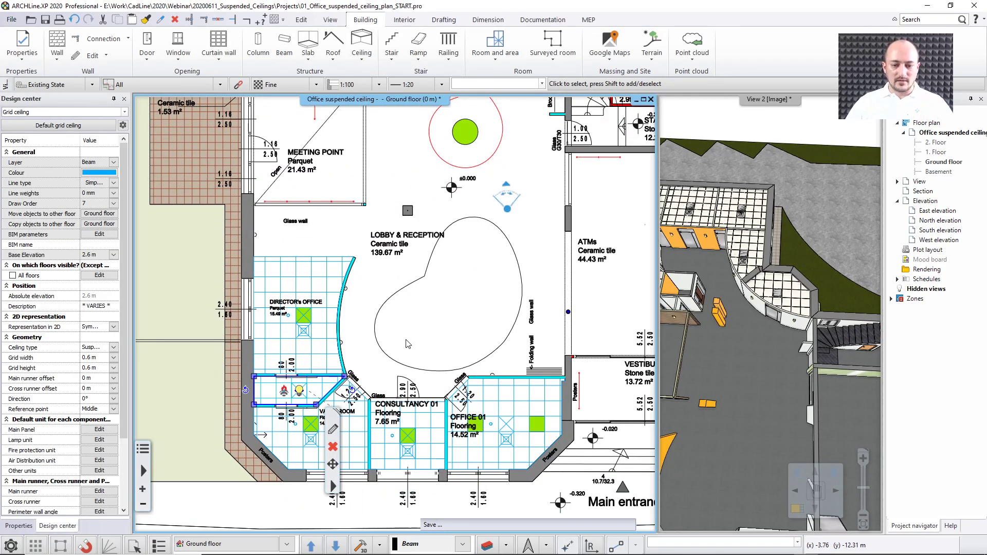
scroll(417, 336, "down", 3)
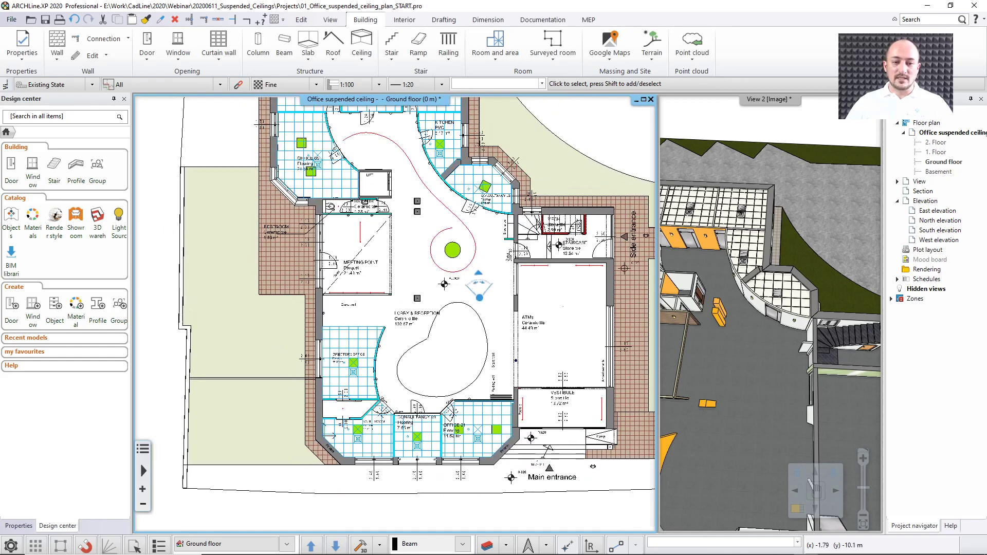
middle_click_drag(435, 287, 451, 343)
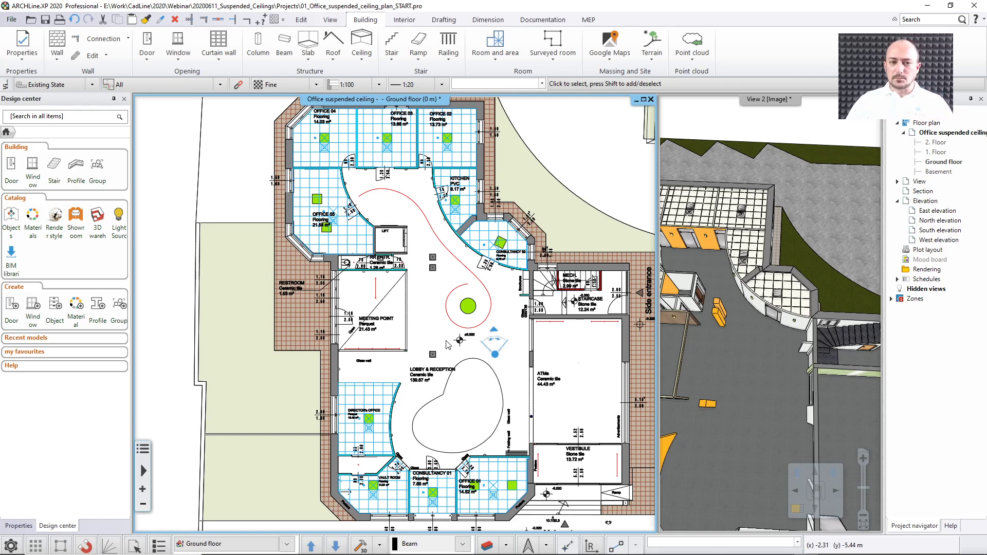
Step: Examine how the remaining grid ceilings and their lamp units sit relative to the green squares across the ground floor plan
scroll(376, 231, "up", 3)
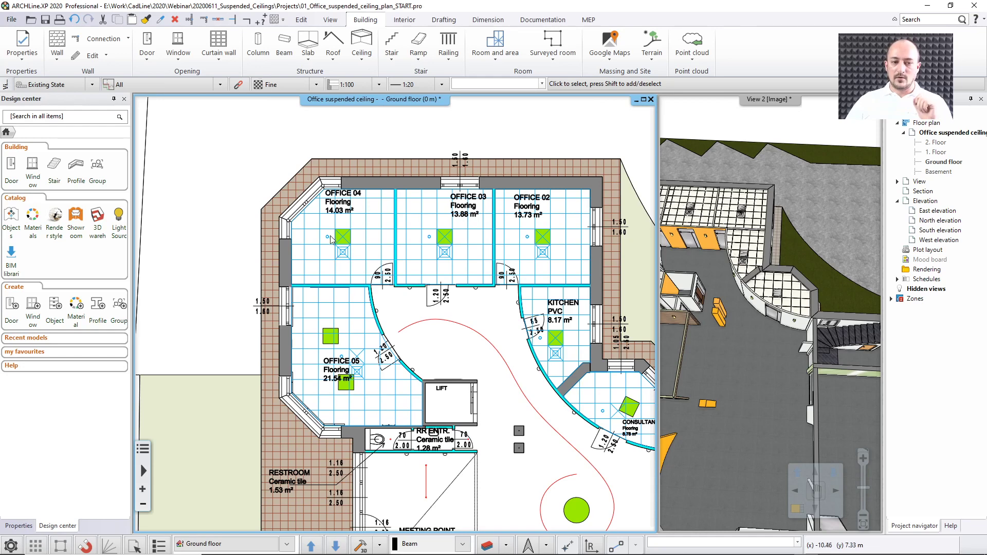
left_click(362, 252)
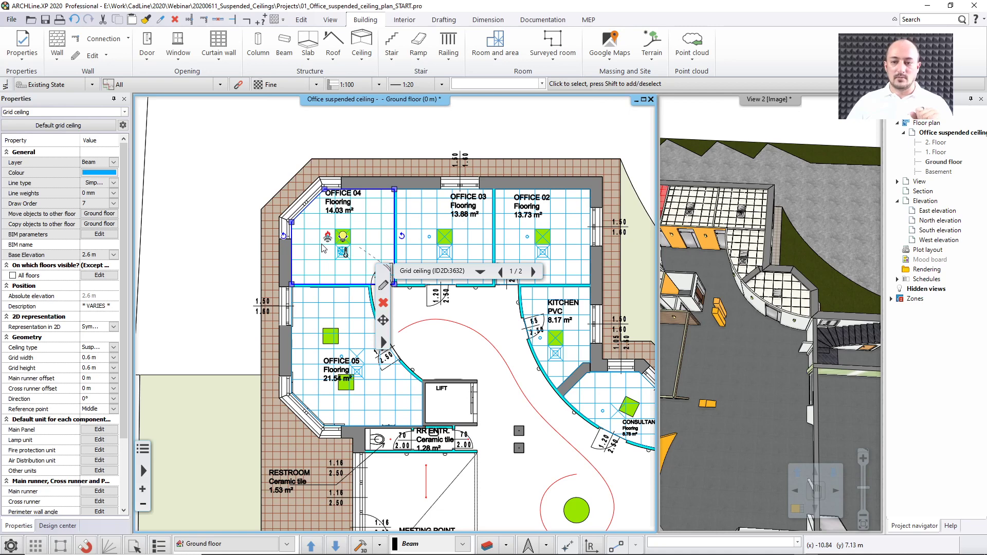
left_click(467, 321)
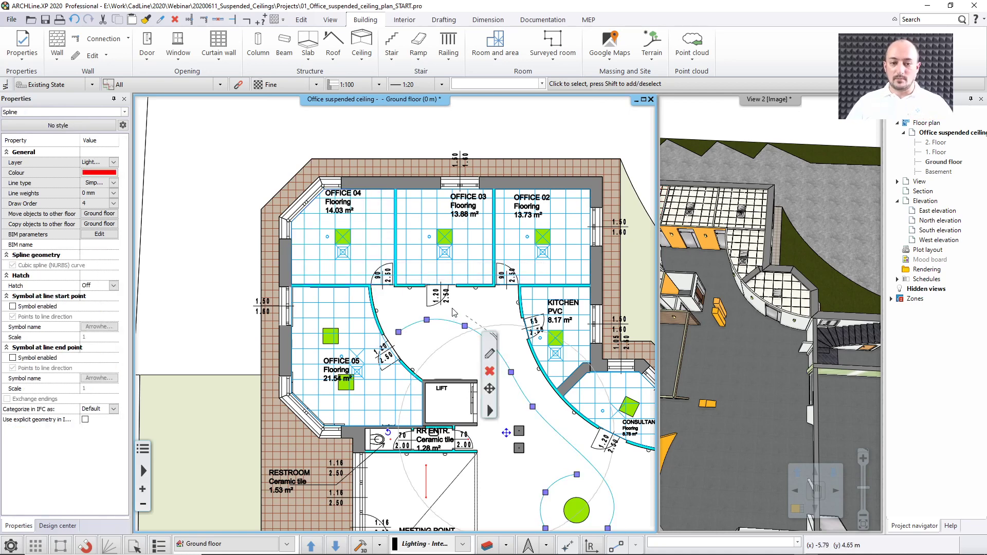
left_click(463, 303)
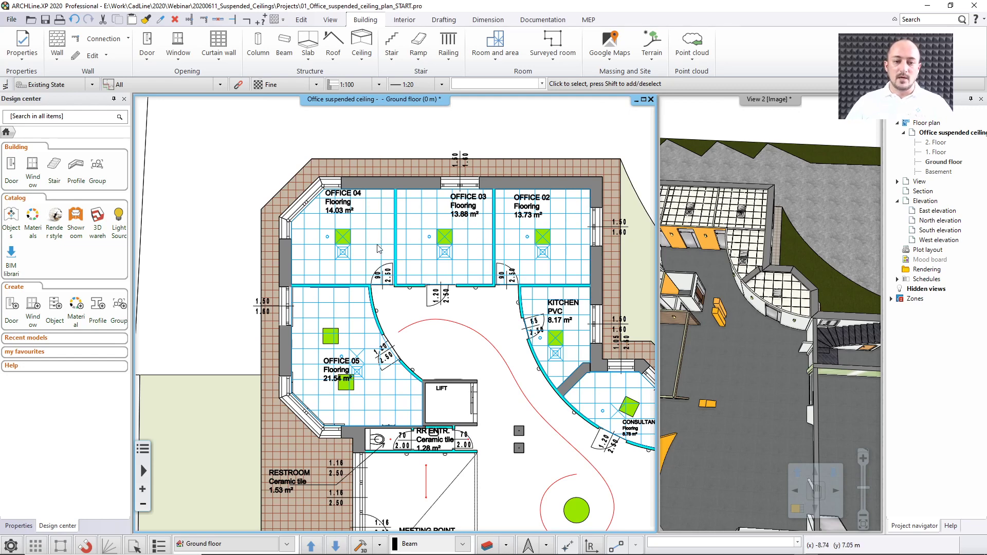
middle_click_drag(549, 301, 454, 239)
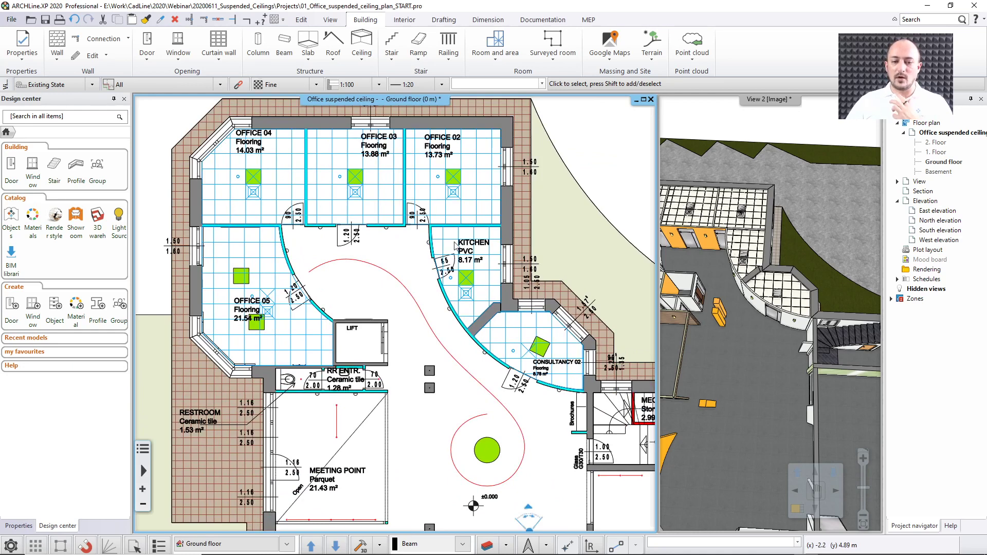
scroll(442, 307, "down", 2)
middle_click_drag(442, 306, 433, 212)
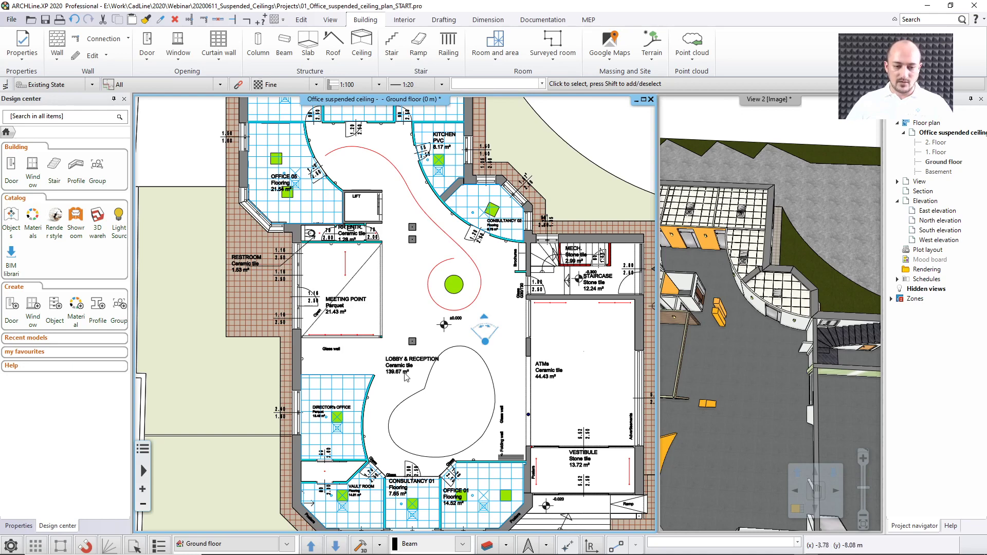
middle_click_drag(440, 253, 441, 263)
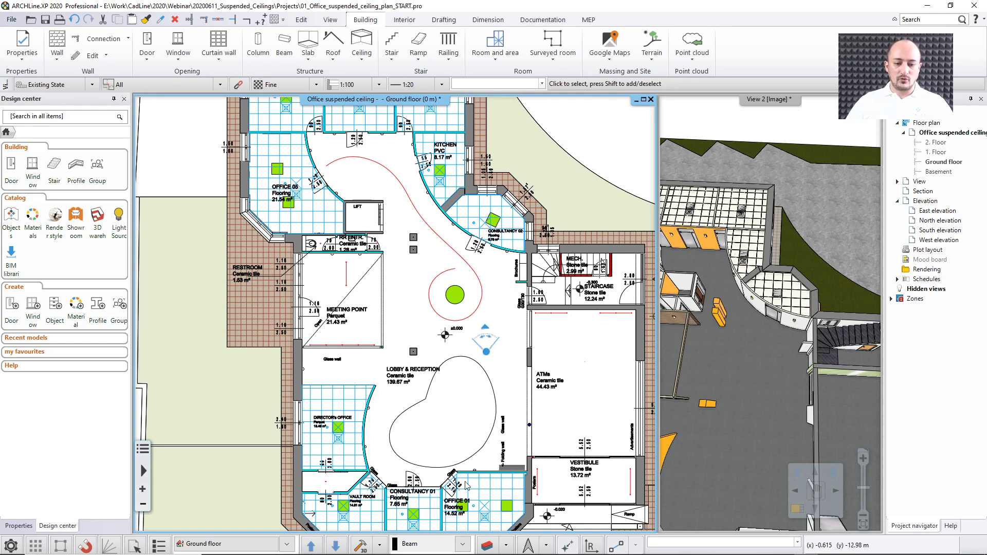
middle_click_drag(490, 493, 503, 460)
middle_click_drag(387, 292, 431, 368)
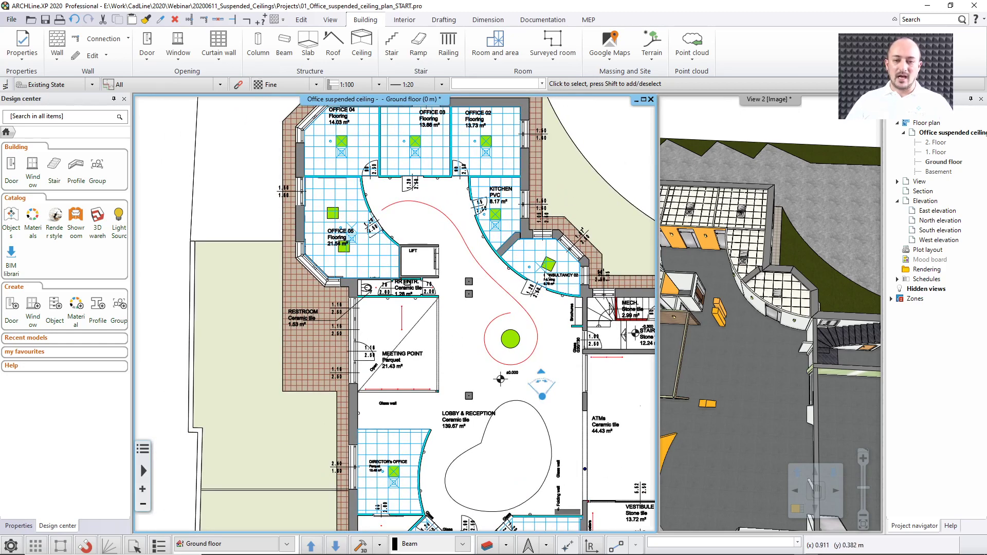
Step: Define the CONSULTANCY 02 grid ceiling's reference point and direction by unit corner, aligning it to two adjacent corners of the rotated green square
scroll(548, 277, "up", 5)
middle_click_drag(461, 269, 258, 213)
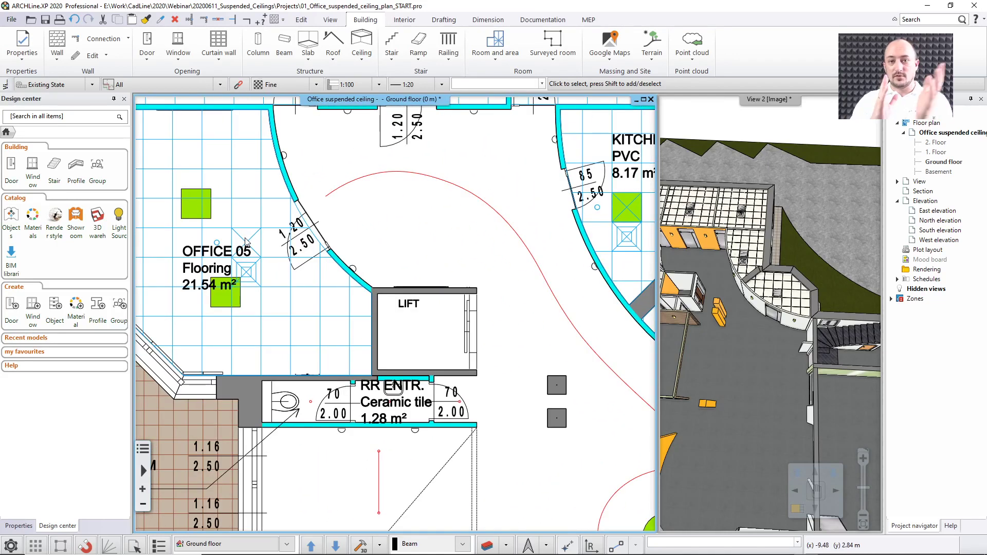
middle_click_drag(534, 320, 232, 272)
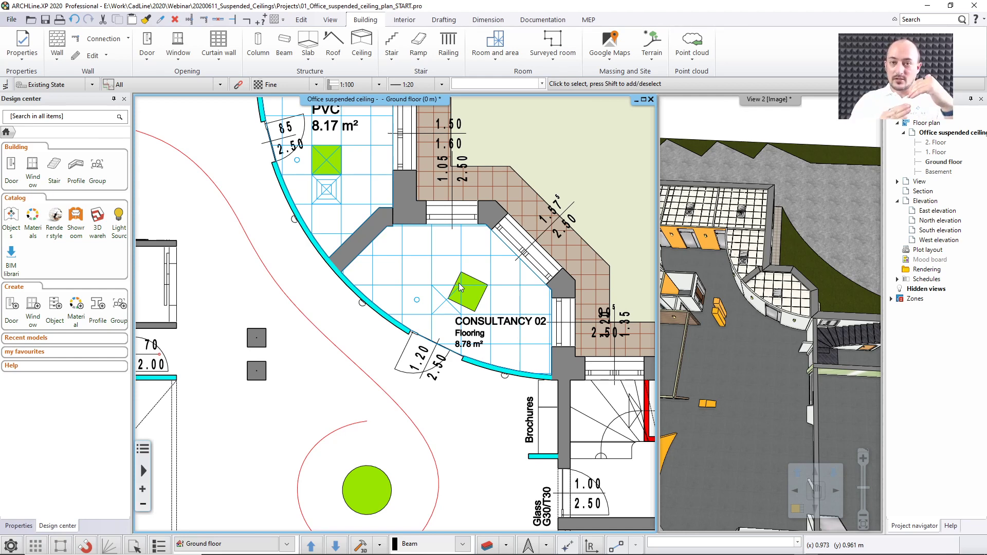
right_click(433, 255)
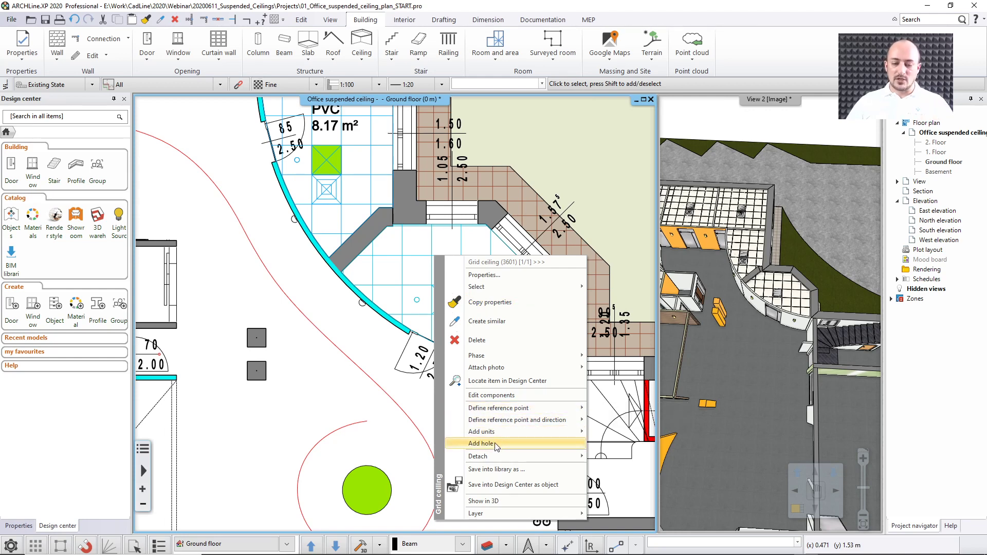
mouse_move(496, 421)
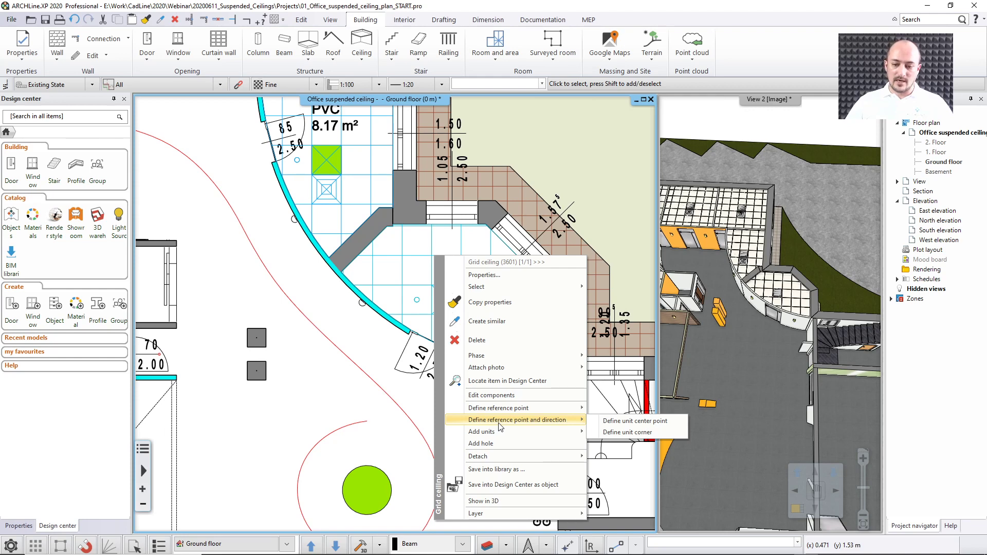
left_click(618, 437)
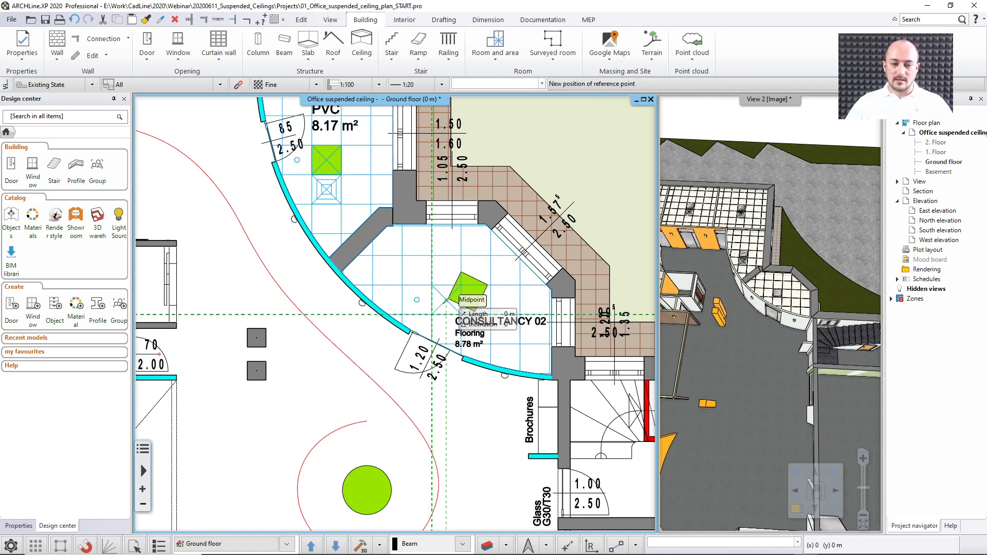
scroll(501, 311, "up", 1)
scroll(465, 311, "up", 2)
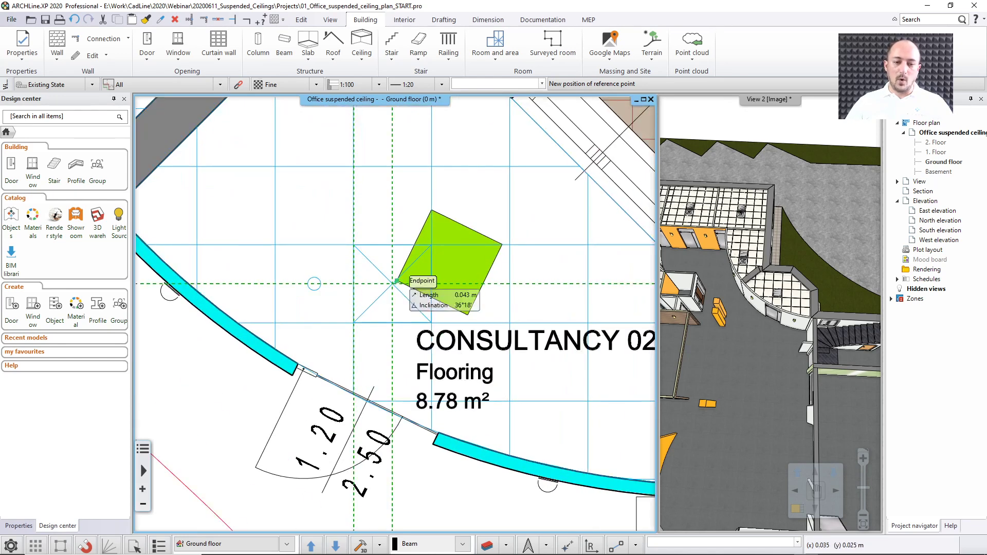
left_click(397, 280)
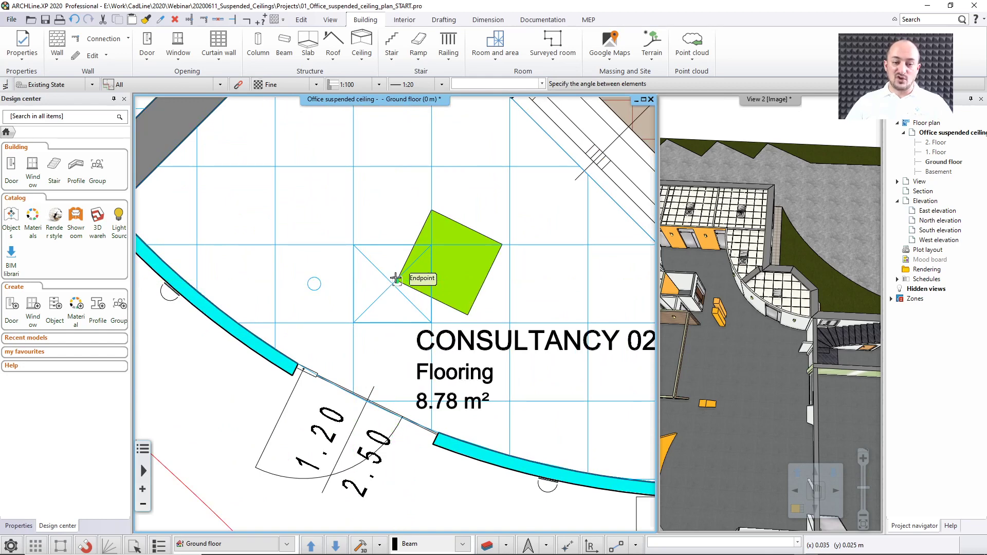
left_click(467, 314)
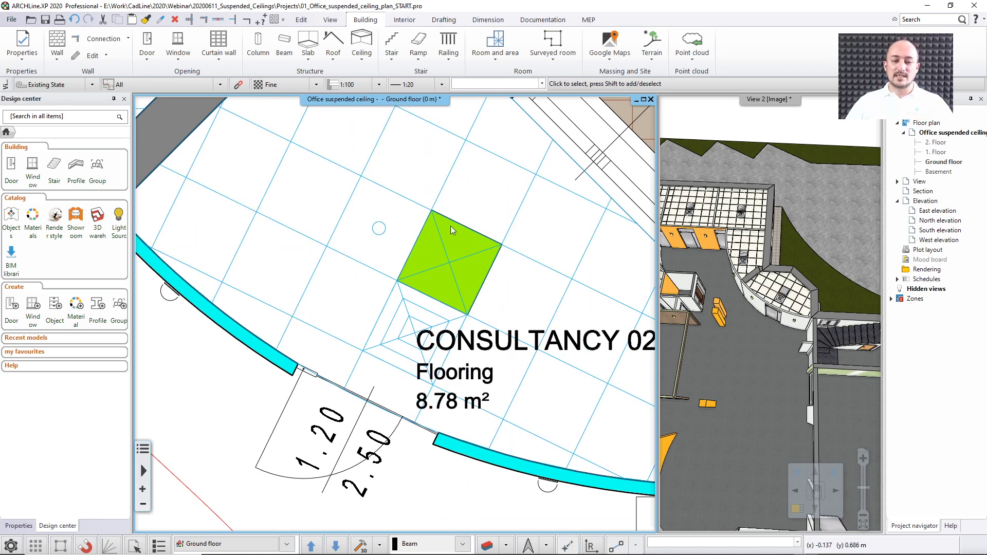
scroll(405, 282, "down", 4)
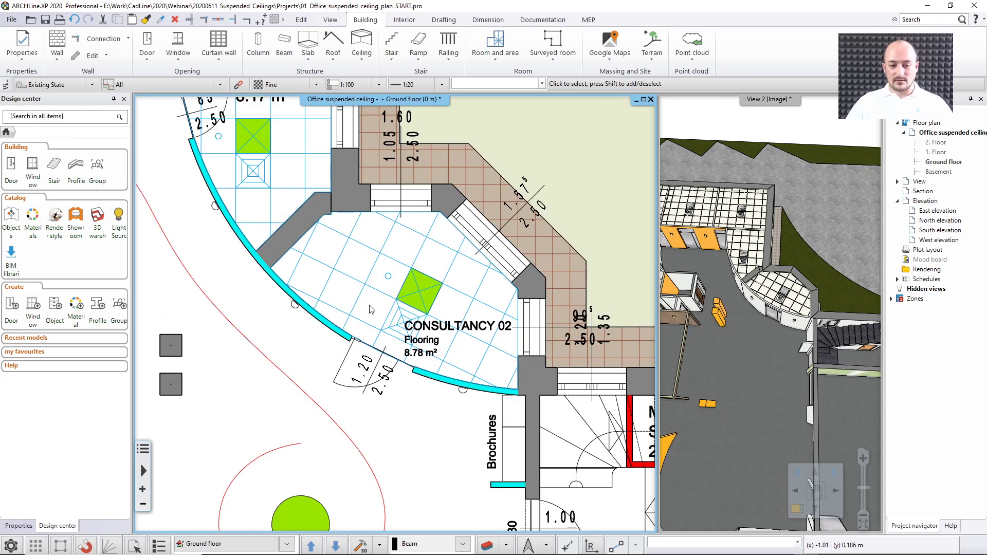
Step: Define the OFFICE 05 grid ceiling's reference point by unit corner at the lower-left corner of the room's lower green square
scroll(400, 287, "down", 4)
middle_click_drag(327, 283, 538, 327)
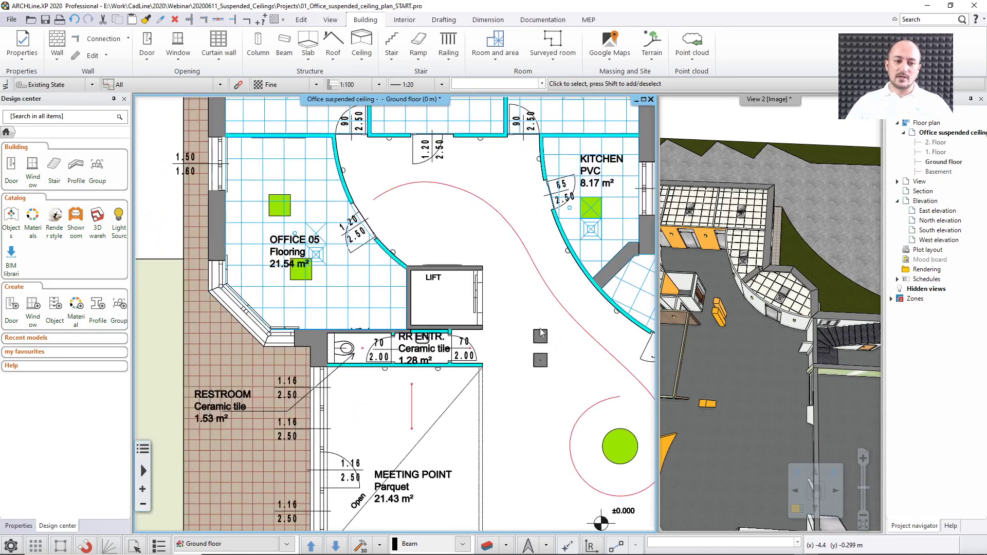
middle_click_drag(353, 275, 410, 284)
scroll(412, 289, "up", 3)
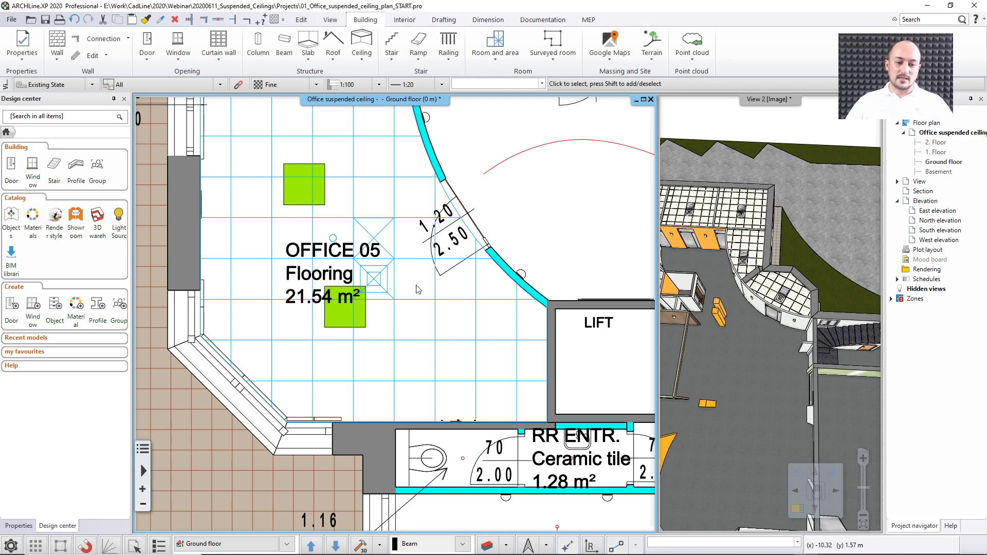
right_click(388, 303)
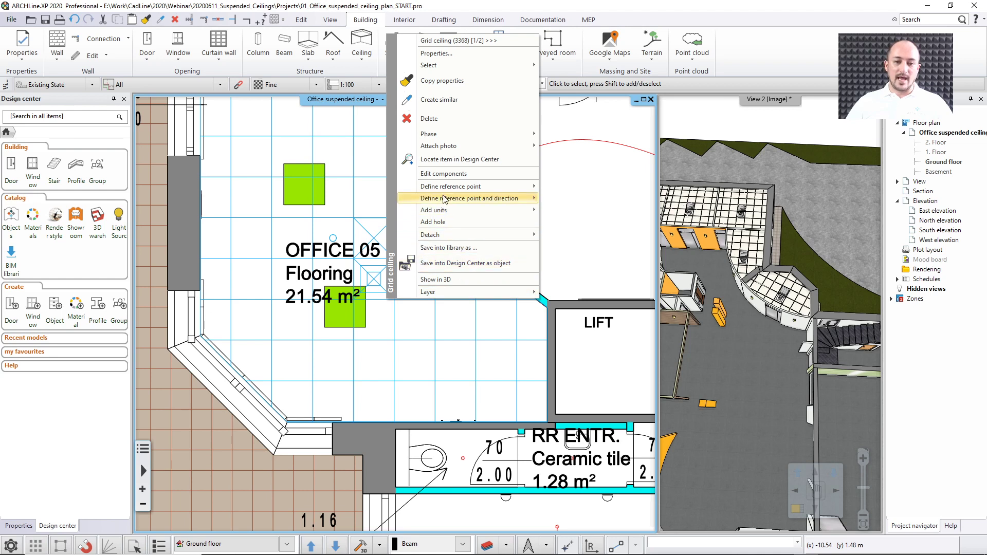
mouse_move(444, 199)
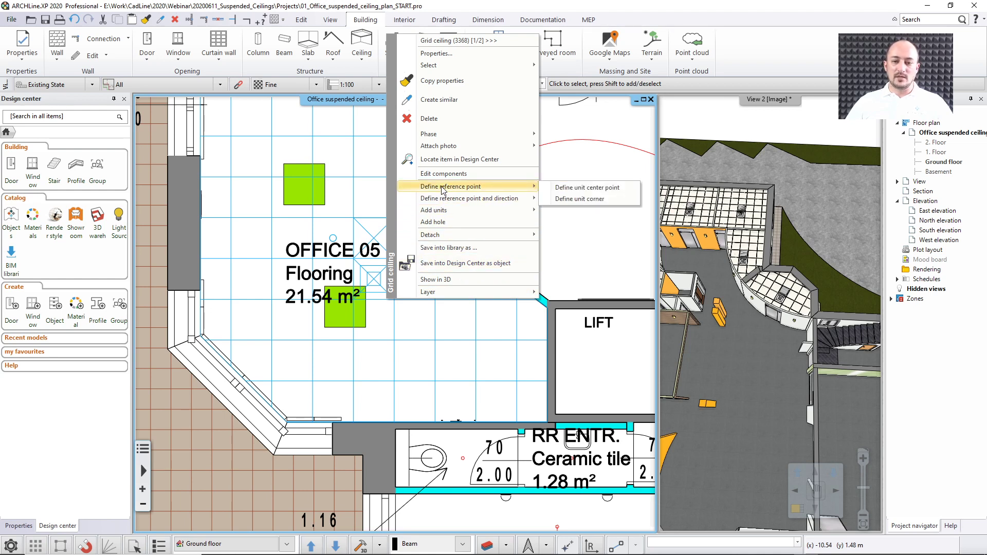
left_click(574, 199)
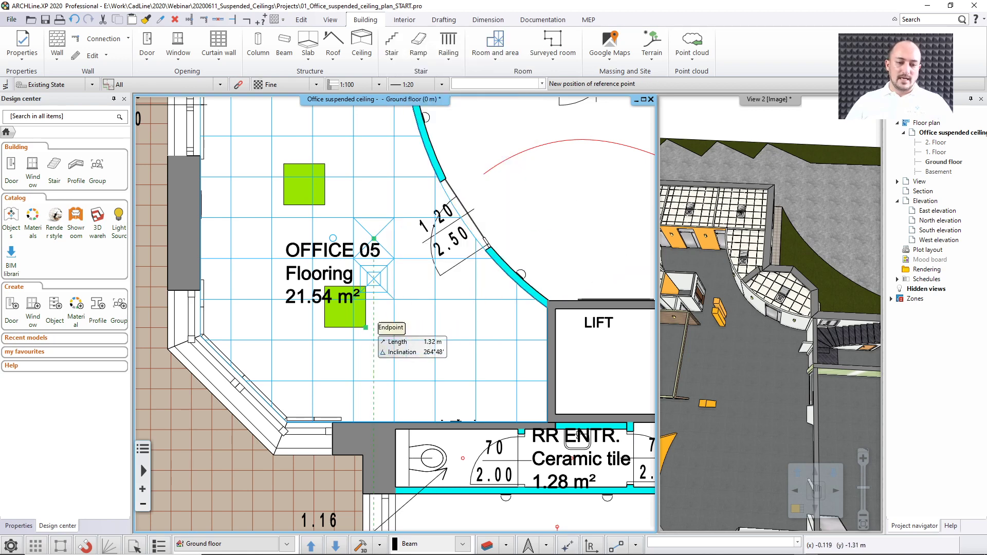
left_click(324, 328)
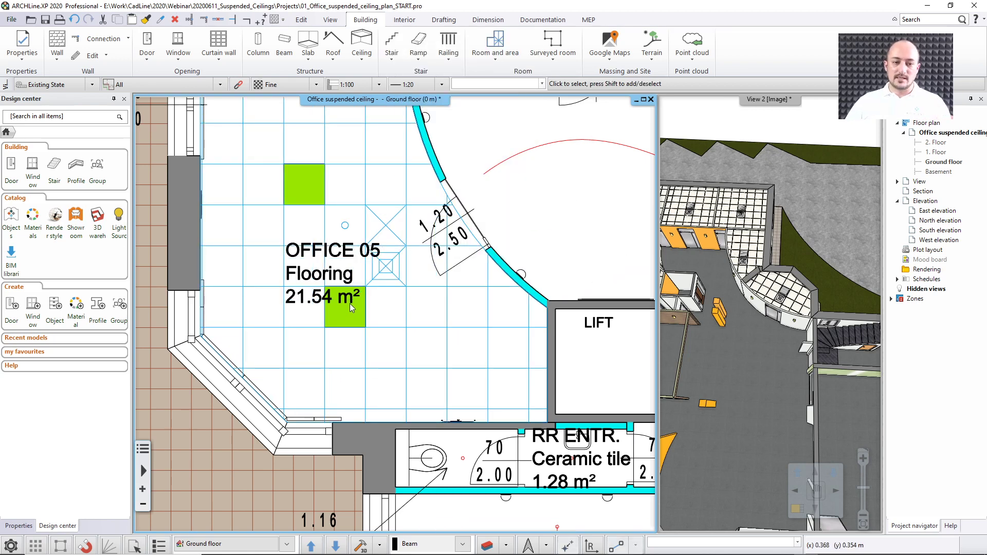
Step: Open the properties of the OFFICE 01 grid ceiling and change its type to Strip
scroll(350, 304, "down", 3)
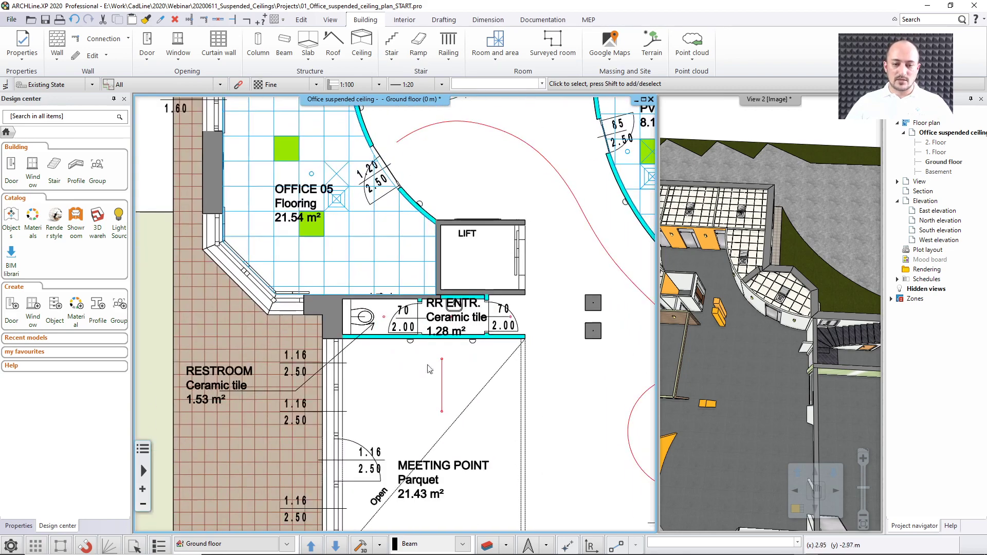
middle_click_drag(414, 369, 353, 288)
middle_click_drag(467, 410, 384, 270)
mouse_move(463, 477)
middle_mouse_down()
mouse_move(411, 344)
mouse_move(388, 236)
mouse_move(345, 146)
middle_mouse_up()
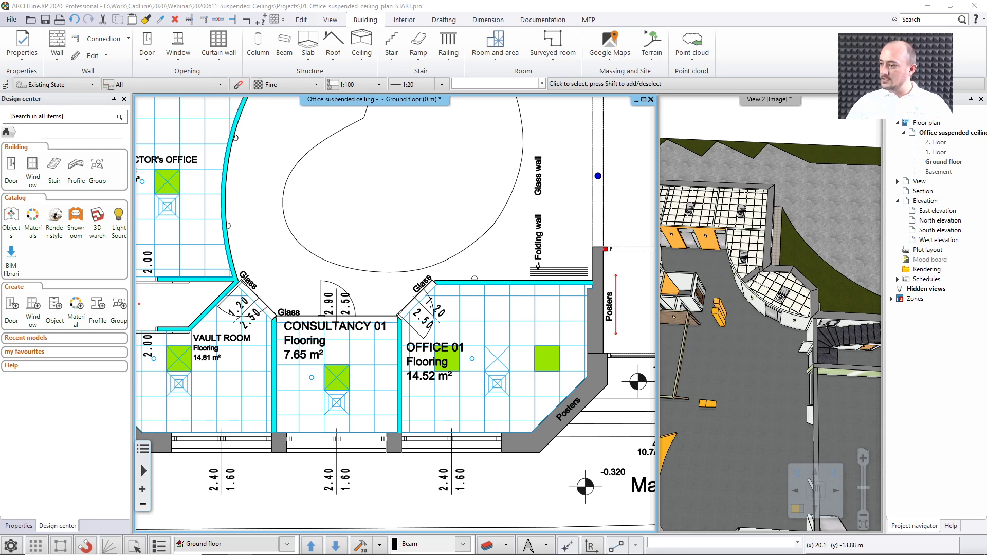
middle_click_drag(449, 278, 382, 244)
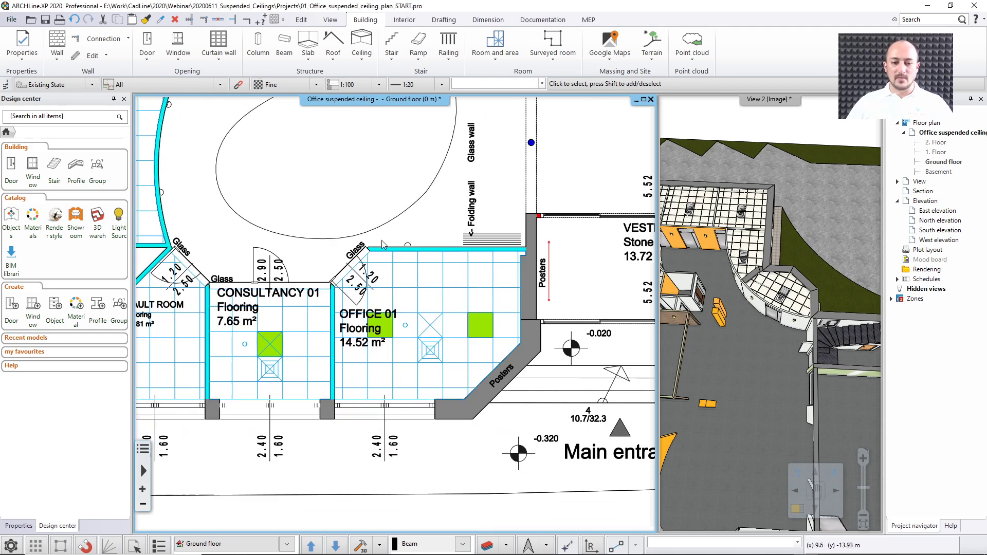
left_click(420, 284)
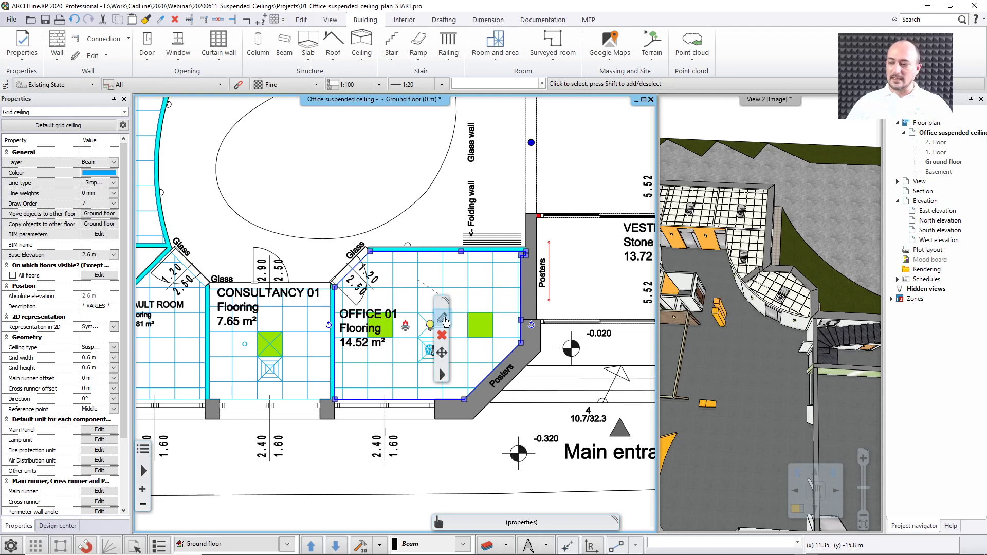
left_click(443, 318)
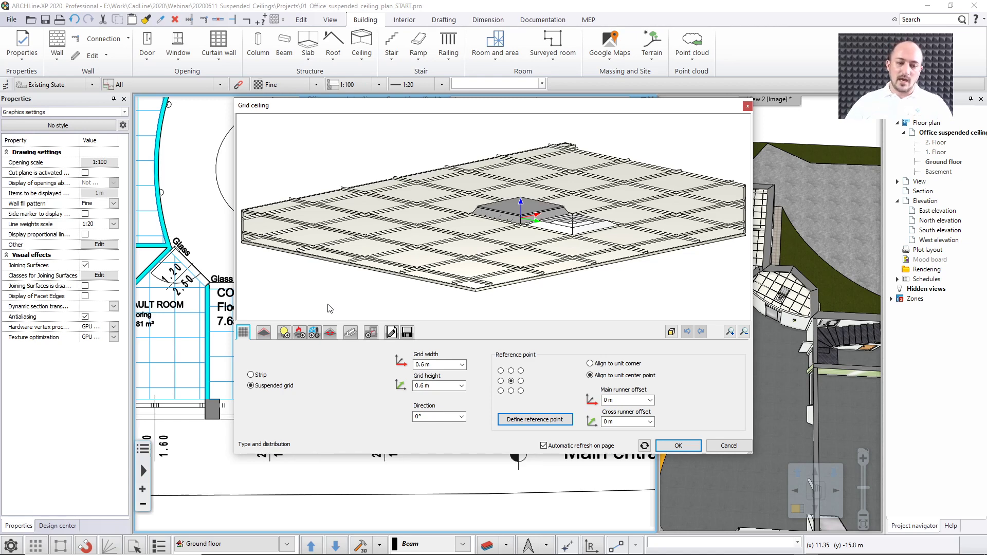
left_click(251, 376)
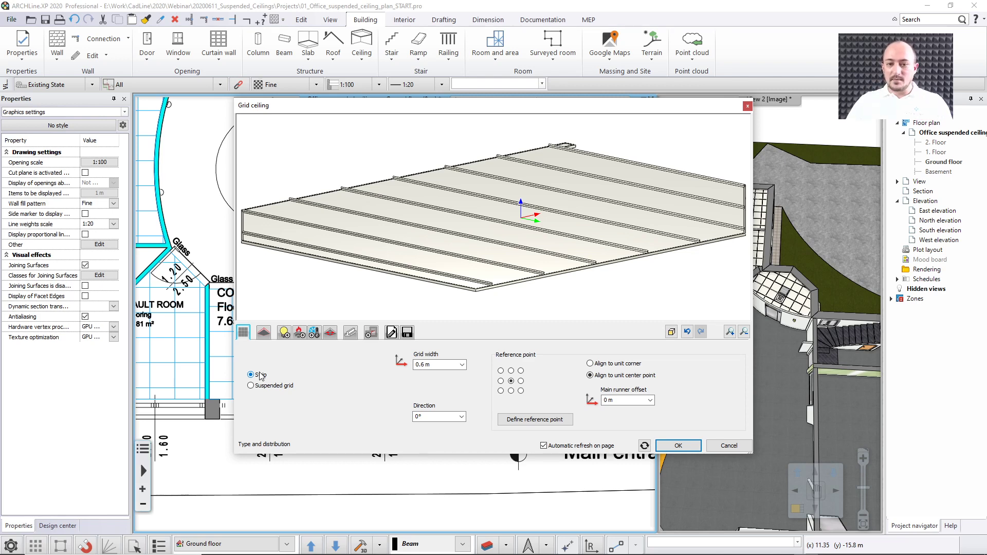
middle_click_drag(355, 278, 330, 251)
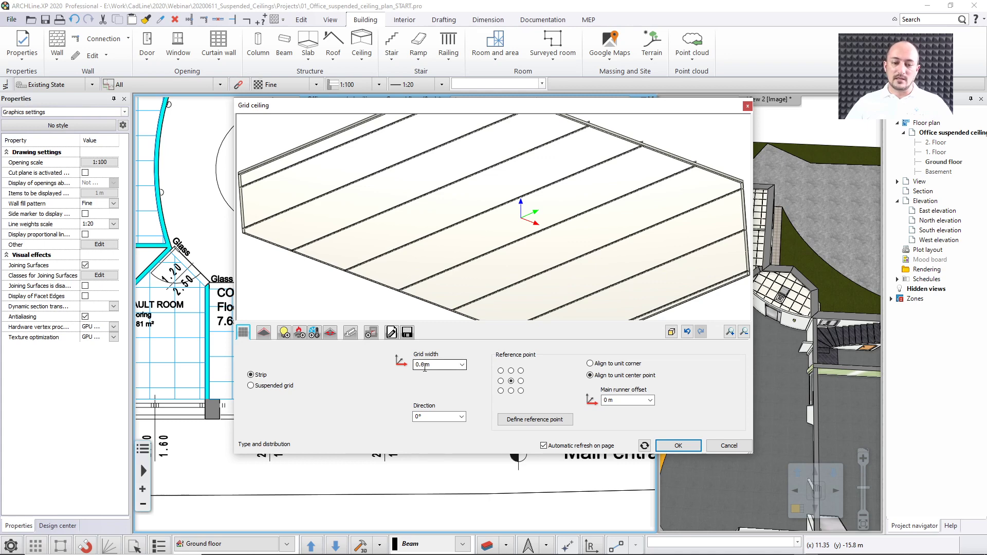
Step: Change the OFFICE 01 ceiling type to Suspended grid, view it in the preview, and close its properties discarding all changes
left_click(281, 387)
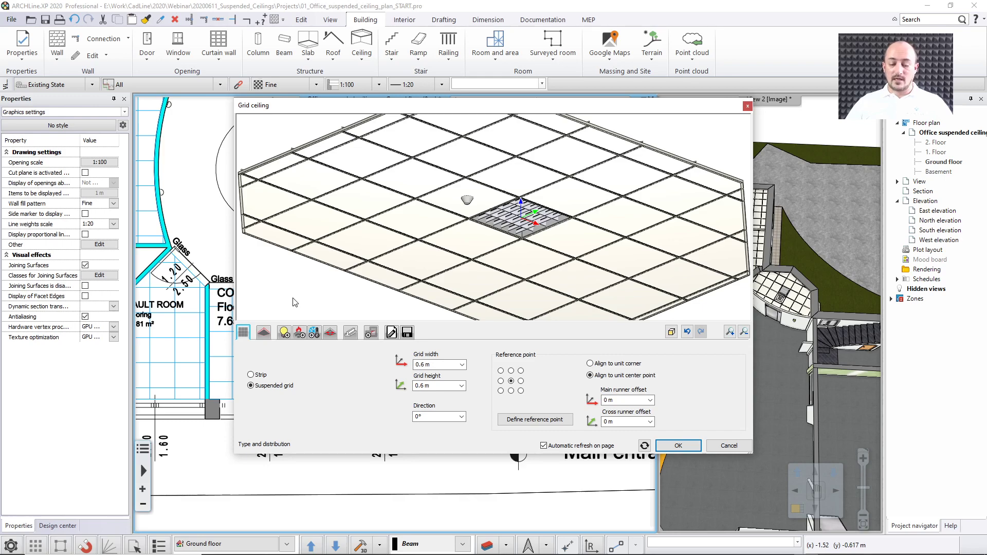
scroll(295, 302, "down", 5)
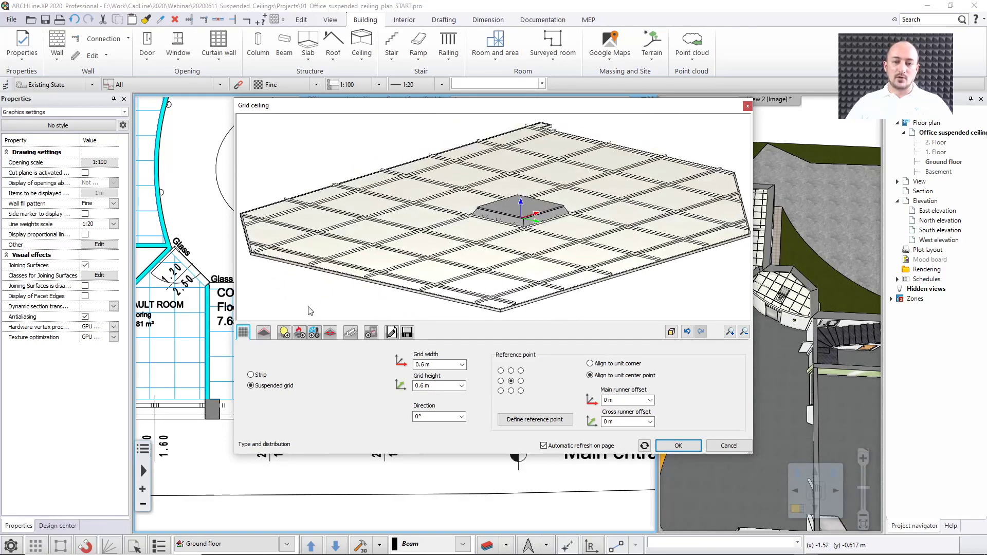
left_click_drag(309, 307, 284, 311)
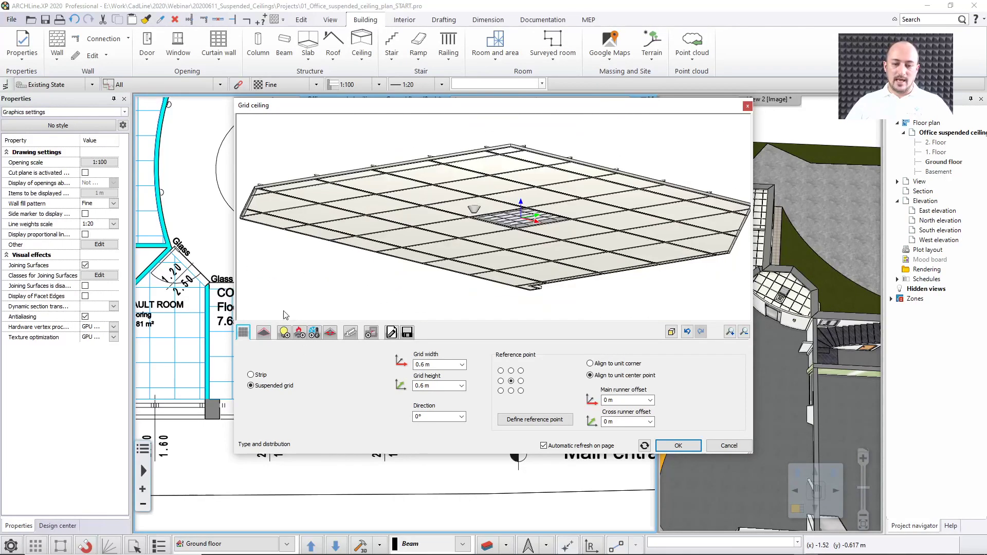
left_click(728, 445)
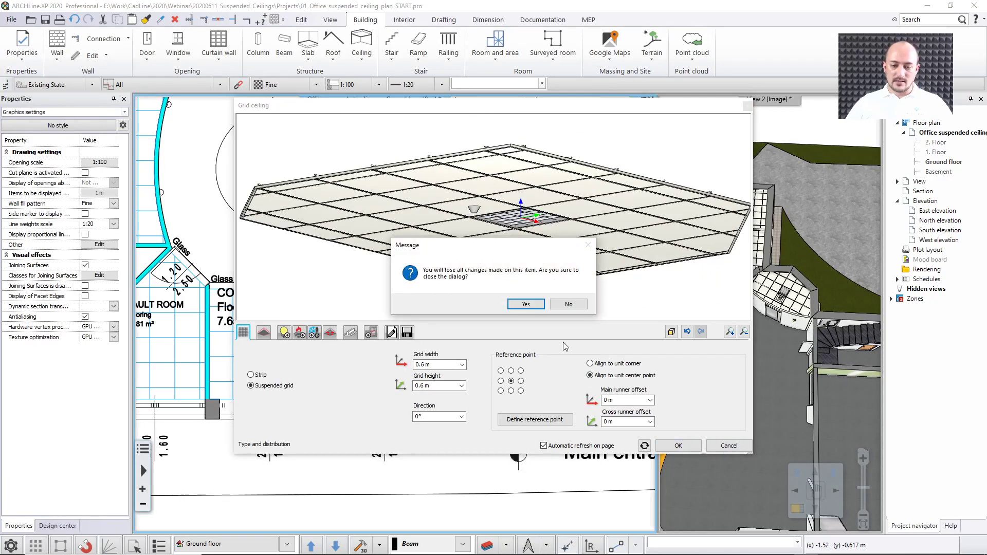
left_click(526, 303)
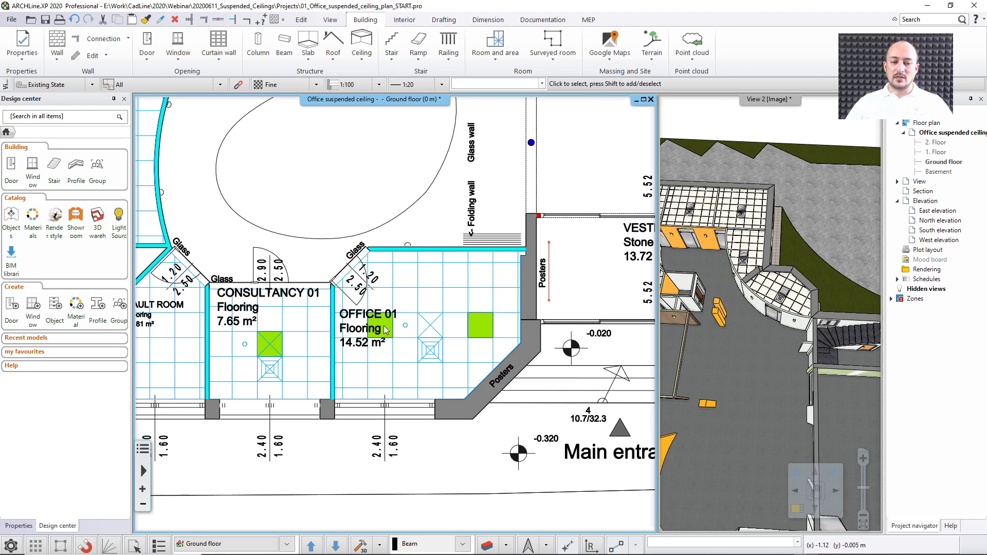
Step: Reopen the properties of the OFFICE 01 grid ceiling and view the grid from below in the preview
left_click(436, 342)
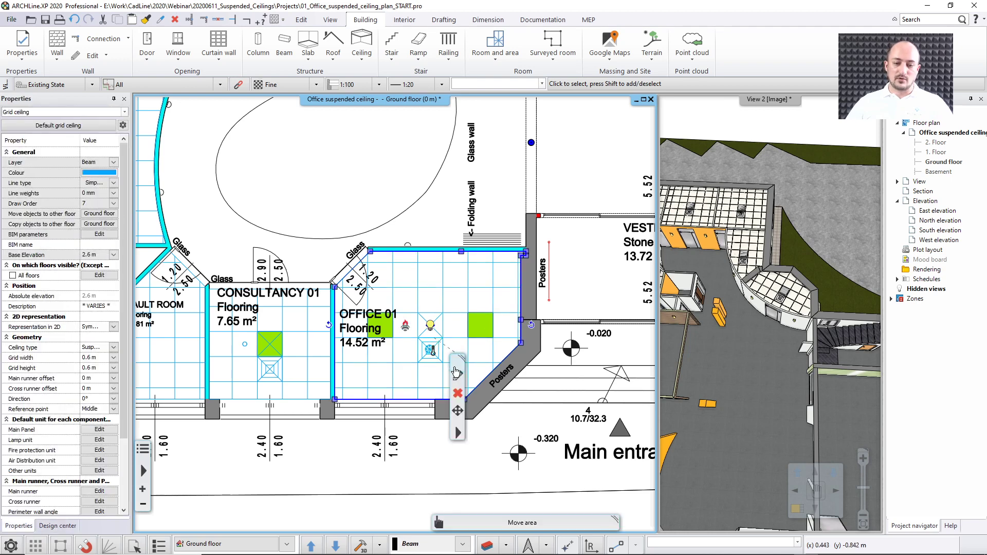
left_click(457, 372)
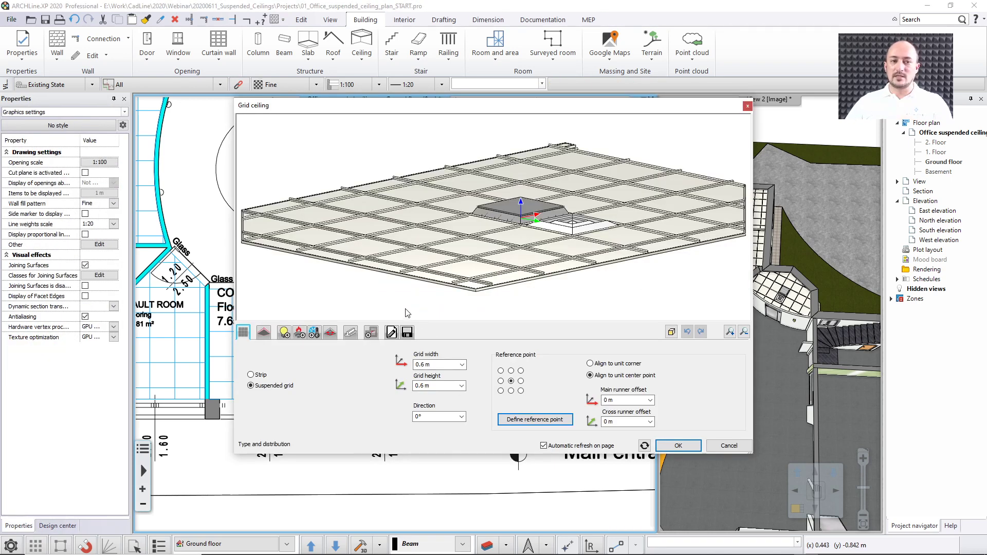
scroll(398, 288, "up", 3)
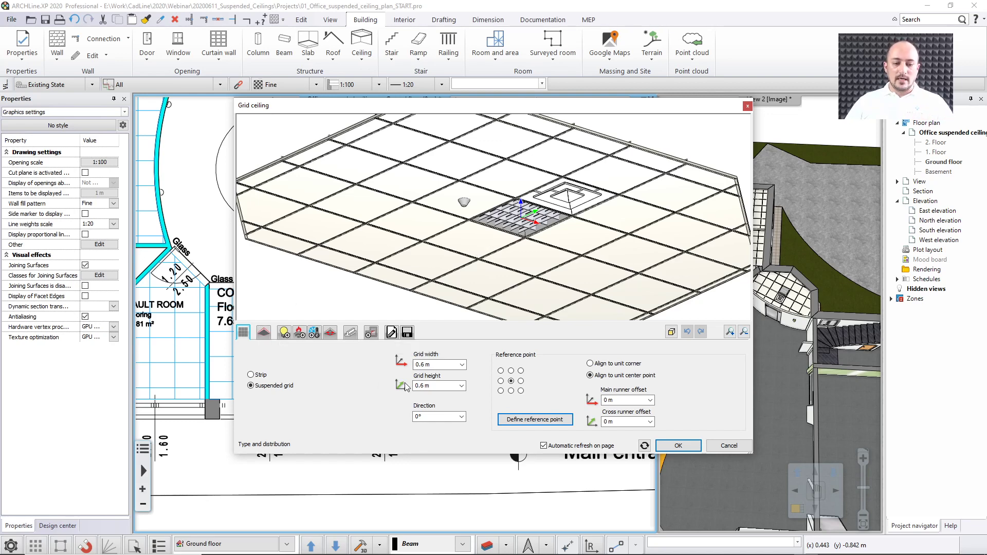
Step: Try a grid direction of 255° for the OFFICE 01 ceiling and return the direction to 0°
left_click(431, 365)
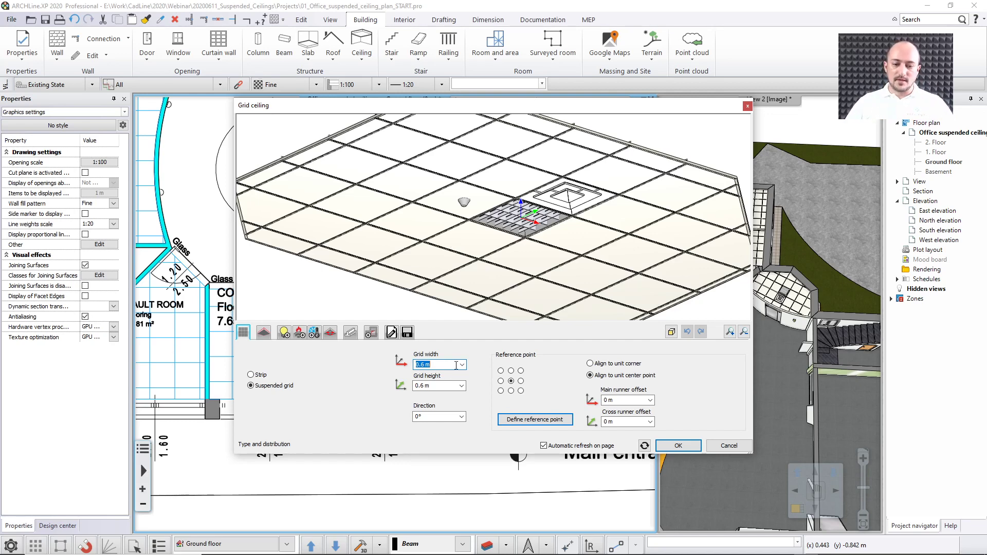
left_click(437, 416)
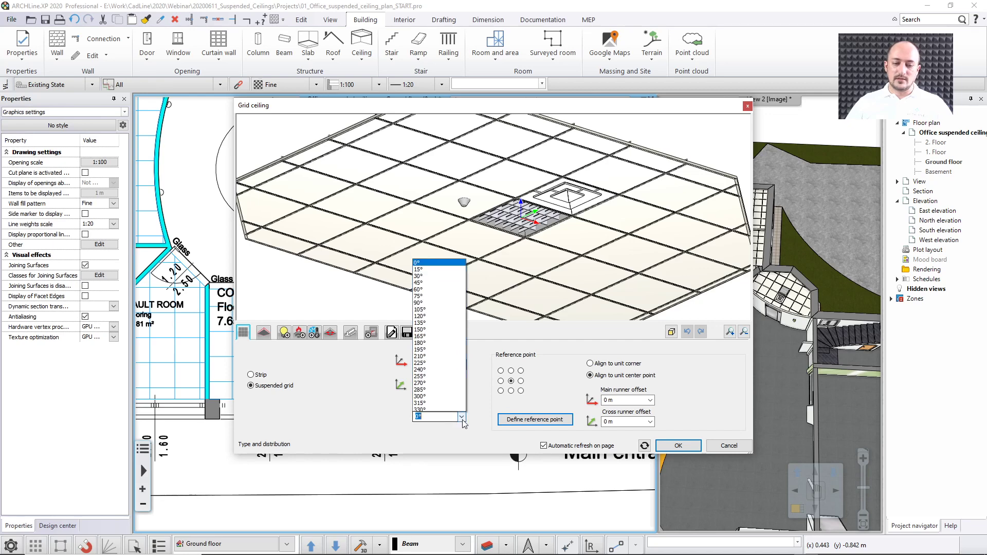
left_click(429, 368)
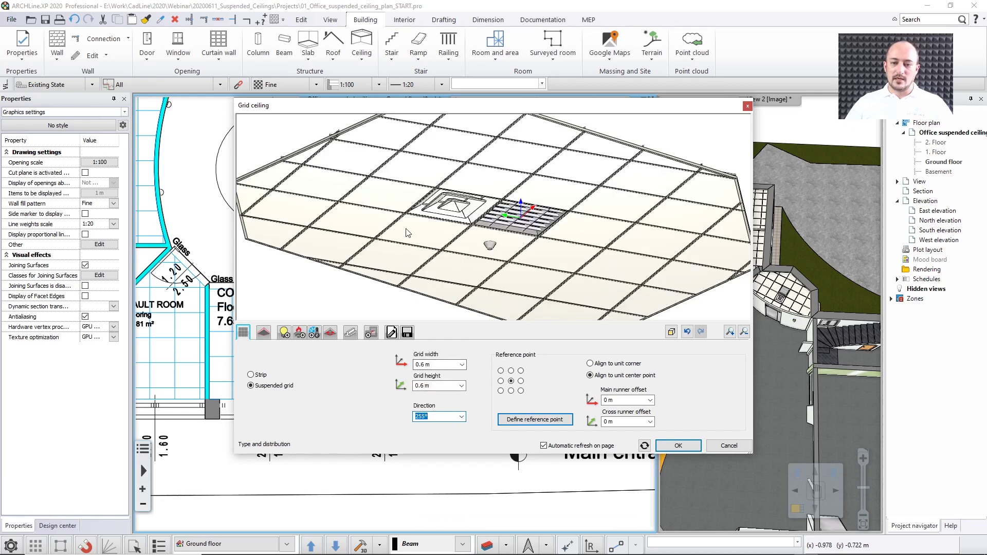
left_click(462, 417)
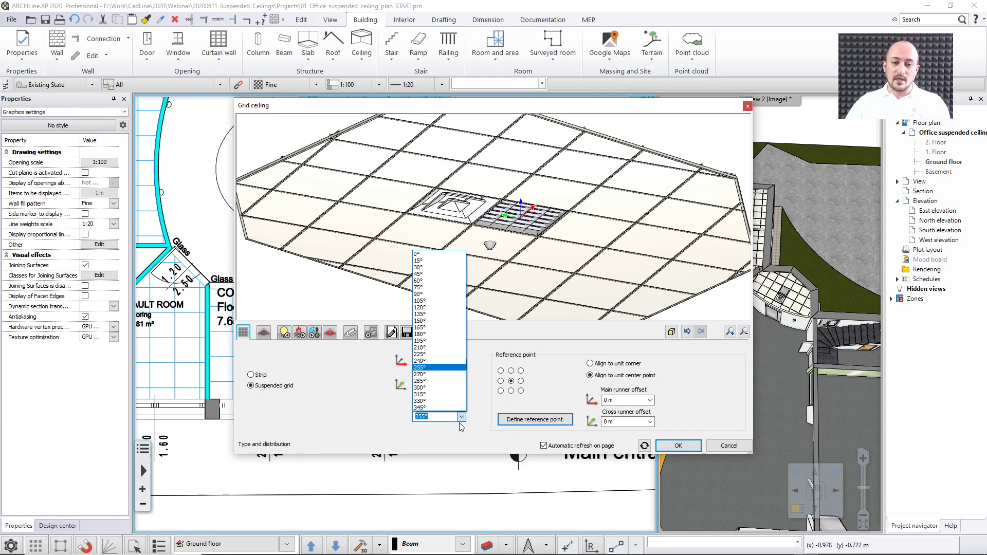
left_click(417, 254)
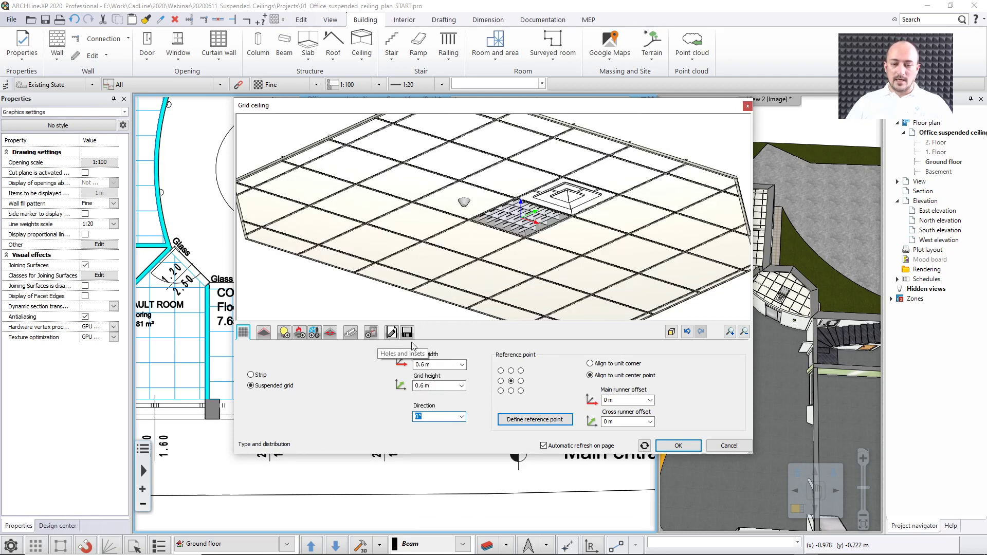
Step: Try the upper-left reference point for the OFFICE 01 grid and return the reference point to the middle
left_click(501, 371)
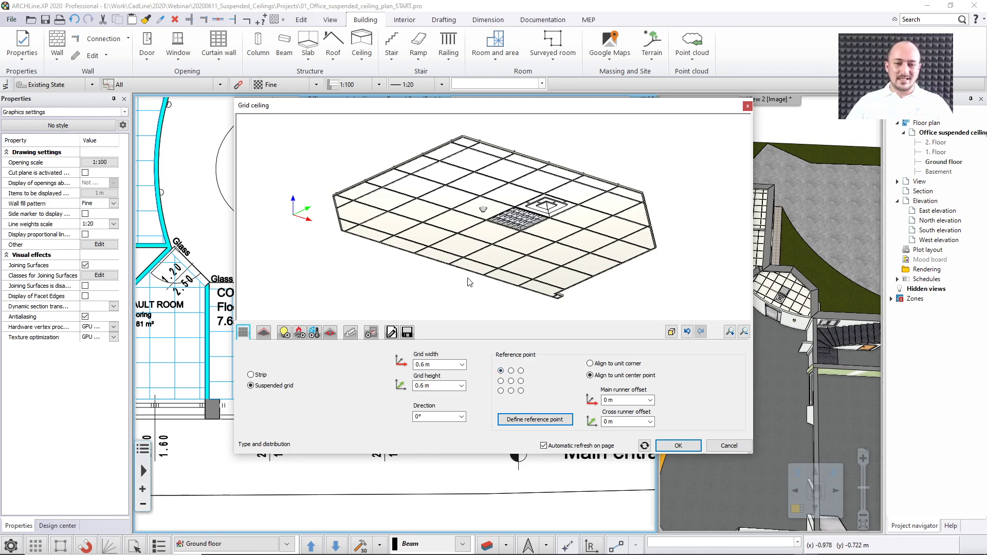
left_click(511, 381)
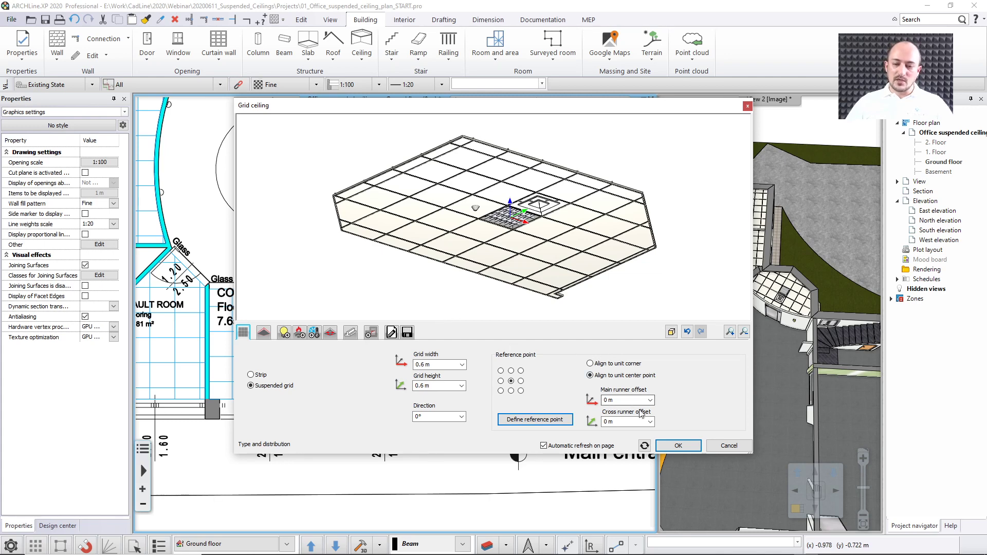
left_click(607, 401)
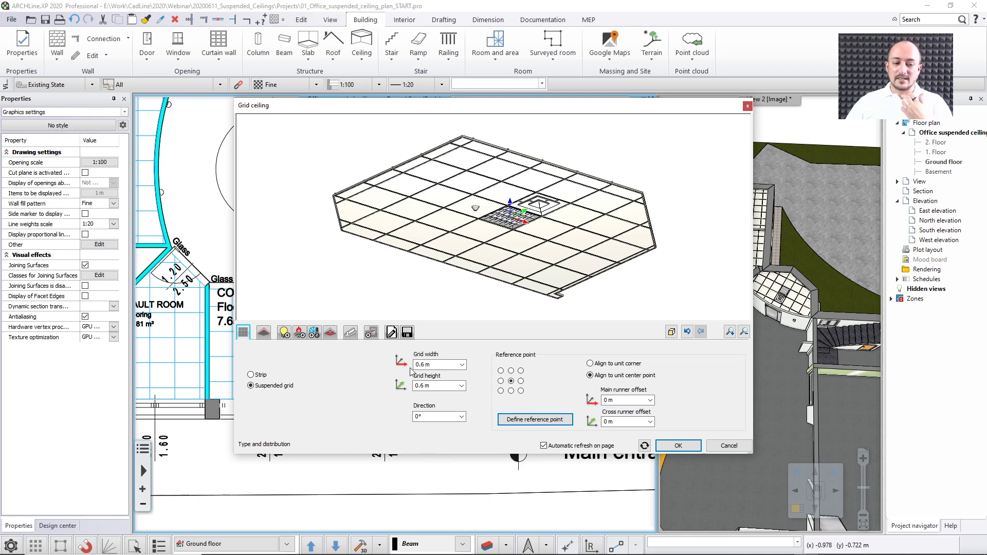
Step: Try the white and pine panels as the ceiling's default panel unit, restore Trim Edge Panel, and briefly open the object library
left_click(264, 332)
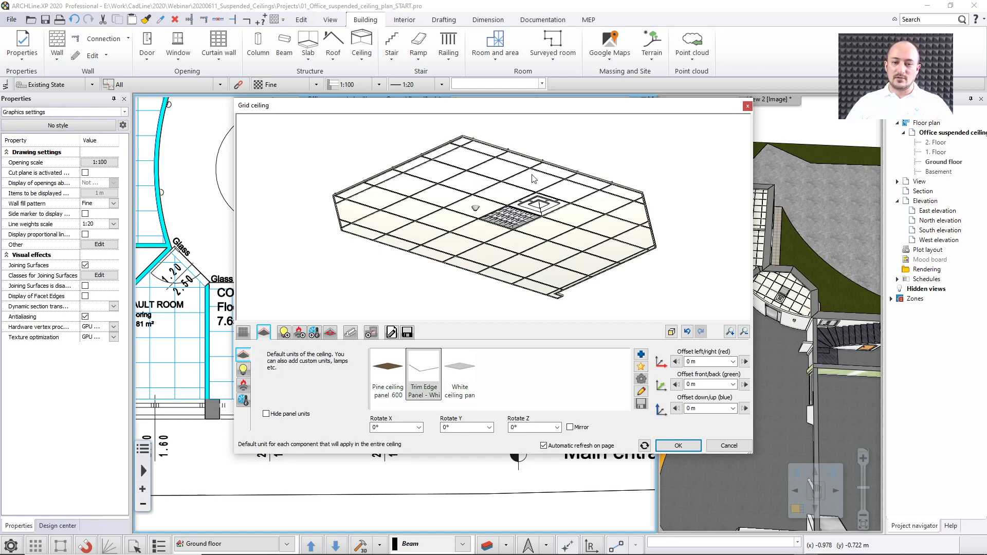
left_click(464, 359)
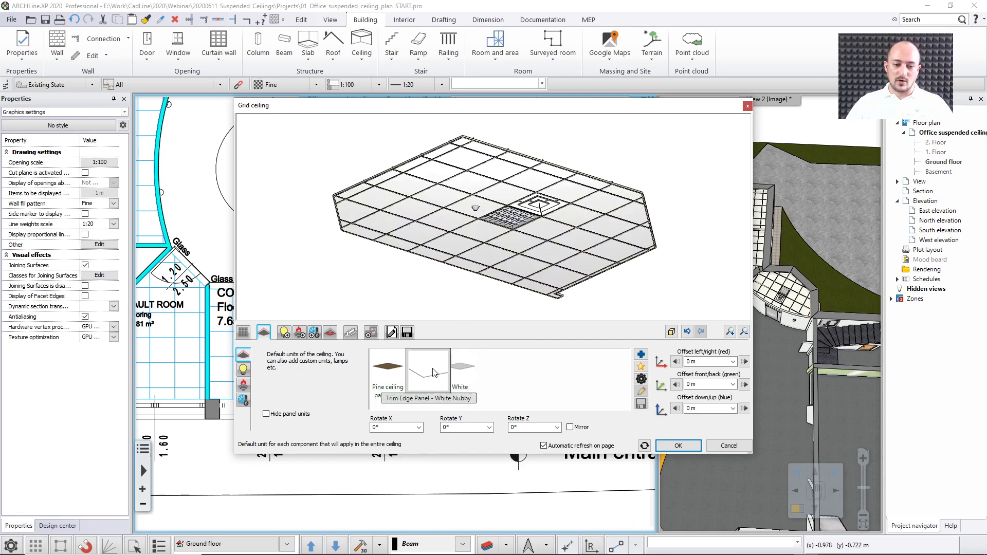
left_click(396, 373)
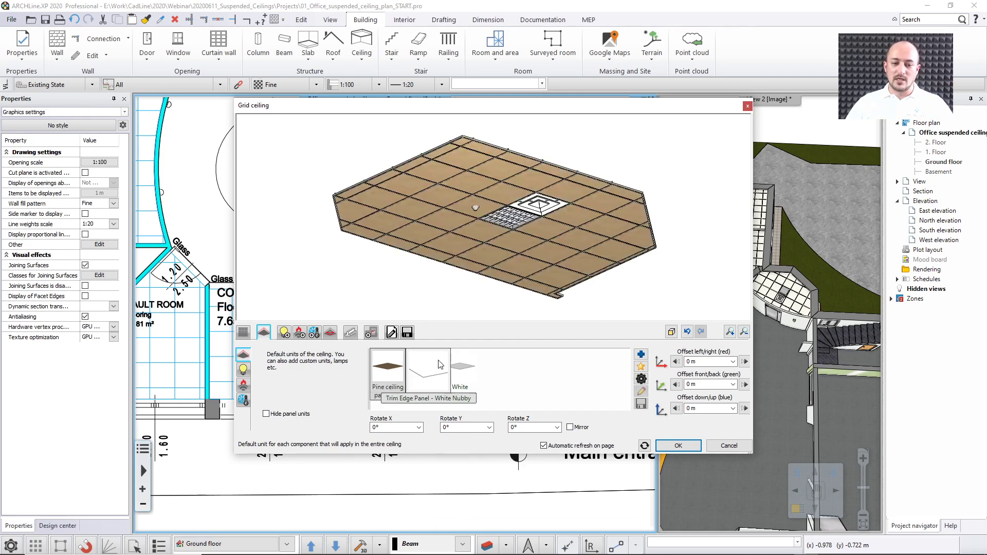
left_click(435, 375)
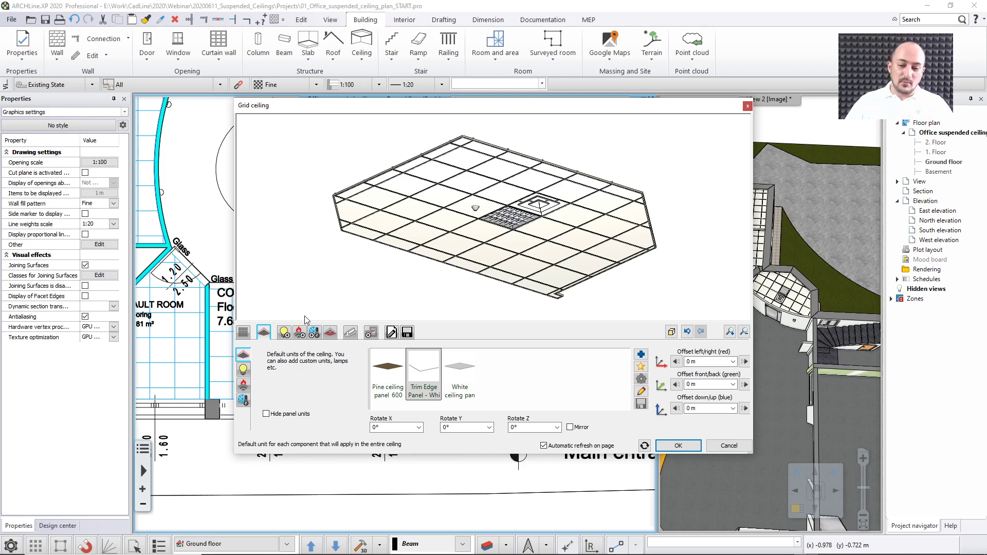
left_click(641, 354)
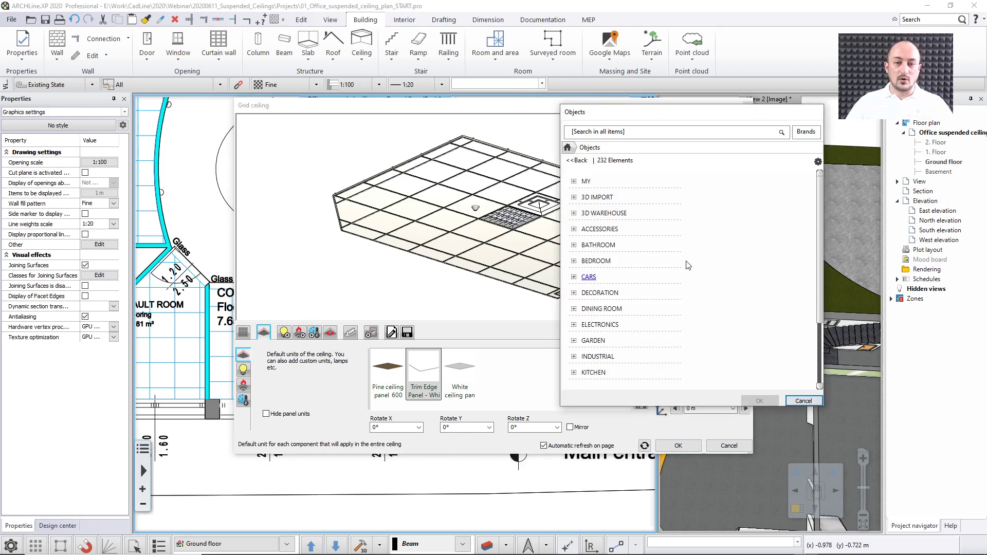
left_click(810, 401)
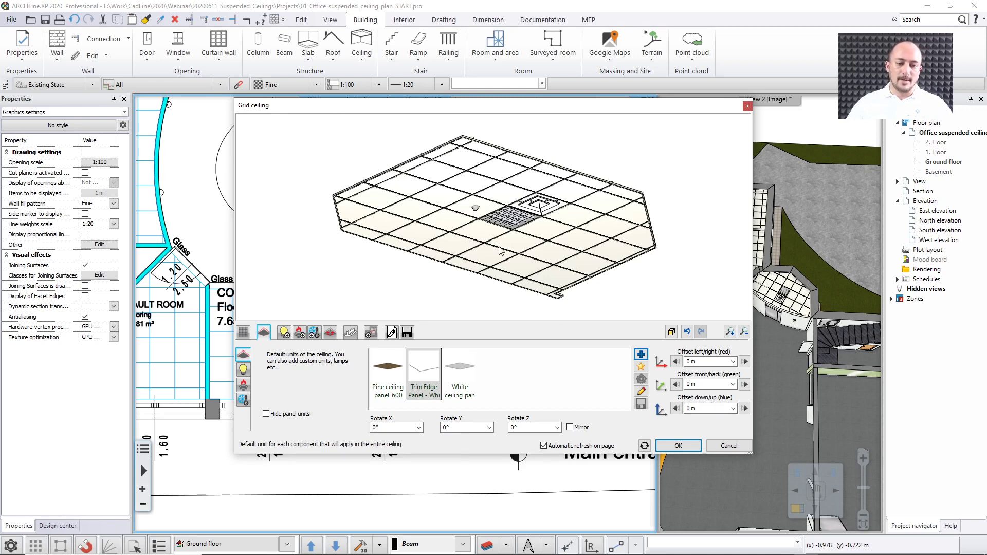
Step: Try the built-in ceiling lamp as default lamp, restore the recessed ceiling luminaire, and view the default fire protection and air distribution units
left_click(244, 370)
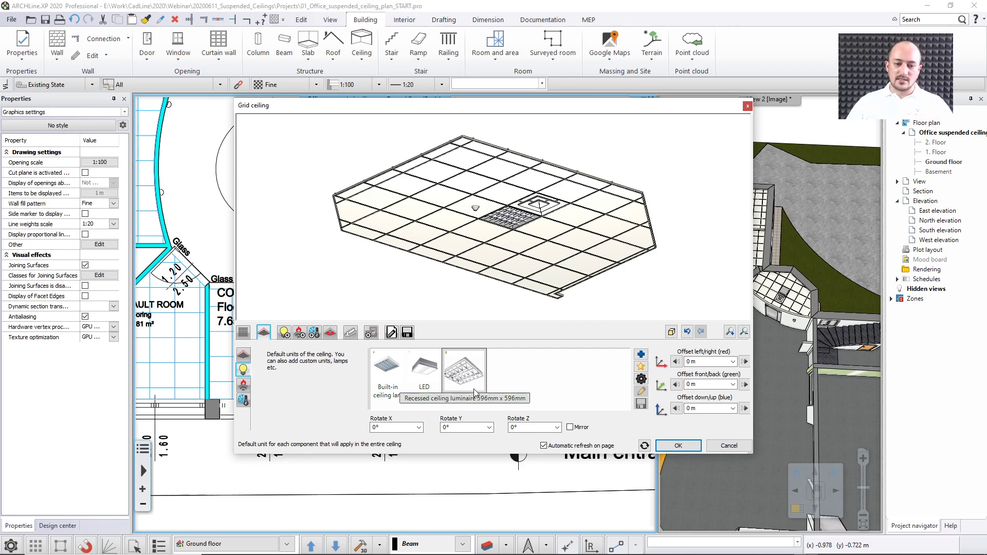
left_click(389, 378)
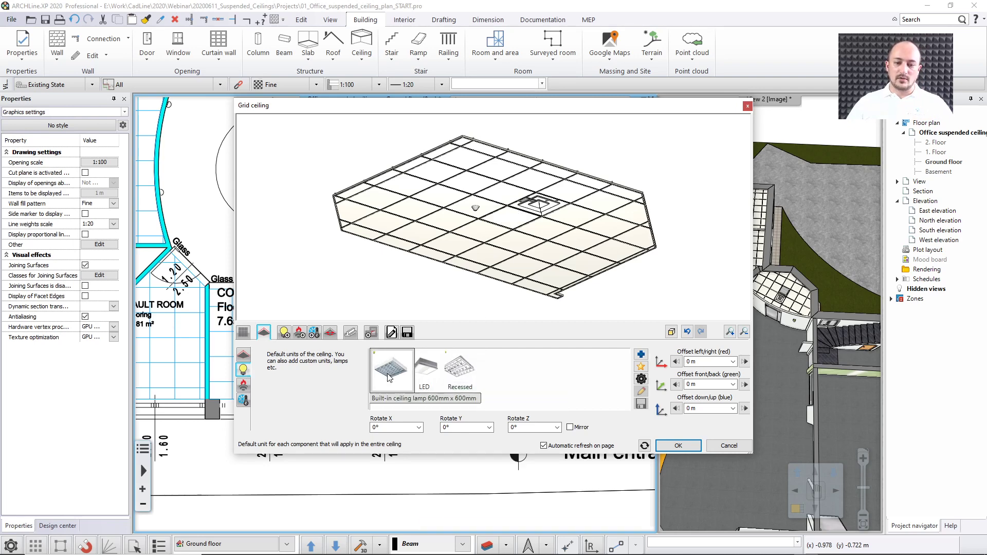
left_click(460, 376)
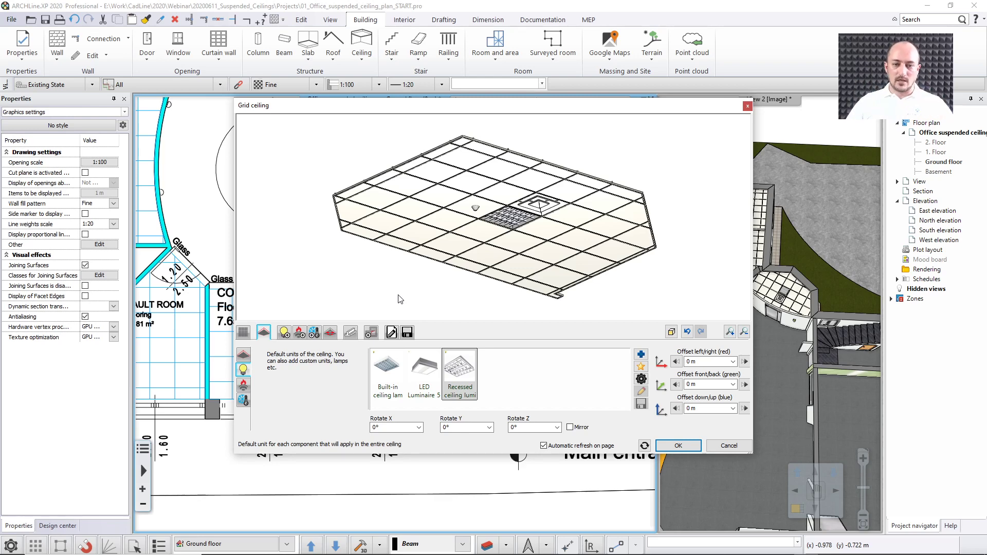
left_click(240, 388)
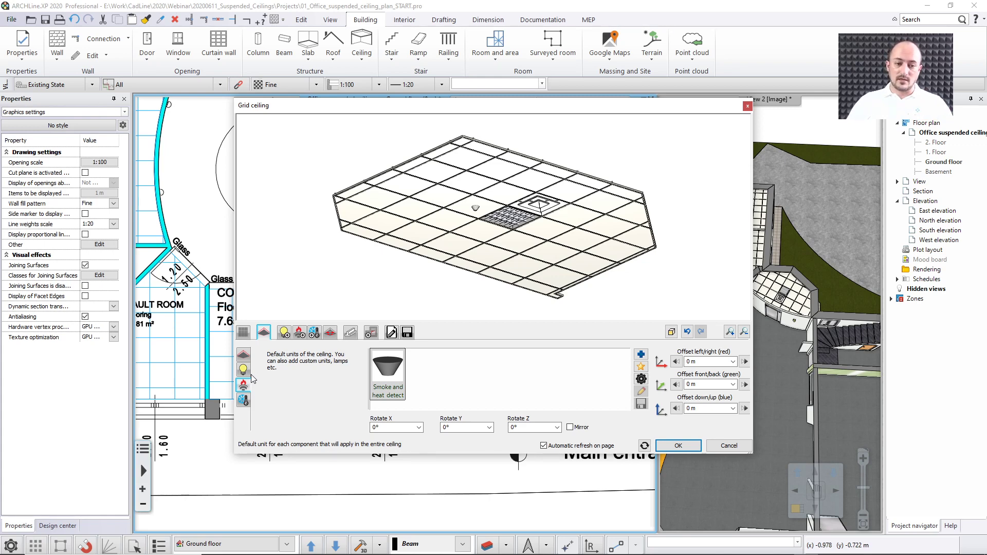
left_click(245, 401)
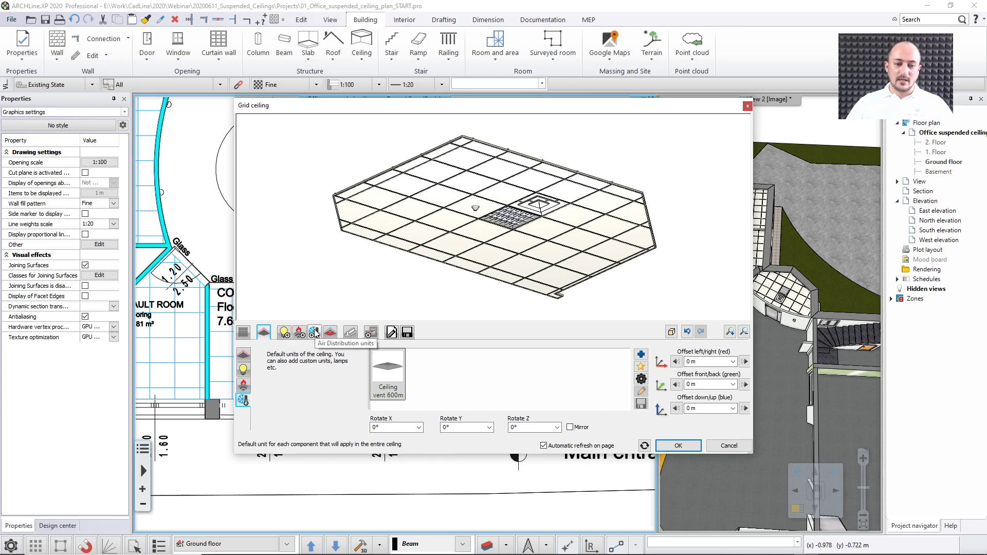
Step: Try the One row, One column and Grid distributions for the ceiling lights and return to One object
left_click(285, 332)
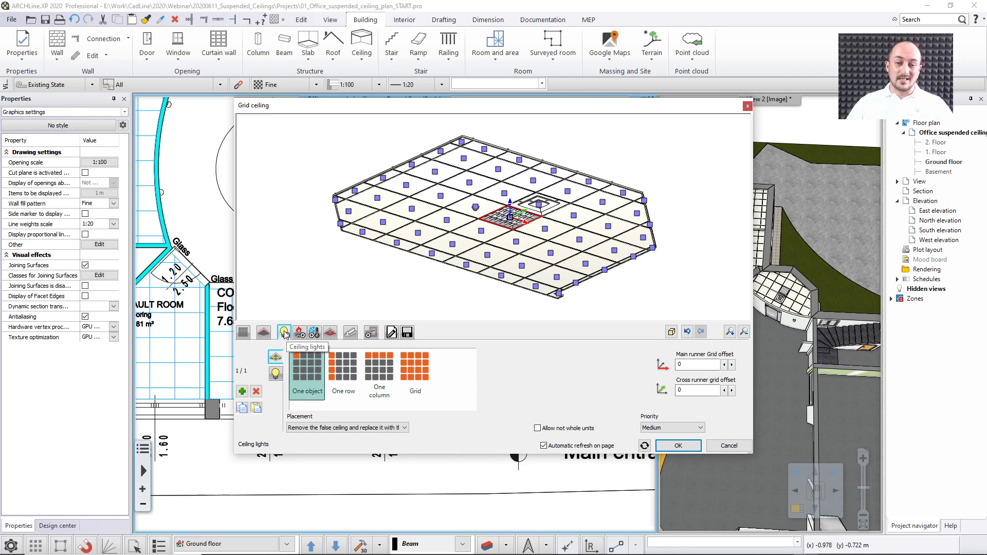
mouse_move(312, 373)
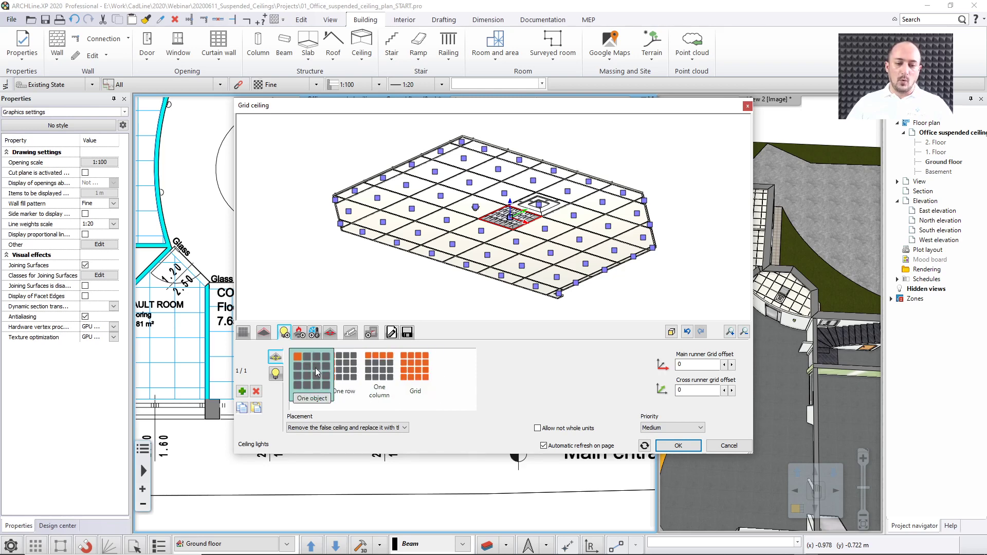
left_click(342, 370)
left_click(377, 381)
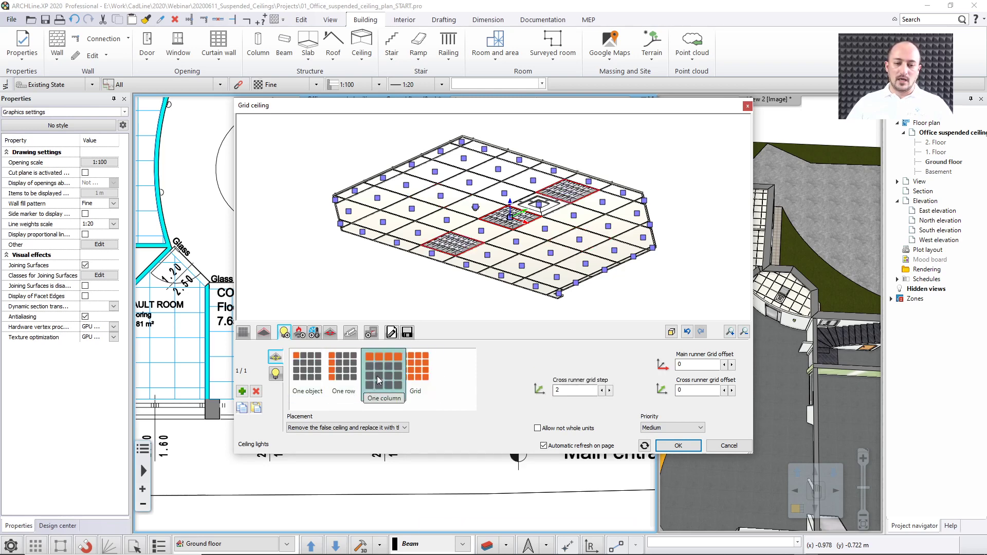
left_click(412, 372)
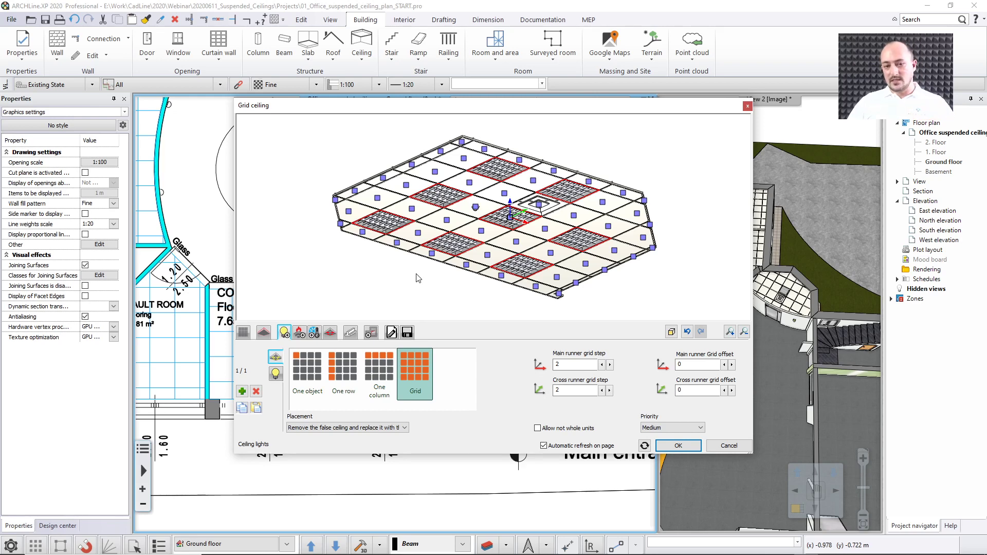
left_click(304, 366)
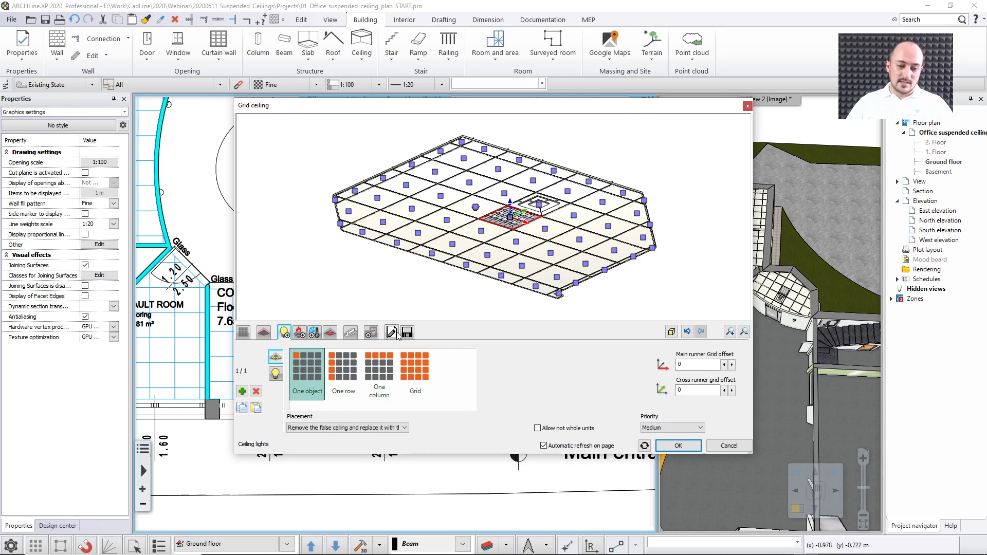
Step: Try the Grid, One column and One row distributions with grid steps of 2 for the ceiling lights and return to One object
left_click(411, 371)
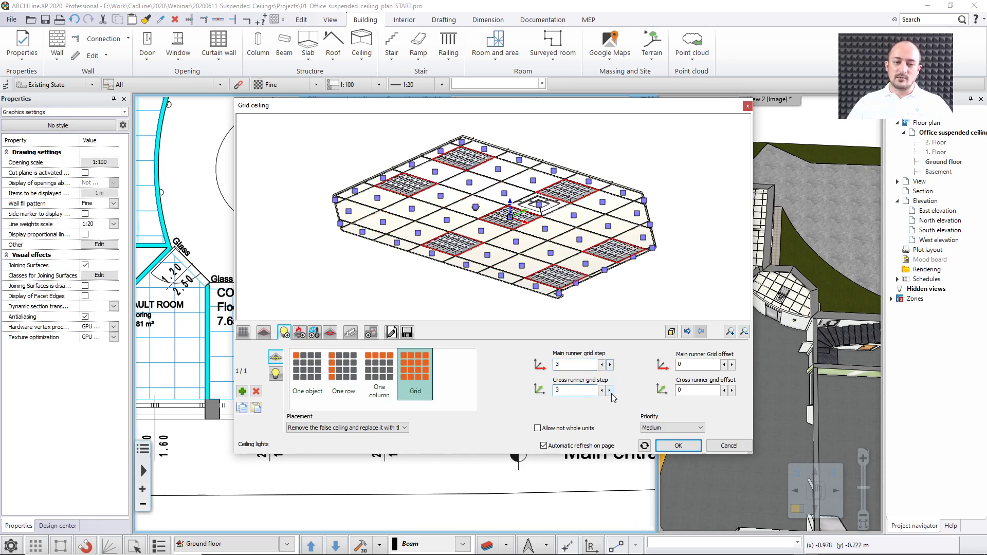
left_click(602, 364)
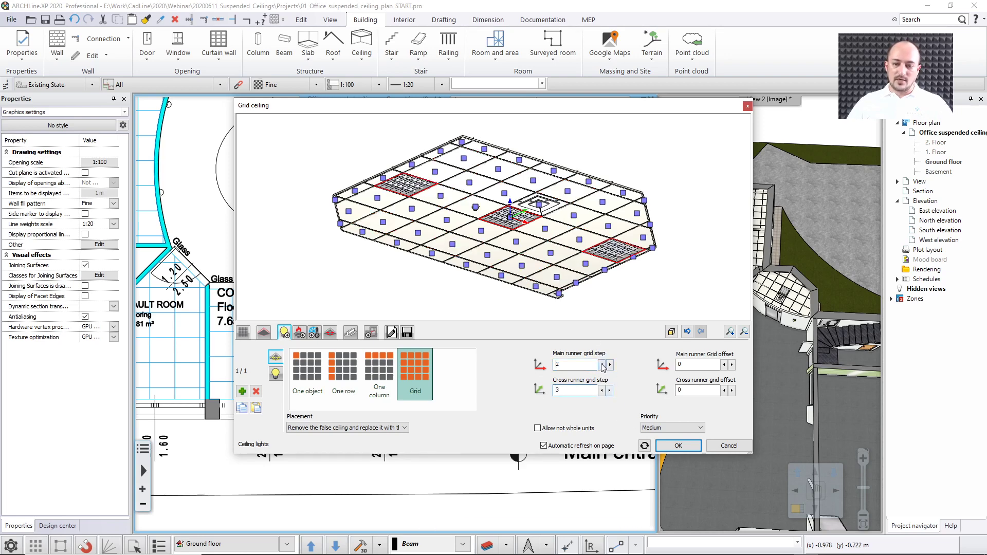
left_click(602, 390)
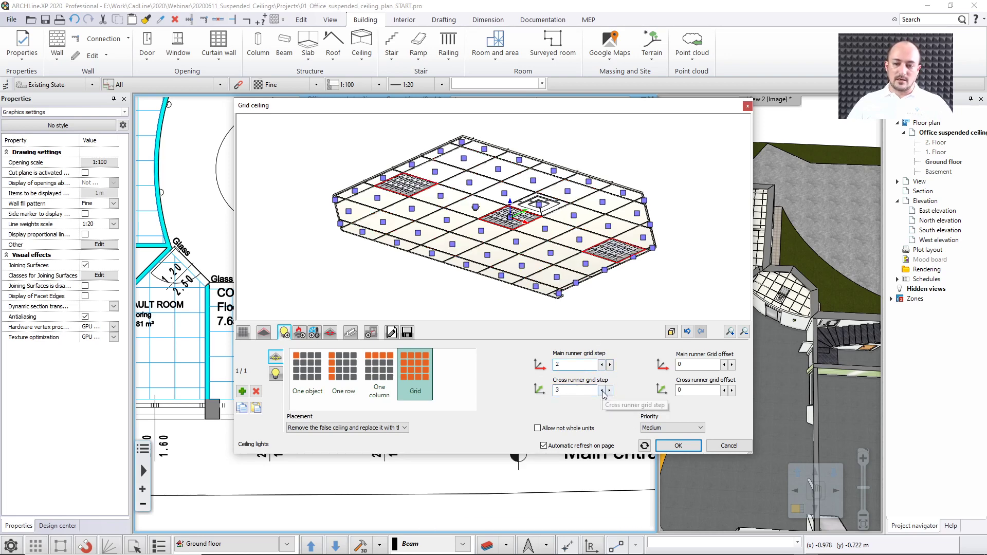
left_click(376, 365)
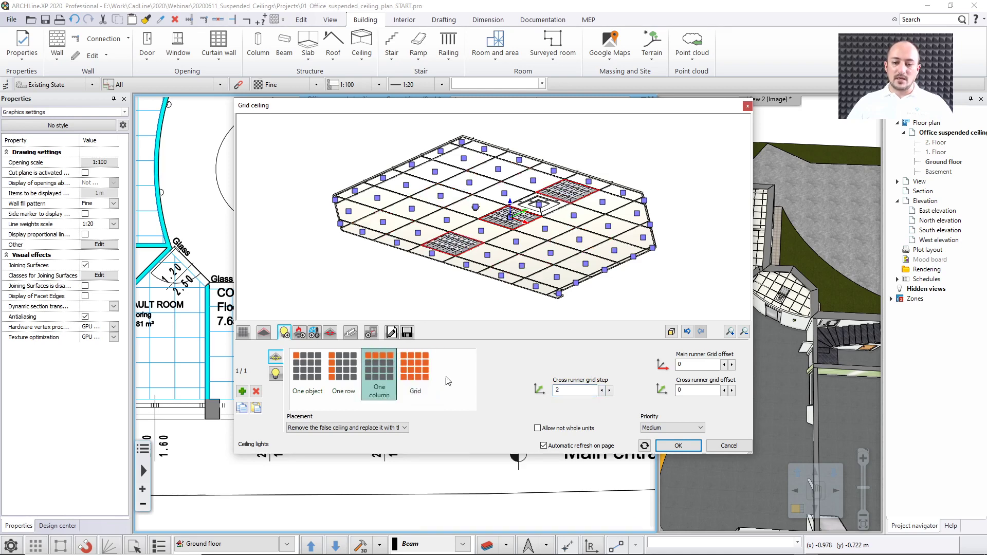
left_click(335, 365)
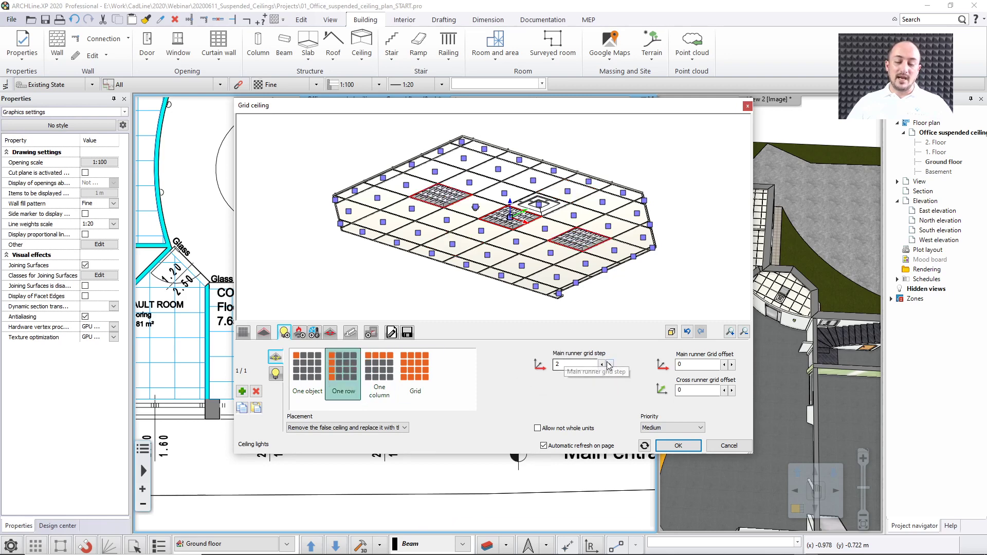
left_click(302, 367)
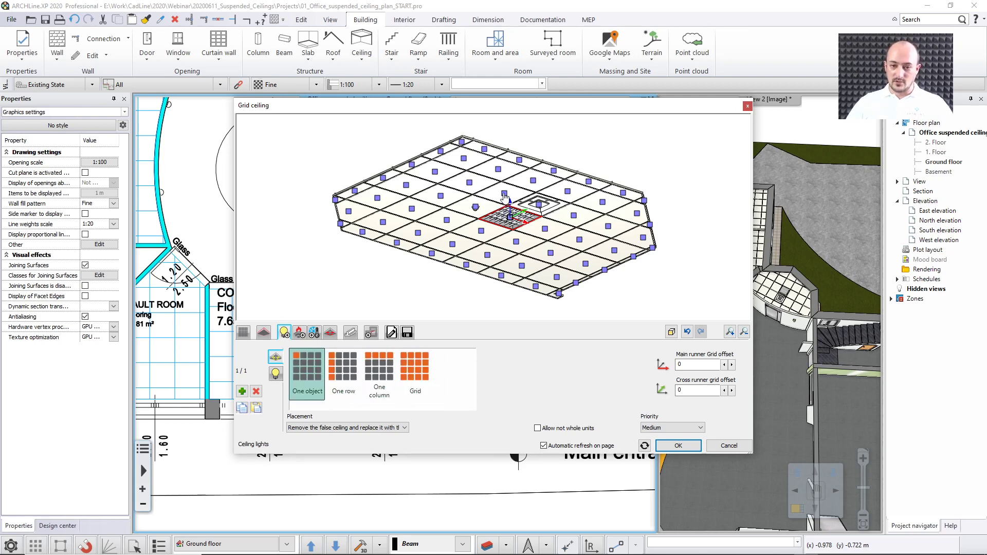
Step: Try the single ceiling light in grid cells offset -2, -1 and -2, 1, and return it to offset 0, 0
left_click(469, 185)
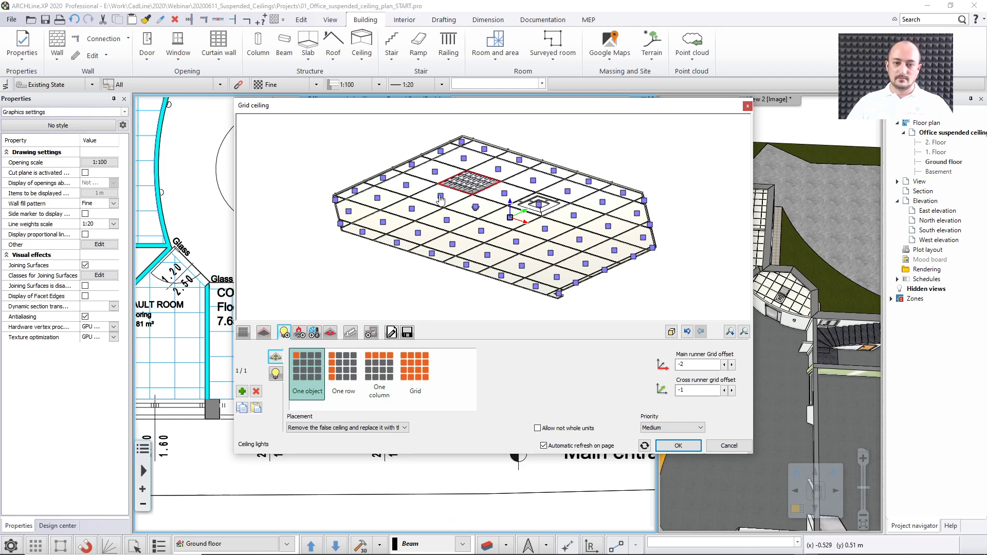
left_click(414, 210)
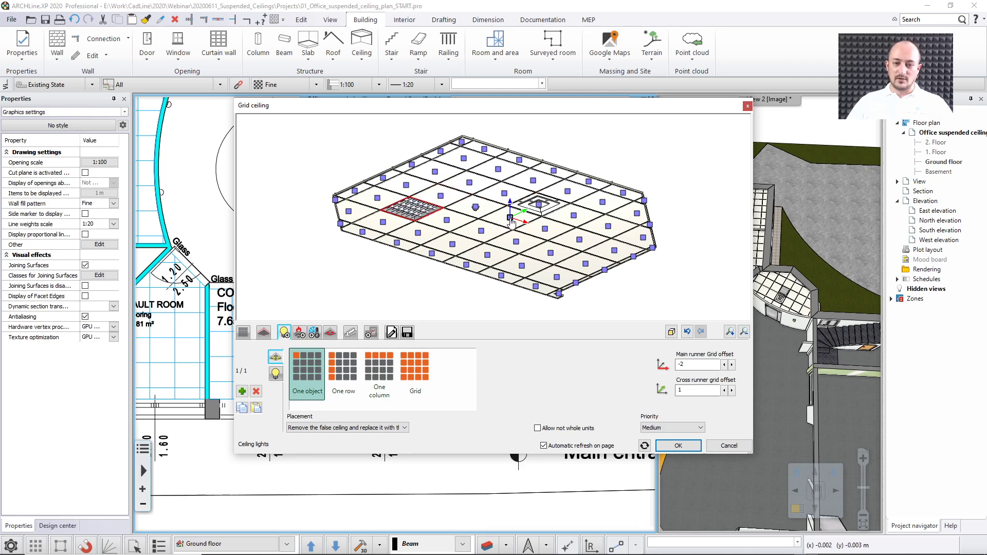
left_click(510, 218)
left_click(510, 218)
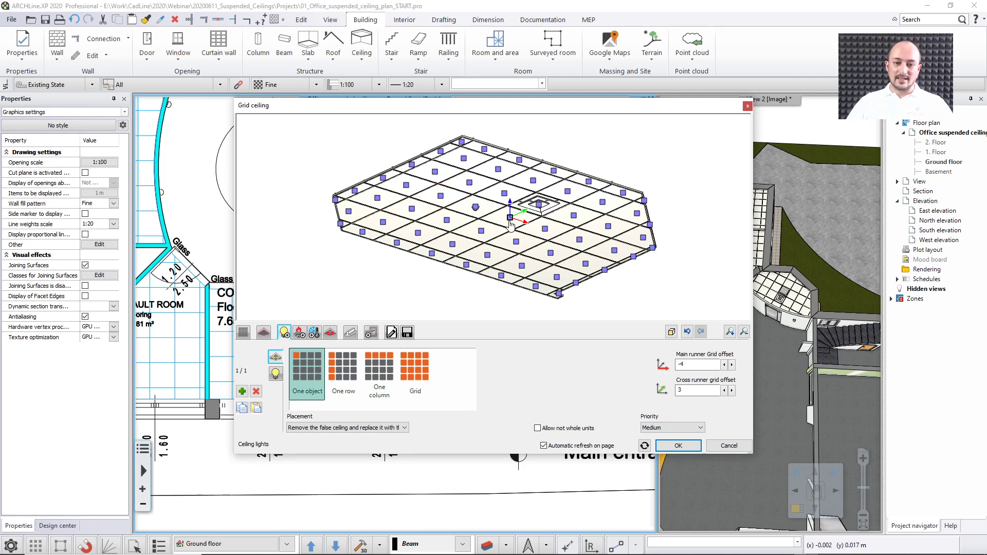
left_click(510, 224)
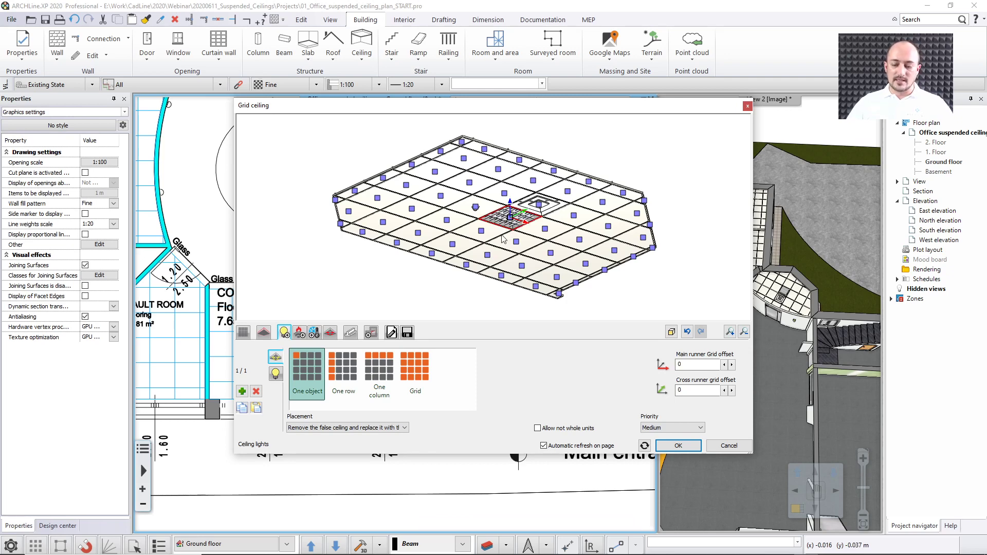
left_click(732, 365)
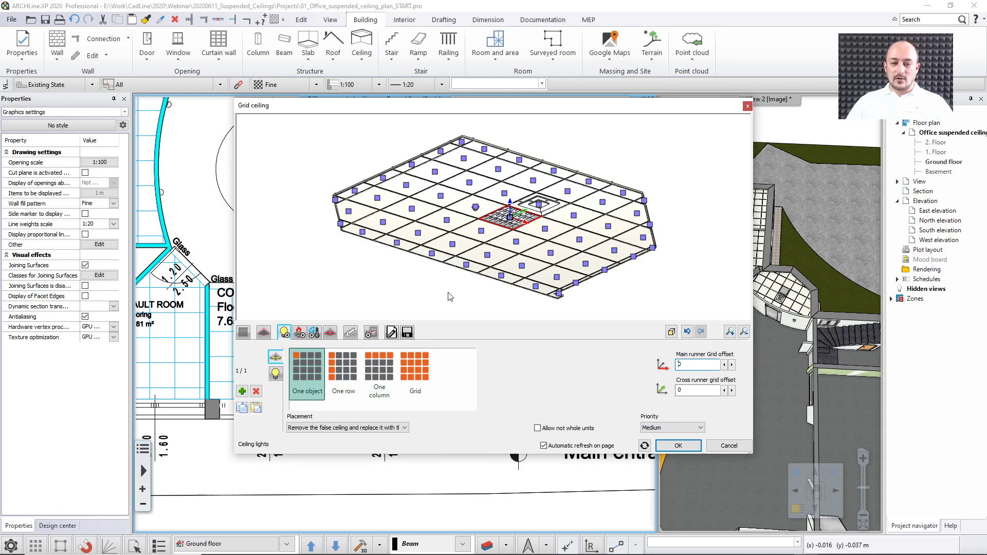
Step: Examine the ceiling light's object settings, including Apply the default and Hide object, and return to its distribution settings
left_click(276, 374)
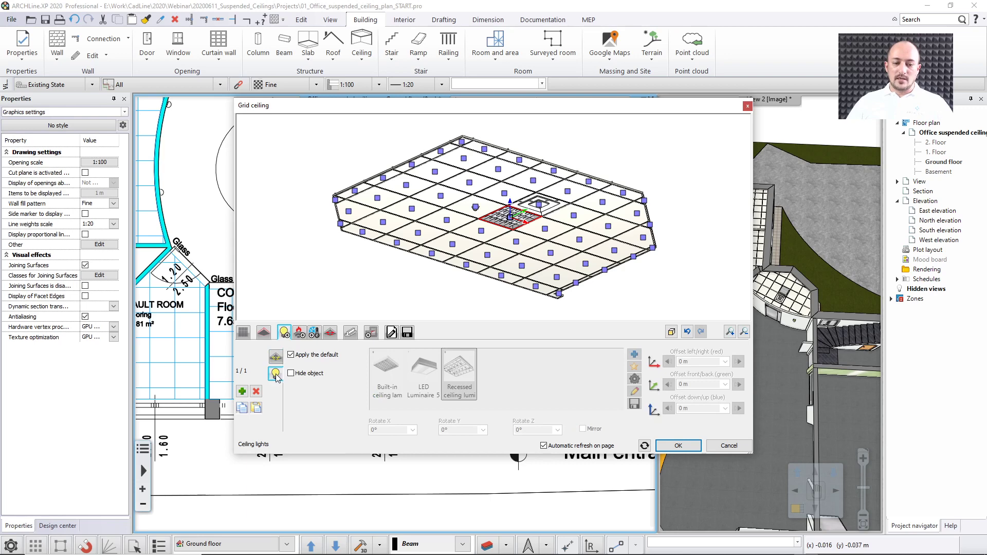
left_click(264, 332)
left_click(284, 332)
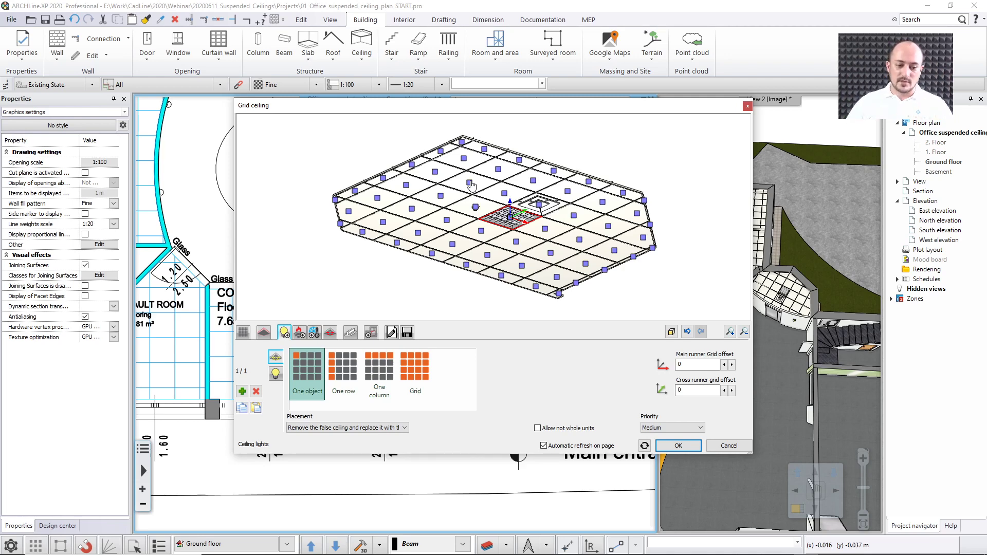
left_click(275, 373)
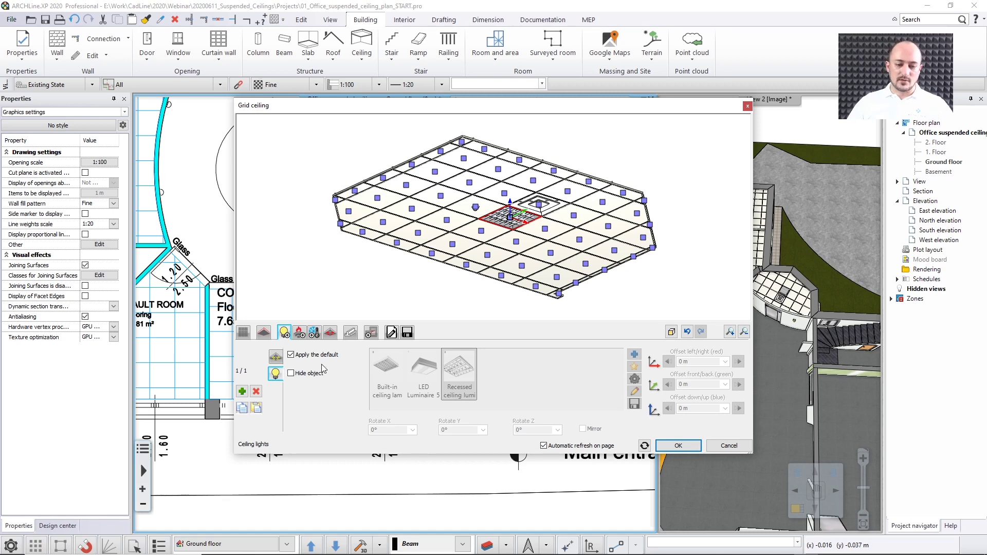
left_click(276, 357)
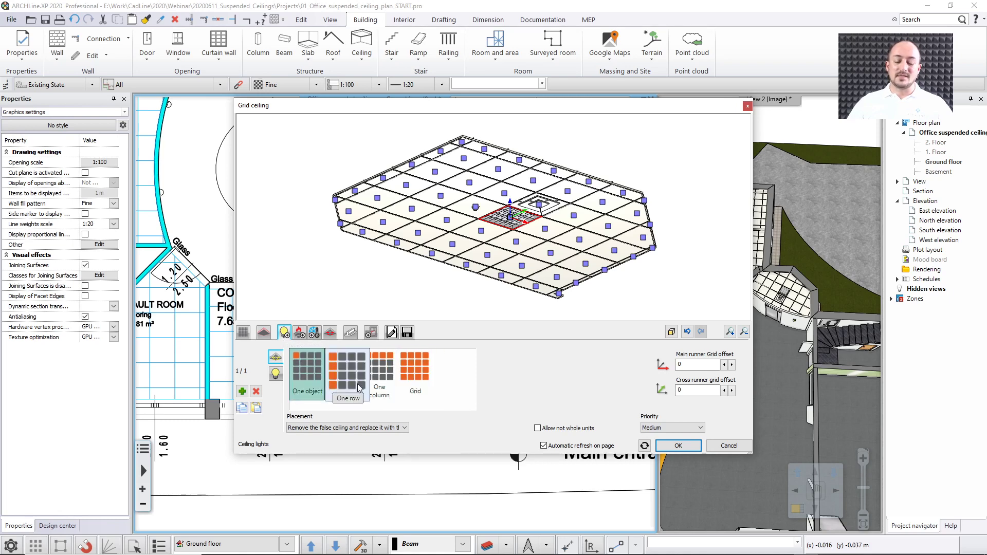
Step: Check the planned lamps on the floor plan, then distribute the lights in One row with main runner offset -2 and grid step 4
left_click_drag(460, 112, 409, 468)
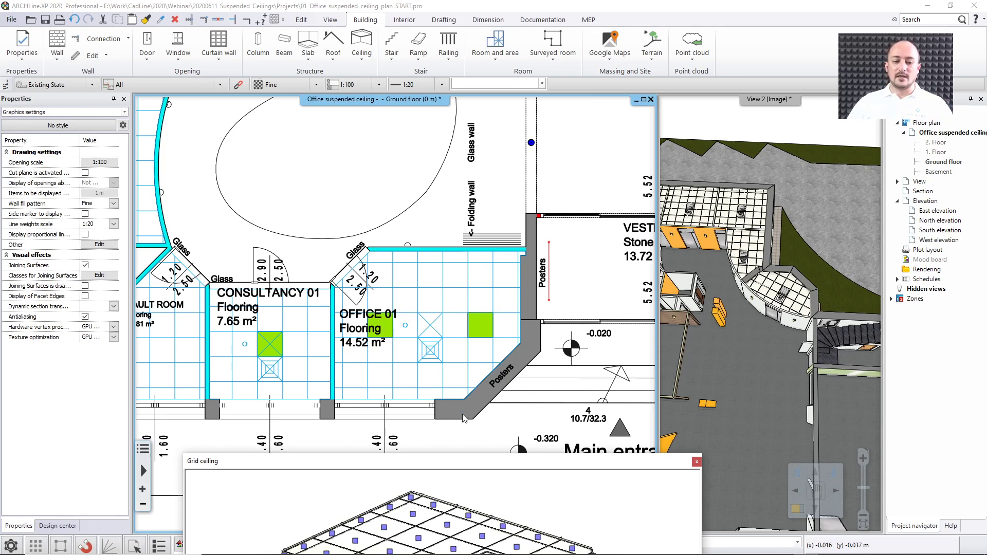
left_click_drag(456, 461, 512, 153)
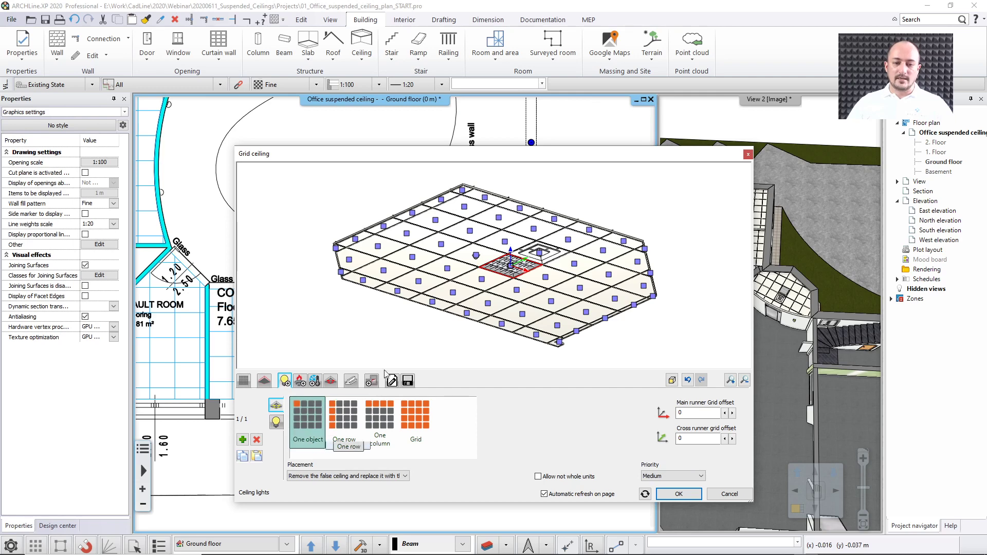
left_click(441, 248)
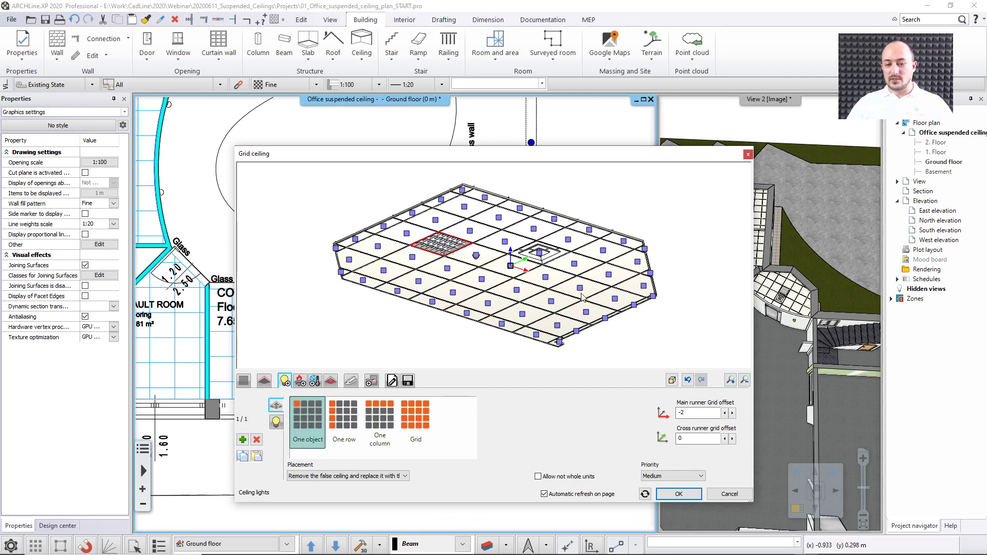
left_click(350, 417)
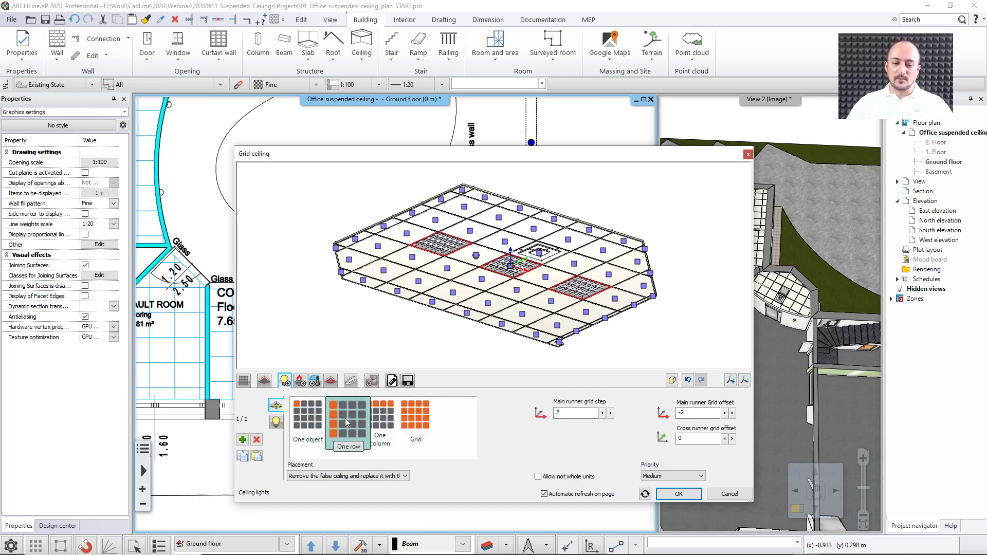
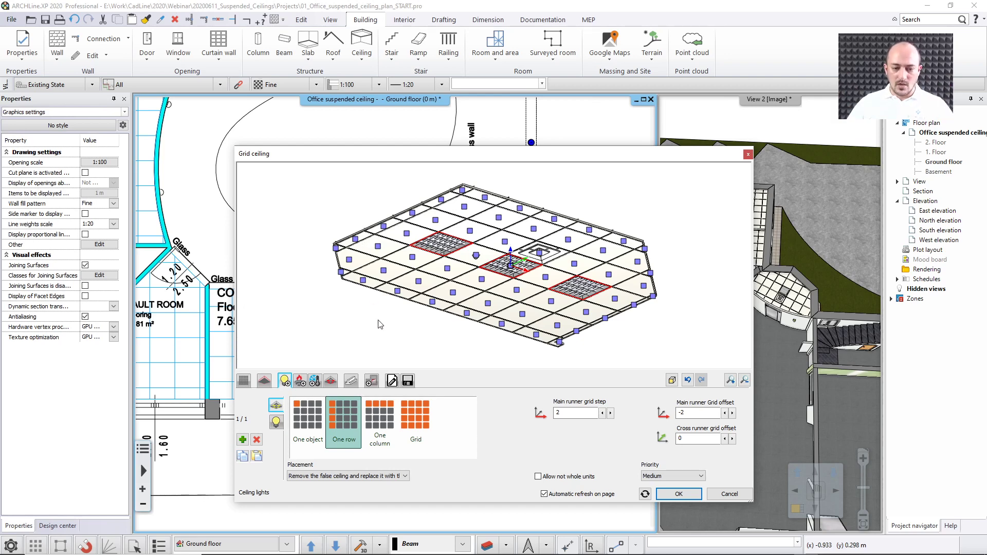
left_click(611, 413)
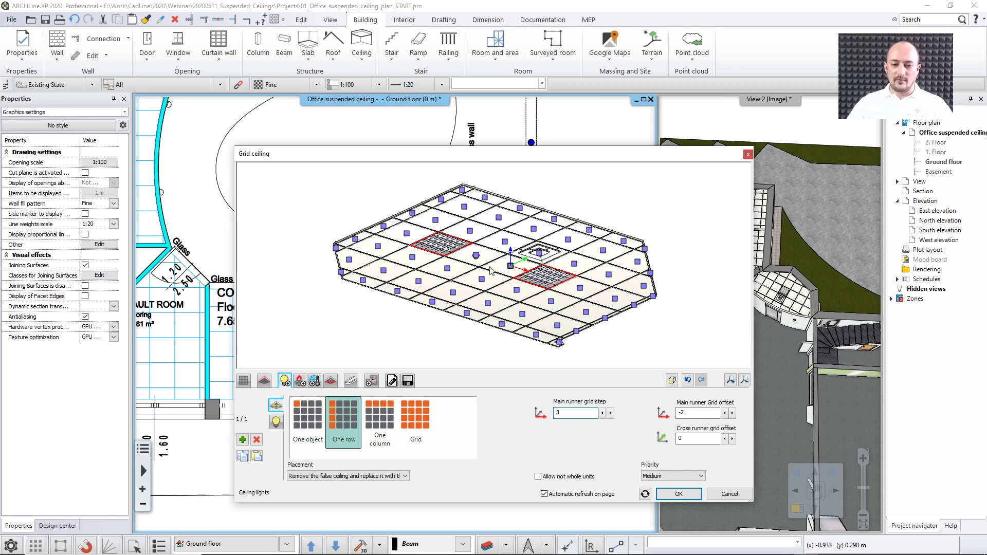
left_click(611, 413)
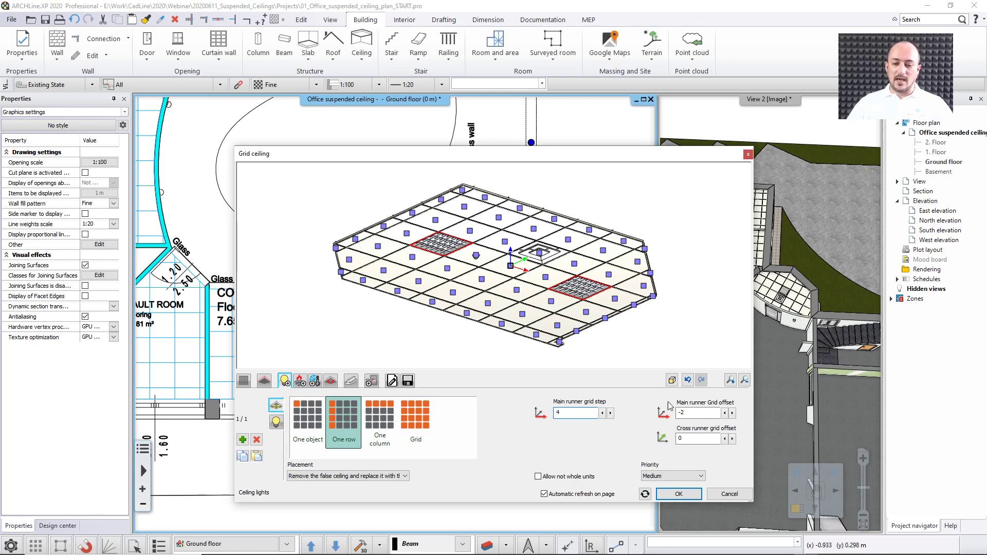
Step: Try a main runner grid offset of 0 for the ceiling lights and check the reference point in the grid type settings
double_click(710, 413)
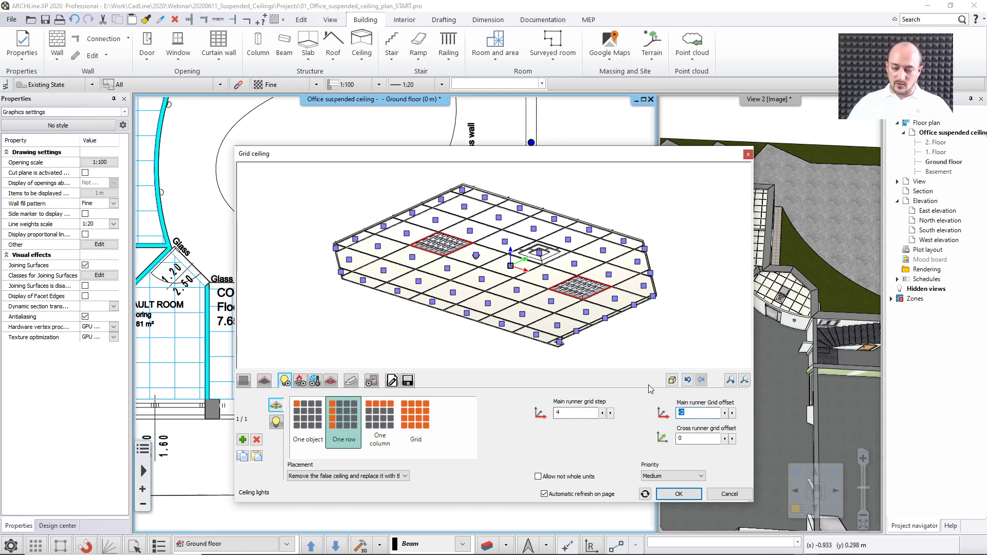
type("0")
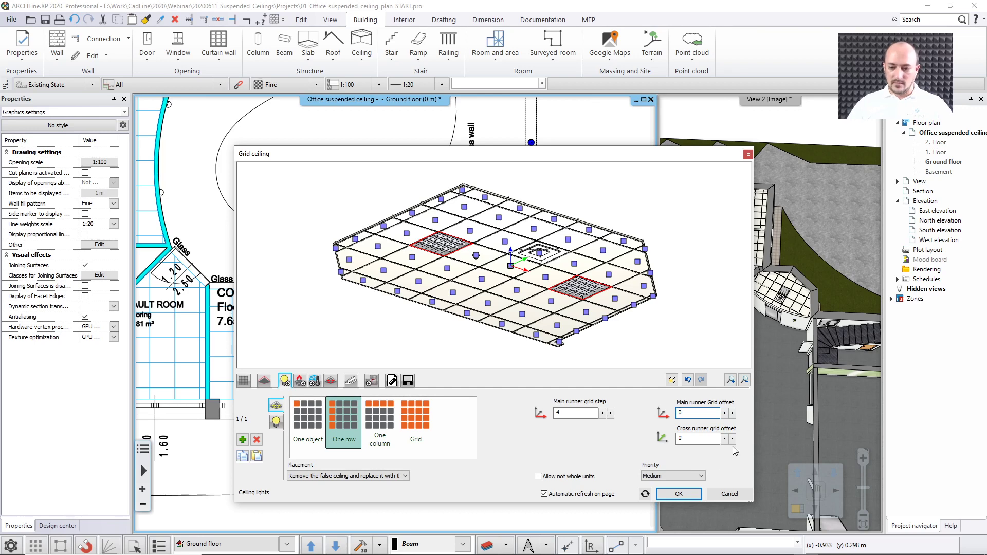
left_click(645, 494)
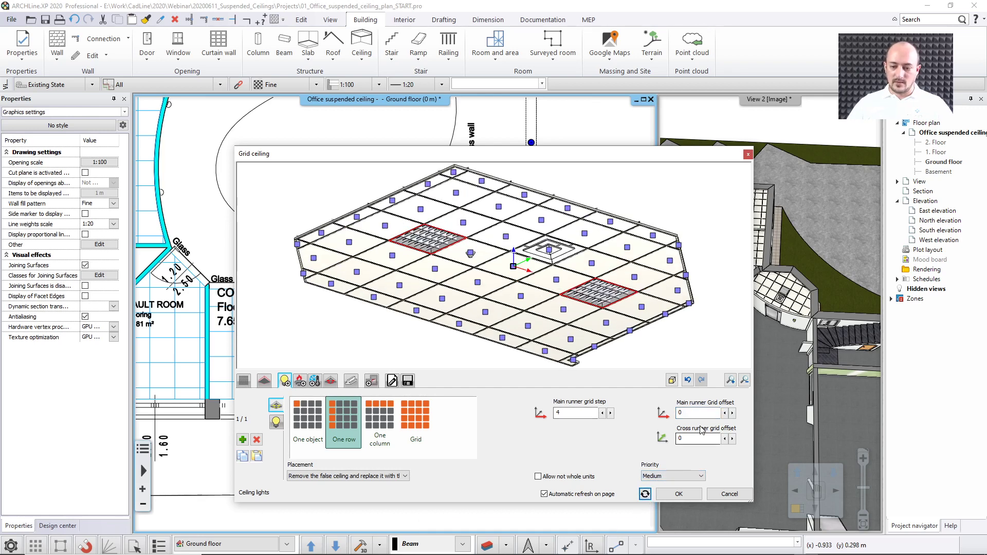
left_click(726, 414)
left_click(732, 413)
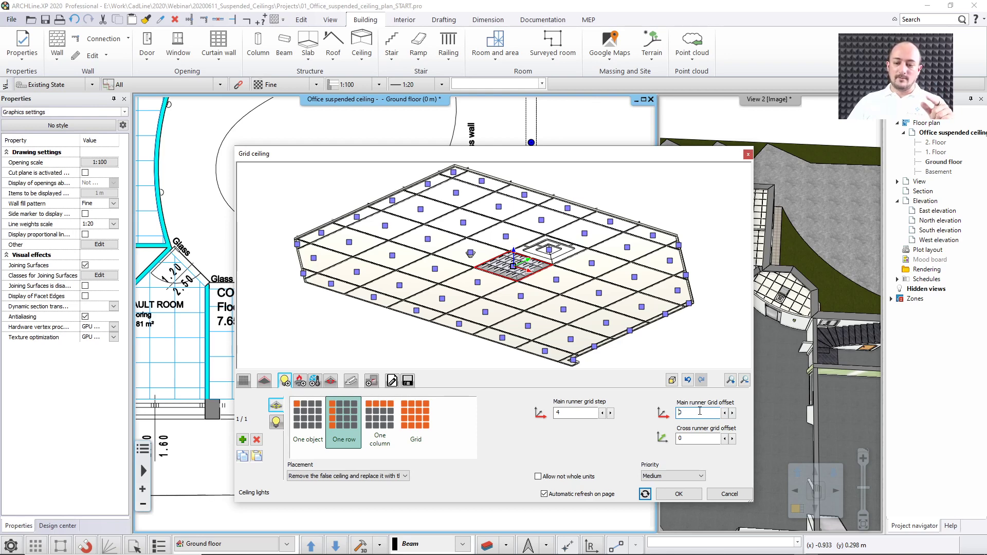
left_click(244, 381)
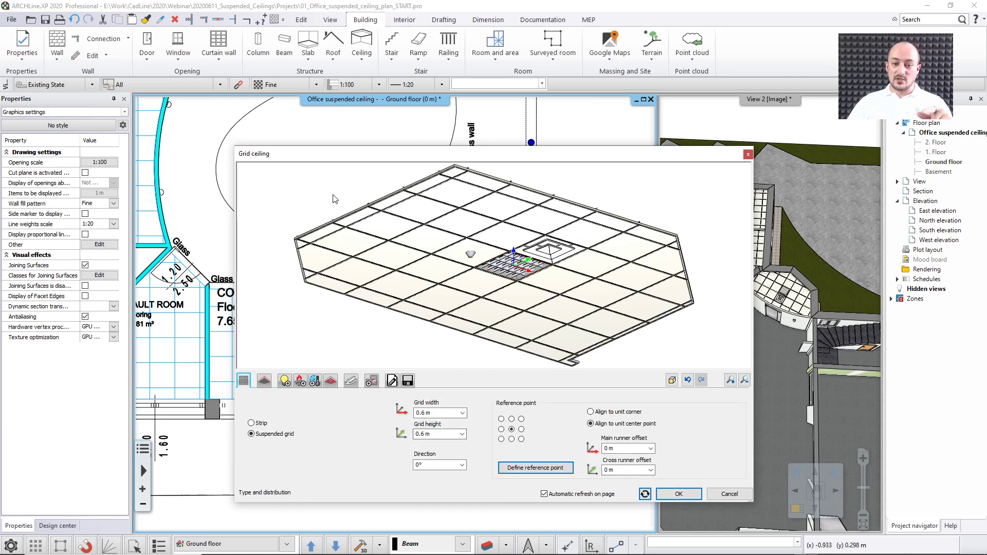
left_click(284, 381)
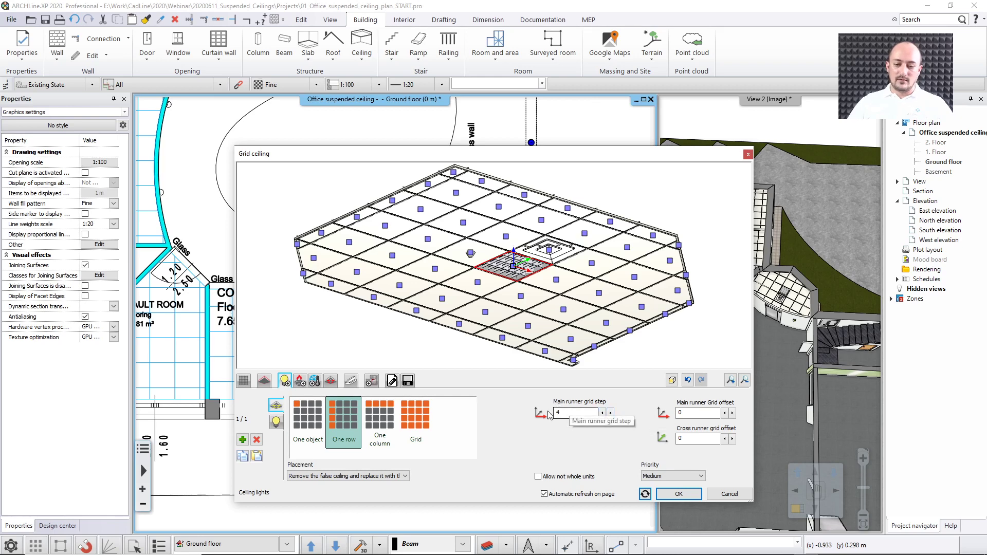
Step: Set the lights' main runner grid offset to 2 and compare their positions with the planned lamps in OFFICE 01
left_click(732, 414)
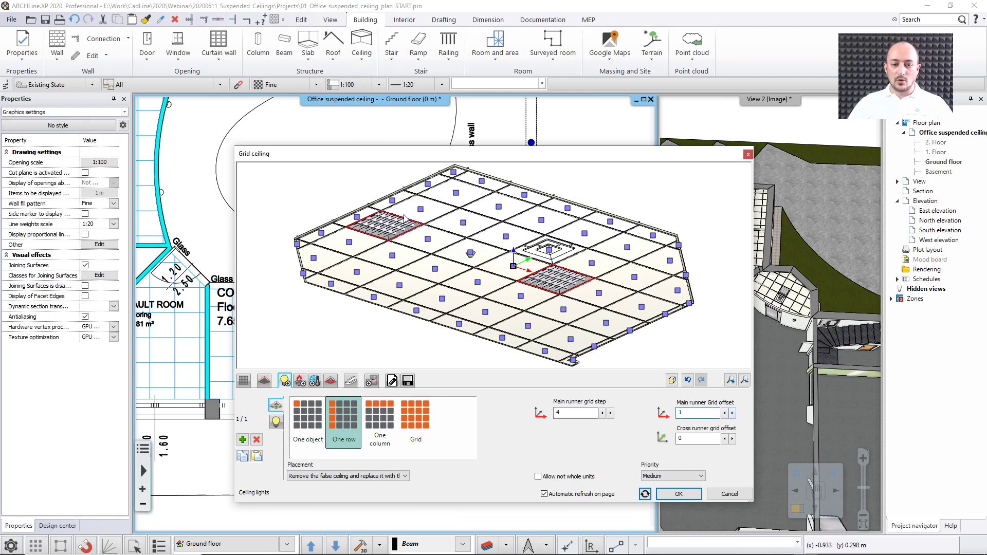
left_click(732, 413)
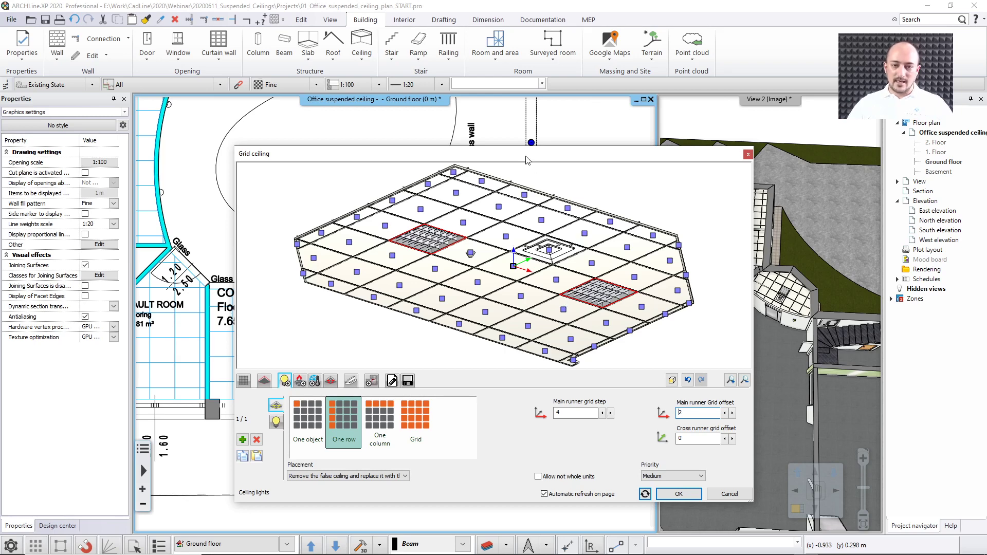
left_click_drag(527, 159, 600, 216)
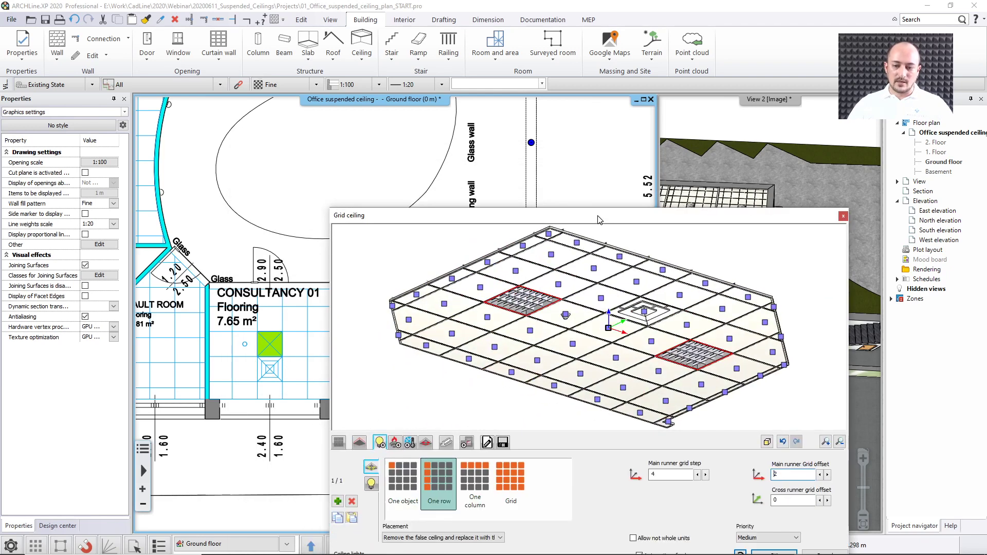
middle_click_drag(654, 256, 591, 412)
scroll(598, 349, "down", 2)
left_click_drag(572, 217, 451, 382)
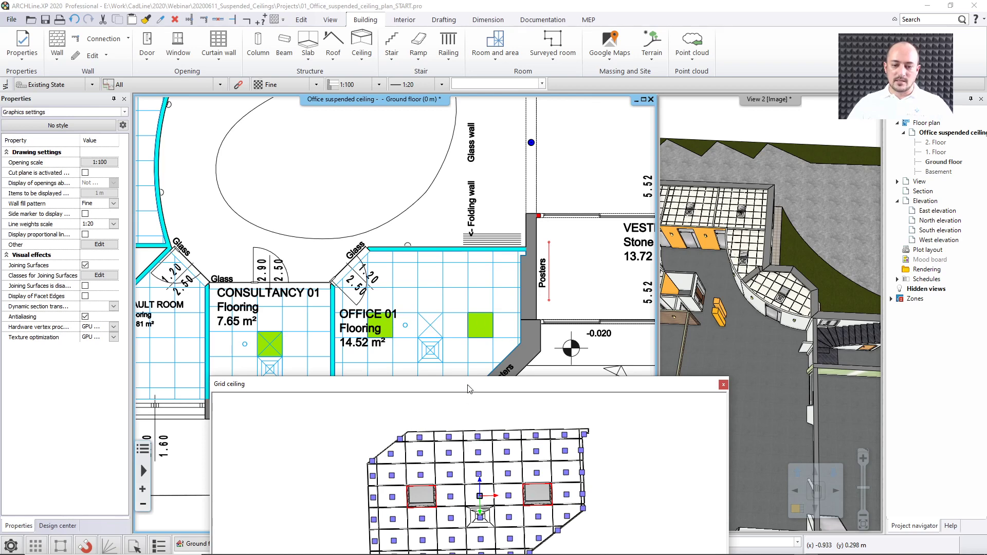
left_click_drag(470, 384, 586, 178)
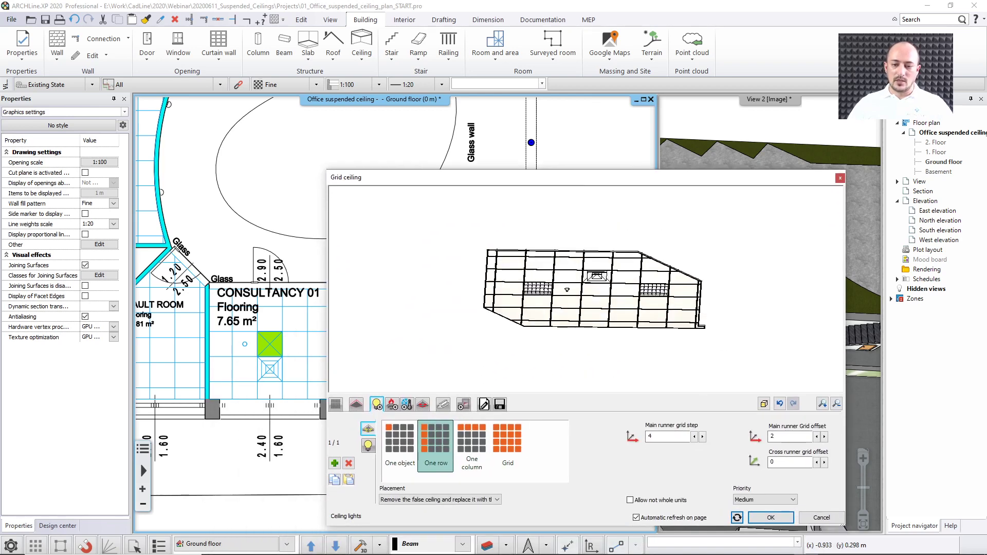
Step: Examine the fire protection unit's distribution and object settings, viewing the suspended ceiling from above and below
left_click(393, 404)
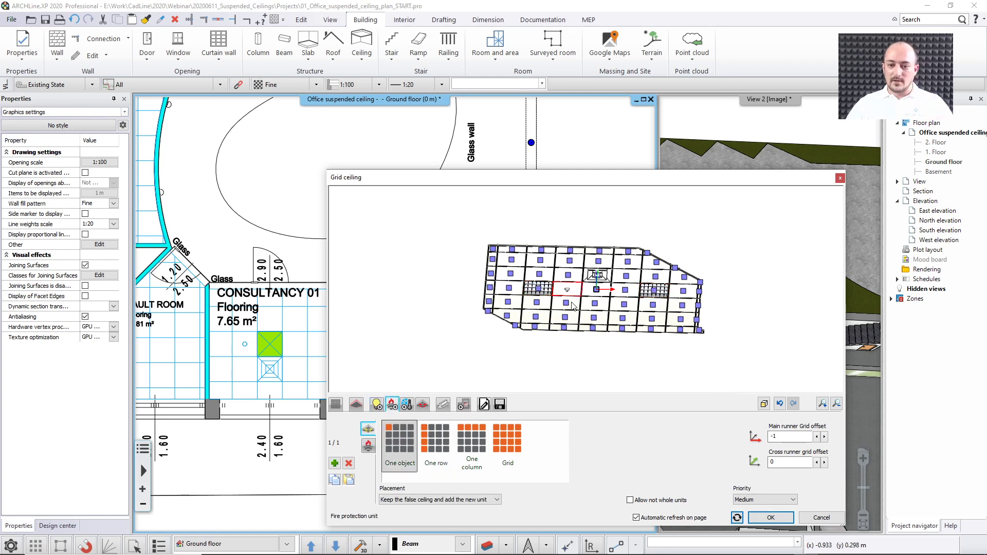
scroll(572, 295, "up", 3)
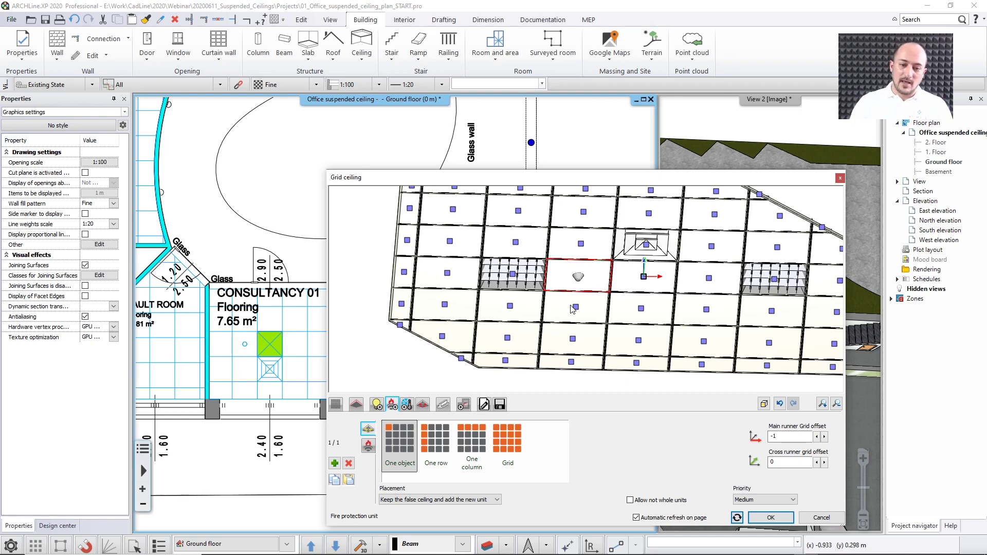
mouse_move(390, 266)
left_mouse_down()
mouse_move(392, 210)
mouse_move(393, 267)
left_mouse_up()
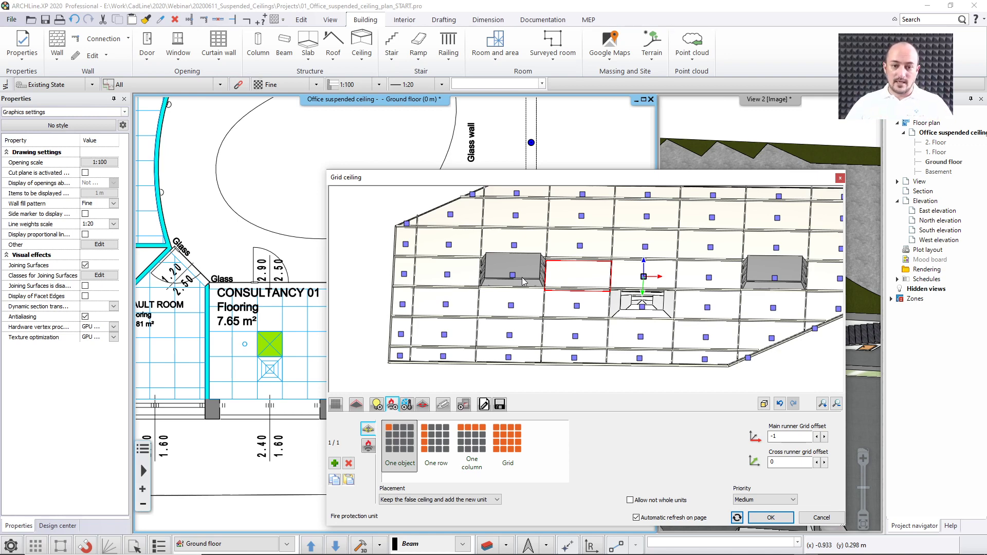
left_click_drag(361, 334, 471, 303)
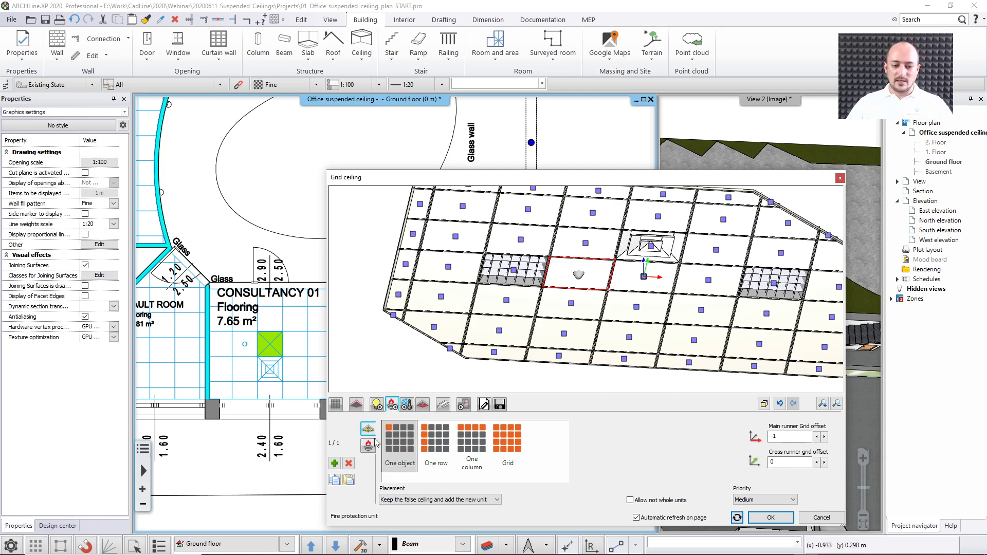
left_click(393, 405)
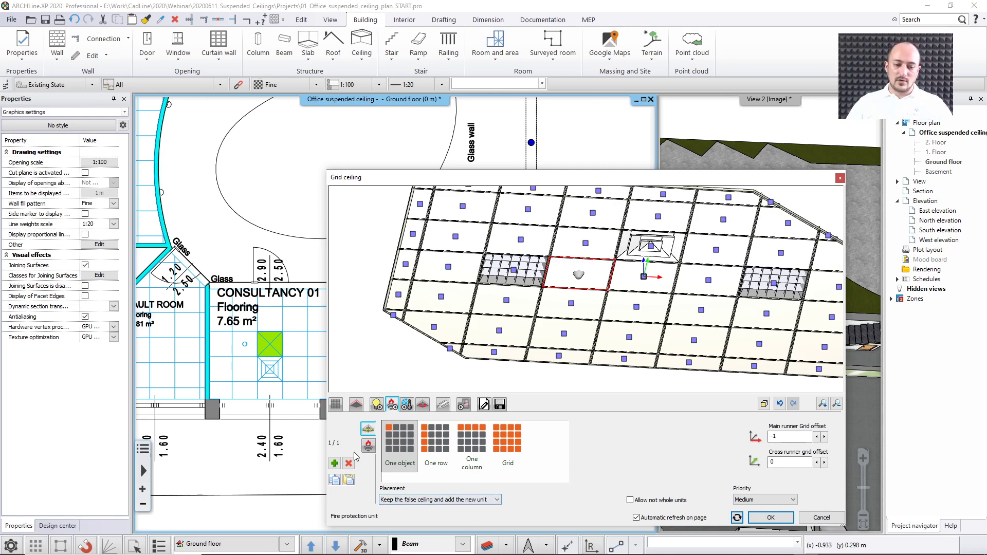
left_click(369, 445)
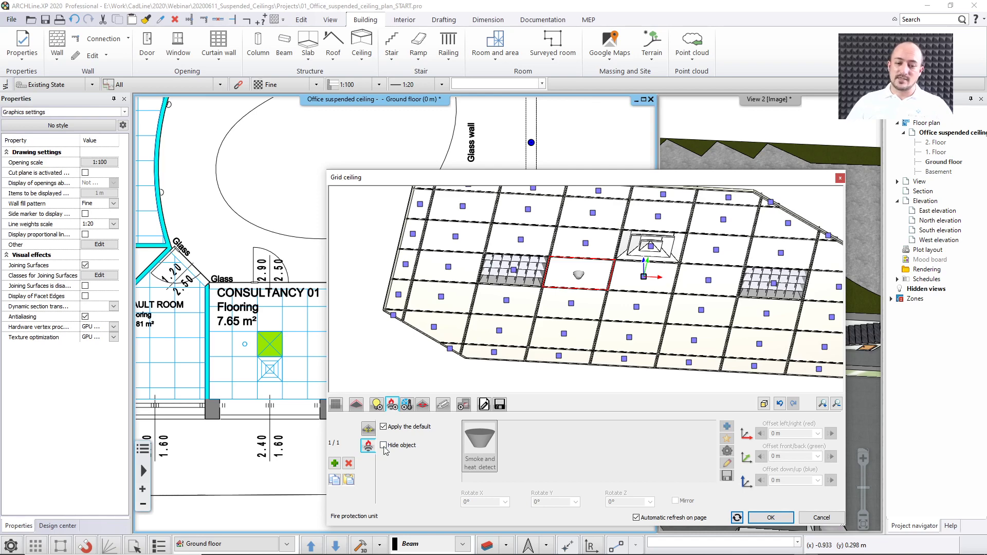
left_click(366, 429)
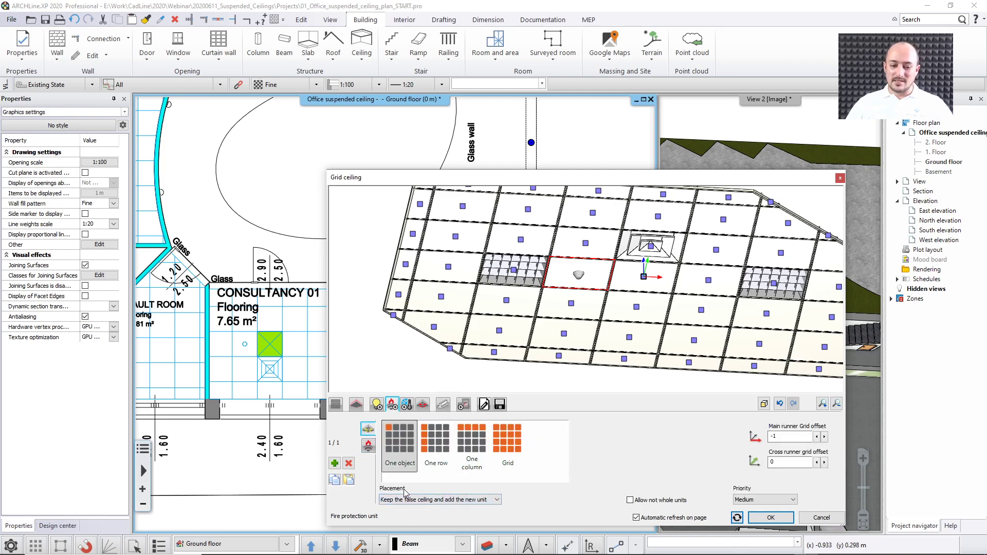
Step: Compare the placement settings of the ceiling lights, fire protection and air distribution units, and check the ceiling vent's object settings
left_click(377, 405)
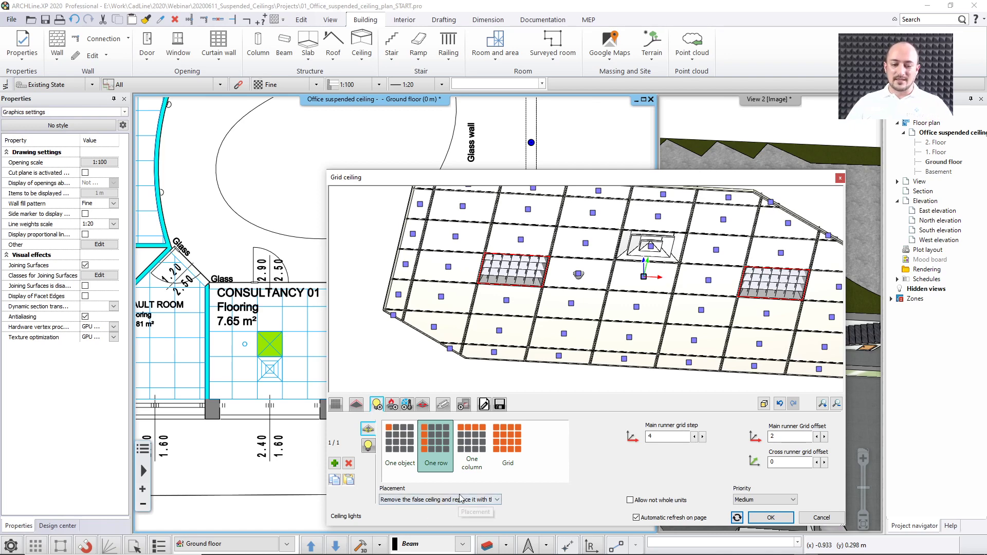
left_click(392, 405)
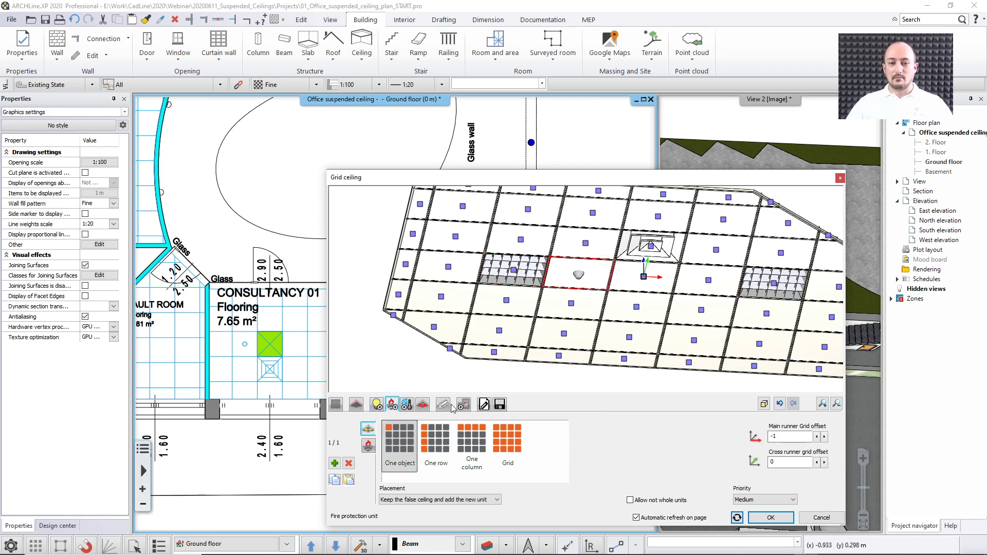
left_click(406, 405)
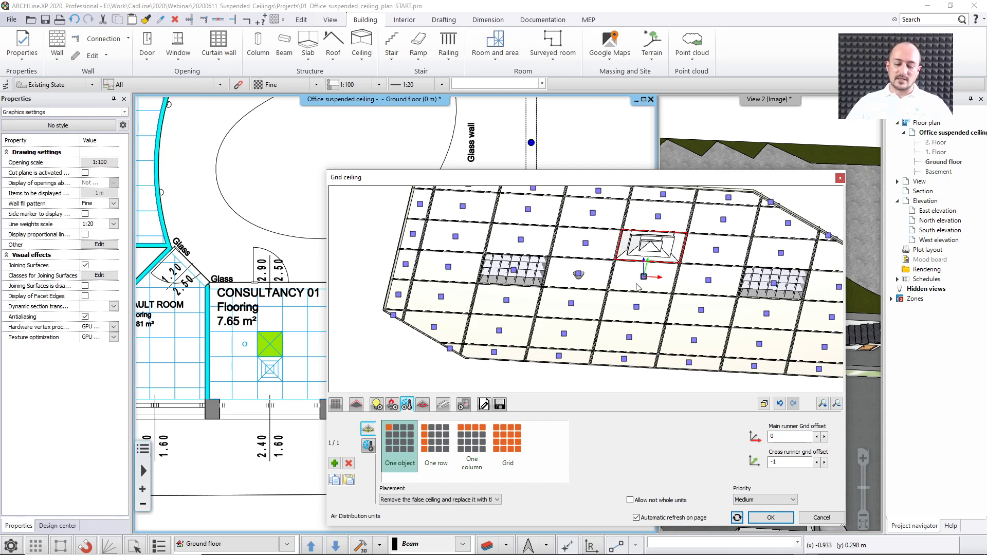
left_click(368, 445)
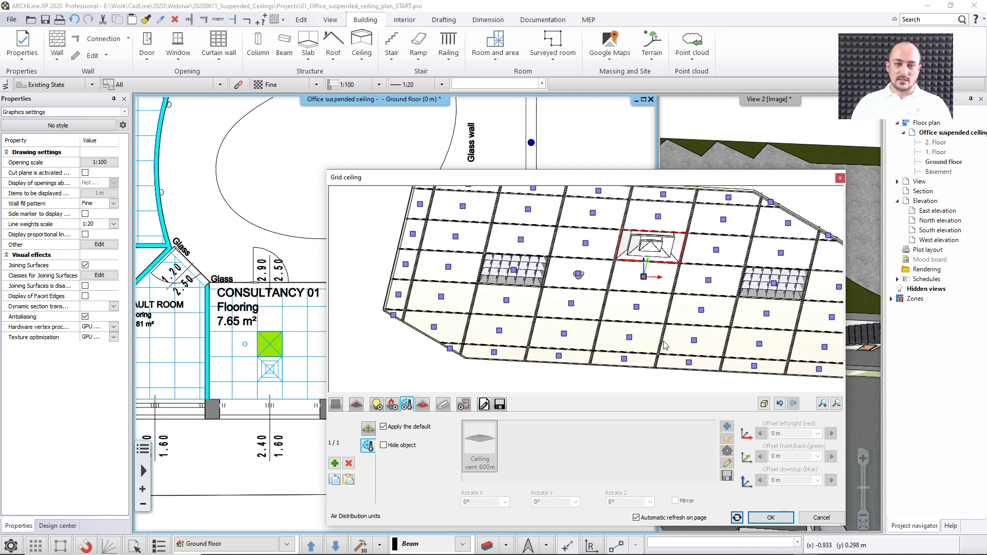
Step: Choose the ceiling cell at main runner offset 3 and cross runner offset 2 for the other unit, comparing it with the OFFICE 01 plan
left_click(423, 406)
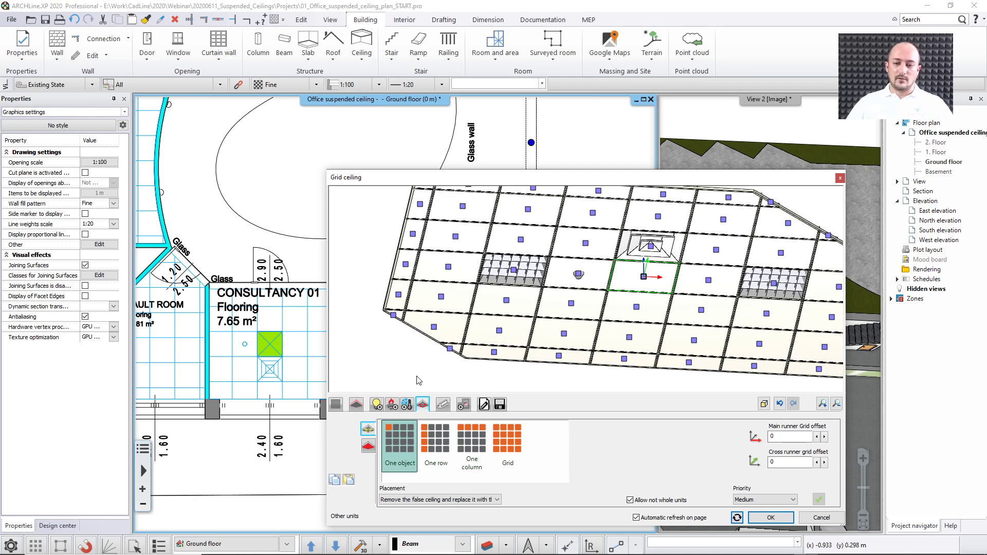
scroll(417, 352, "down", 3)
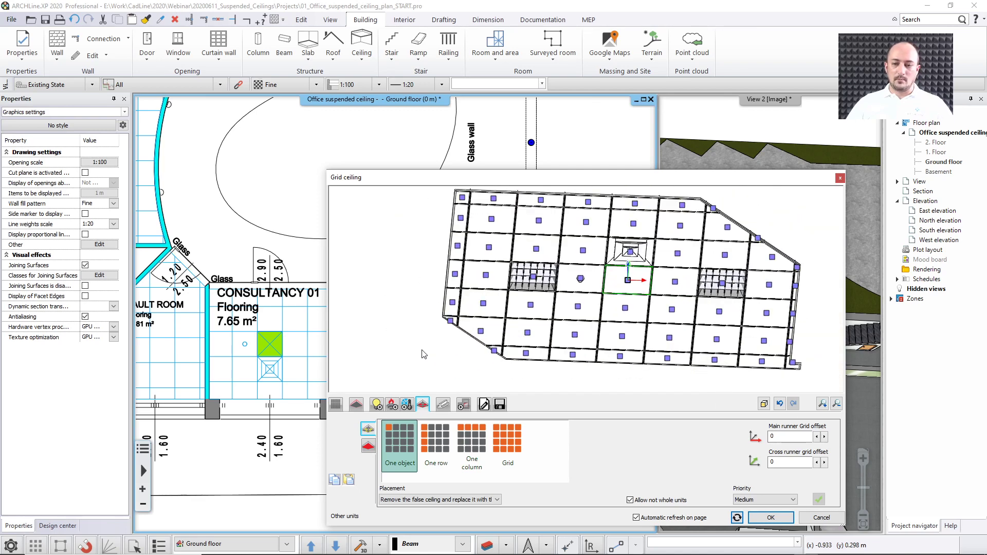
left_click(765, 345)
left_click_drag(613, 186, 586, 507)
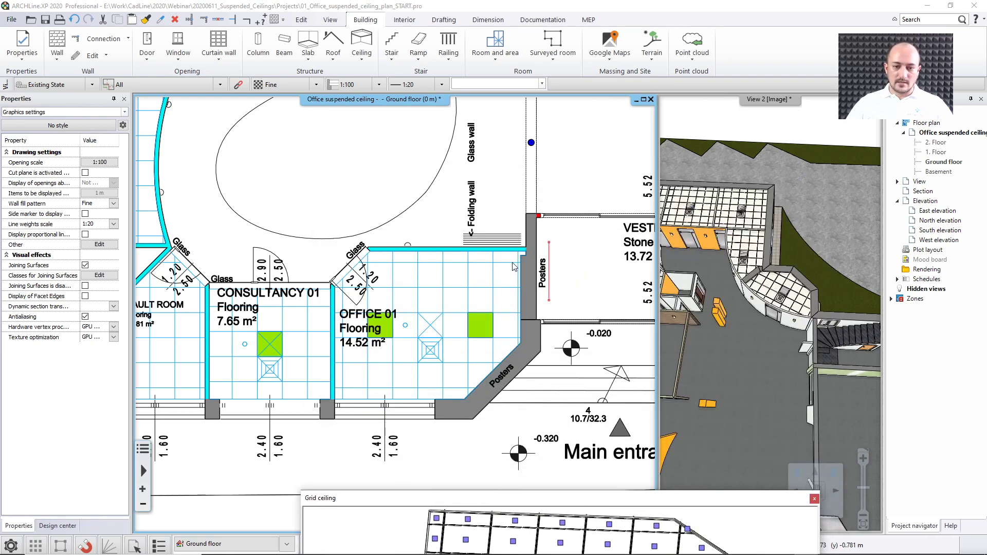
left_click_drag(548, 501, 560, 100)
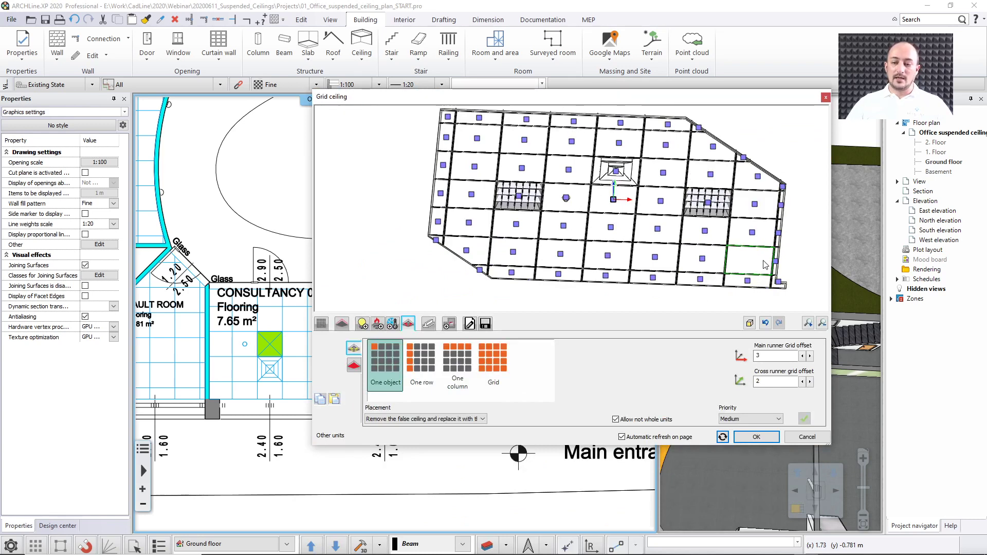
Step: Turn off Apply the default for the other unit and add the cctv camera to the chosen ceiling cell
left_click(353, 367)
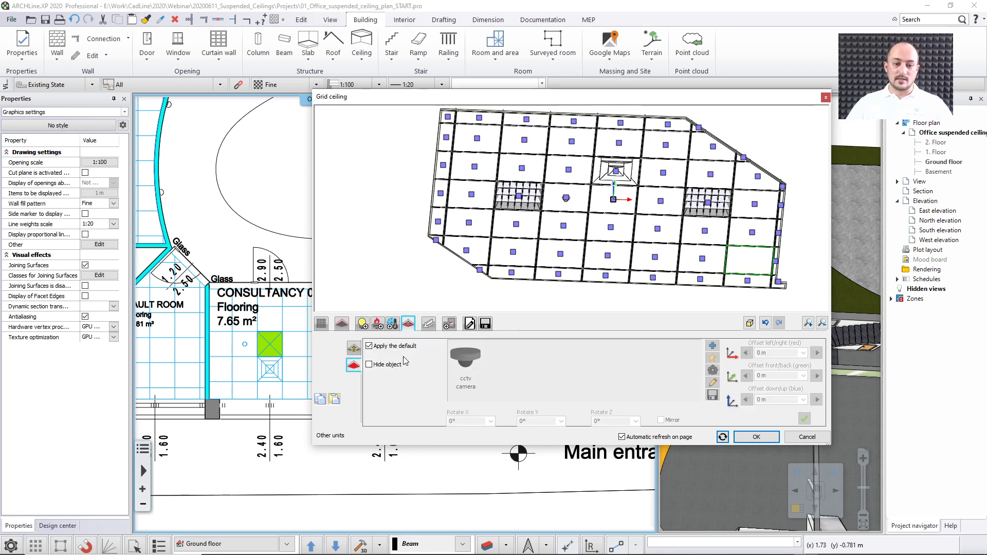
left_click(369, 346)
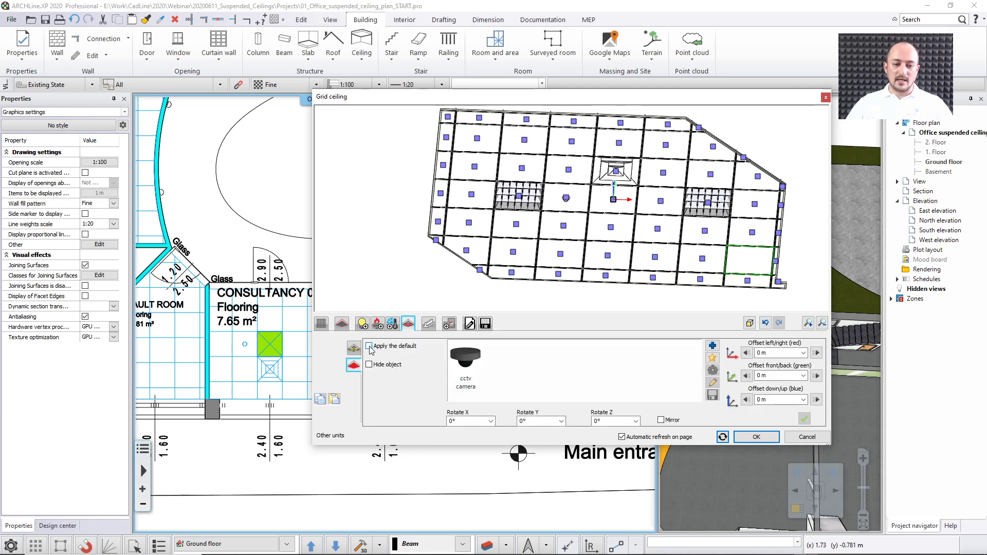
left_click(467, 367)
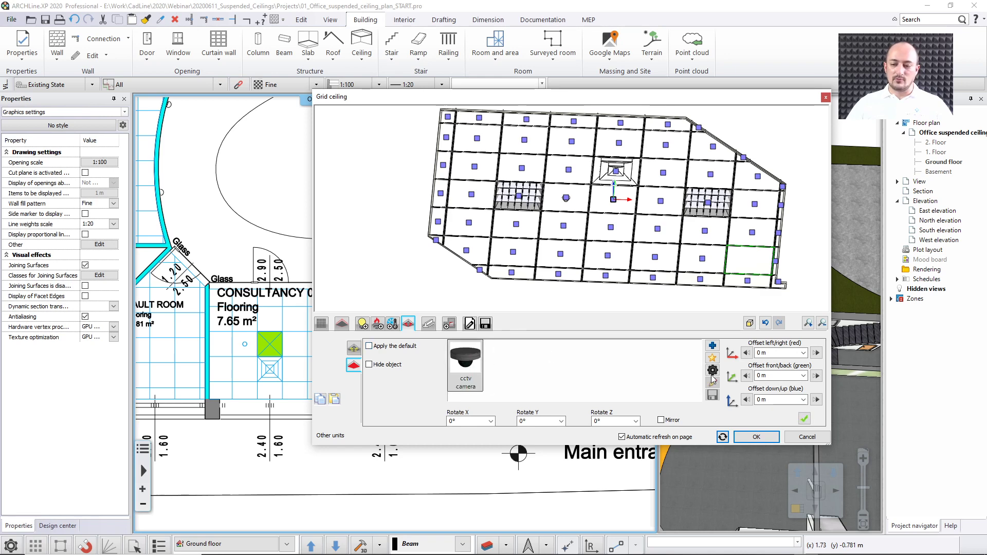
left_click(805, 418)
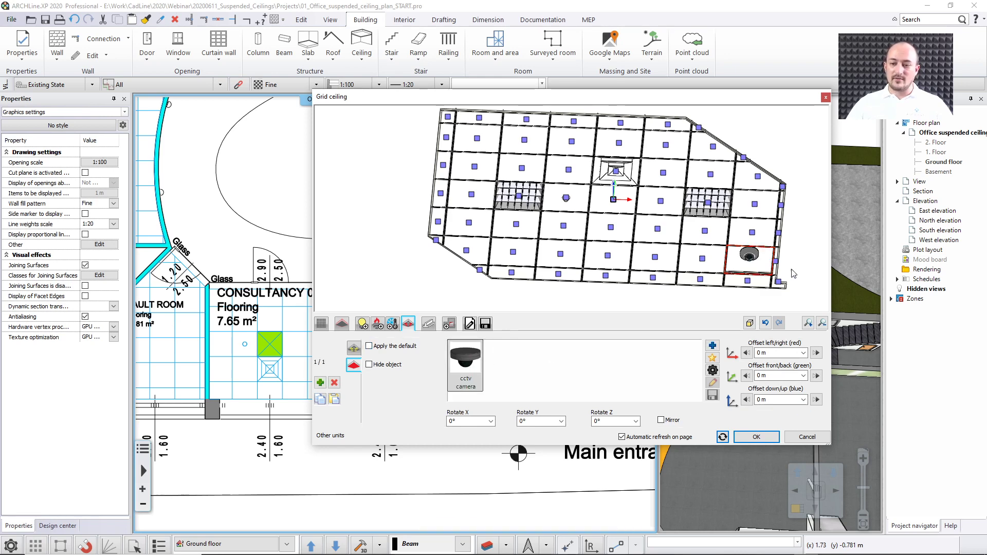
mouse_move(797, 263)
middle_mouse_down()
mouse_move(802, 349)
mouse_move(791, 272)
middle_mouse_up()
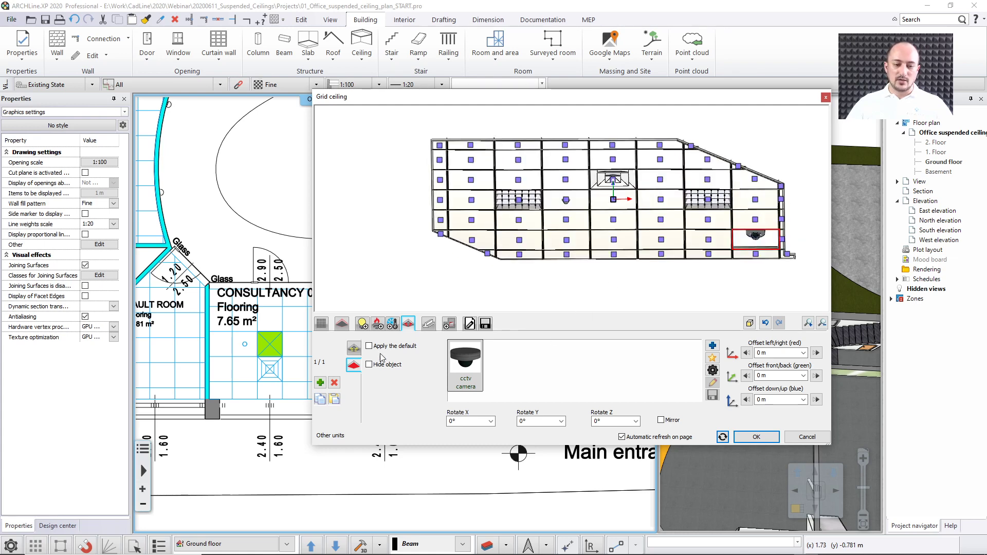
Step: Set the cctv camera's placement to Keep the false ceiling and add the new unit, and check it from another angle
left_click(354, 349)
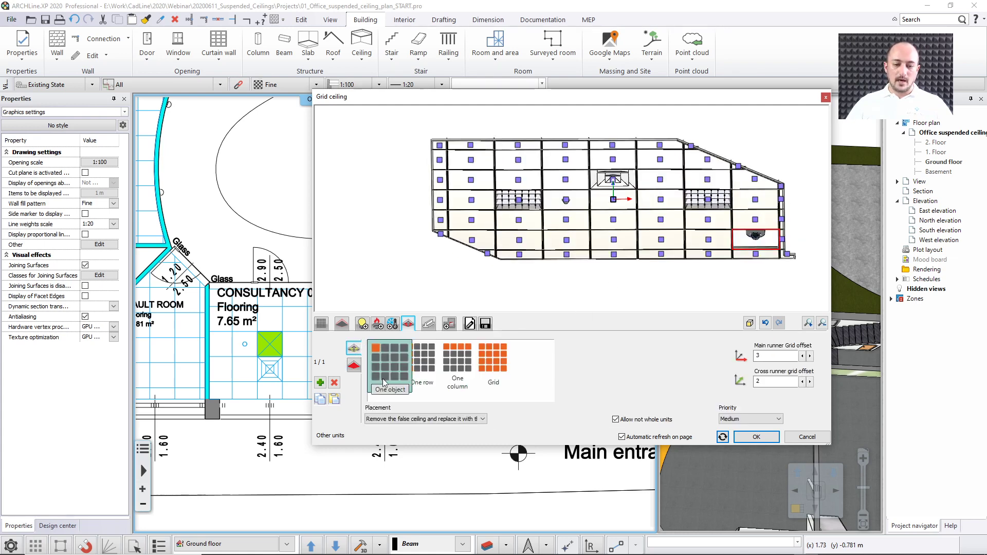
left_click(468, 419)
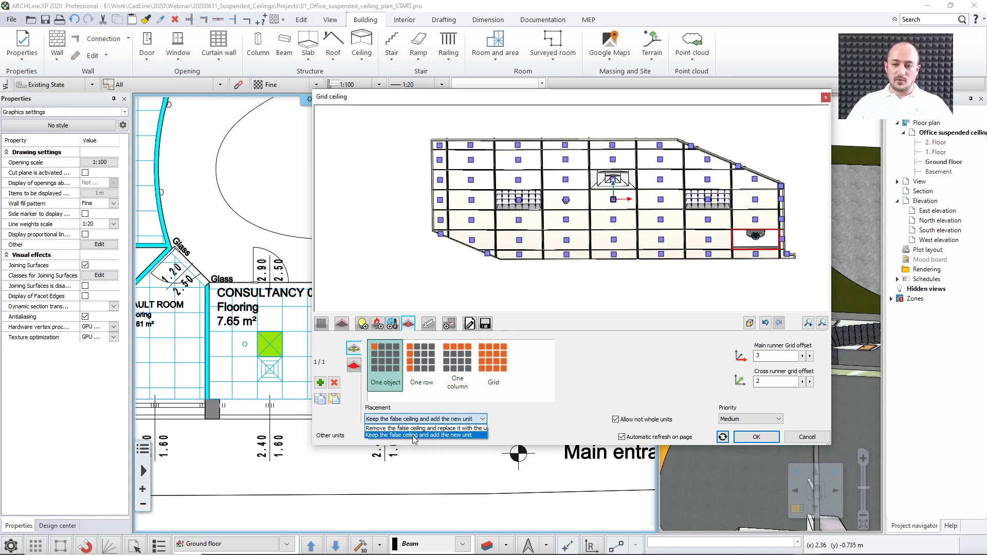
left_click(414, 435)
middle_click_drag(620, 288, 718, 301)
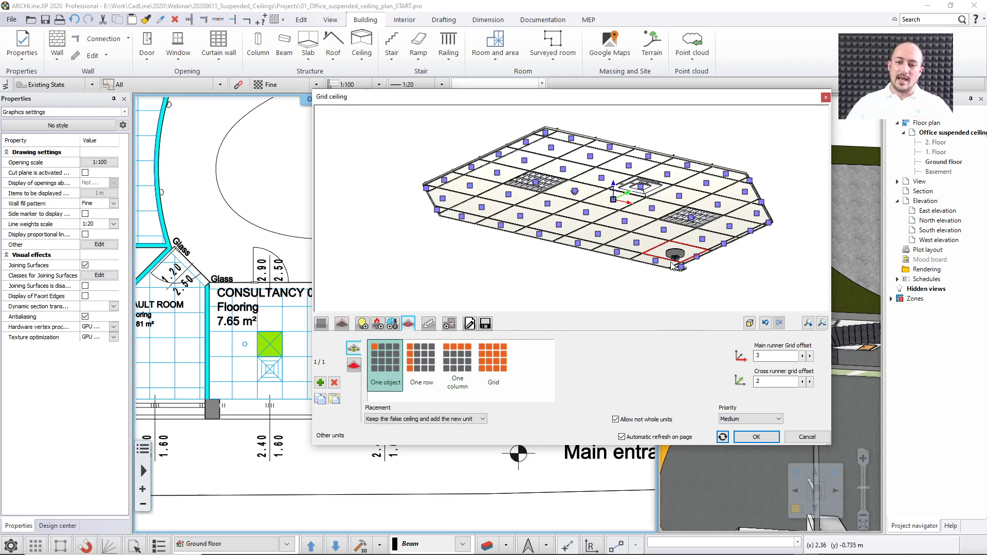
Step: Examine the main runner, cross runner and perimeter wall angle settings, including the wall angle's loft geometry and its edge in close-up
left_click(428, 324)
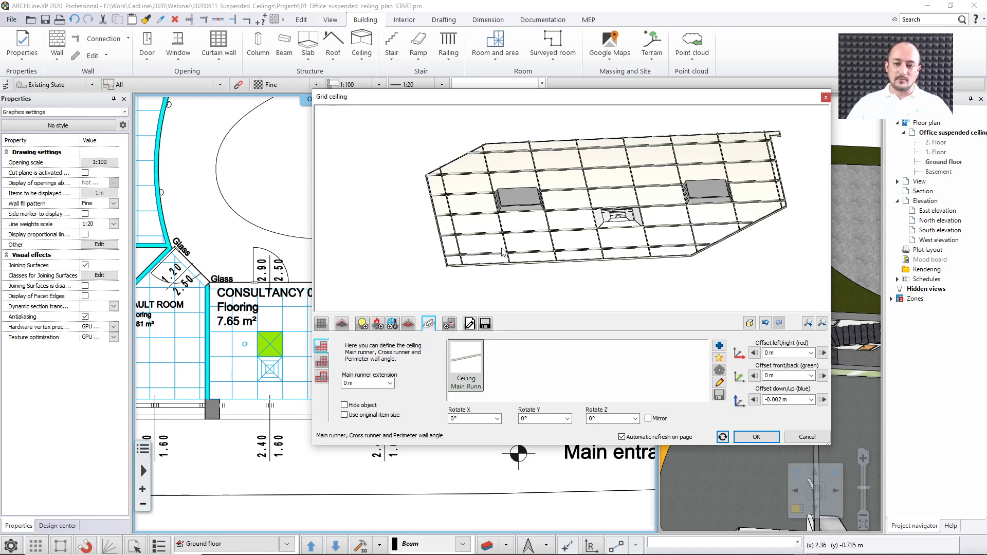
left_click(320, 363)
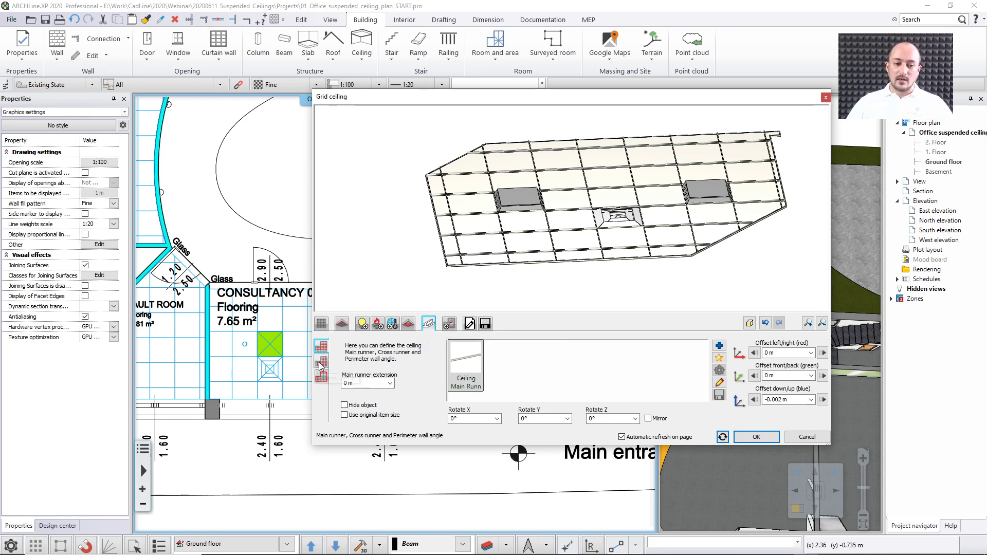
left_click(320, 379)
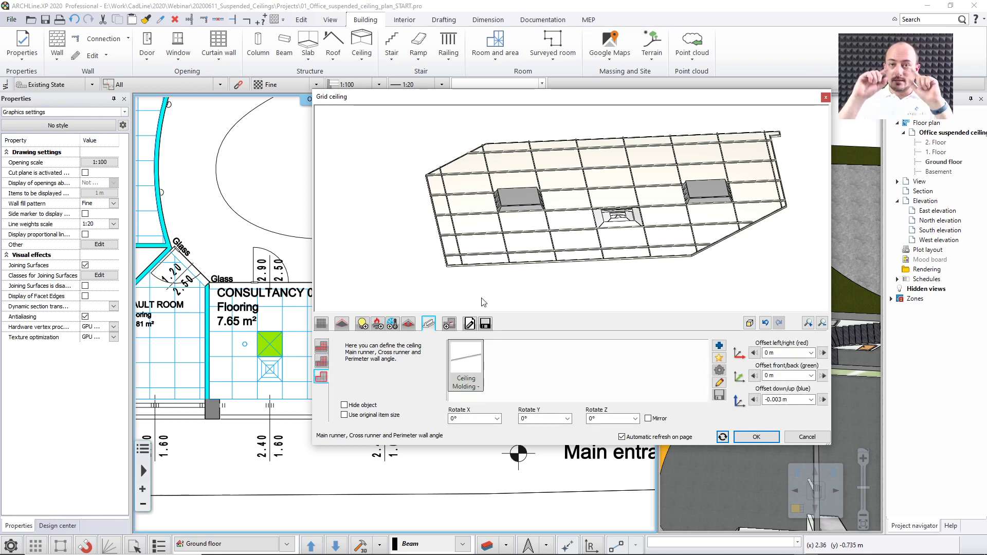
scroll(469, 257, "up", 5)
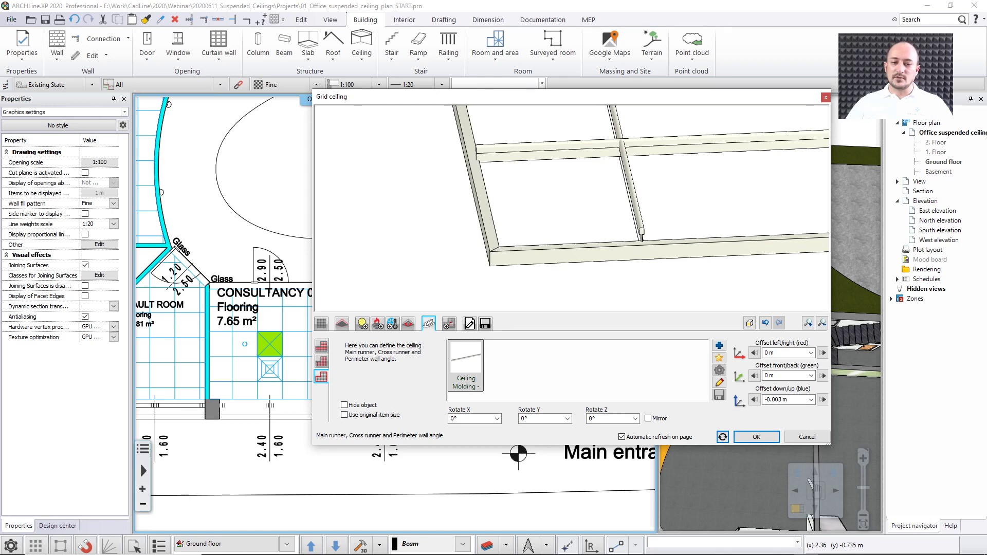
scroll(480, 226, "up", 5)
middle_click_drag(334, 110, 429, 169)
left_click_drag(430, 170, 385, 139)
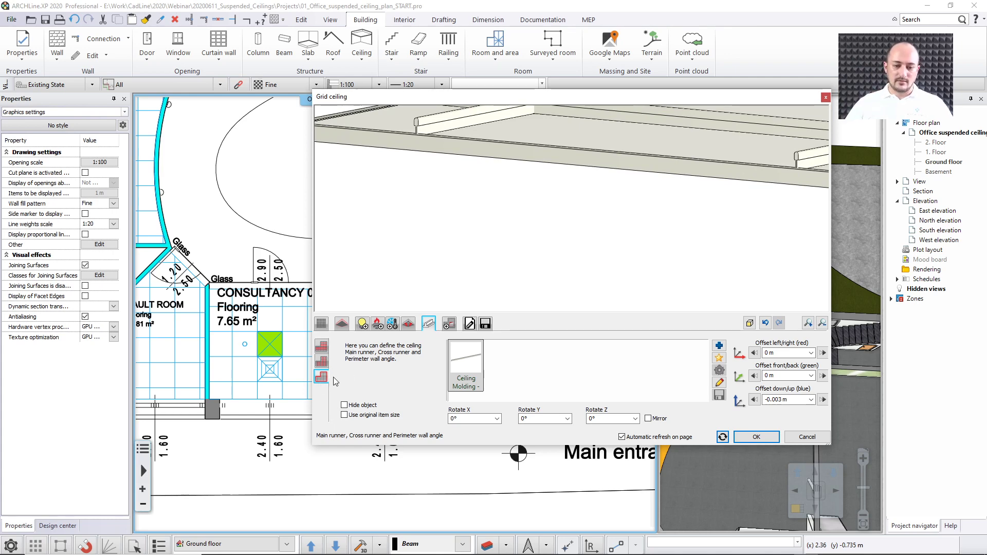
left_click(719, 381)
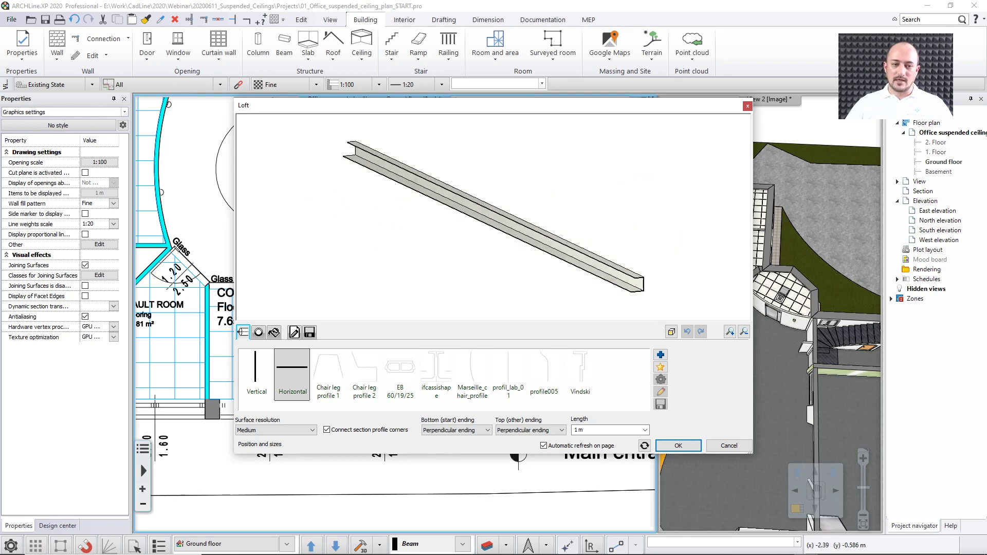
left_click(717, 446)
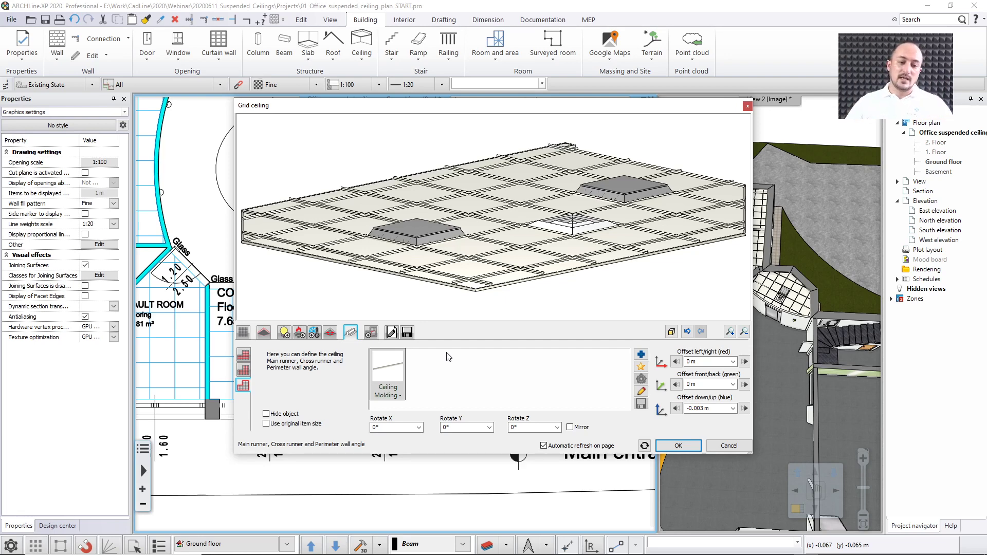
Step: Inspect the main runner's loft and section profile without changing it, and look closely at the runner ends by the ceiling corner
left_click(244, 371)
left_click(244, 357)
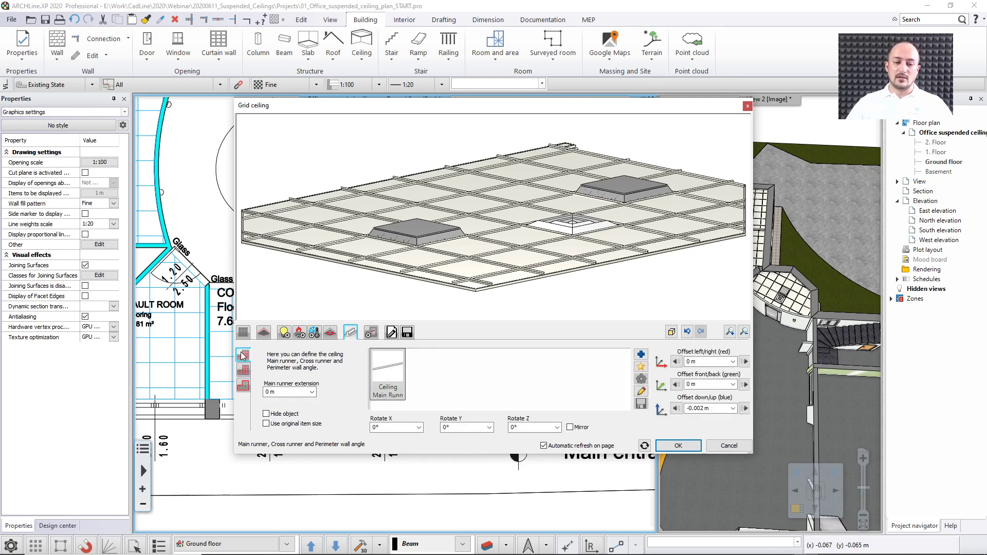
left_click(641, 391)
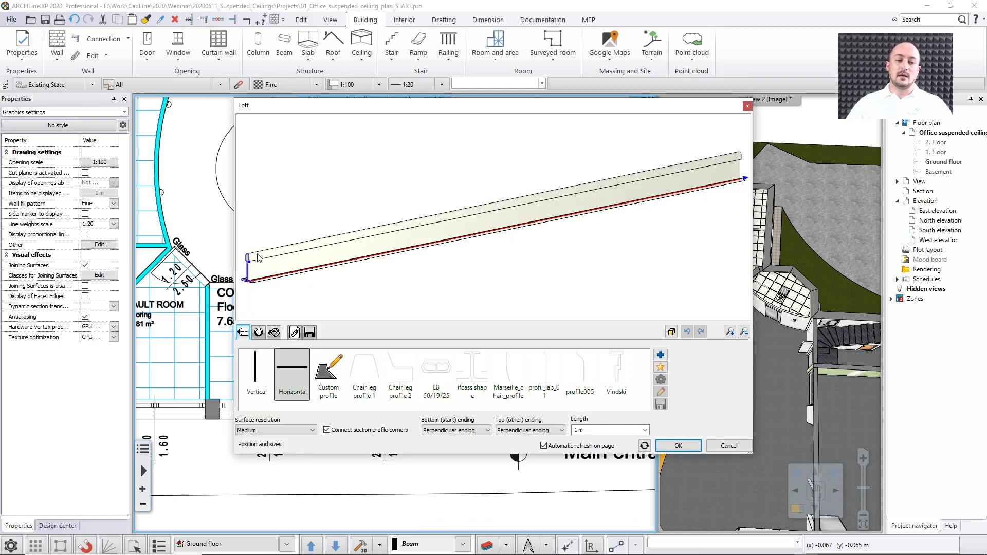
left_click(259, 333)
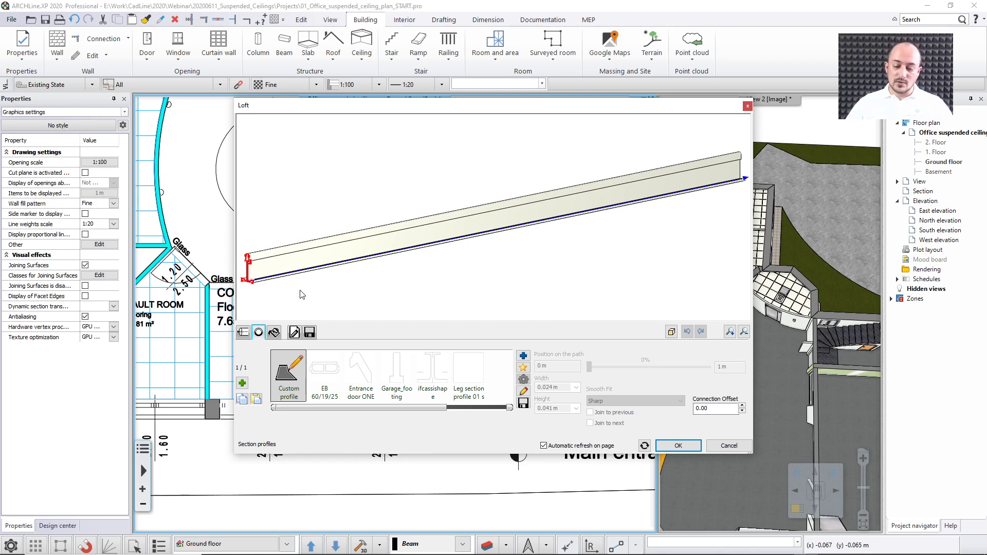
left_click(729, 445)
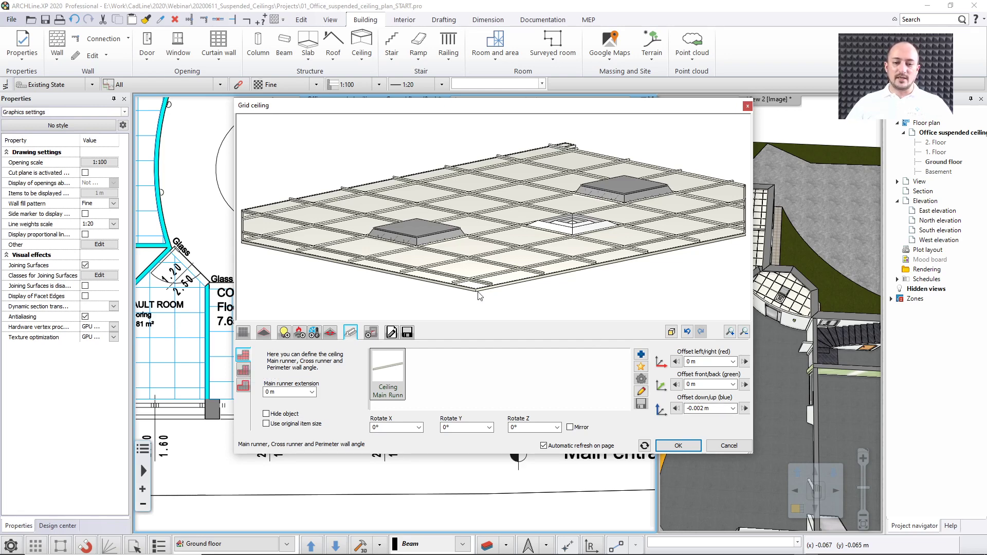
scroll(483, 296, "up", 3)
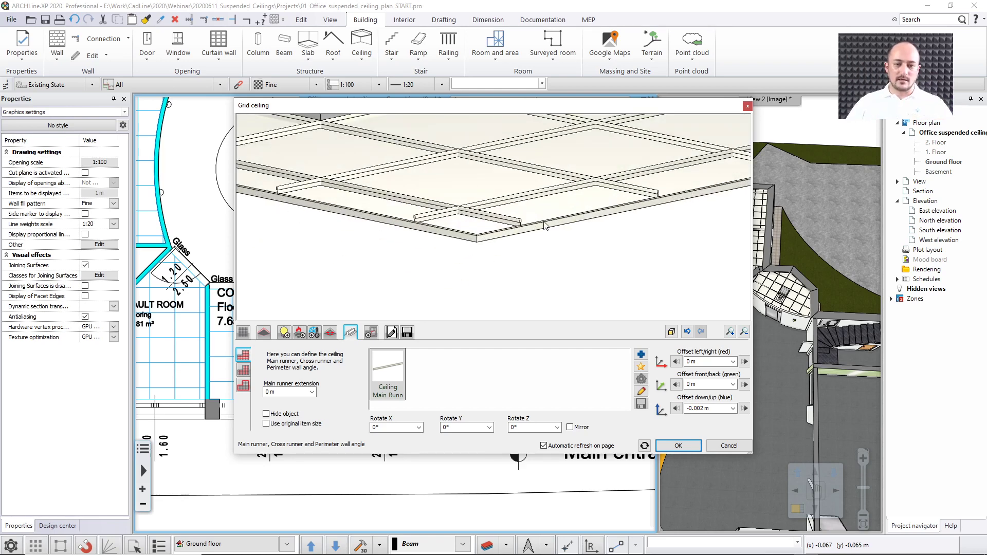
Step: Review the ceiling's holes and insets, general settings and library save options, and accept the OFFICE 01 grid ceiling settings
scroll(468, 271, "down", 3)
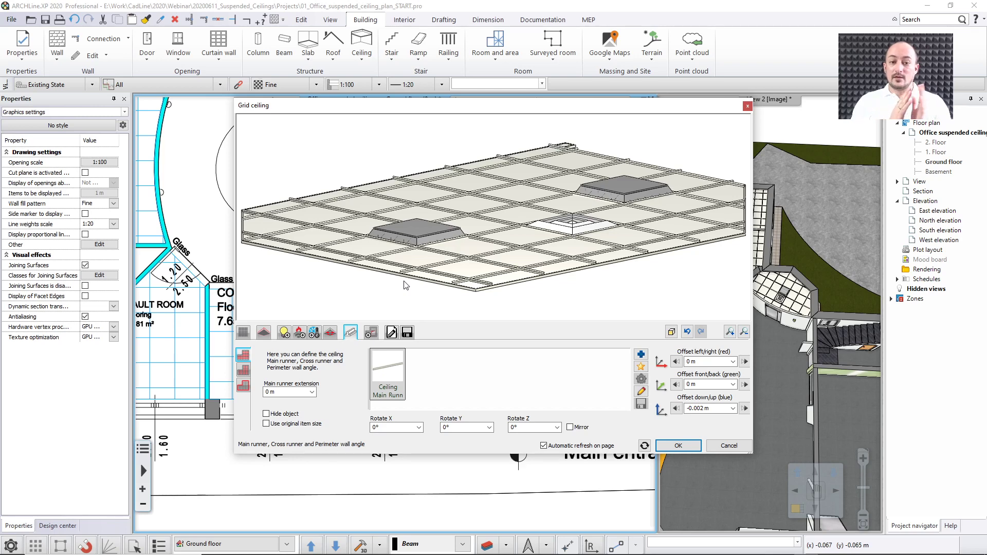
left_click(370, 335)
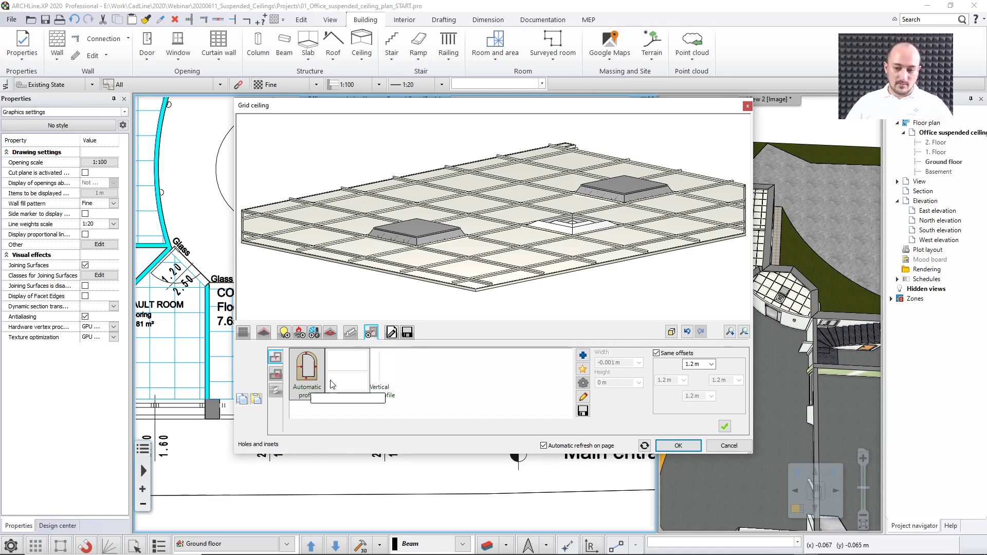
left_click(394, 336)
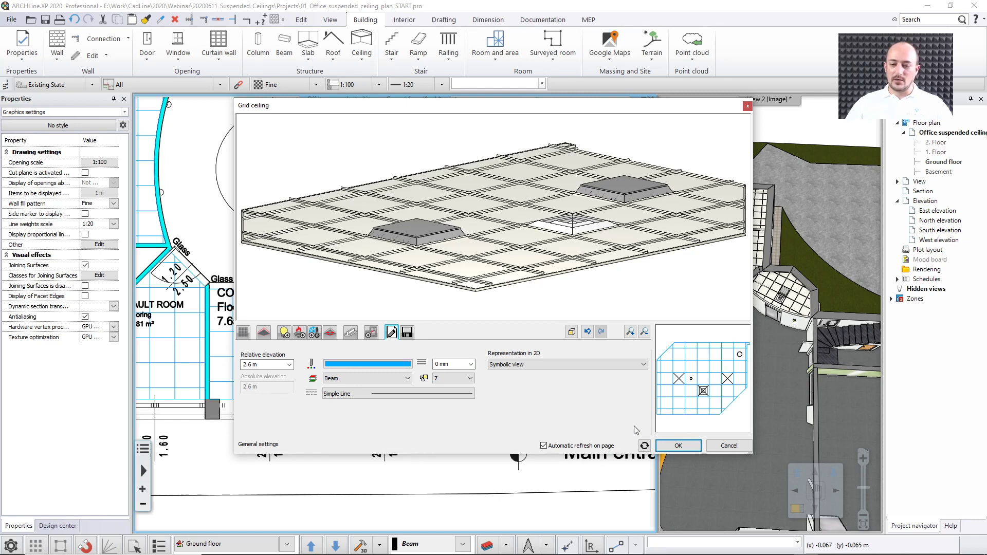
left_click(407, 333)
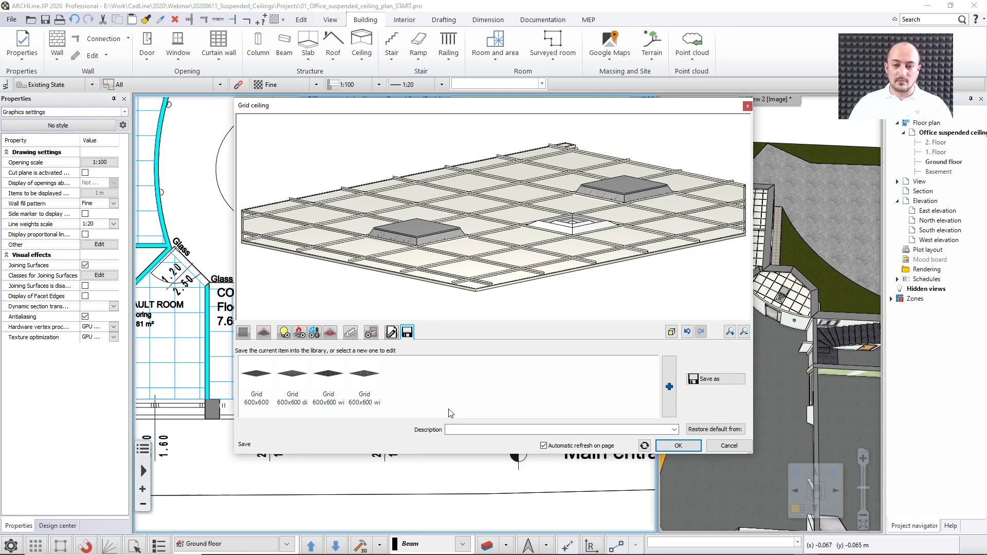
left_click(677, 445)
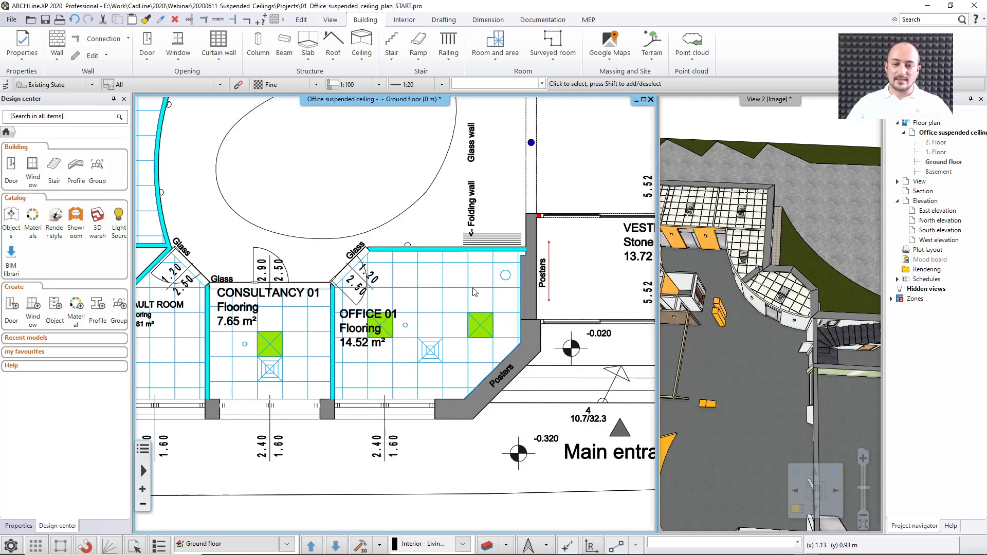
Step: In the OFFICE 05 grid ceiling, move the existing lamp unit onto the lower green cell in the plan
scroll(463, 349, "up", 3)
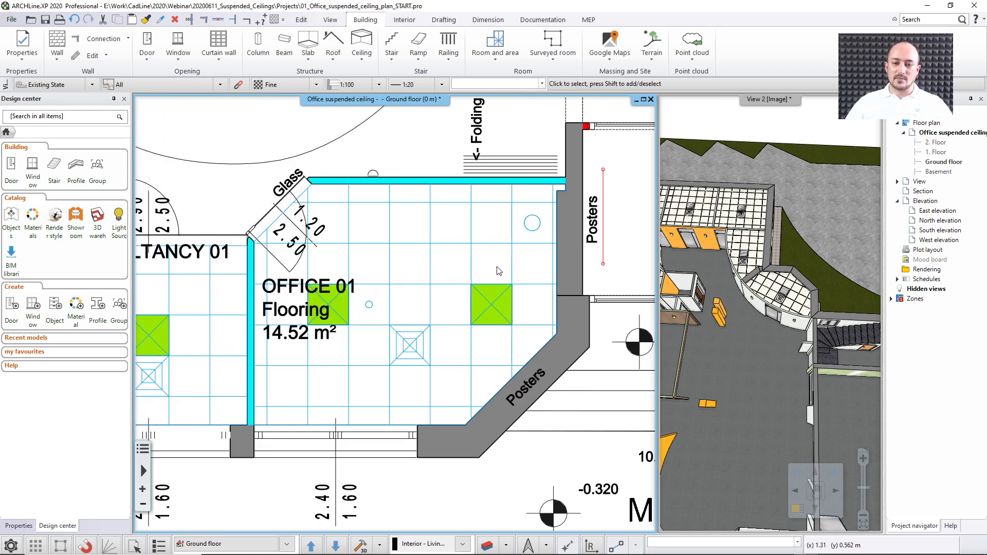
left_click_drag(766, 379, 780, 264)
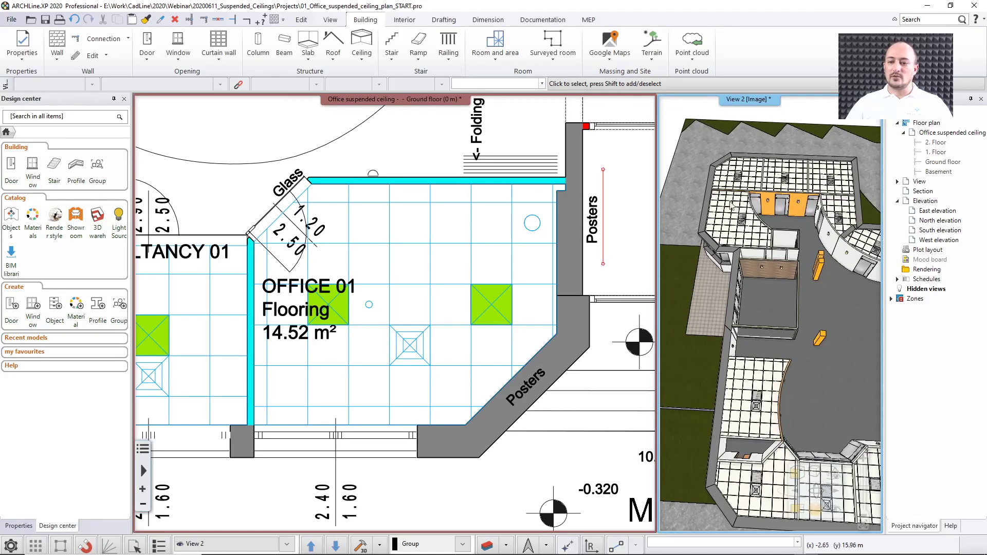
scroll(376, 295, "down", 8)
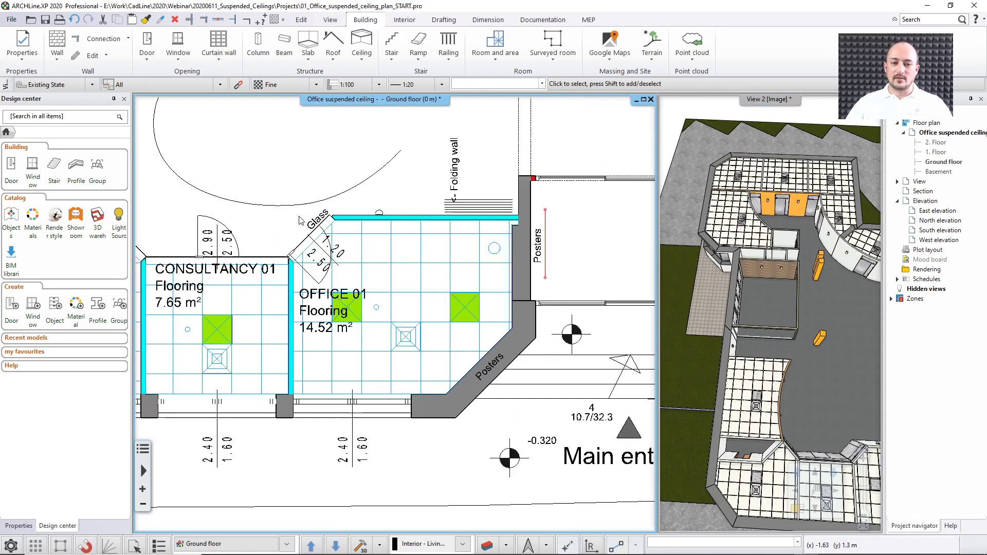
scroll(372, 294, "up", 8)
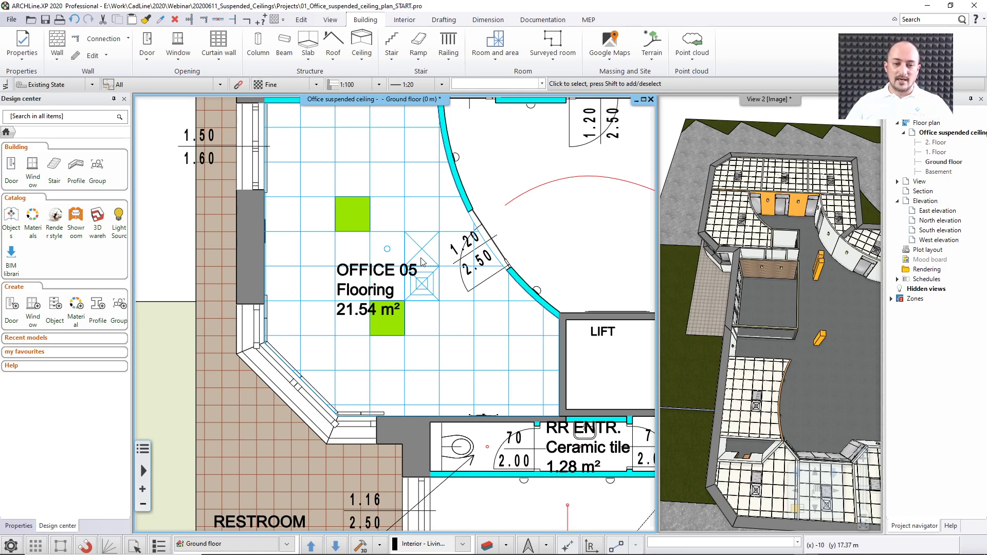
left_click(407, 216)
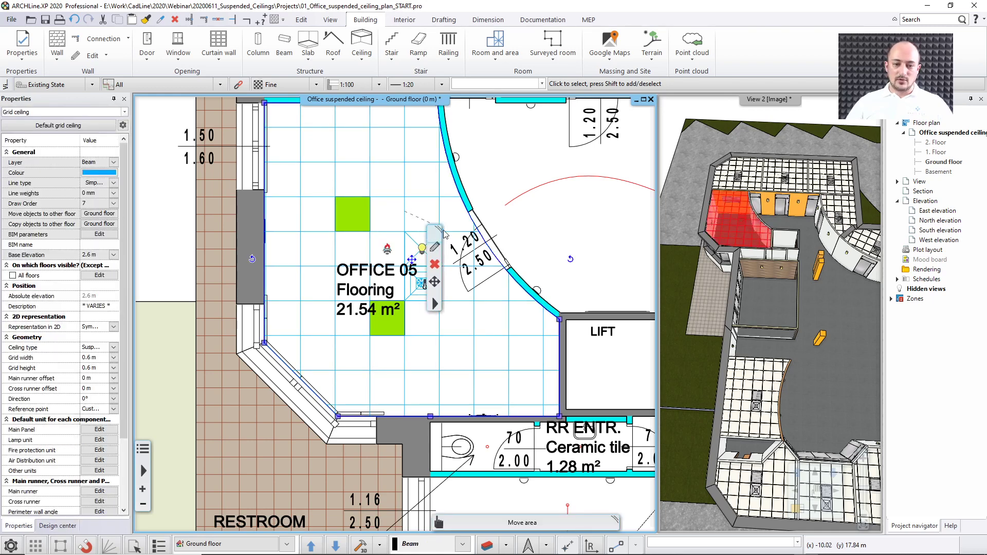
left_click(422, 250)
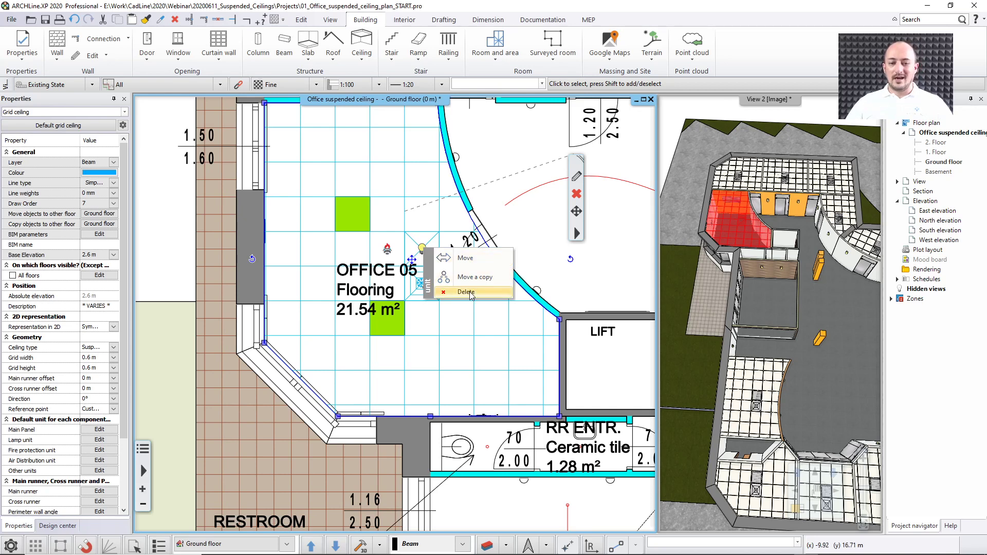
left_click(465, 258)
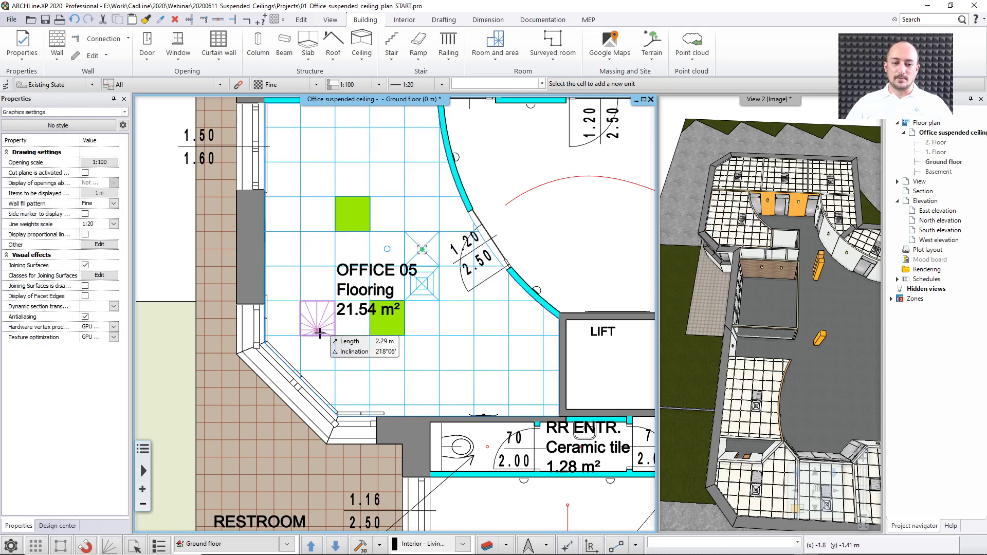
left_click(387, 319)
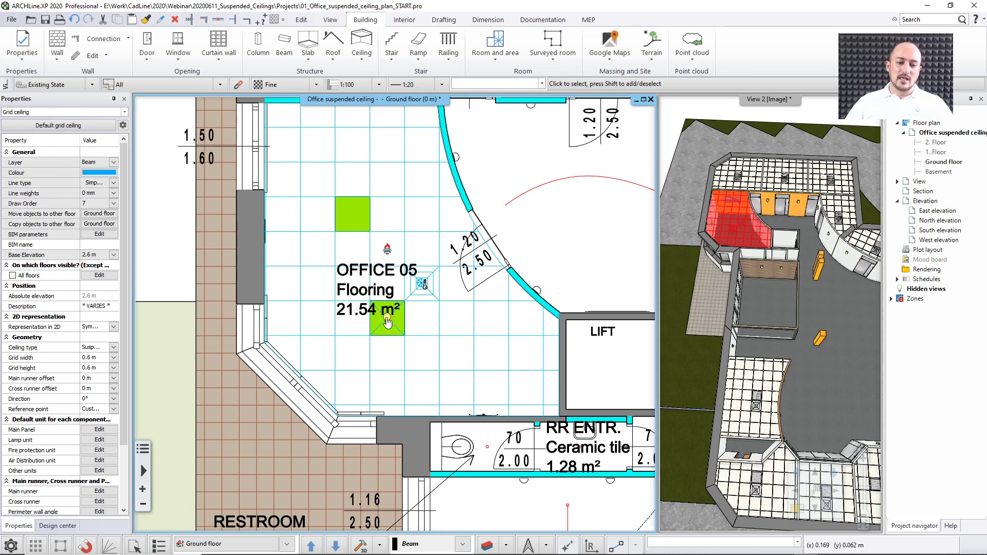
Step: Copy the moved OFFICE 05 lamp unit to the upper green cell and deselect the ceiling
mouse_move(387, 321)
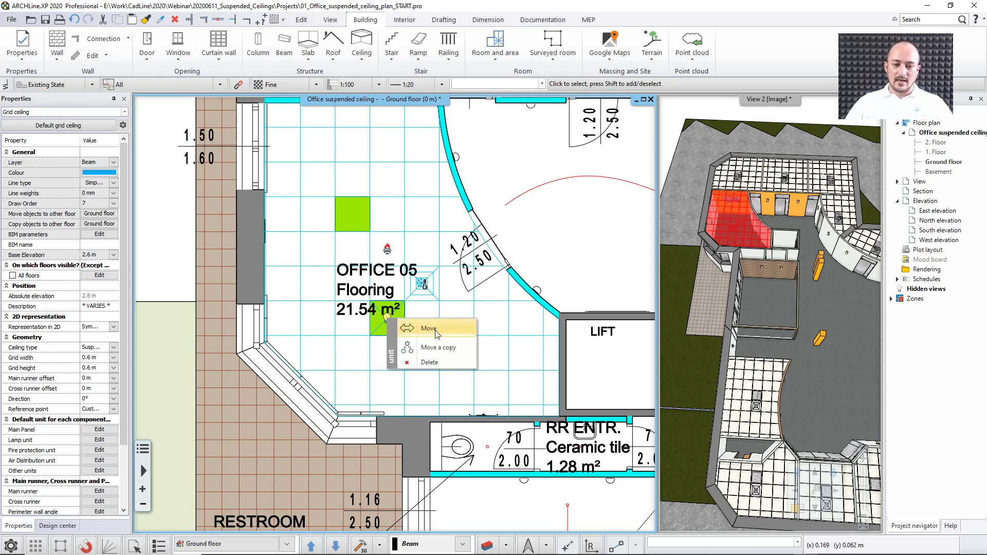
left_click(438, 348)
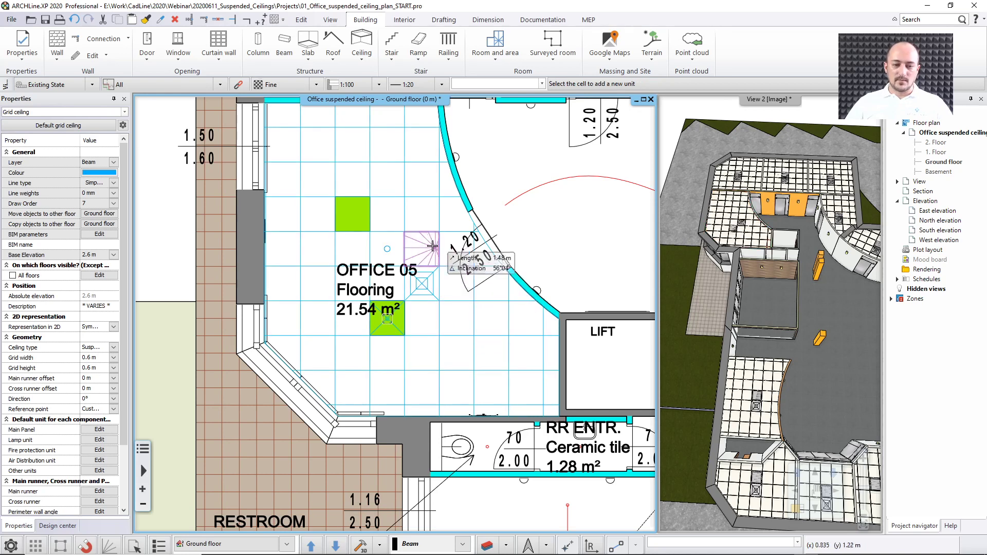
left_click(355, 211)
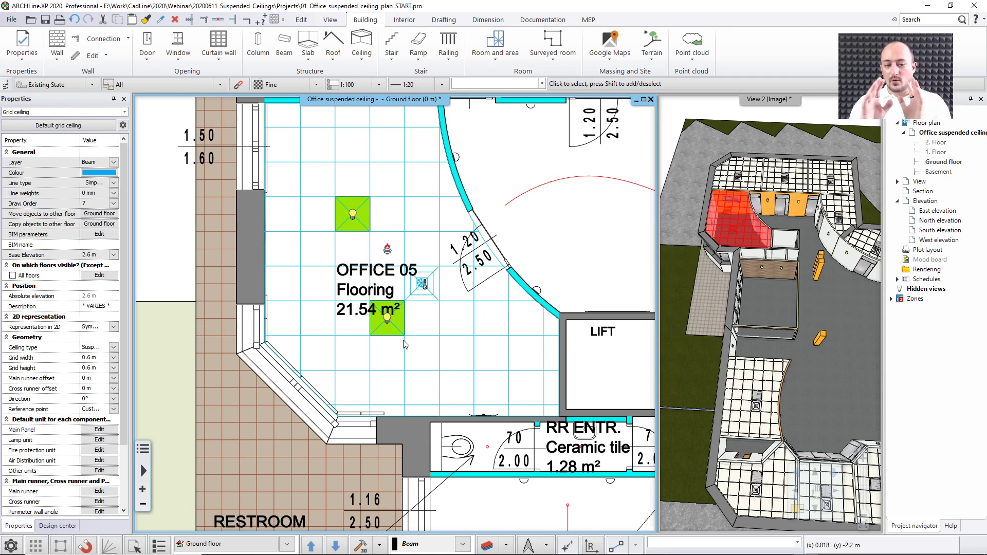
left_click(591, 251)
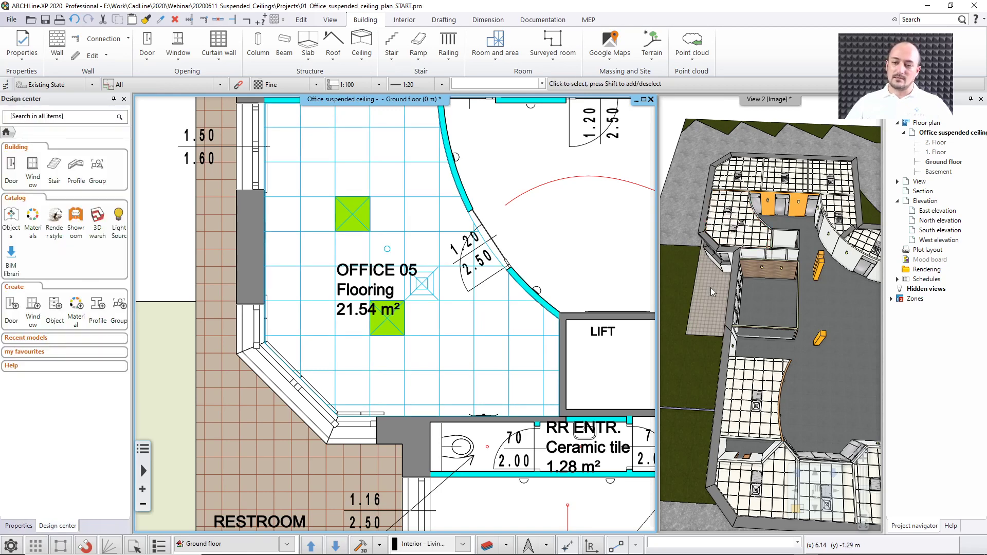
Step: Create Normal plain ceilings with Plain auto ceiling in the ATMs, VESTIBULE and LOBBY & RECEPTION rooms
scroll(431, 331, "down", 5)
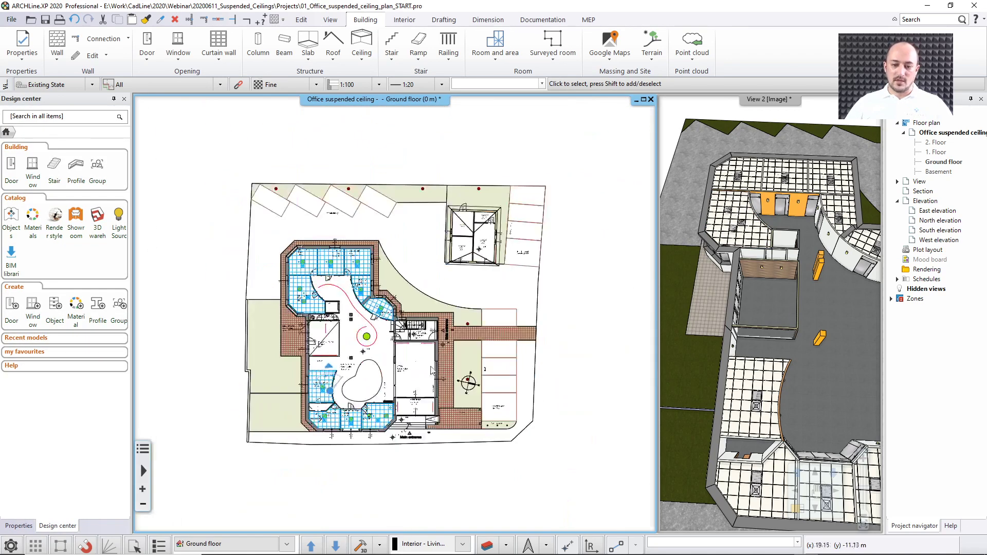
middle_click_drag(780, 384, 600, 357)
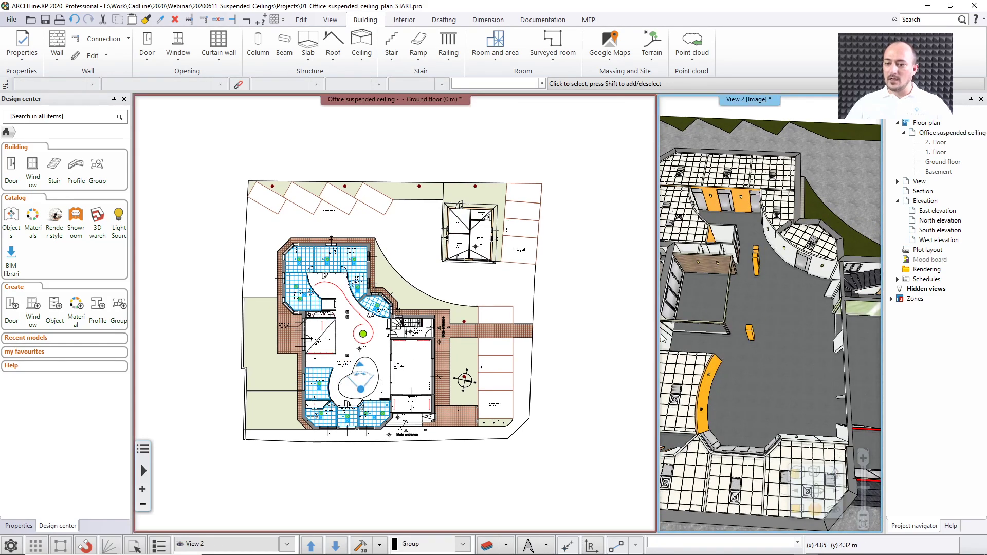
middle_click_drag(765, 375, 673, 340)
middle_click_drag(792, 385, 700, 324)
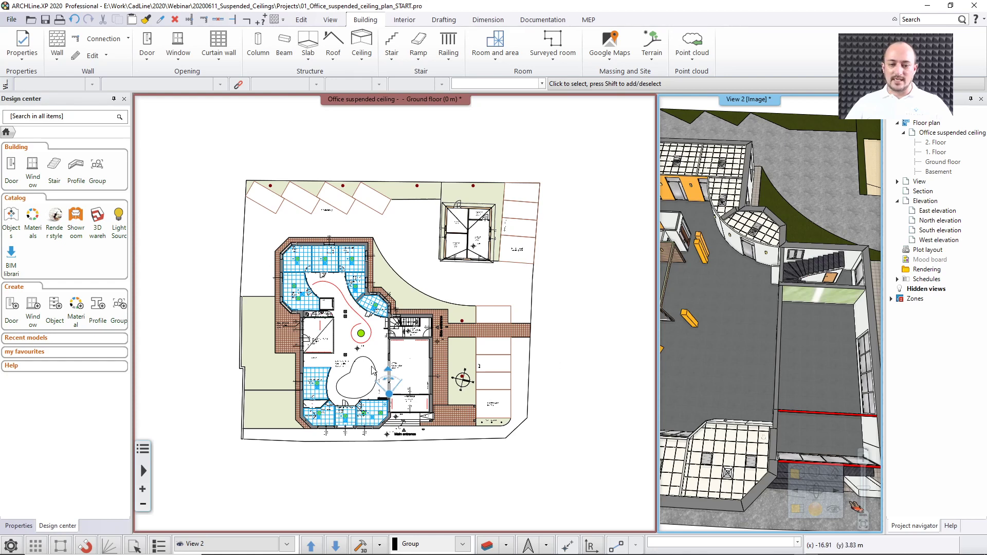
scroll(373, 370, "up", 3)
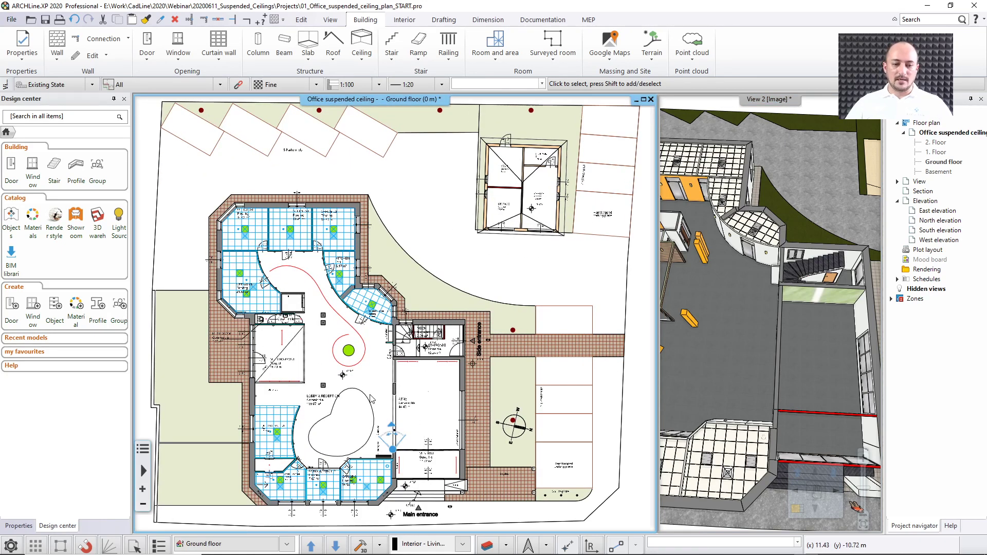
middle_click_drag(359, 374, 368, 369)
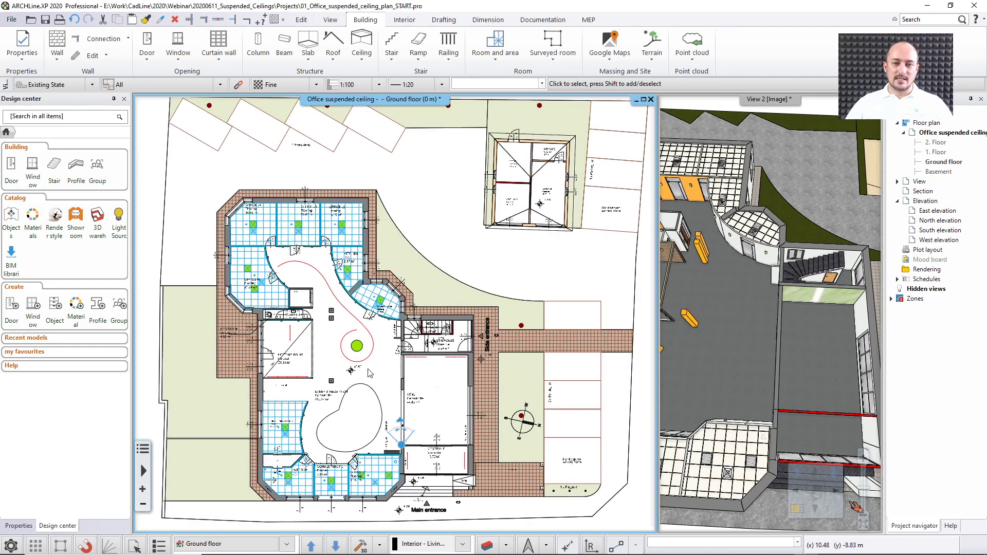
left_click(361, 60)
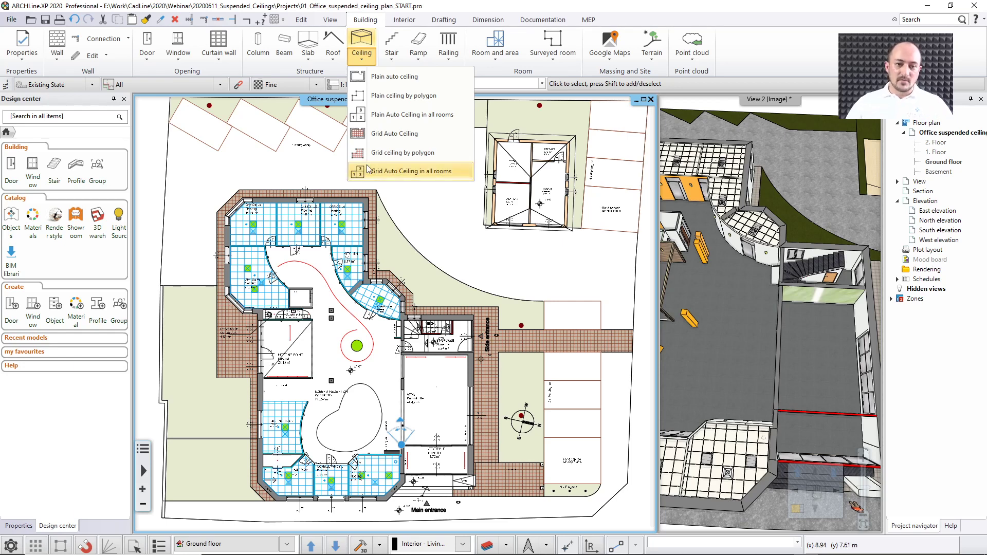
left_click(376, 83)
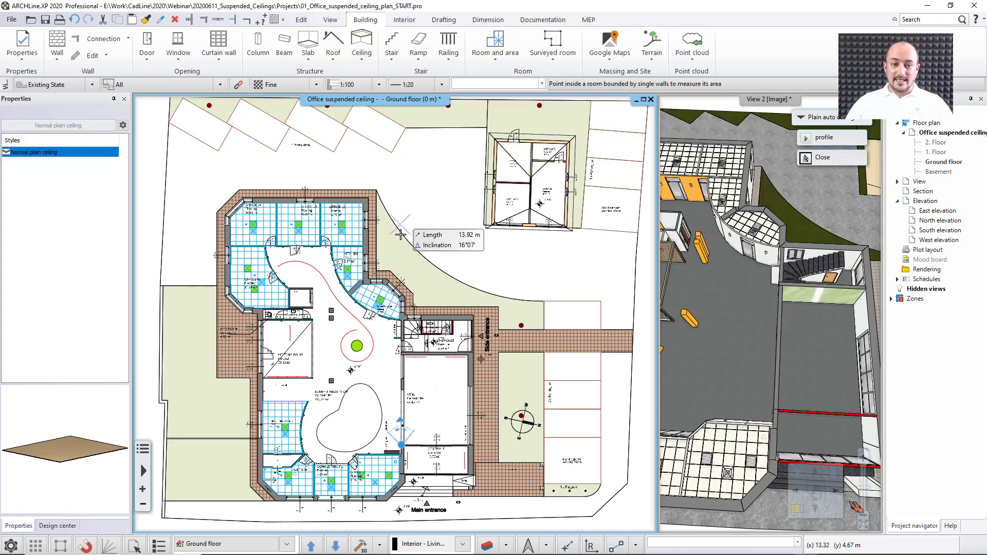
scroll(416, 370, "up", 3)
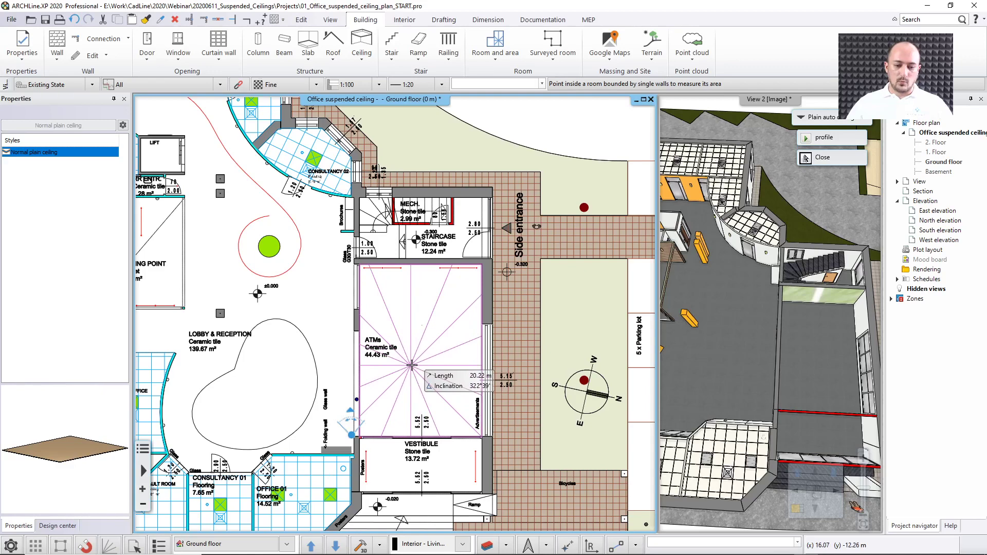
left_click(412, 365)
left_click(419, 463)
middle_click_drag(419, 463, 520, 456)
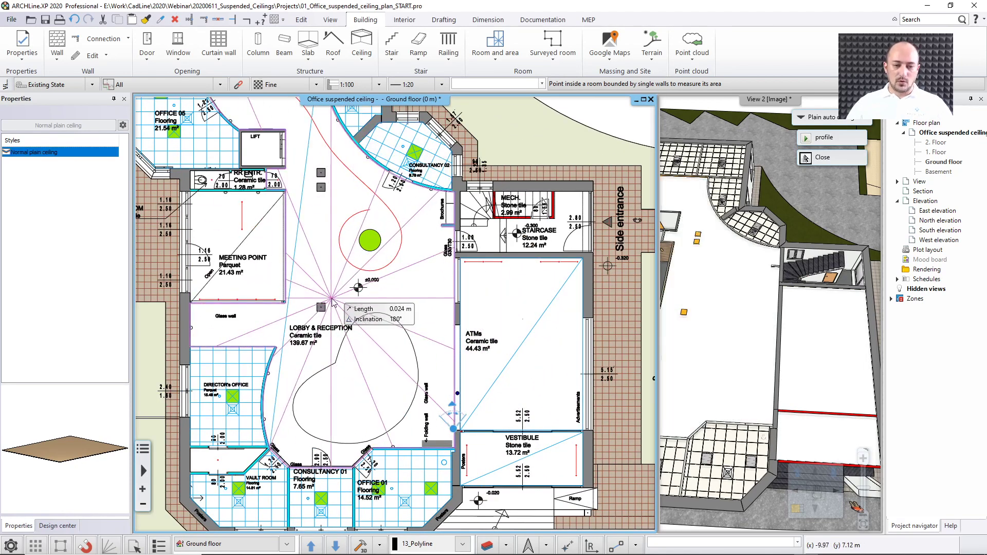
Step: Add a plain auto ceiling to the MEETING POINT, end the command, and check ceiling coverage in the plan and 3D view
middle_click_drag(332, 301, 444, 337)
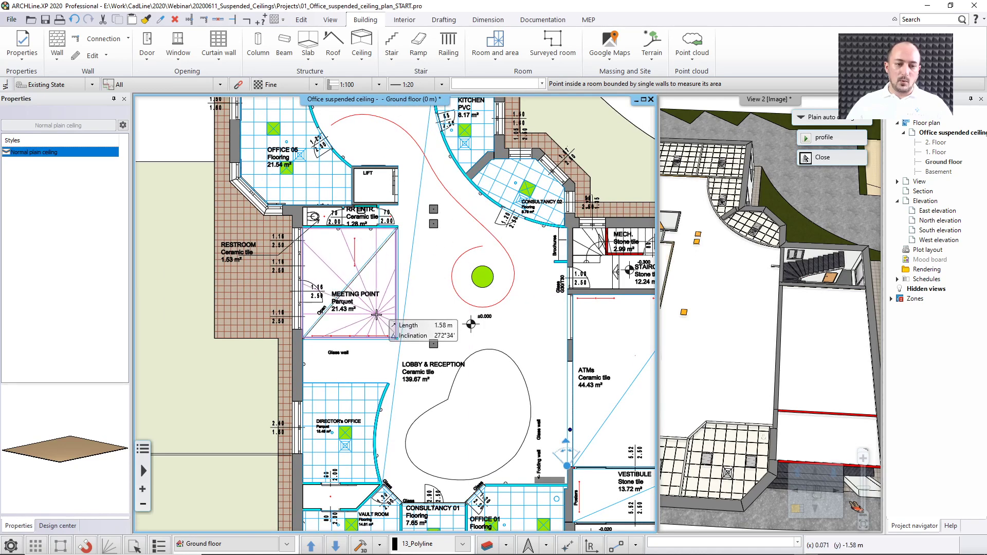
scroll(318, 217, "up", 5)
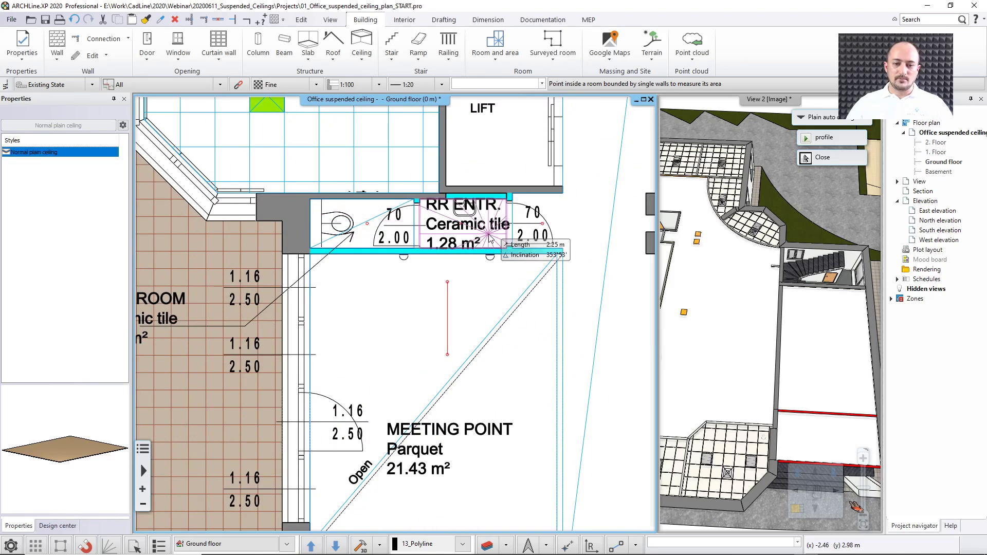
scroll(442, 368, "down", 2)
middle_click_drag(466, 364, 400, 266)
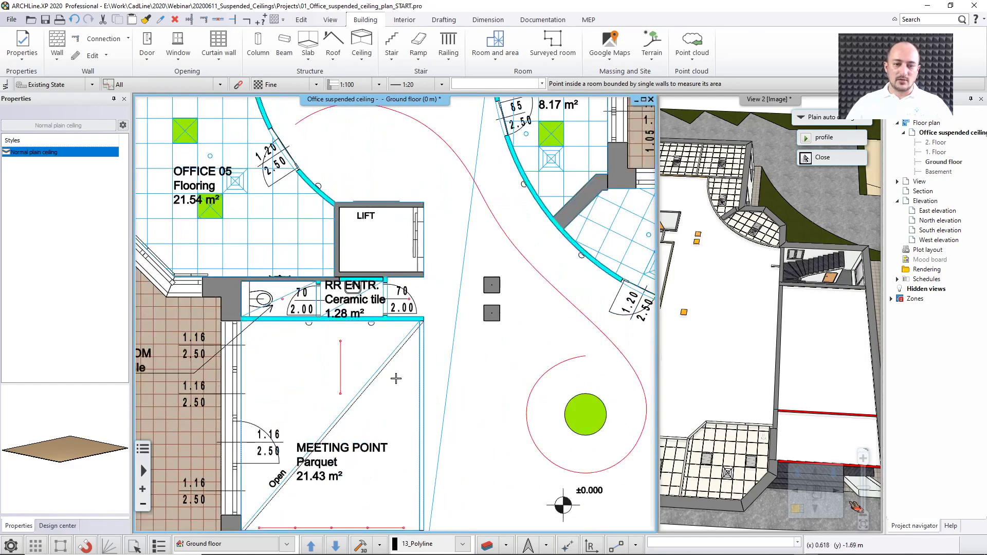
middle_click_drag(396, 379, 407, 202)
middle_click_drag(407, 463, 407, 225)
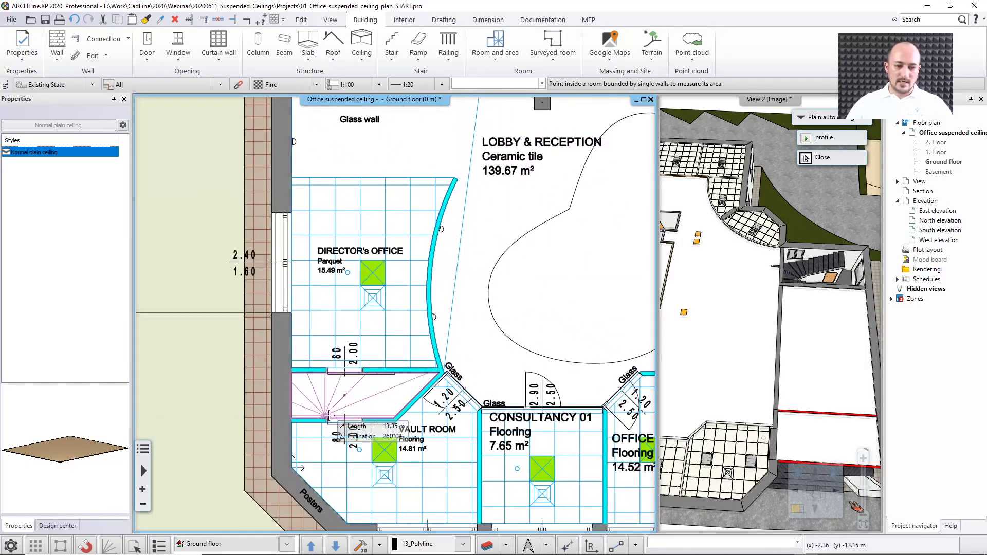
middle_click_drag(558, 339, 409, 259)
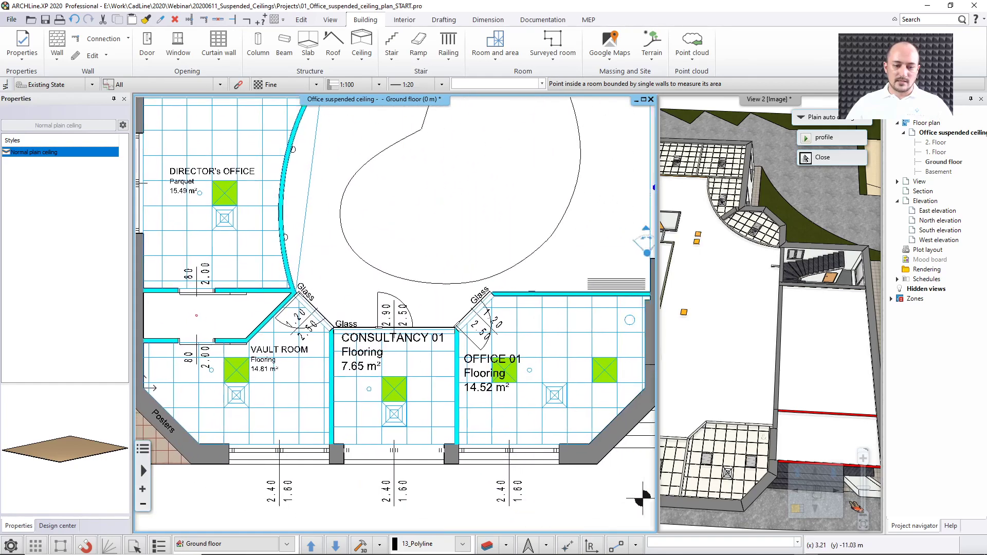
middle_click_drag(550, 224, 301, 270)
scroll(392, 288, "down", 5)
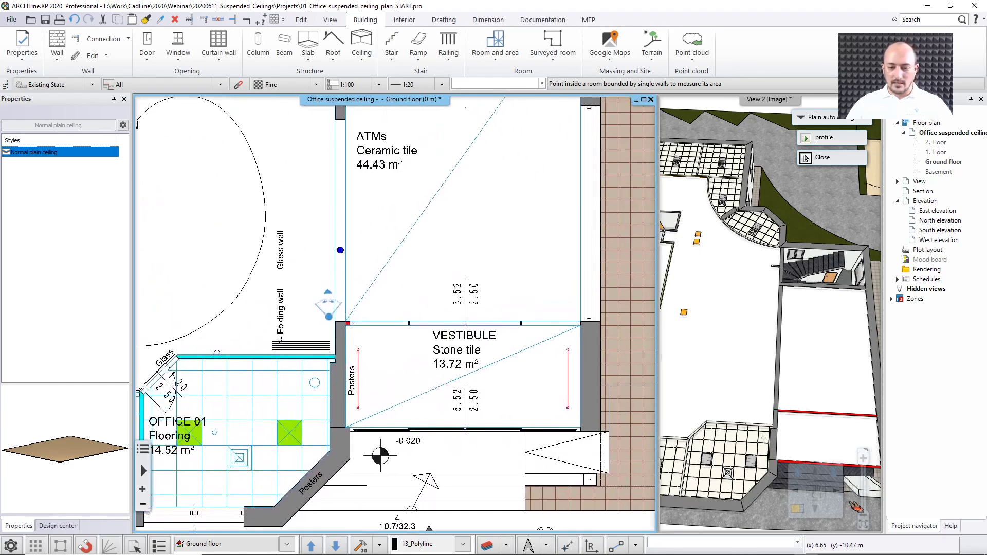
middle_click_drag(365, 349, 456, 419)
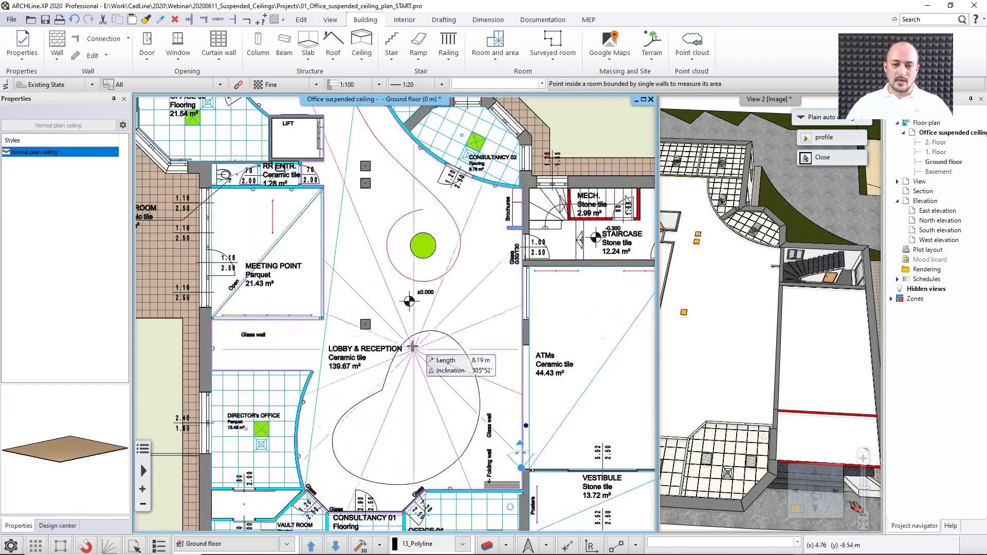
key("Escape")
left_click(764, 350)
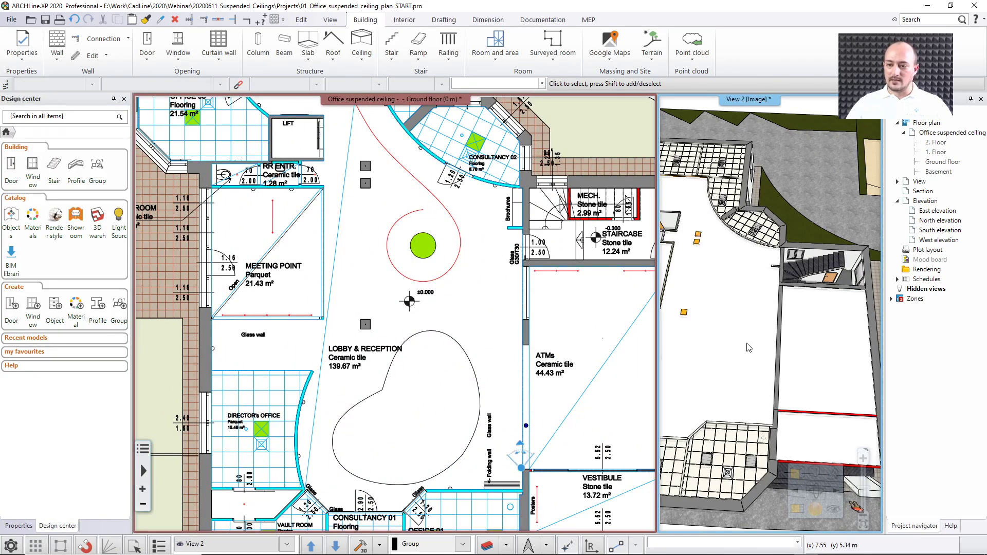
middle_click_drag(717, 335, 743, 354)
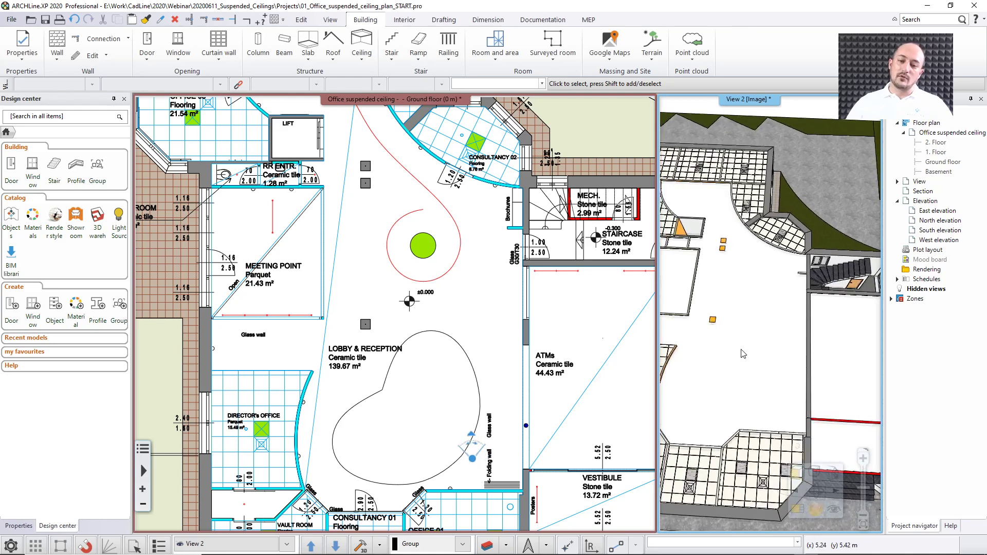
left_click(471, 291)
middle_click_drag(471, 290, 358, 357)
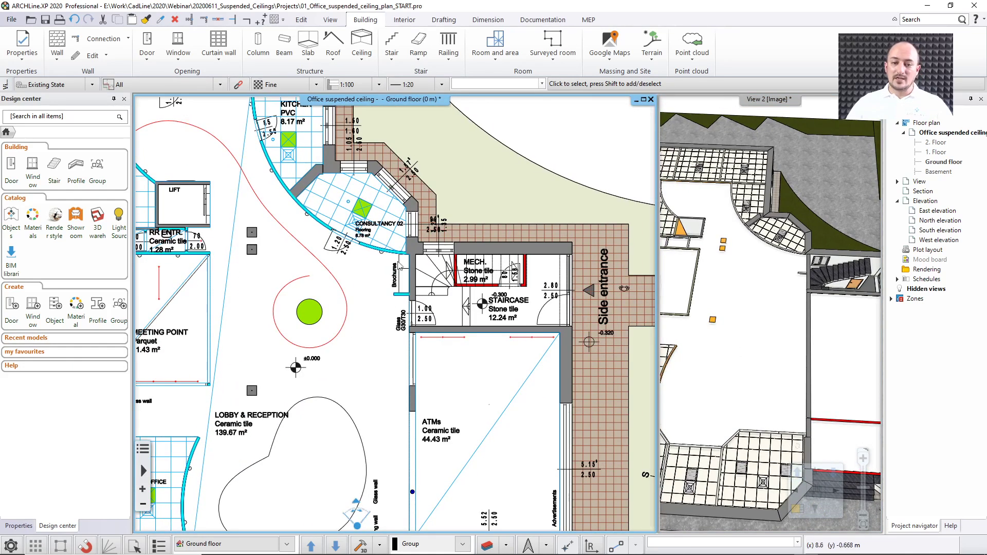
left_click(358, 62)
left_click(373, 77)
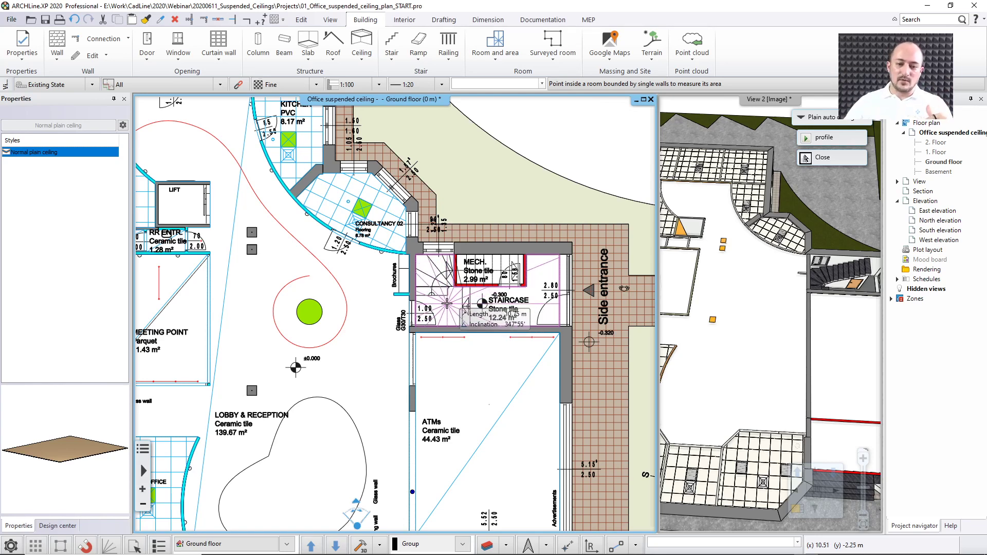
key("Escape")
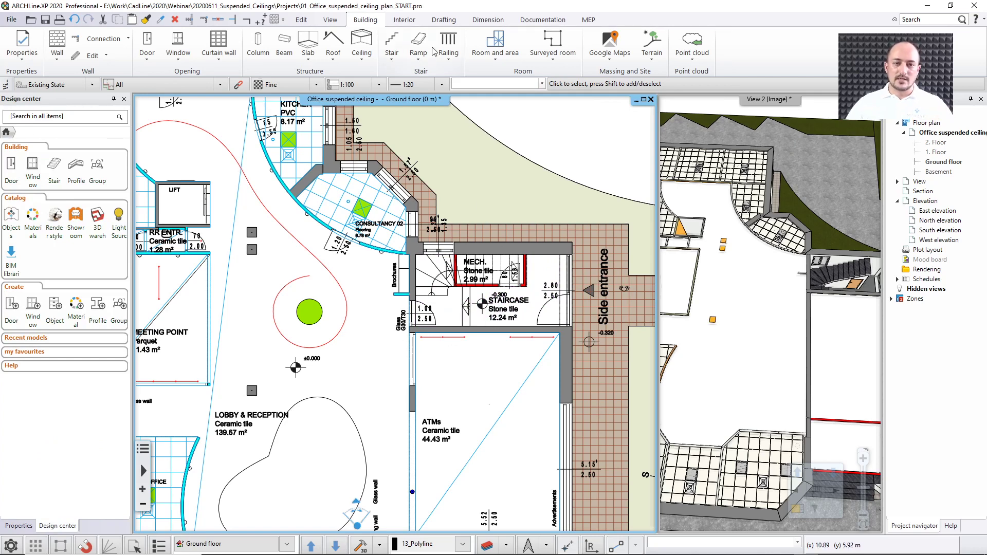
Step: Create a Normal plain ceiling by polygon over the STAIRCASE and MECH. area through its four inner wall corners, and check it in 3D
left_click(363, 57)
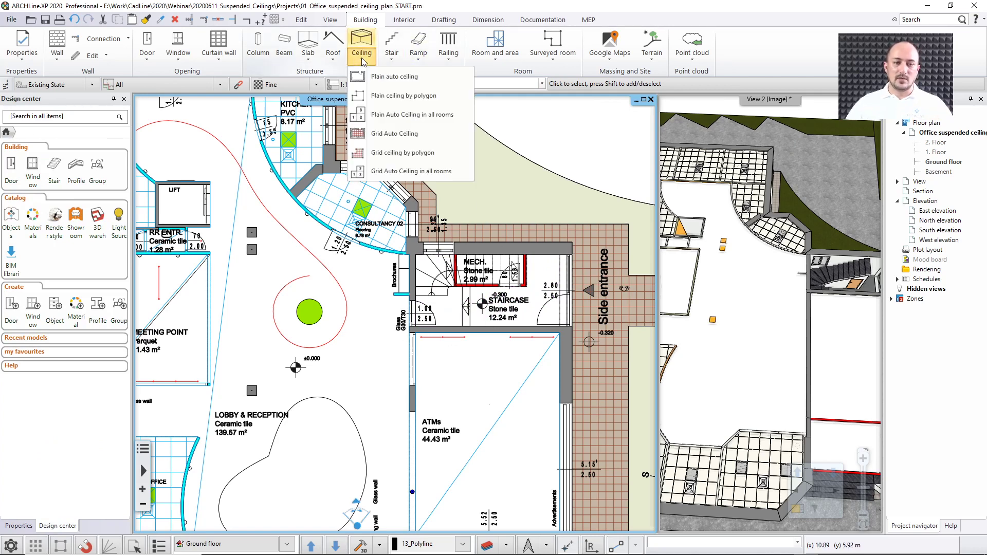
left_click(369, 96)
scroll(551, 251, "up", 2)
left_click(291, 256)
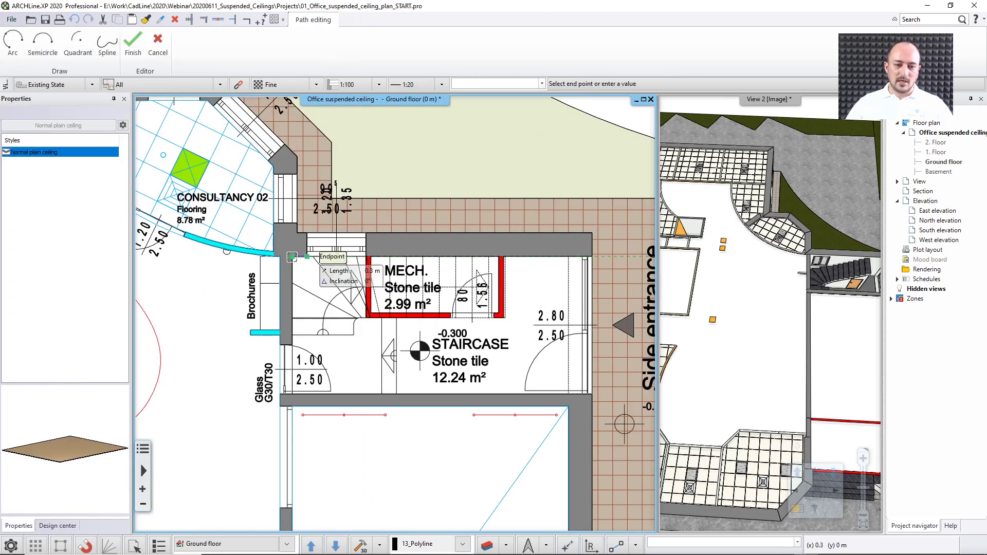
left_click(568, 257)
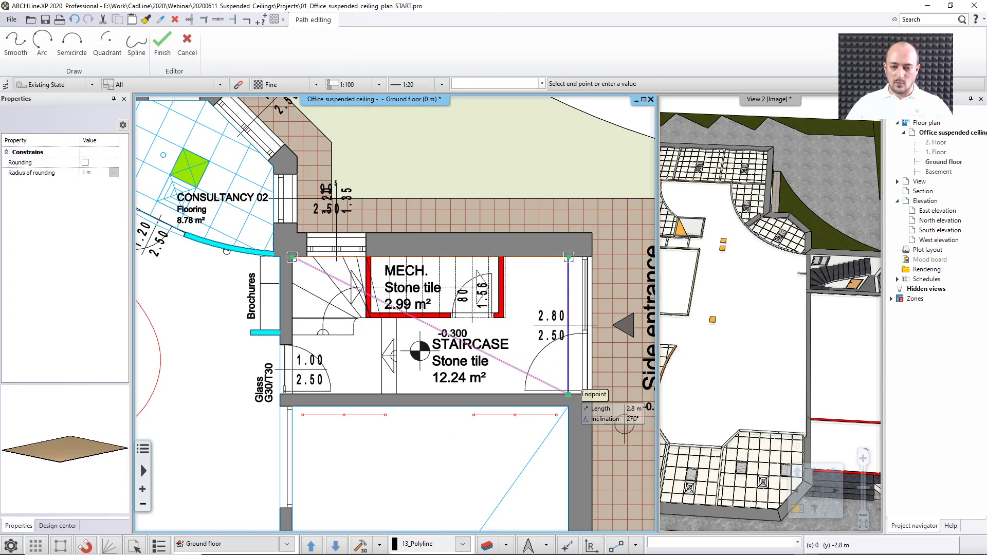
left_click(568, 394)
left_click(292, 394)
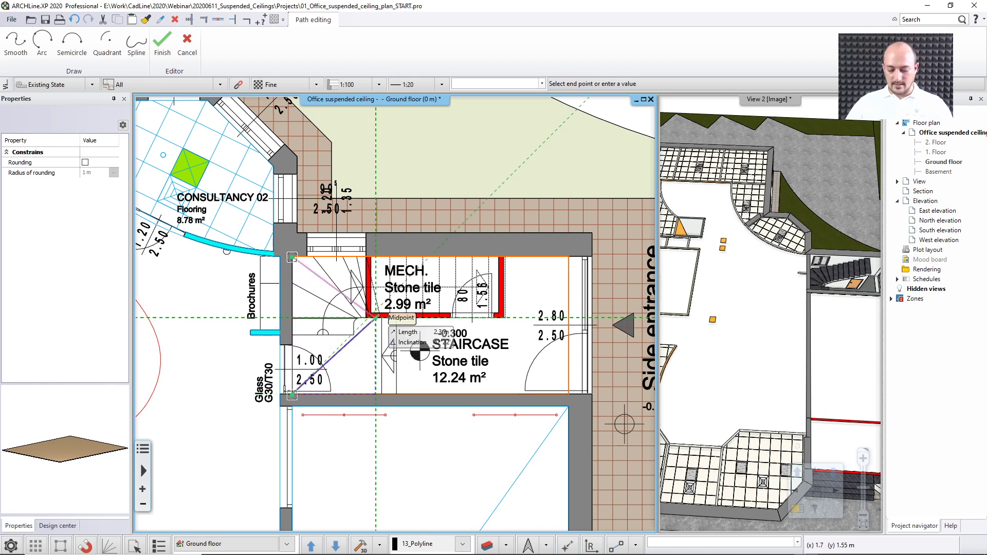
key("Return")
left_click(796, 318)
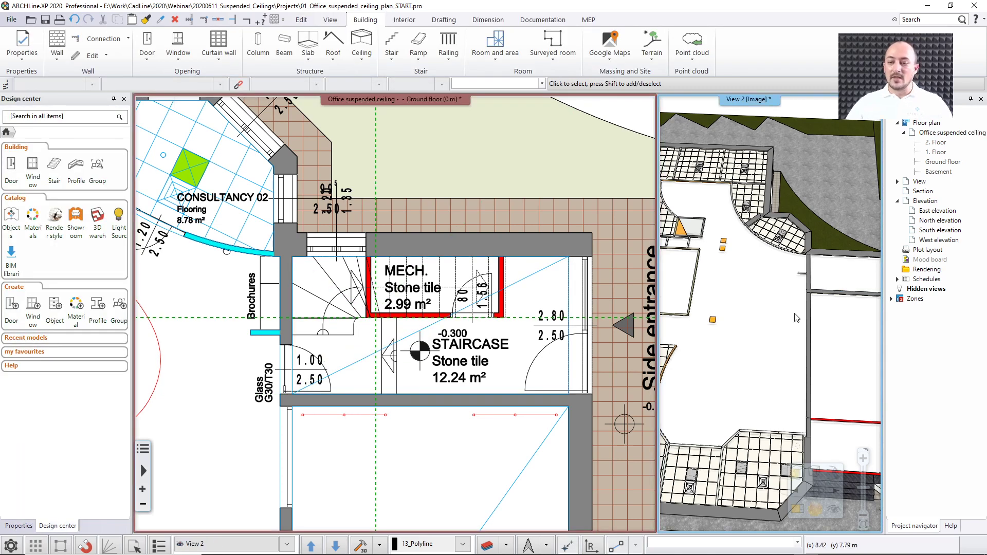
middle_click_drag(795, 314, 706, 281)
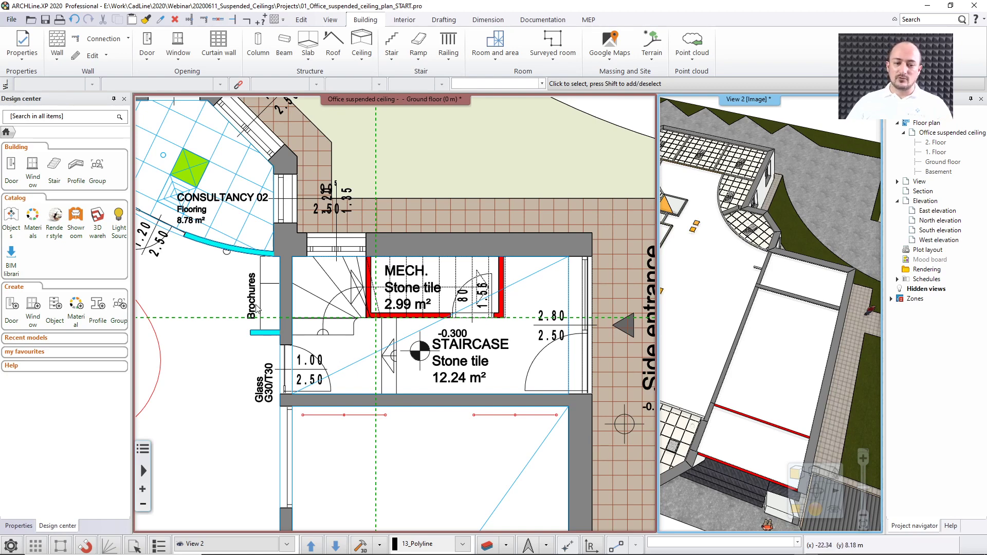
Step: Cut the slabs above the stair so the plain ceiling over the STAIRCASE gets an opening
left_click(520, 283)
left_click(520, 283)
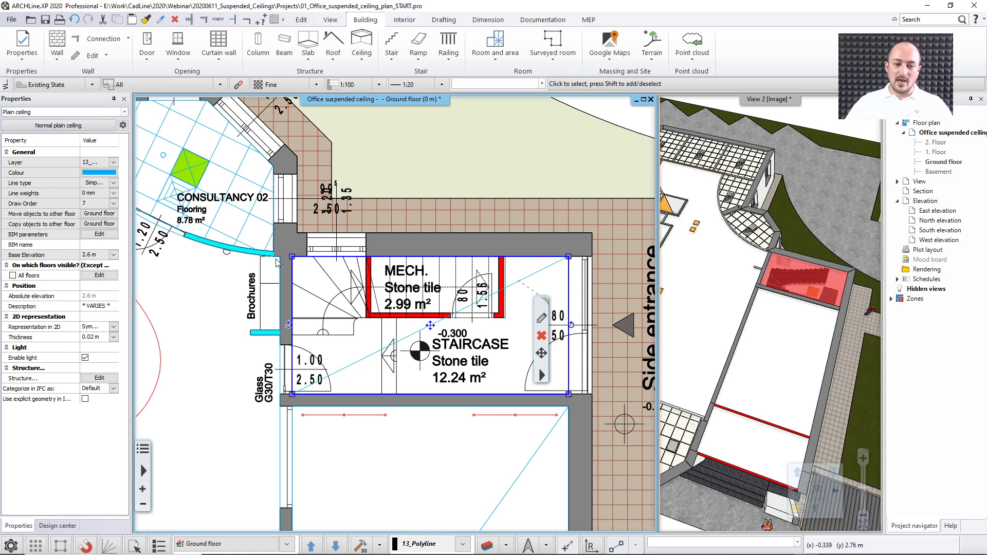
left_click(340, 298)
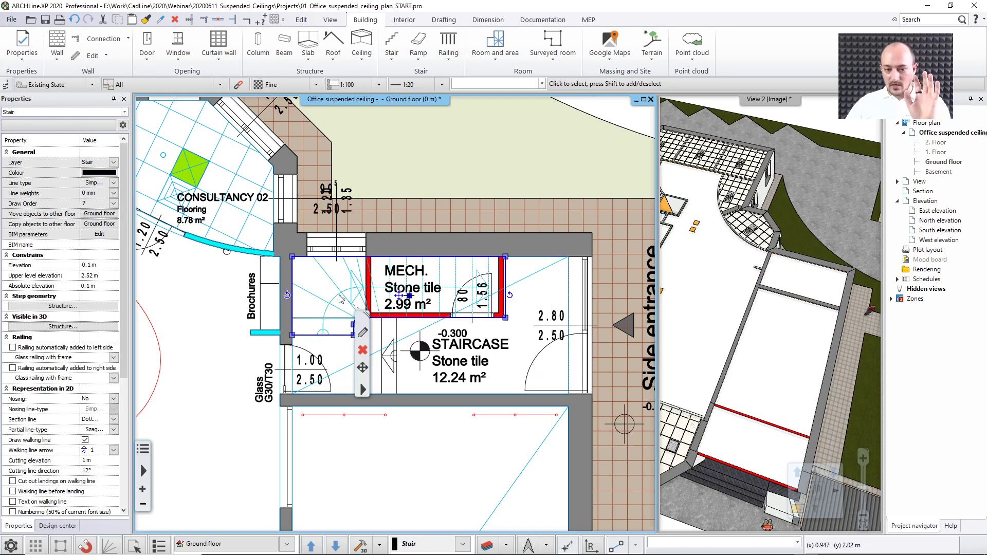
left_click(363, 390)
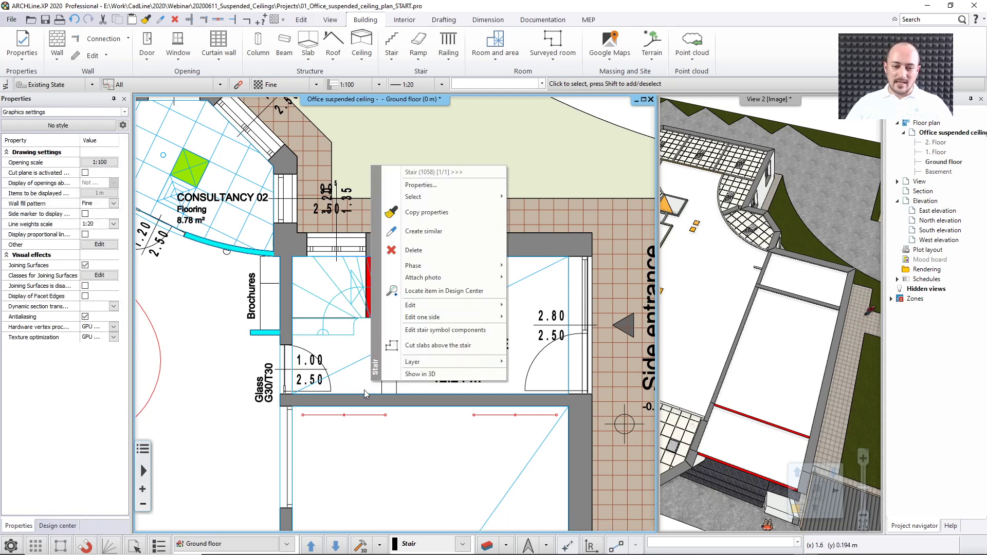
left_click(424, 352)
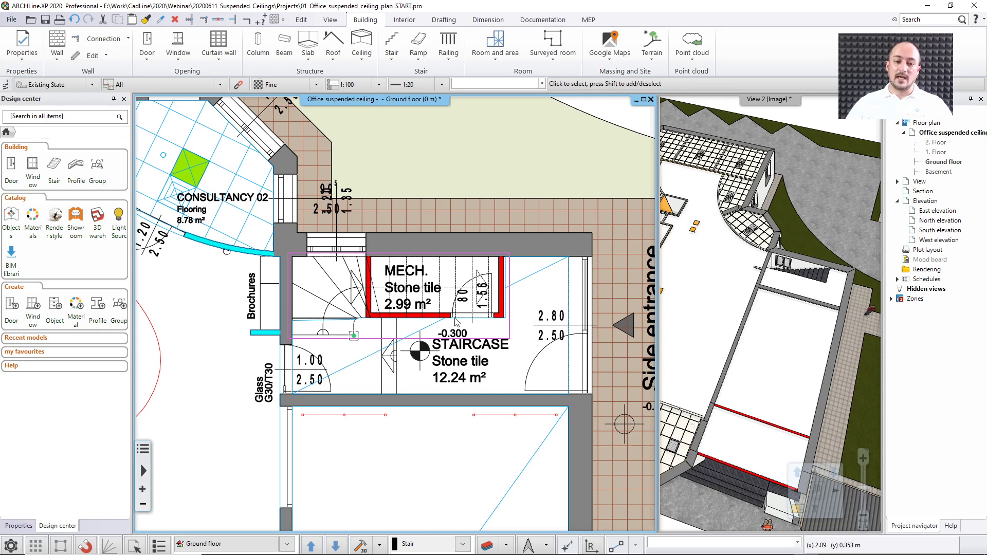
Step: Move the opening's corner node on the STAIRCASE's left wall in the plain ceiling up to the stair's edge line
scroll(251, 351, "up", 4)
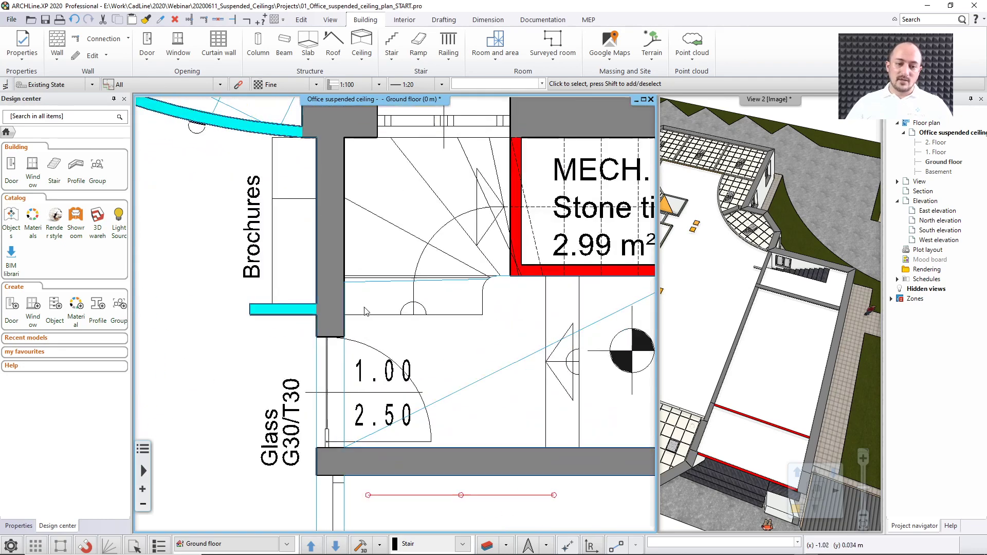
left_click(299, 323)
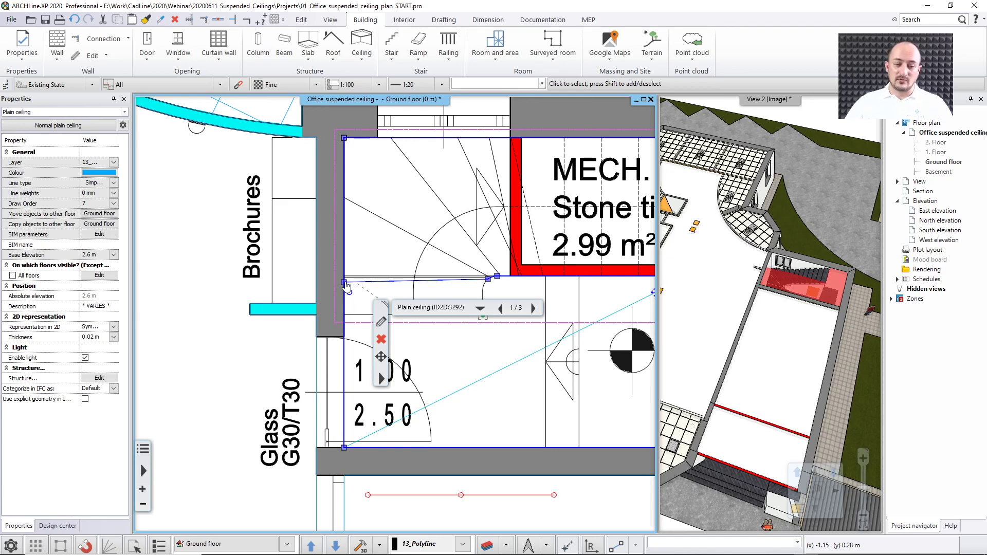
left_click(344, 282)
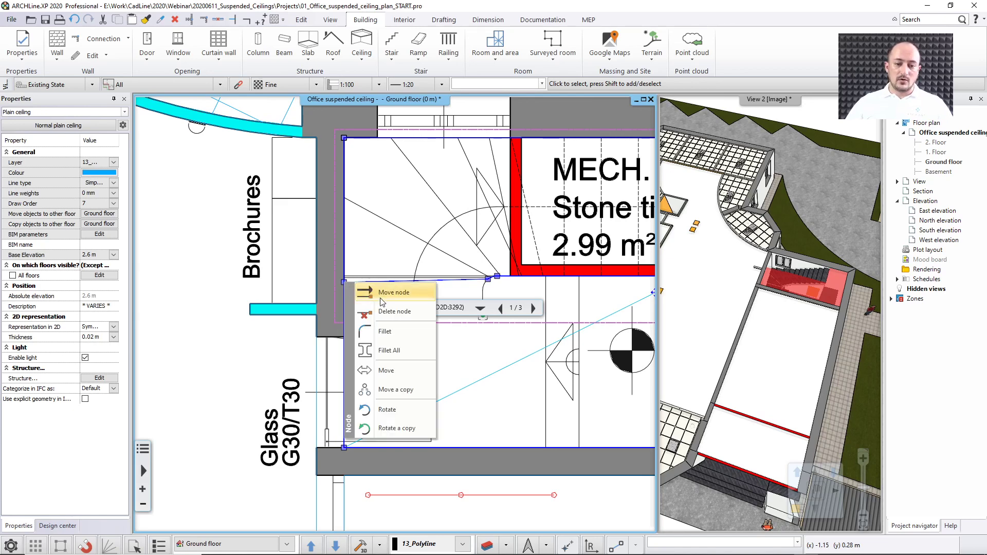
left_click(381, 298)
left_click(344, 277)
scroll(503, 265, "up", 3)
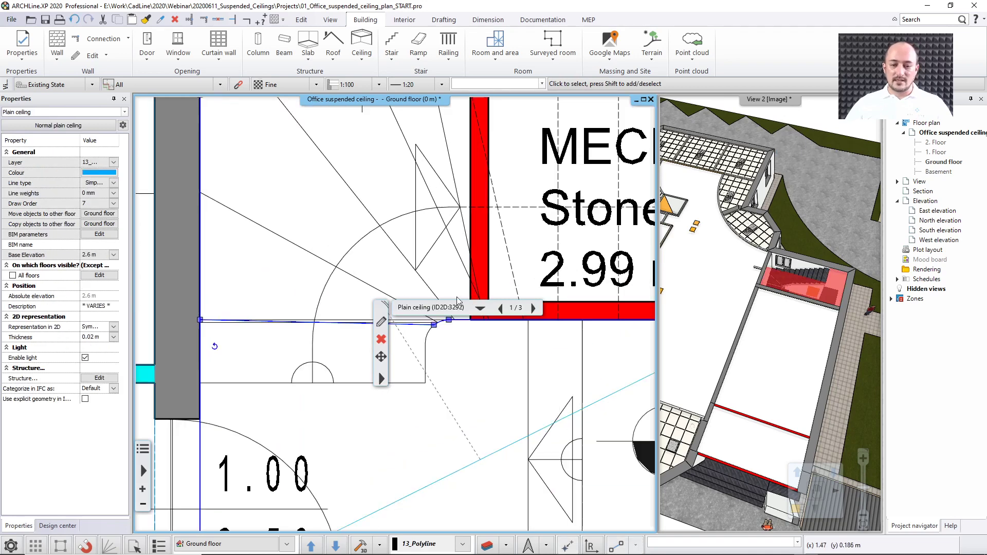
Step: Delete the two surplus nodes from the staircase's plain ceiling outline, beside the MECH. room wall corner
left_click(434, 324)
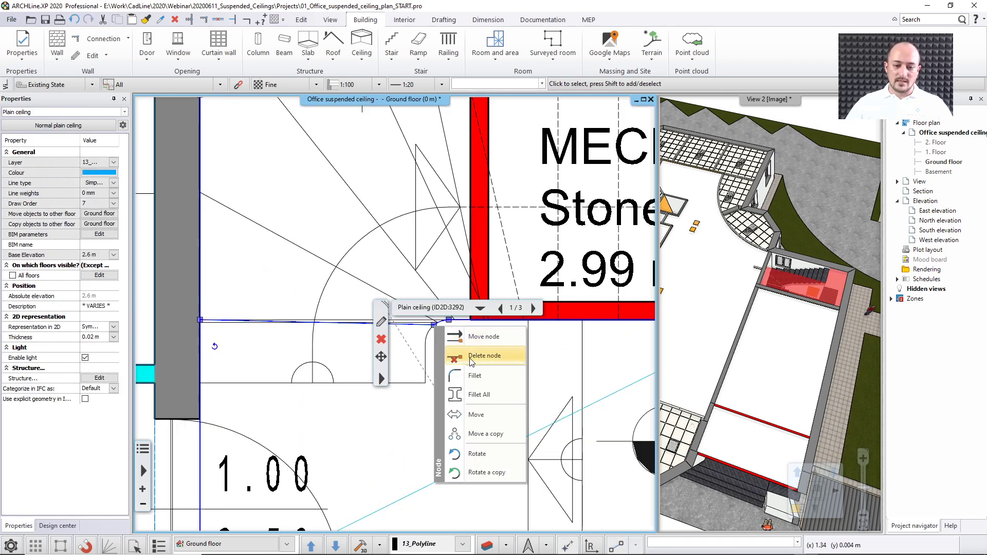
left_click(471, 356)
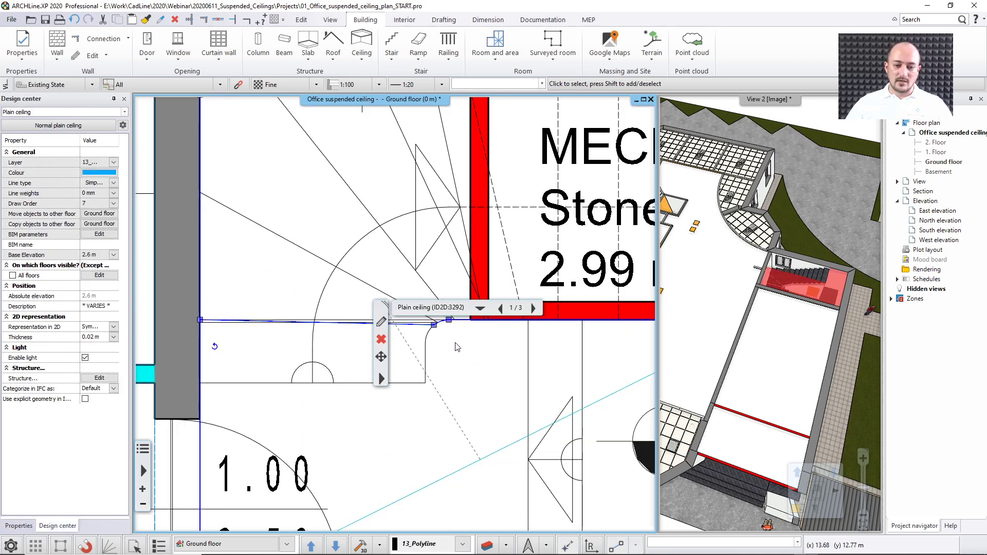
left_click(449, 321)
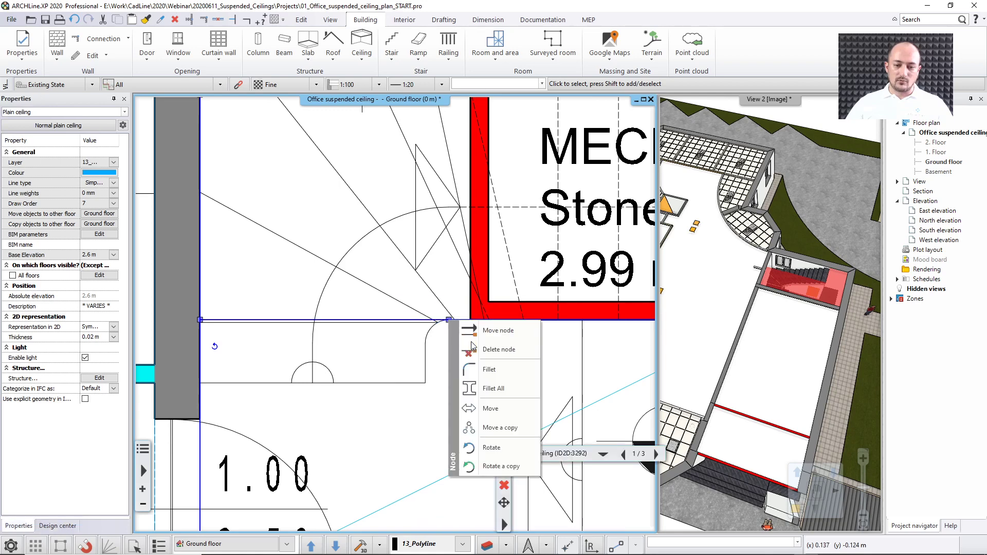
left_click(497, 349)
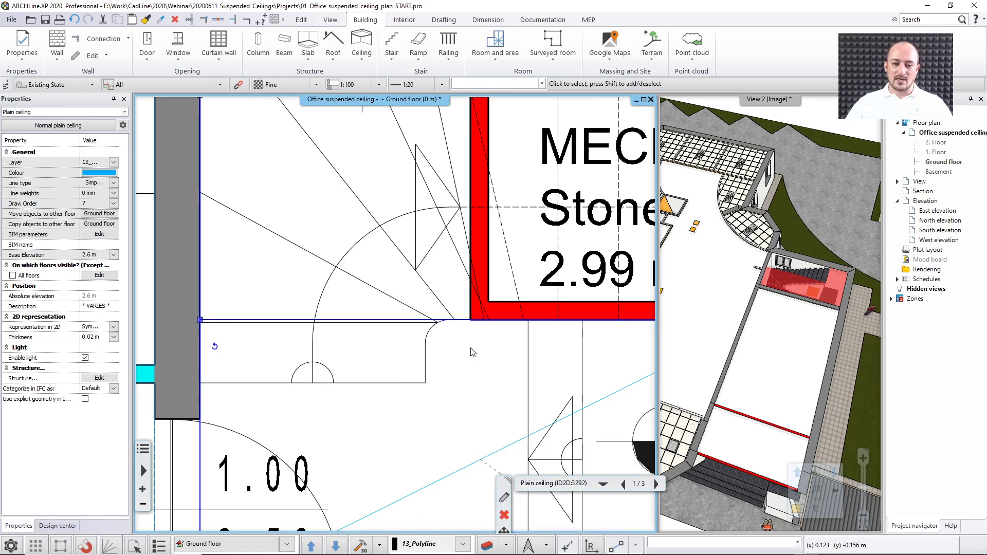
scroll(432, 337, "down", 2)
scroll(432, 337, "down", 1)
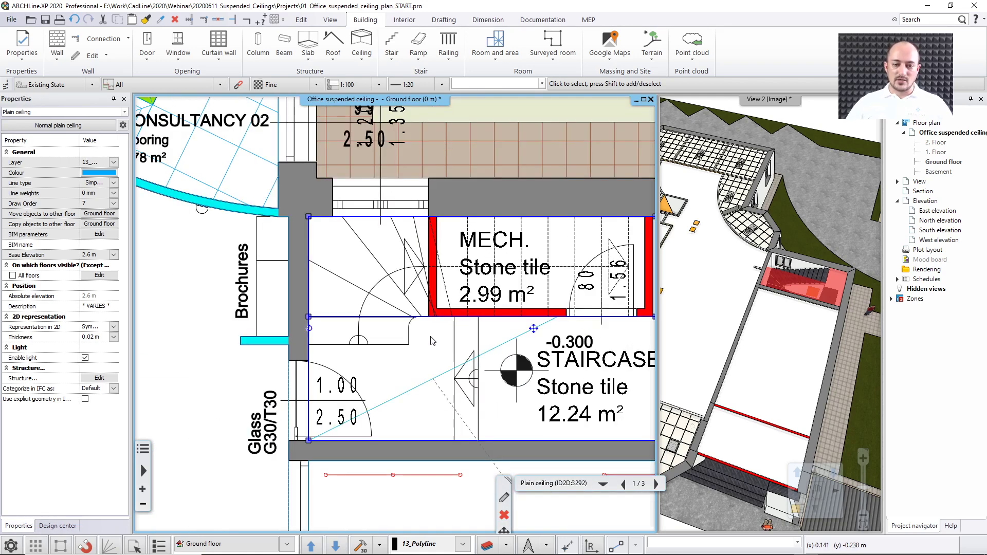
middle_click_drag(431, 337, 390, 345)
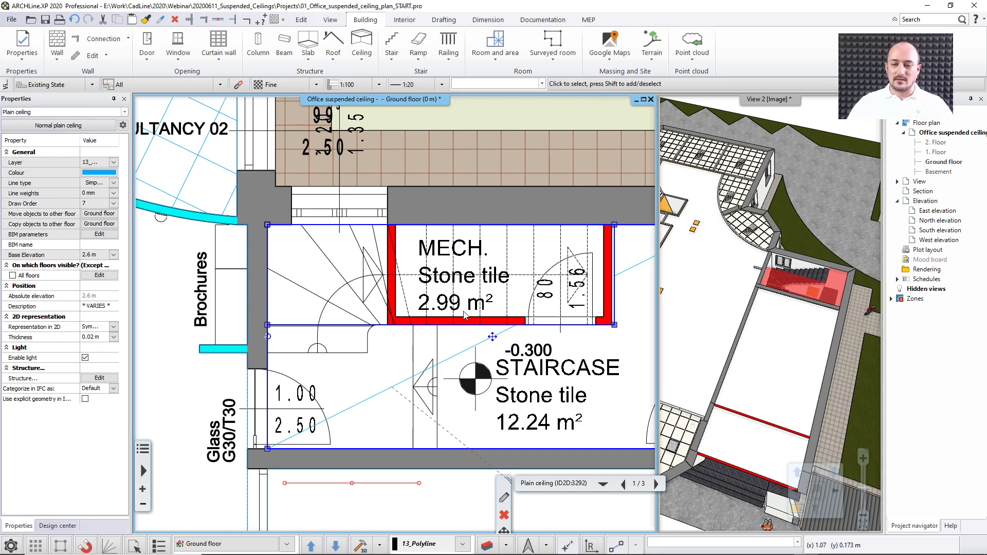
key("Escape")
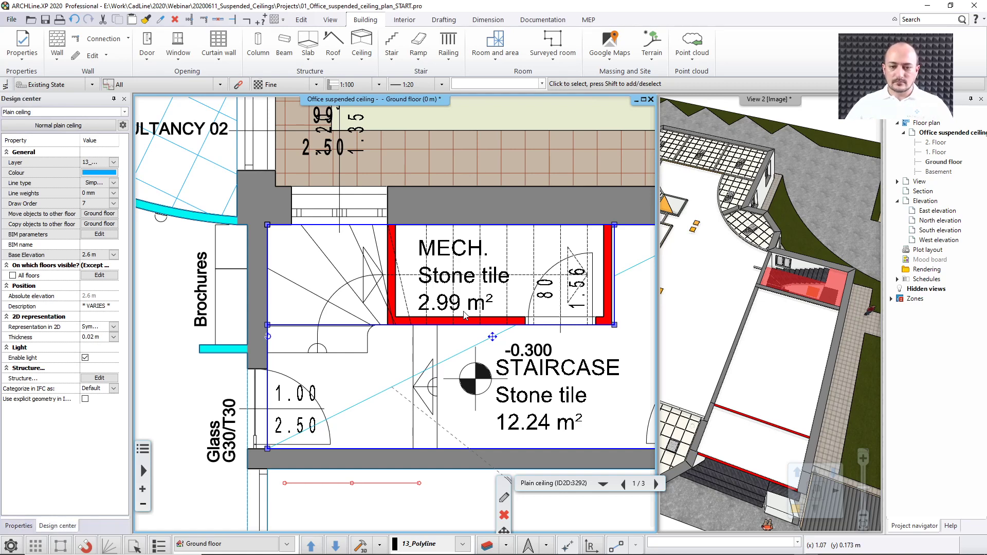
Step: Open the full properties of the plain ceiling over the ATMs room
middle_click(456, 342)
middle_click(456, 341)
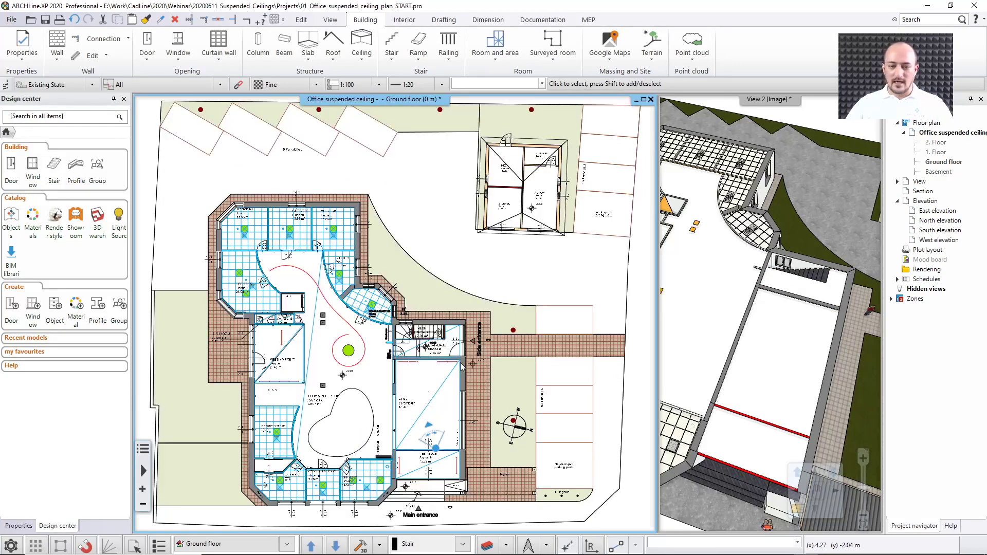
scroll(432, 387, "up", 5)
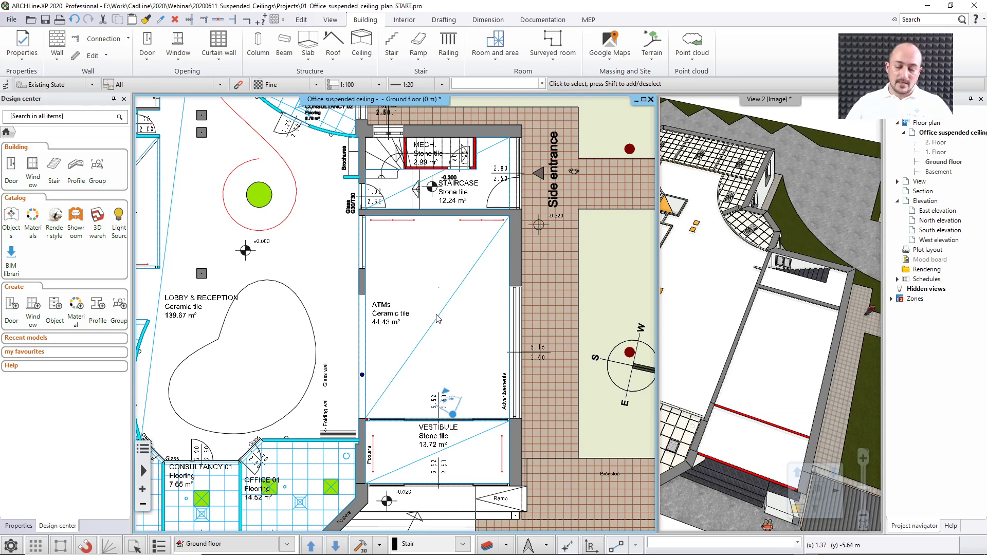
left_click(444, 316)
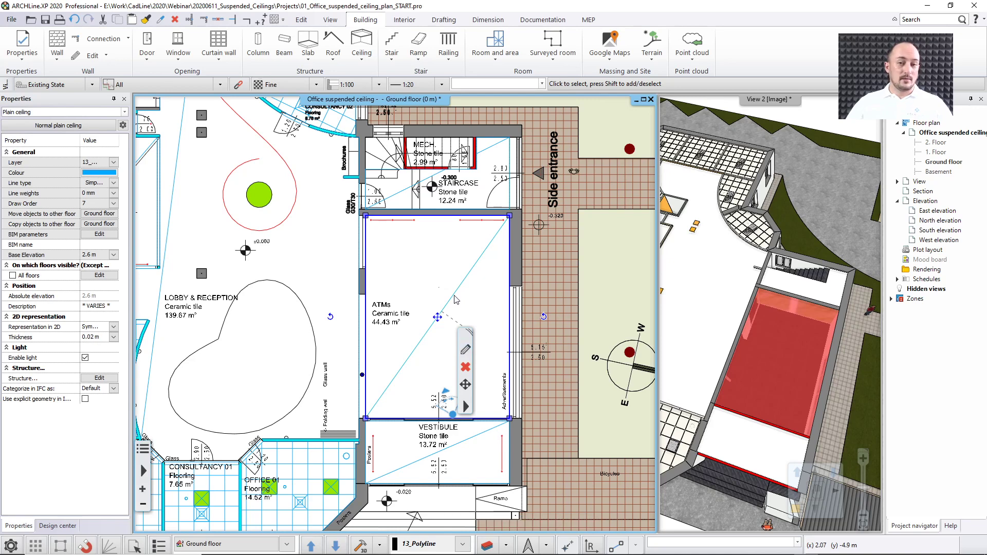
right_click(454, 299)
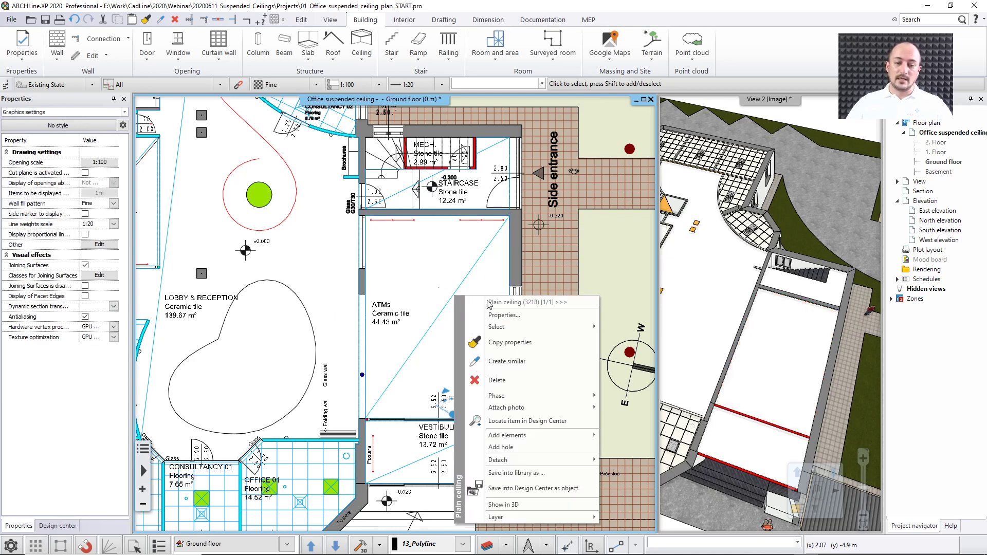
left_click(530, 315)
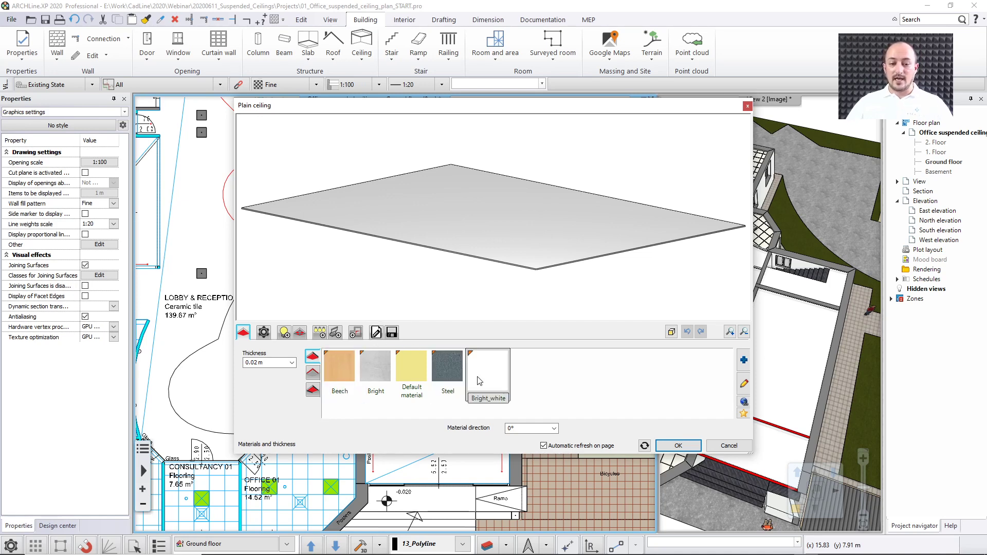
Step: Look at the material library available for the plain ceiling and inspect the ceiling preview
left_click(744, 360)
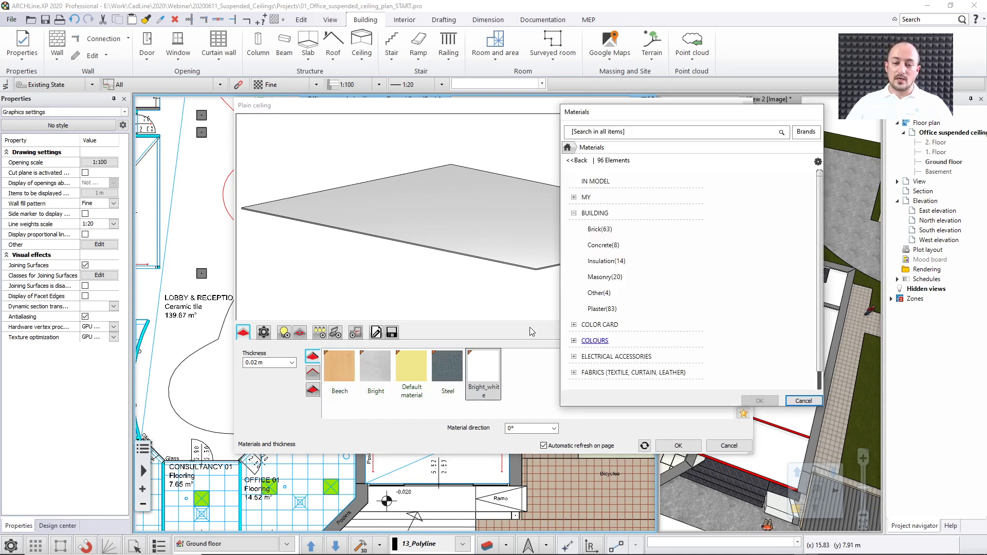
left_click(804, 400)
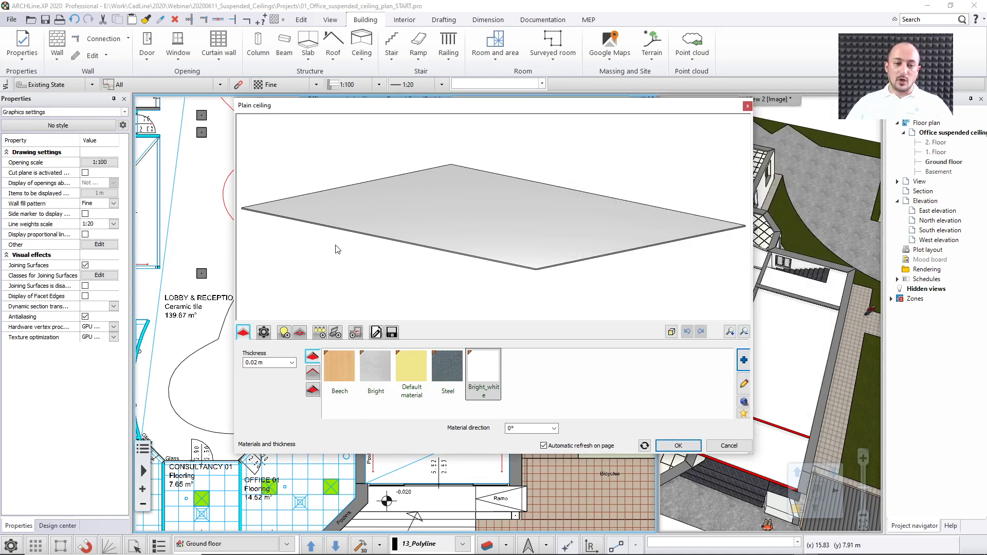
left_click_drag(335, 245, 345, 198)
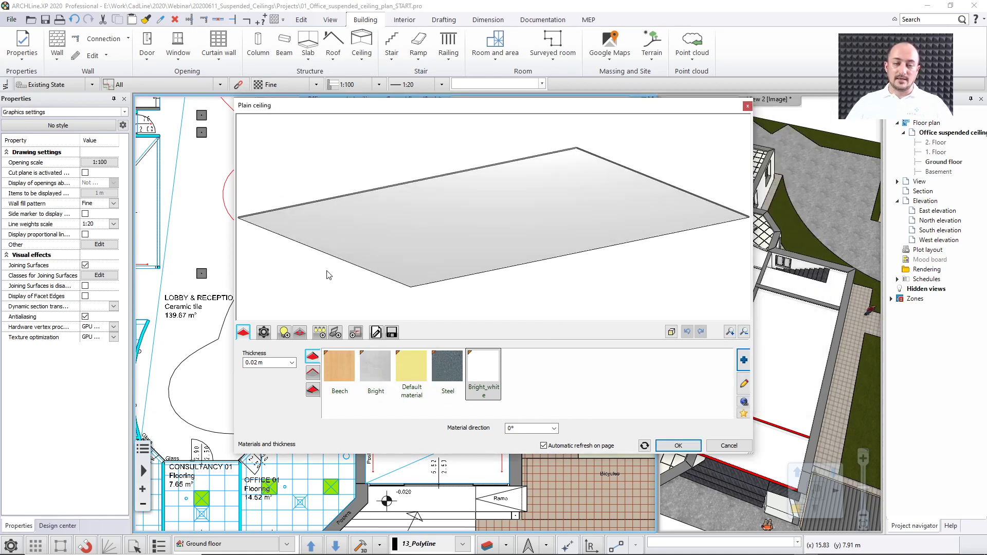
Step: Try a custom Beech material on another face of the ceiling, inspecting the preview from different sides
left_click(313, 373)
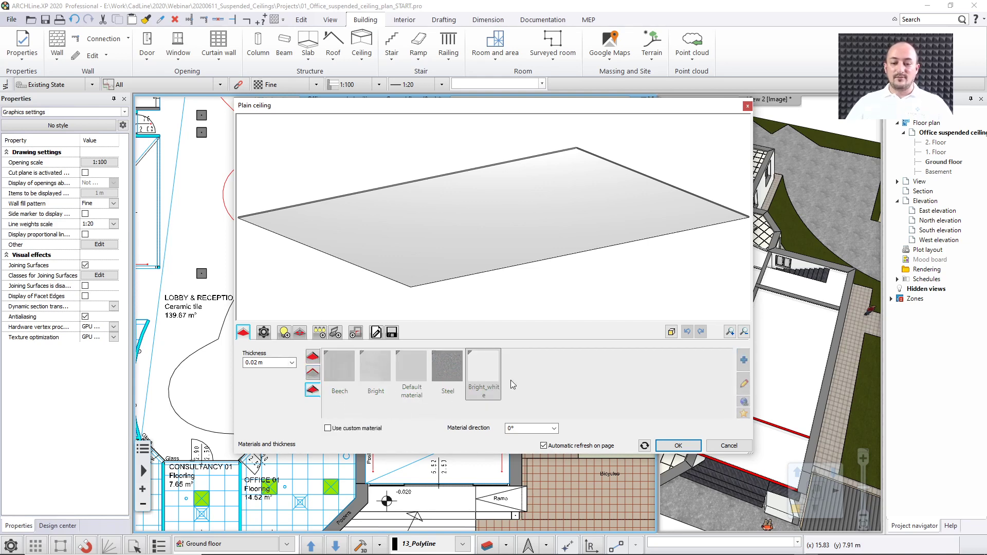
left_click(328, 428)
left_click(328, 429)
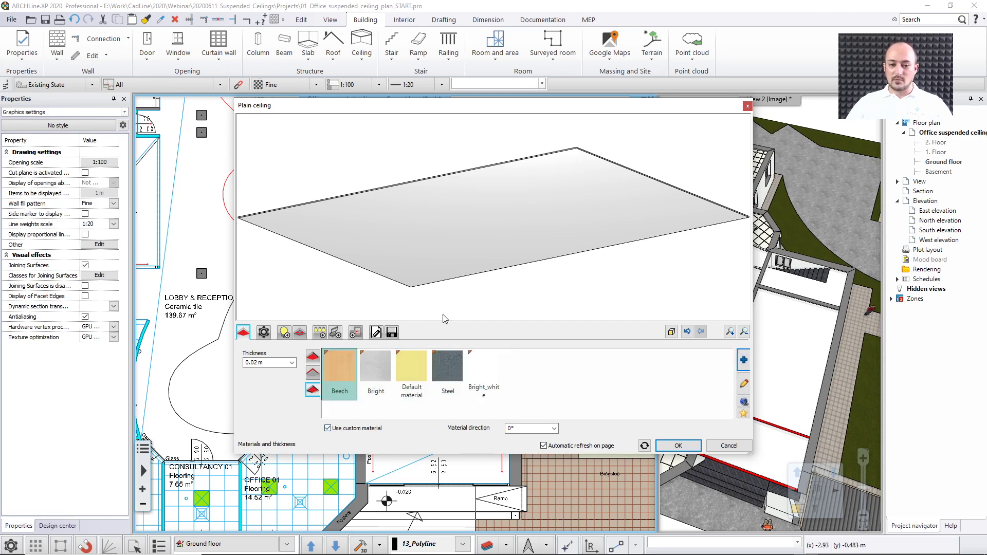
left_click_drag(447, 288, 456, 234)
left_click(328, 429)
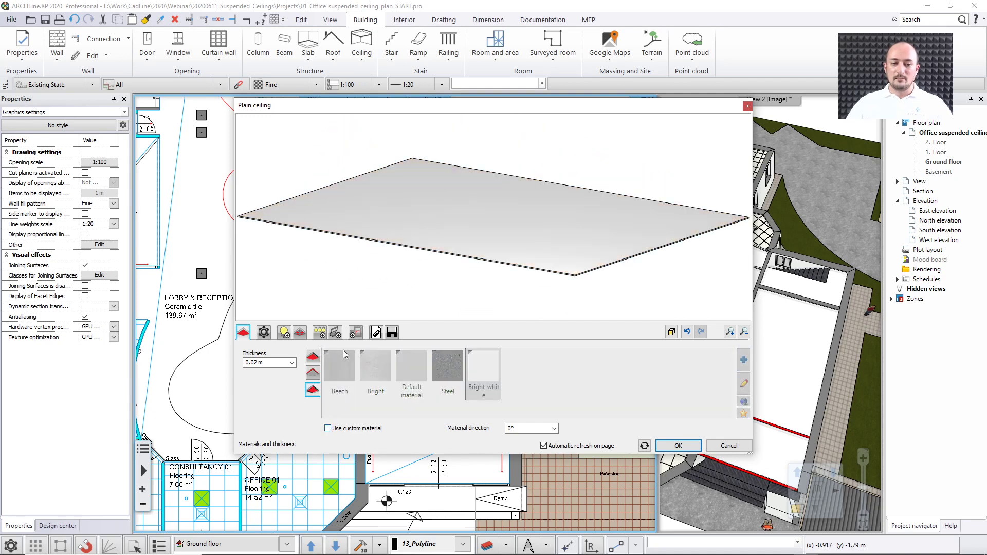
left_click_drag(353, 288, 363, 218)
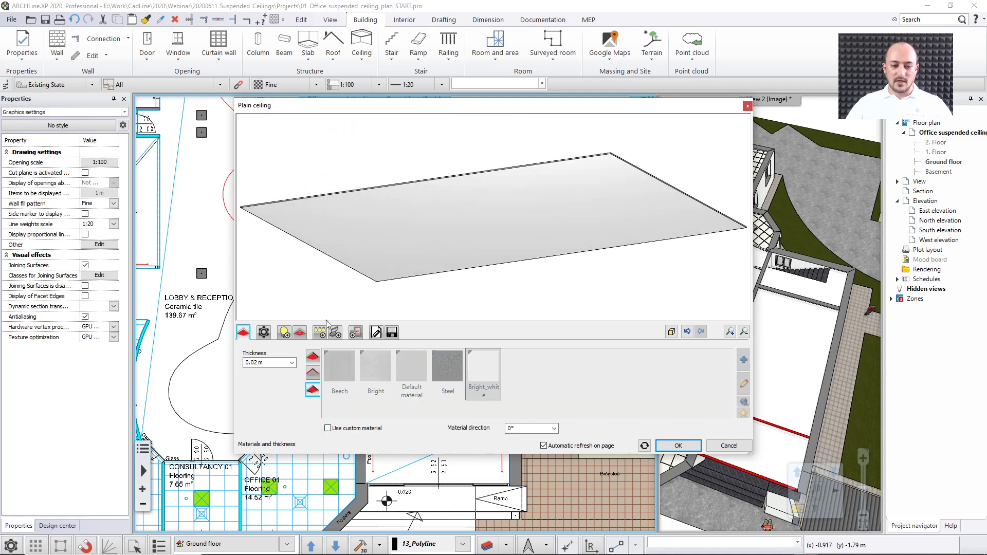
left_click(313, 357)
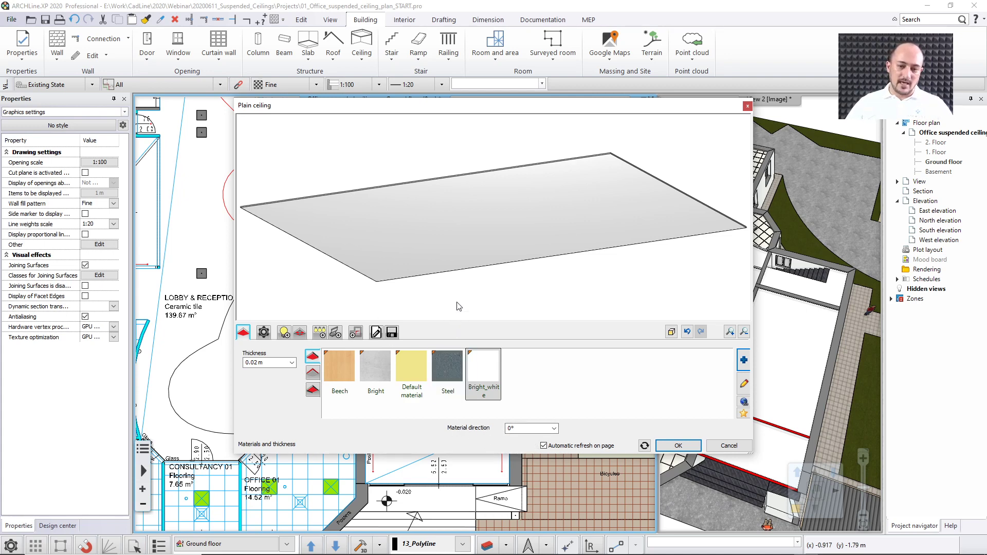
mouse_move(462, 296)
left_mouse_down()
mouse_move(462, 314)
mouse_move(462, 303)
left_mouse_up()
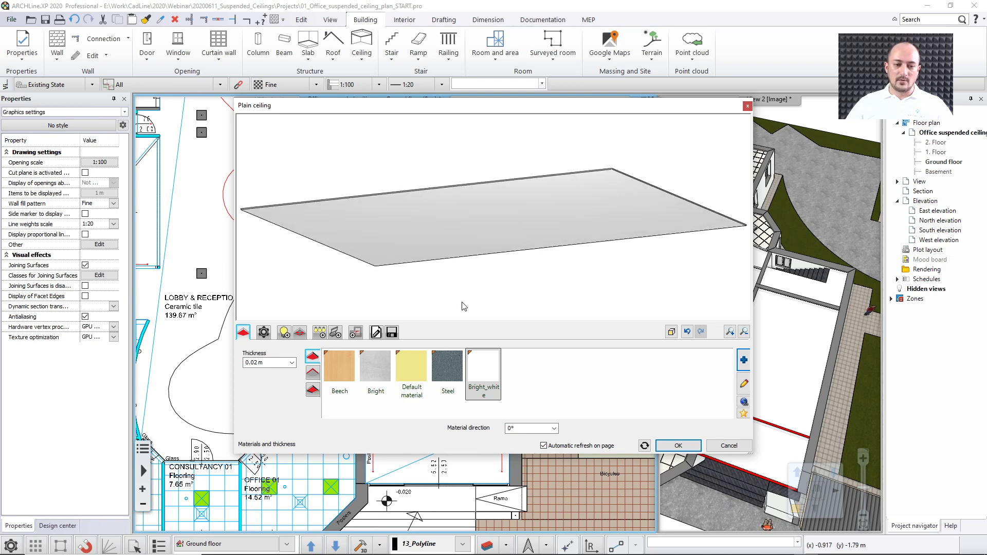
Step: Examine the ceiling's default units for single lamps, series of spot lamps and borders
left_click(264, 333)
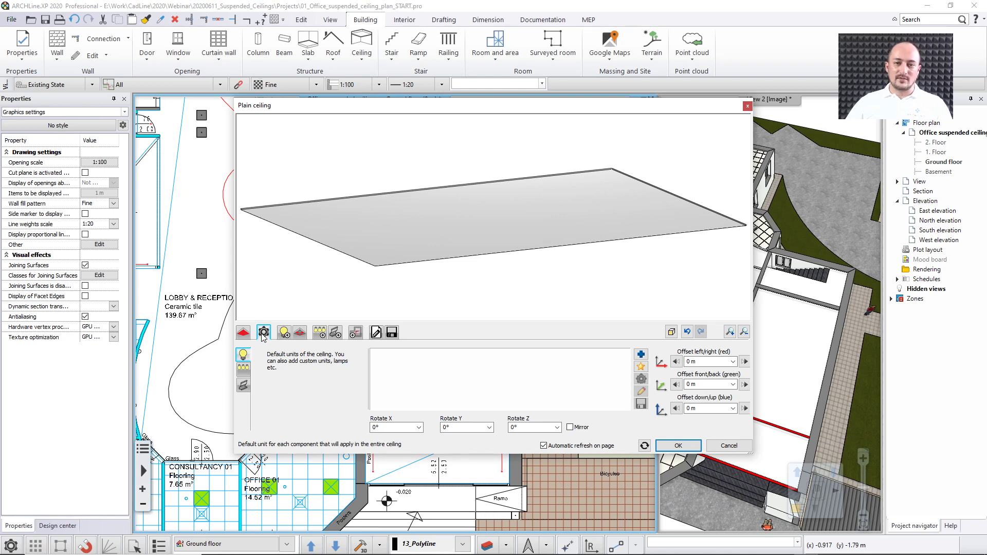
left_click(244, 369)
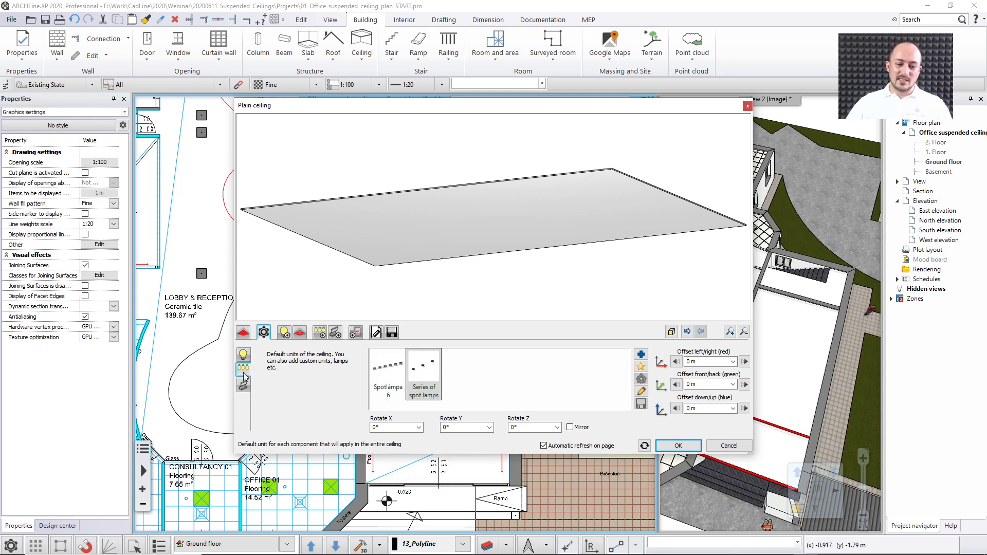
left_click(244, 387)
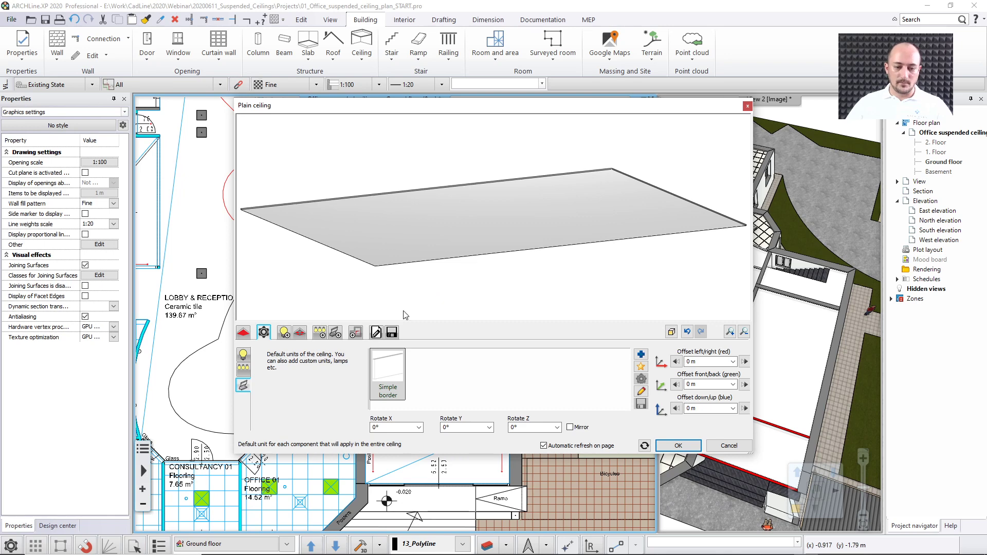
left_click(243, 368)
left_click(244, 355)
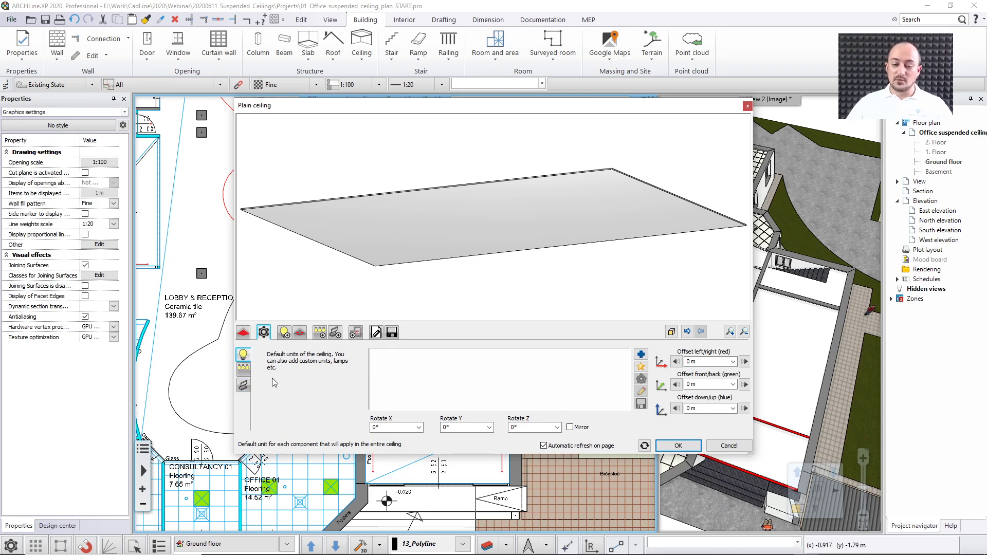
left_click(245, 372)
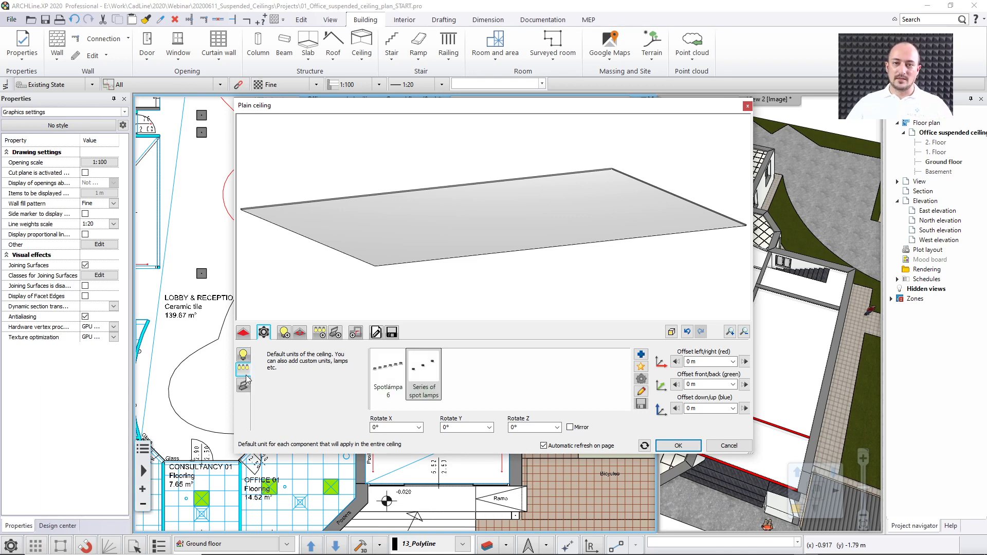
left_click(244, 355)
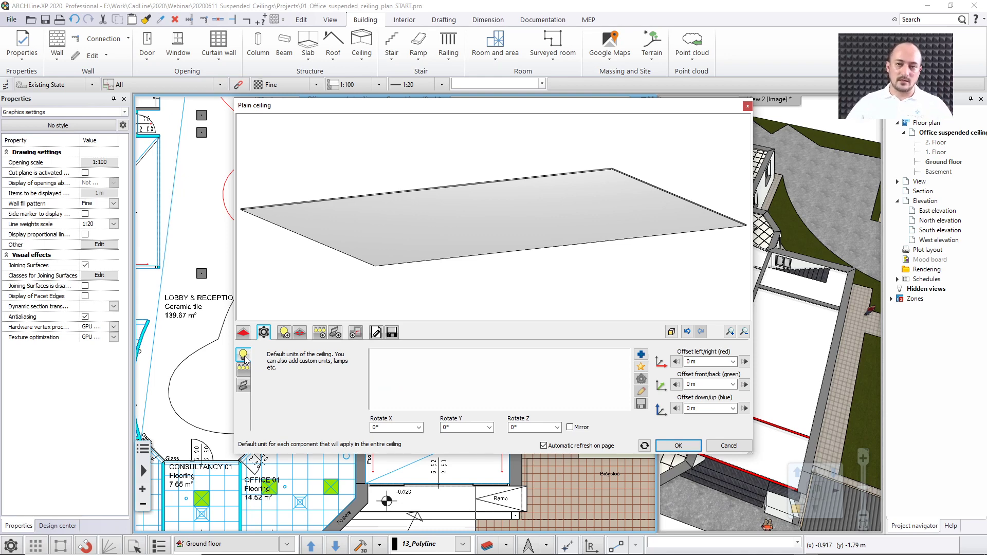
Step: Look through the ceiling's single lamp, custom object and lighting settings, returning to the default units
left_click(284, 332)
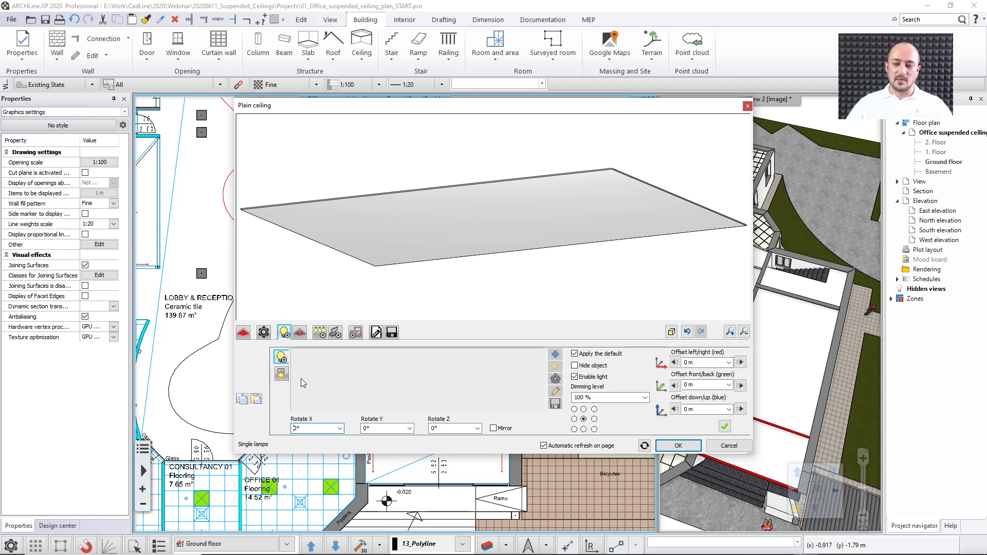
left_click(300, 333)
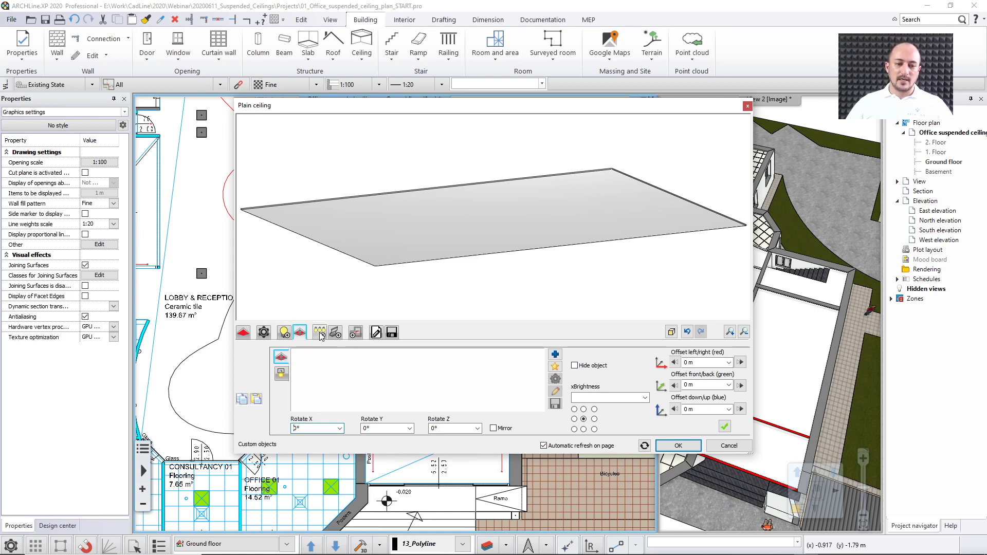
left_click(319, 333)
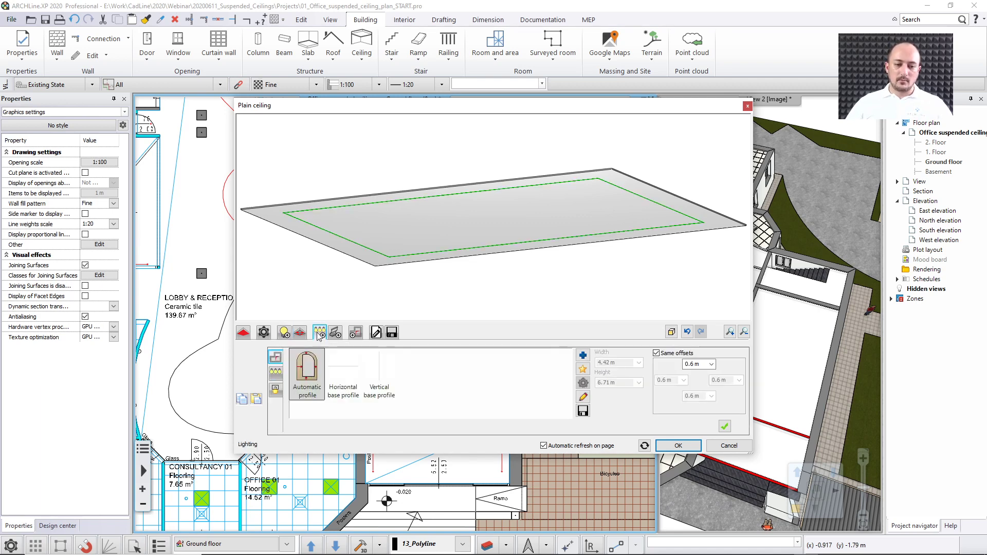
left_click(264, 332)
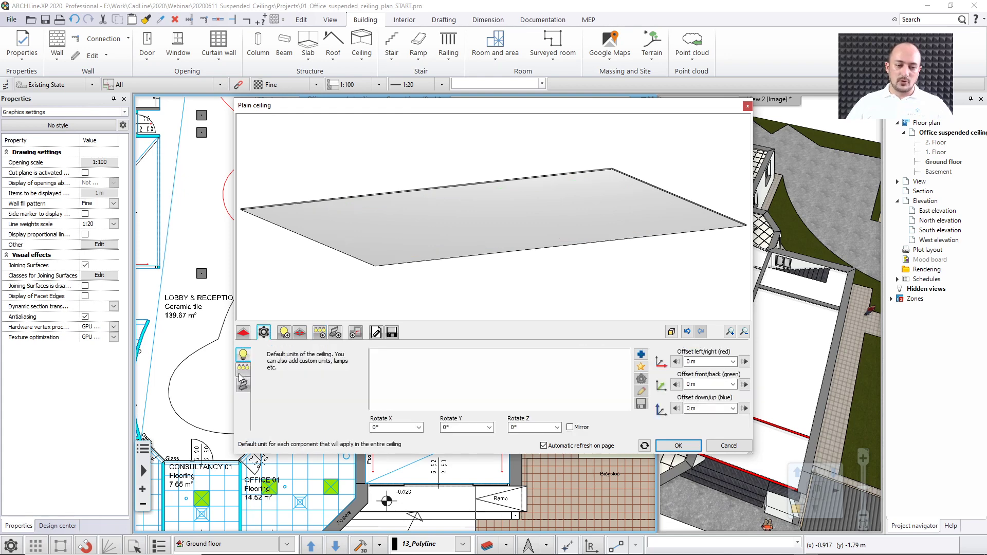
Step: Set the same offset of 0.3 m on all sides for the ceiling's automatic lighting profile and refresh the preview
left_click(319, 332)
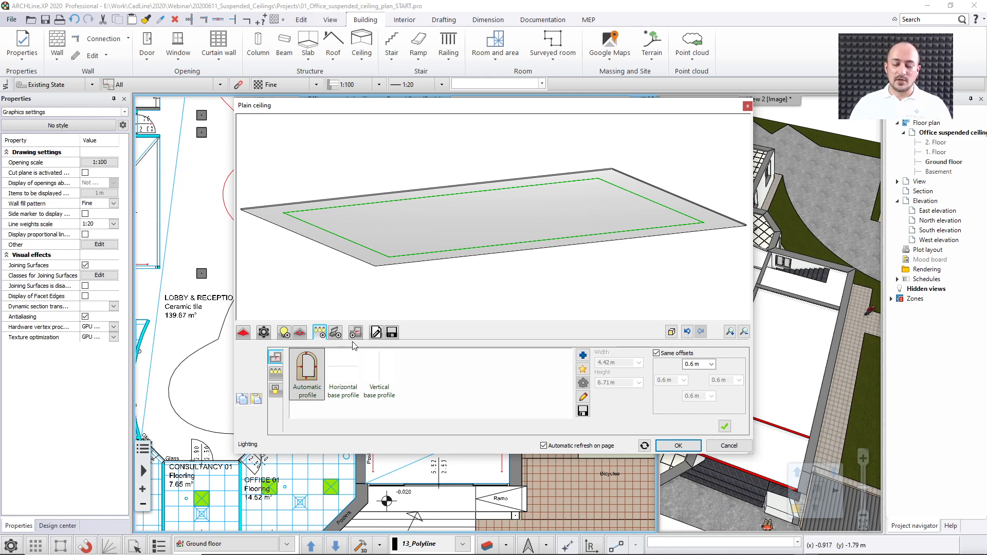
left_click_drag(456, 302, 437, 280)
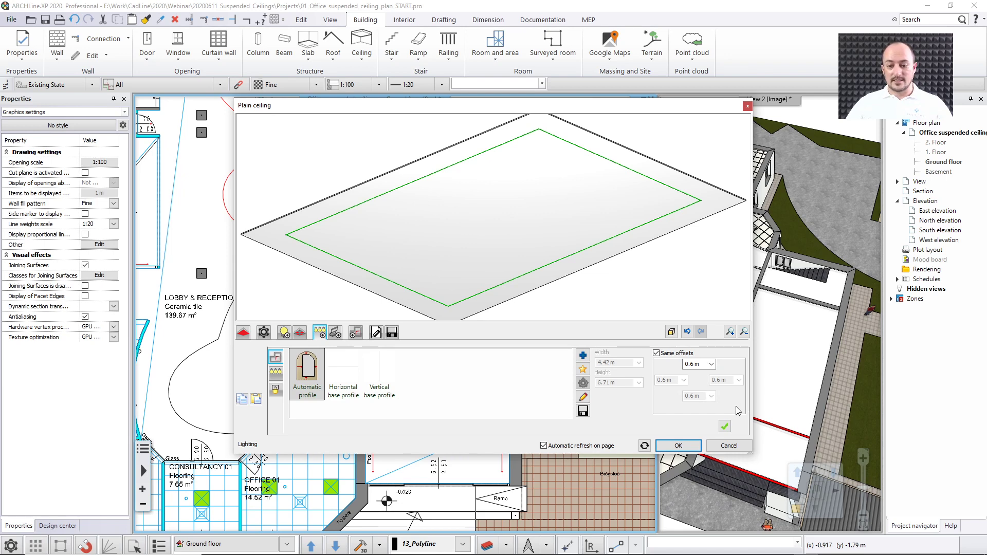
left_click(693, 364)
left_click_drag(690, 364, 715, 369)
type("3")
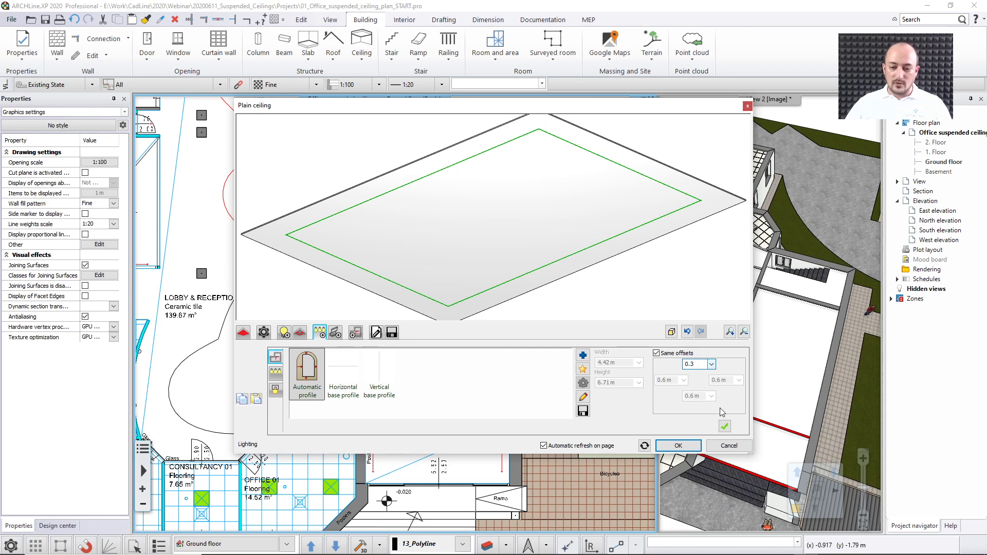
left_click(646, 446)
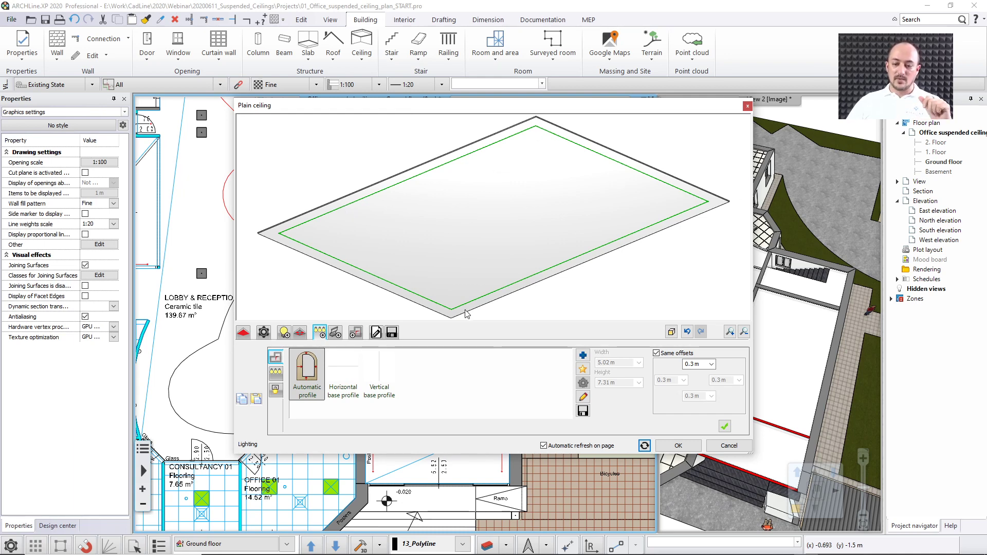
Step: Set the automatic lighting profile's same offset to 0.6 m on all sides and refresh the preview
double_click(692, 364)
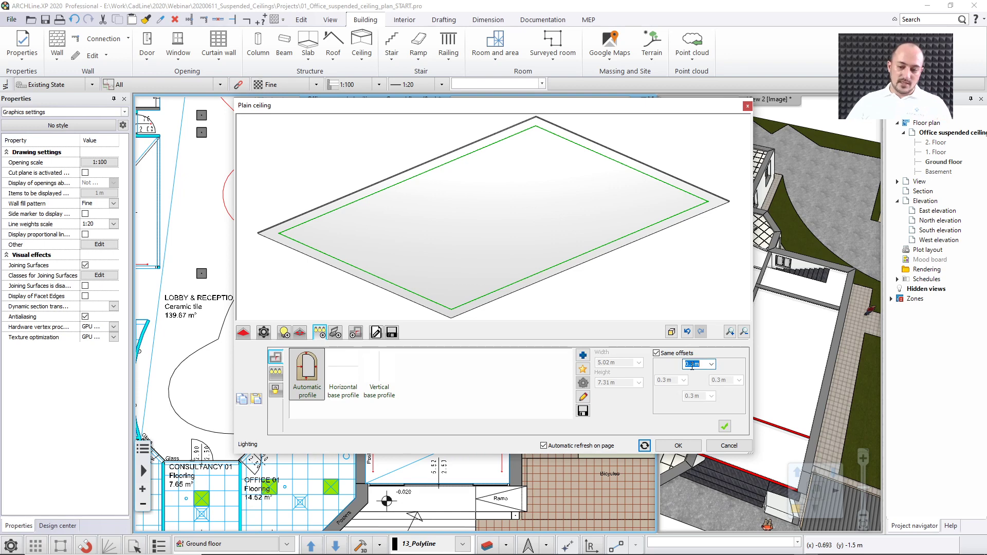
left_click_drag(691, 366, 704, 362)
type("6")
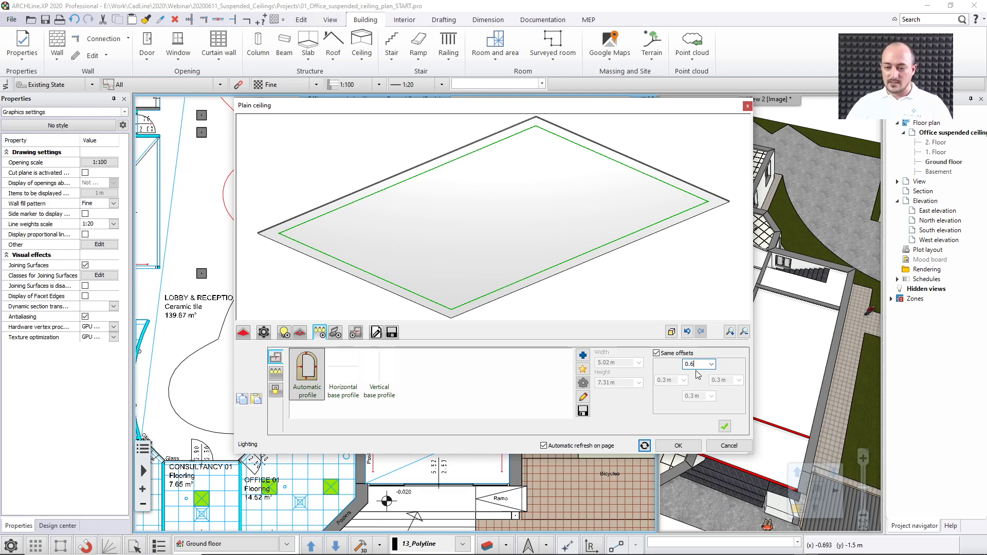
left_click(645, 445)
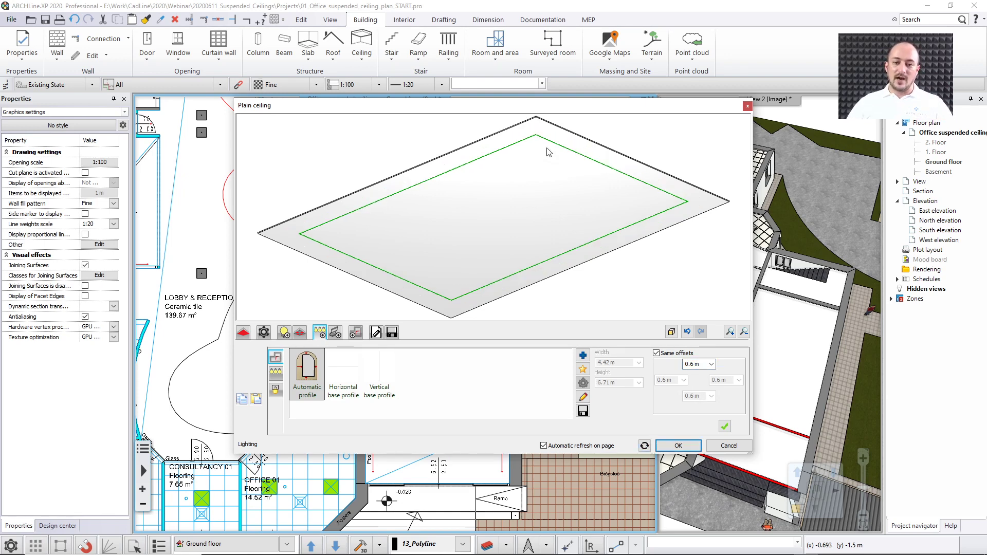
Step: Choose the 600 mm series of spot lamps as the ceiling's default lamp series
left_click(277, 373)
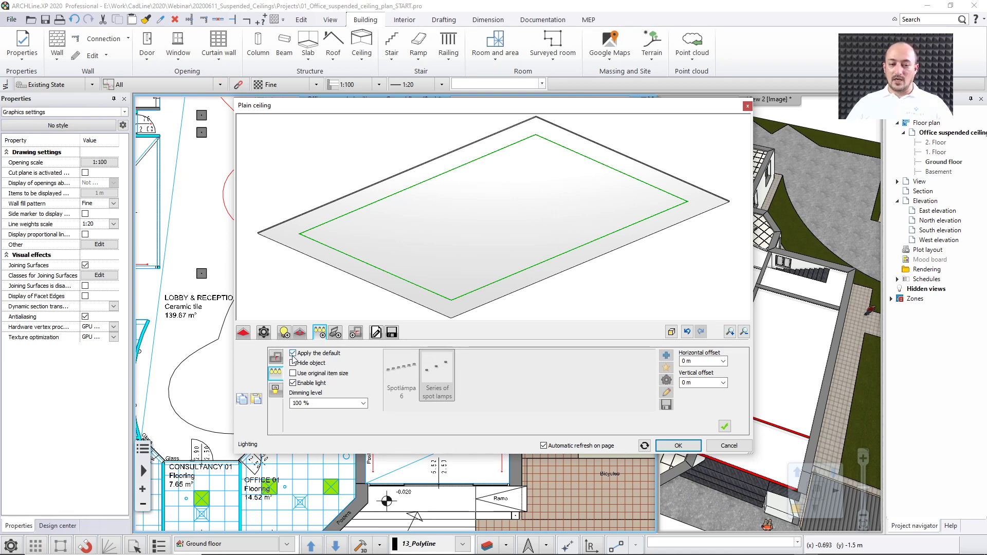
left_click(264, 332)
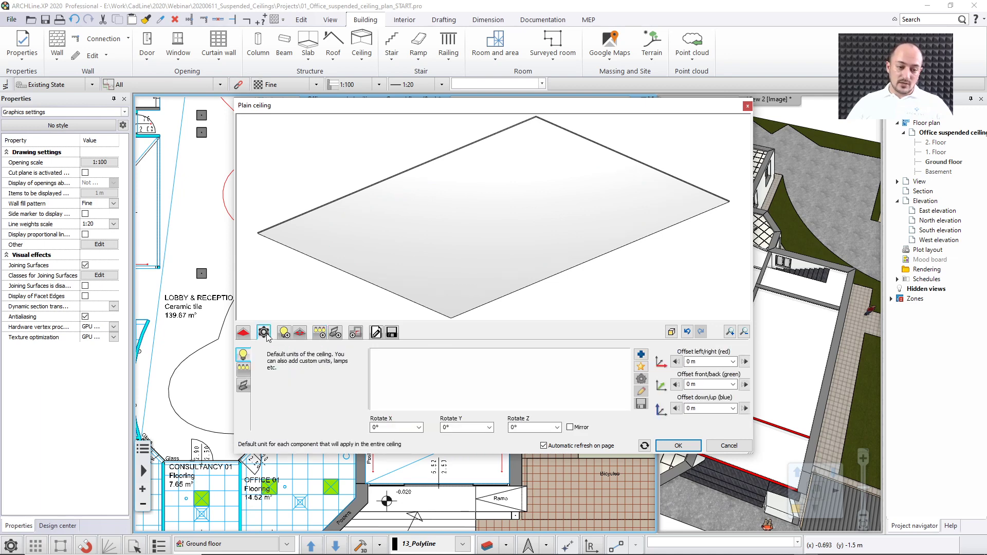
left_click(245, 369)
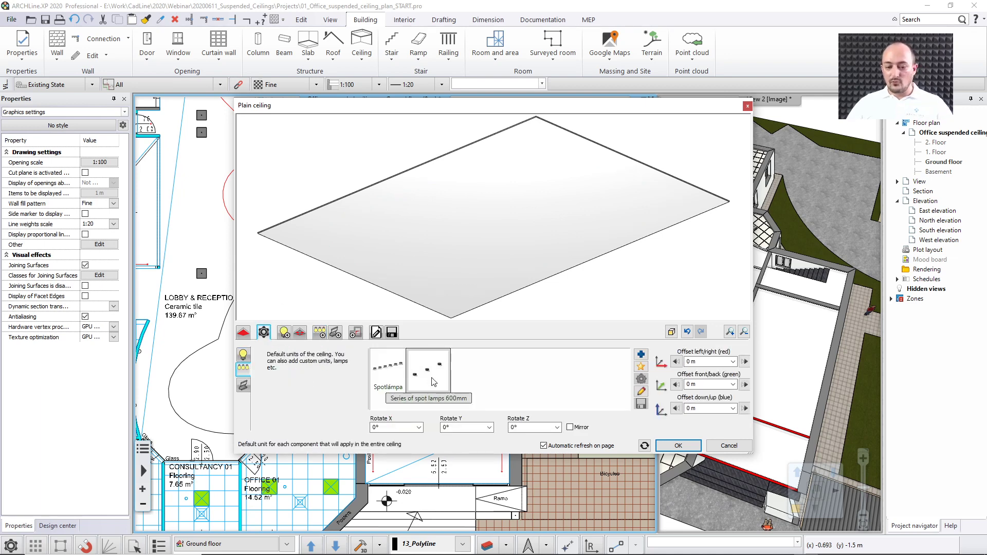
left_click(443, 383)
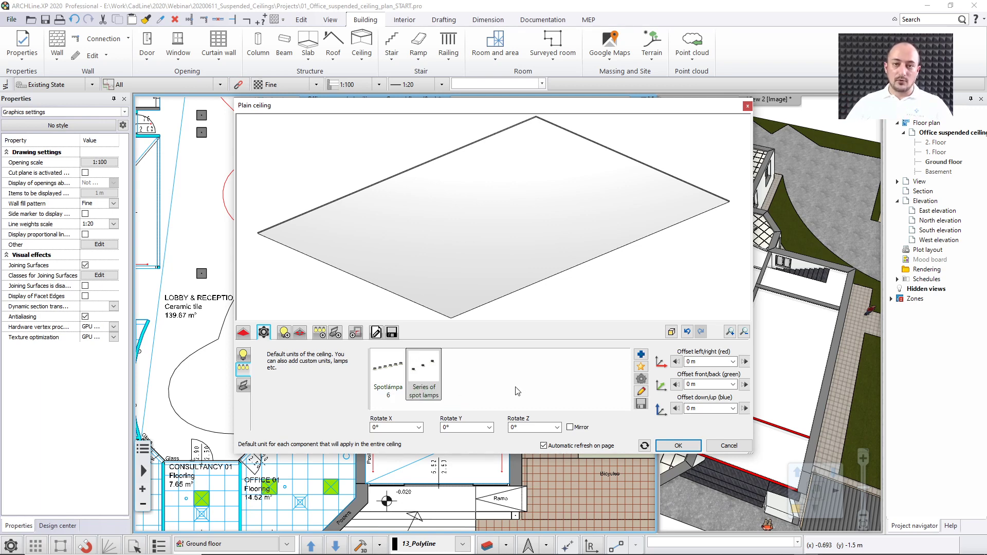
Step: Place the default spot lamp series along the automatic lighting profile and inspect the lamps up close in the preview
left_click(319, 332)
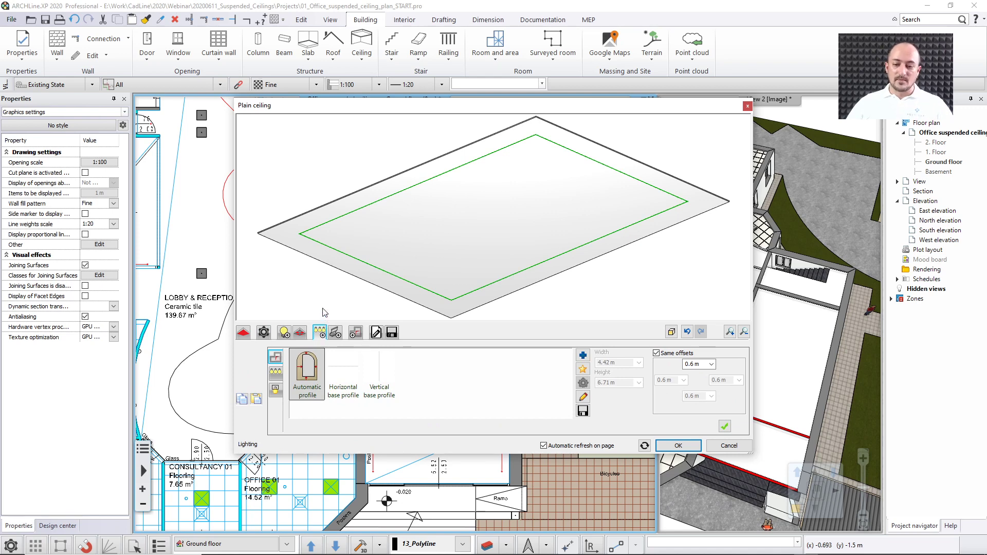
left_click(276, 371)
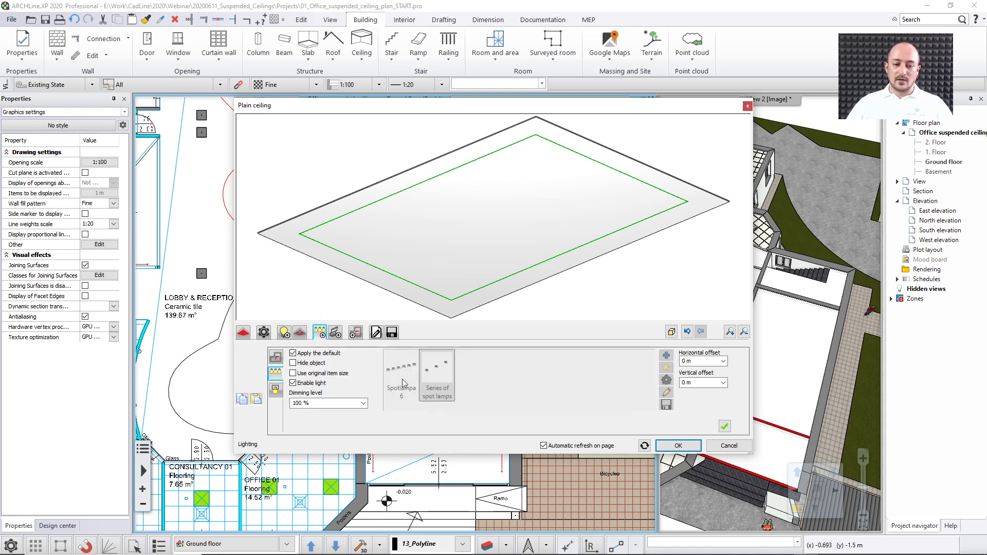
left_click(275, 356)
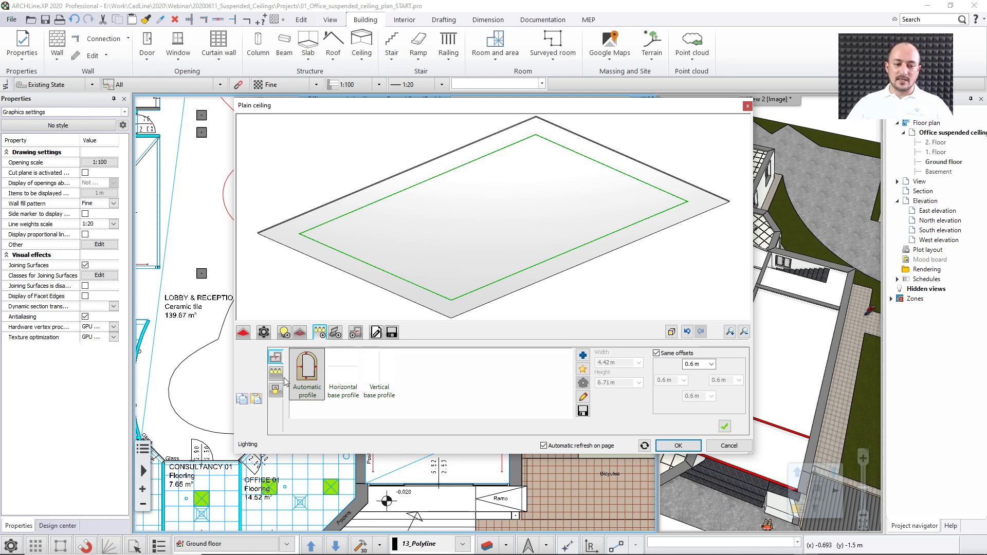
left_click(725, 426)
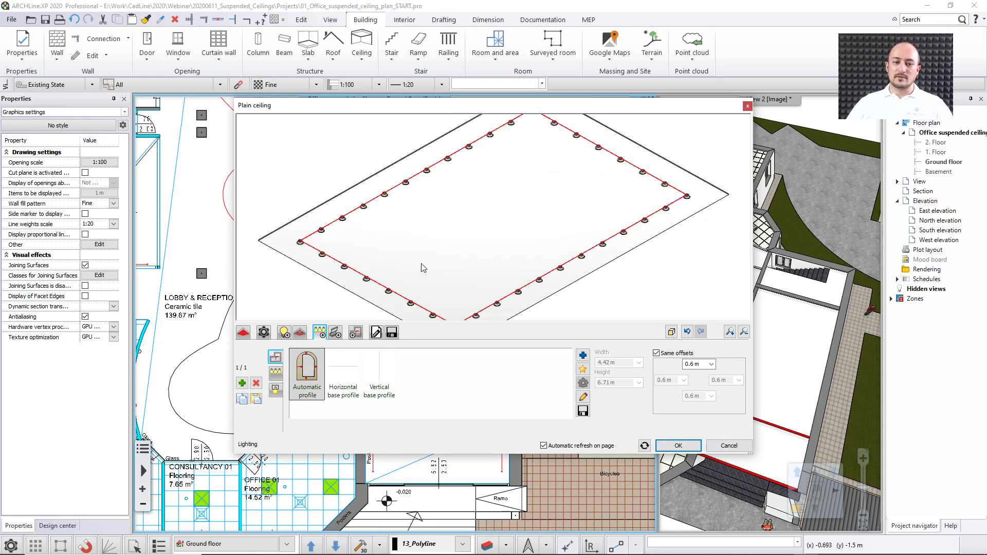
scroll(656, 290, "down", 1)
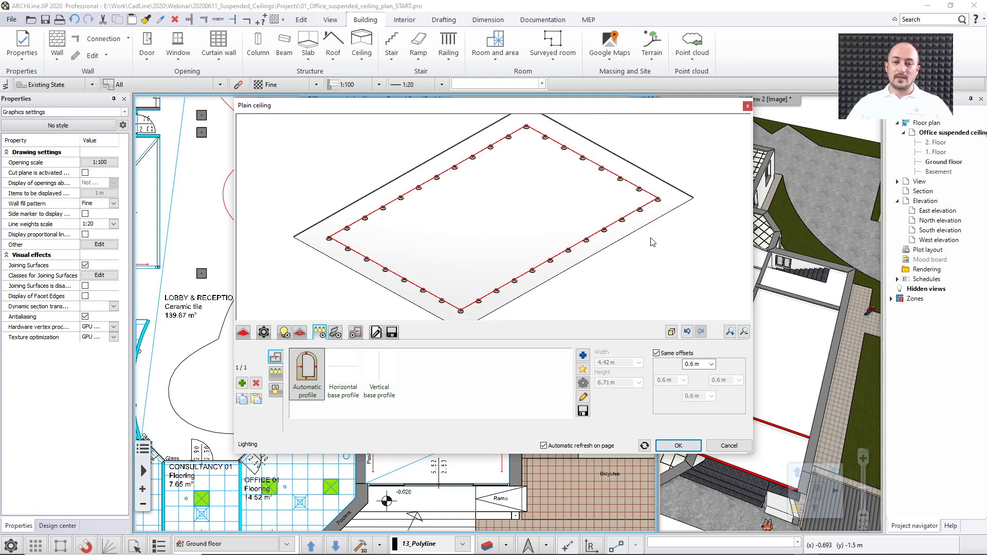
scroll(653, 243, "up", 1)
scroll(469, 177, "up", 2)
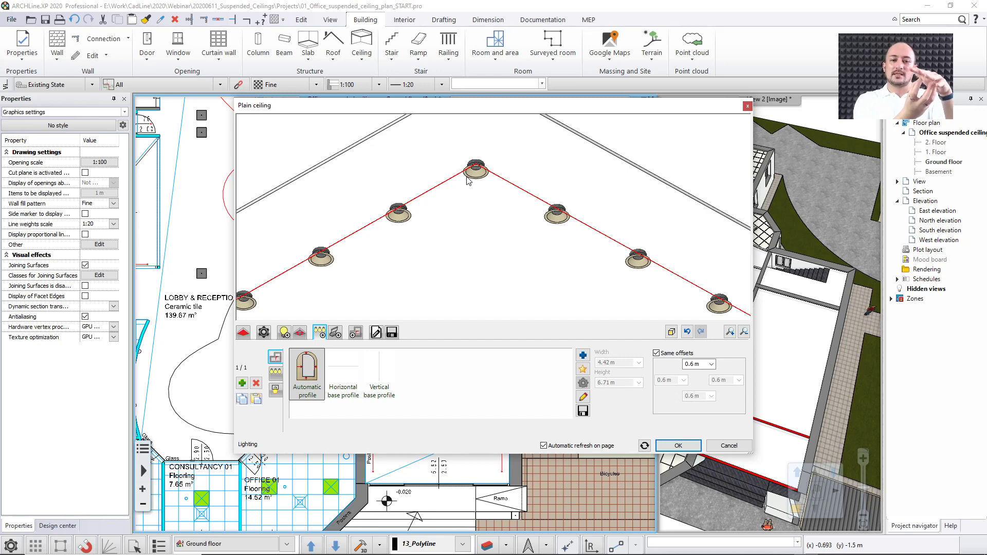
Step: Set the spot lamp series' vertical offset to 0.04 m and check how the lamps sit in the ceiling
left_click(276, 374)
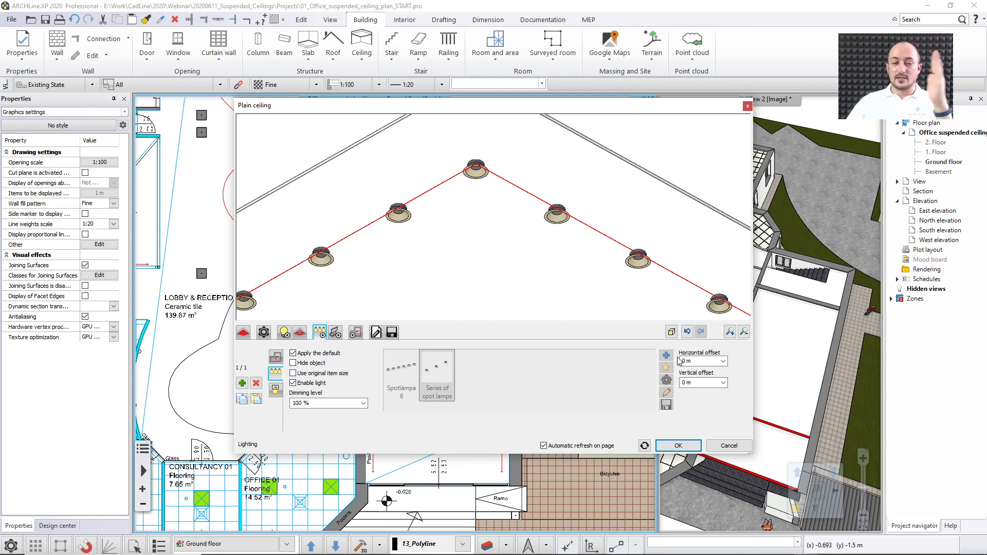
left_click(686, 382)
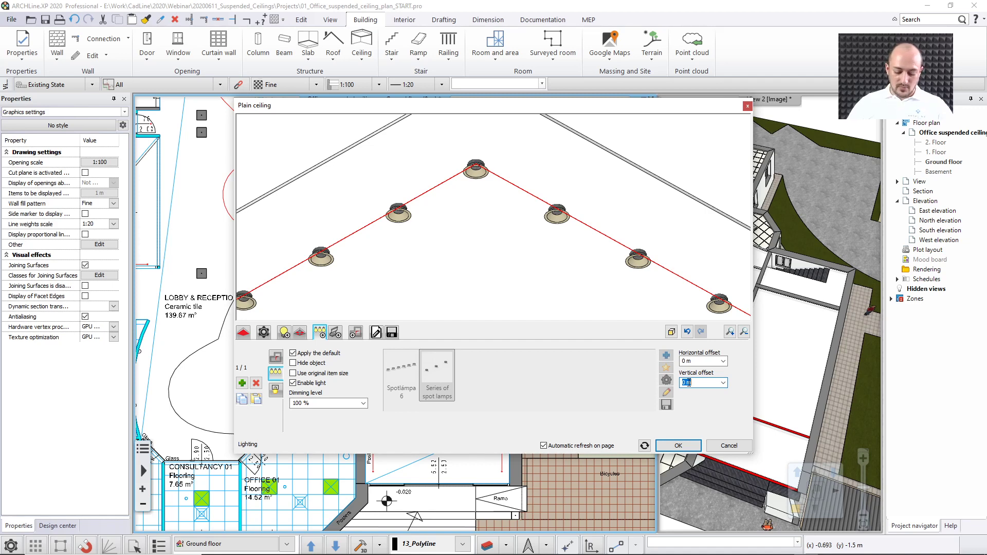
type("0.04")
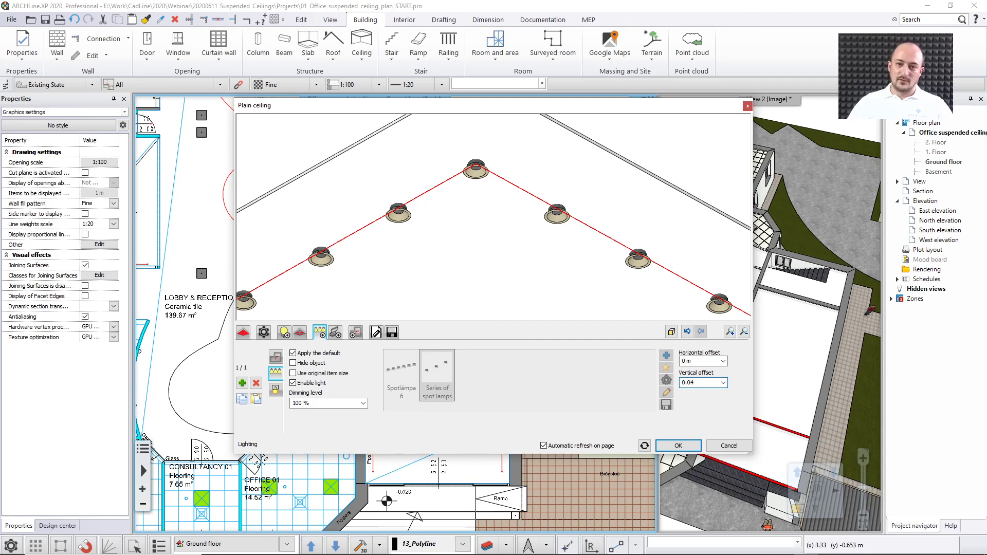
key("Return")
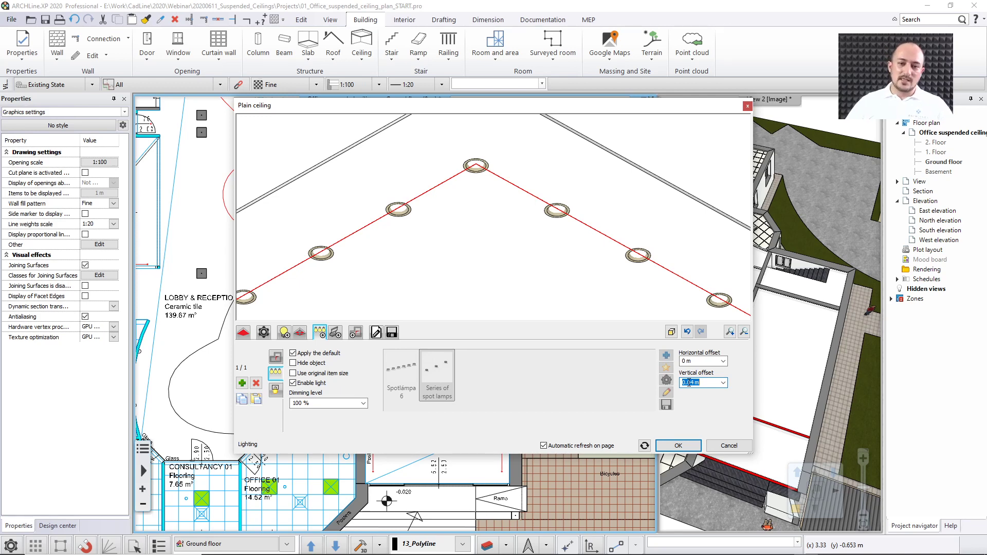
left_click(556, 230)
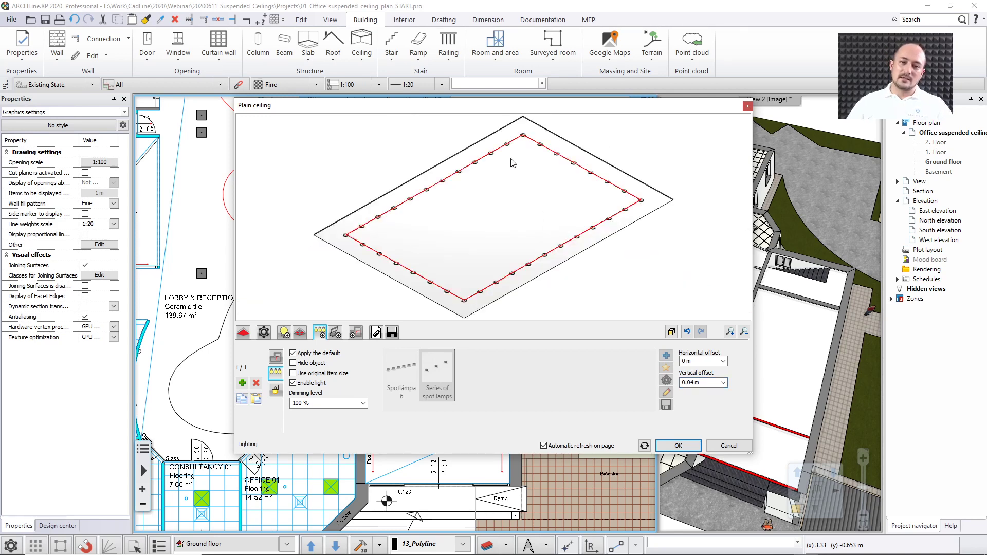
scroll(518, 153, "up", 4)
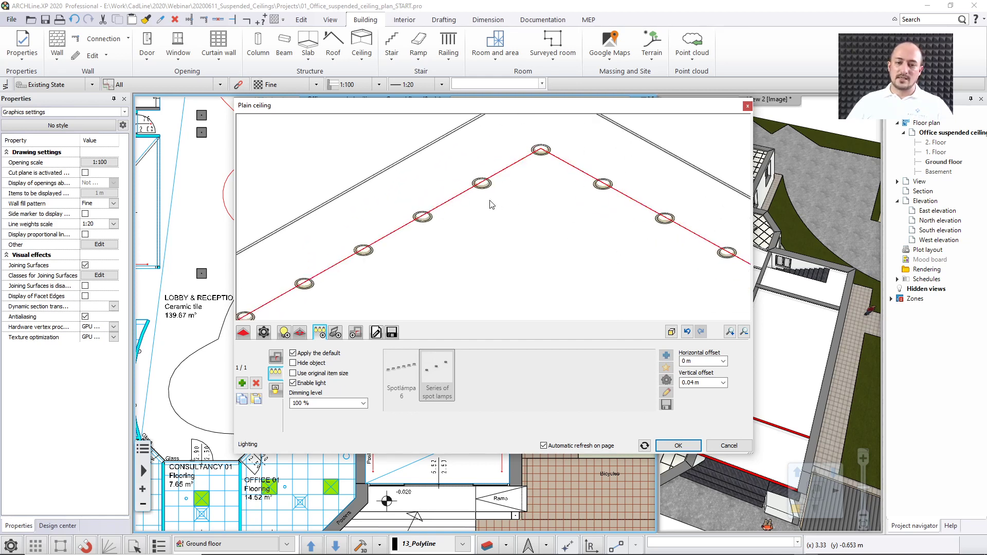
scroll(489, 206, "up", 3)
scroll(482, 206, "up", 2)
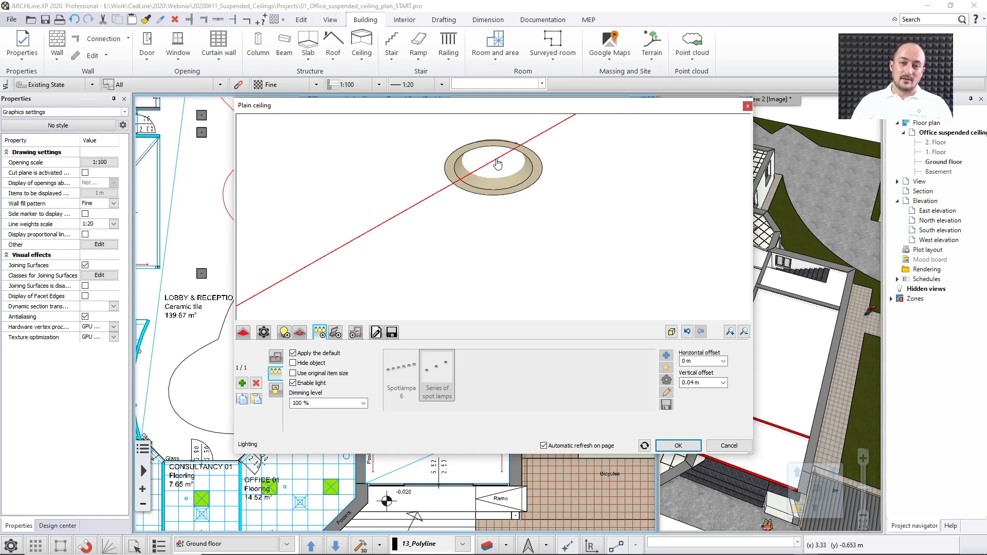
Step: Make holes in the false ceiling for the spot lamps using the Circle profile, and look through the general profile library
left_click(275, 391)
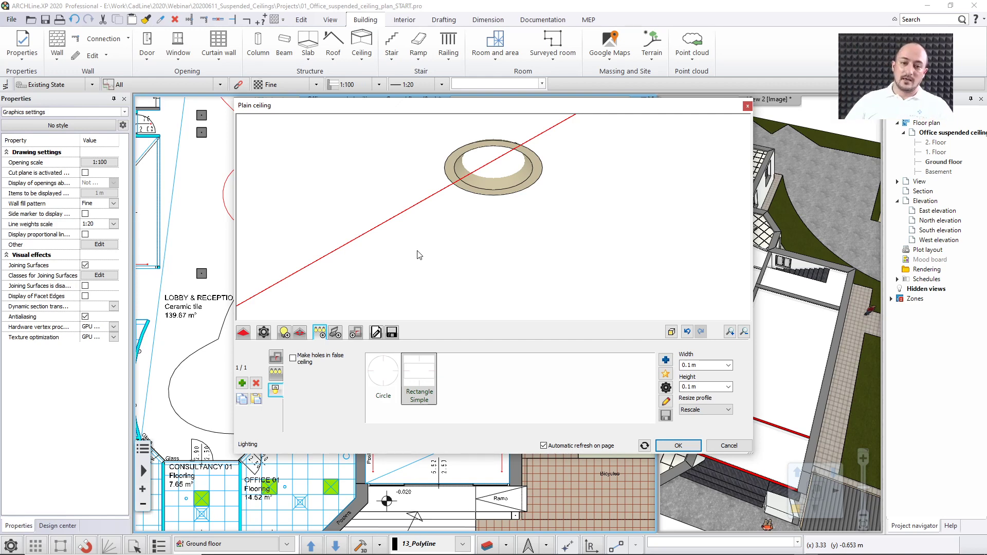
left_click(293, 358)
left_click(386, 371)
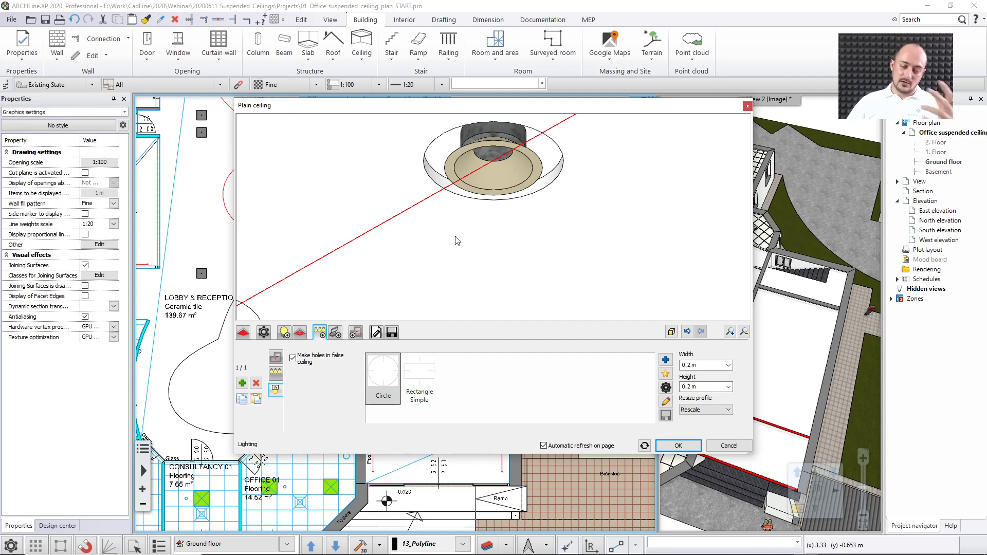
left_click(665, 360)
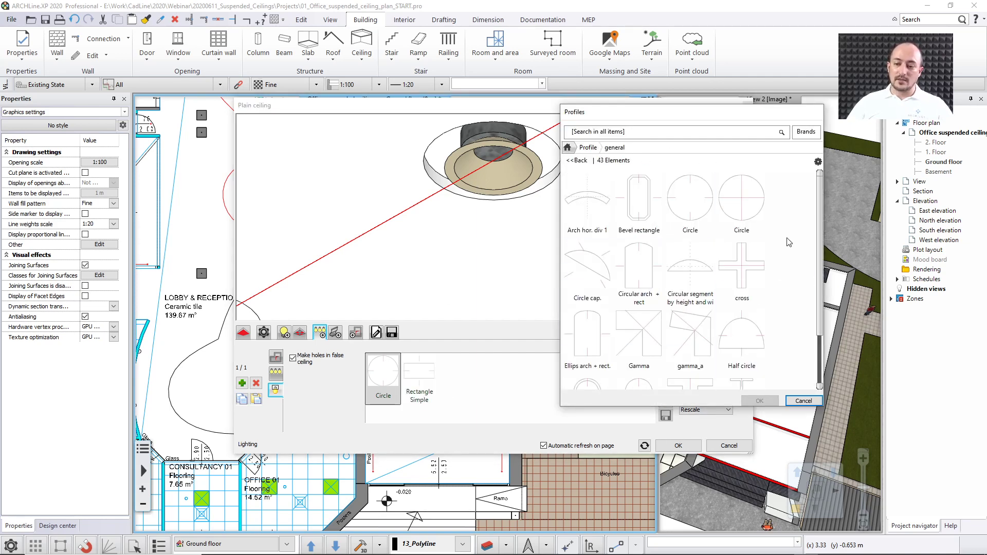
left_click(802, 401)
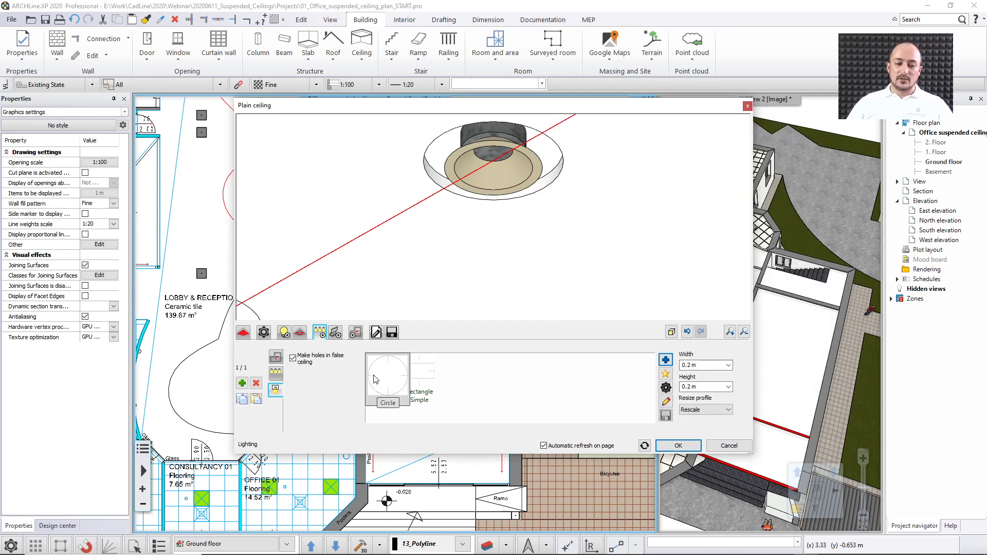
Step: Set the circular lamp holes' width and height to 0.1 m and check their fit around the lamps
middle_click(576, 265)
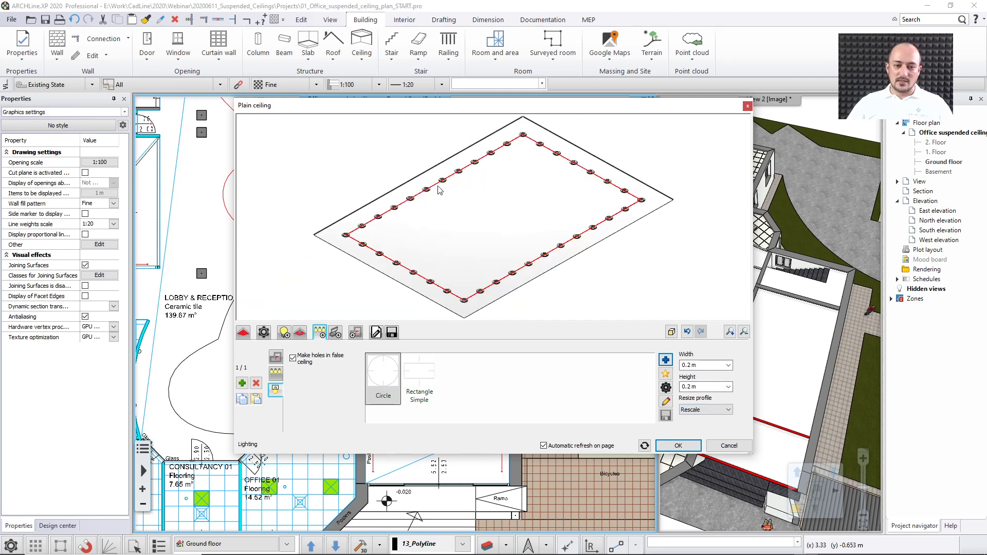
scroll(439, 189, "up", 3)
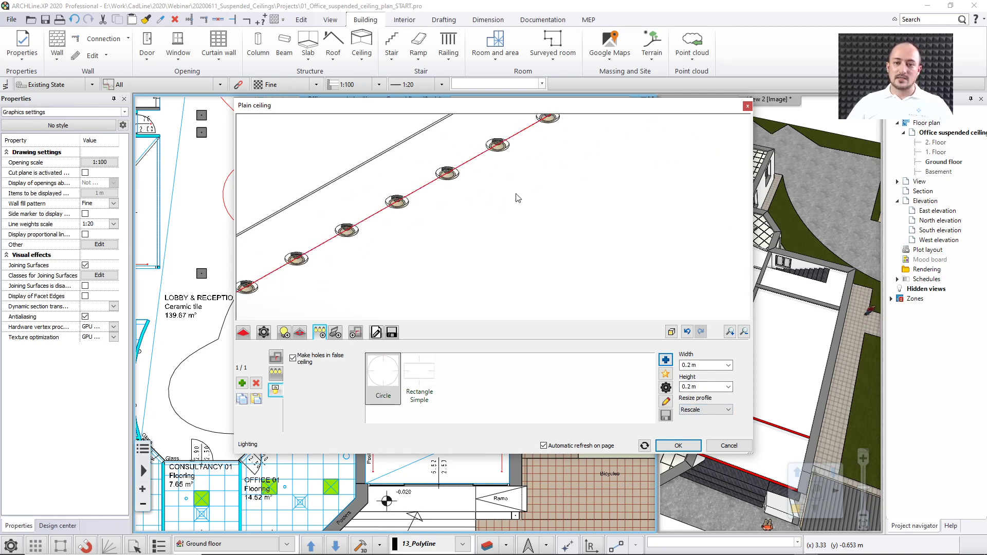
left_click(727, 366)
left_click(715, 375)
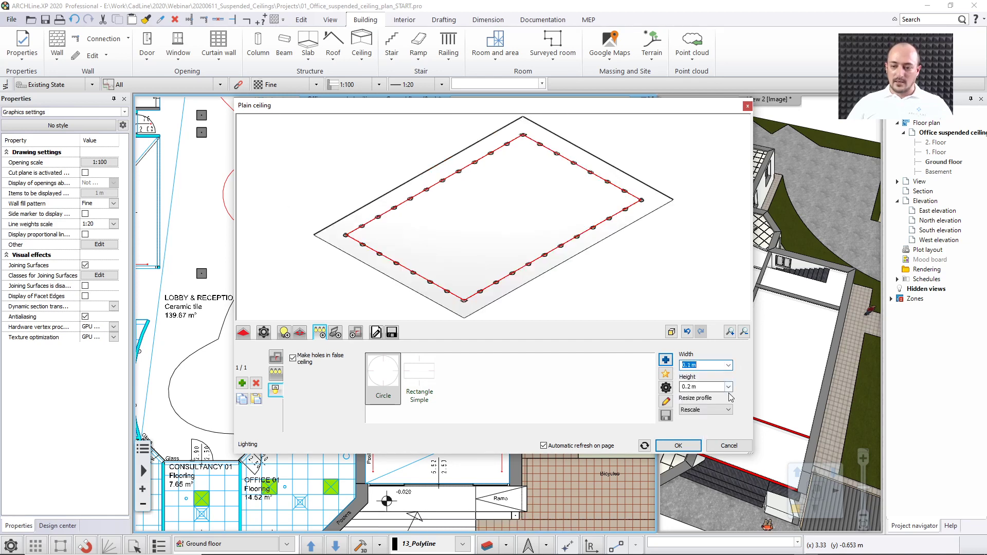
left_click(728, 387)
left_click(696, 398)
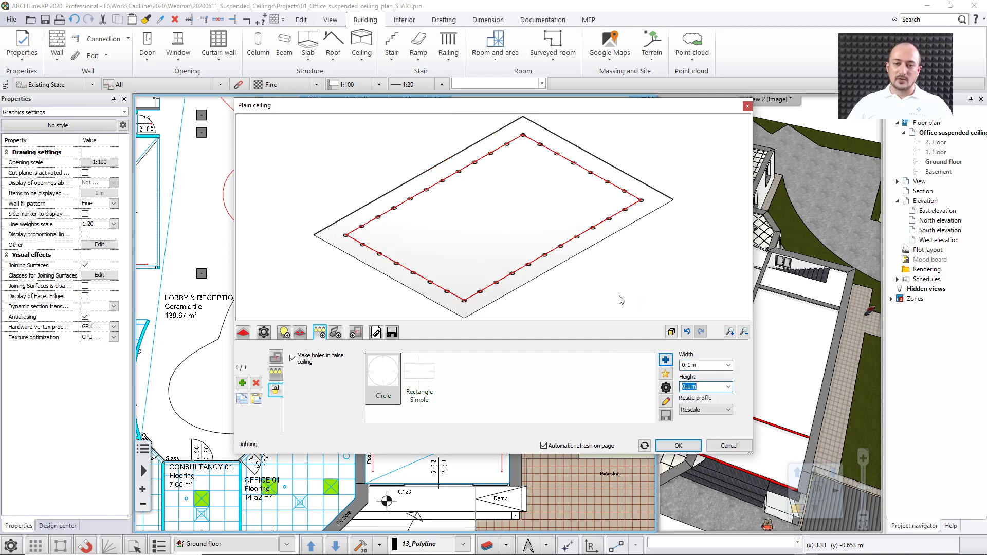
scroll(509, 203, "up", 5)
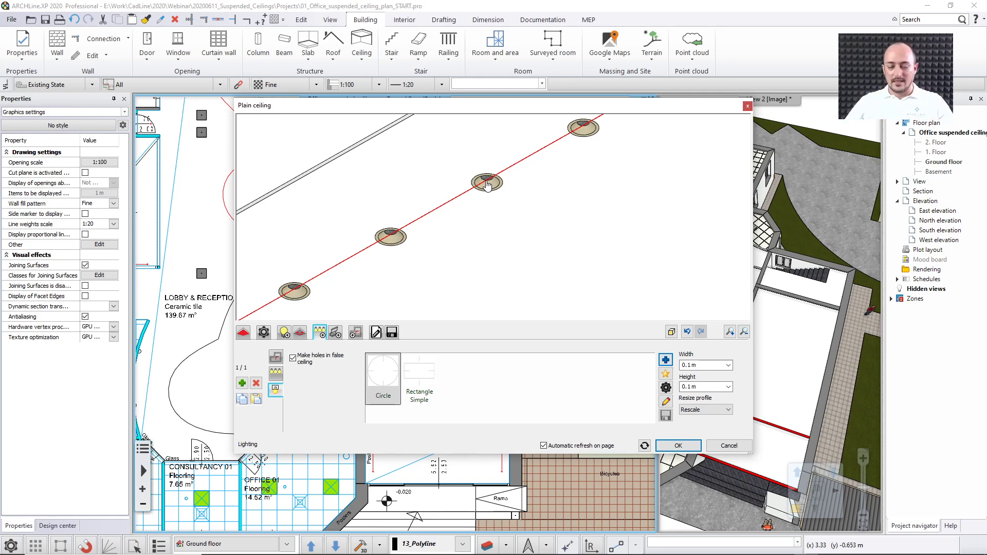
scroll(487, 184, "down", 5)
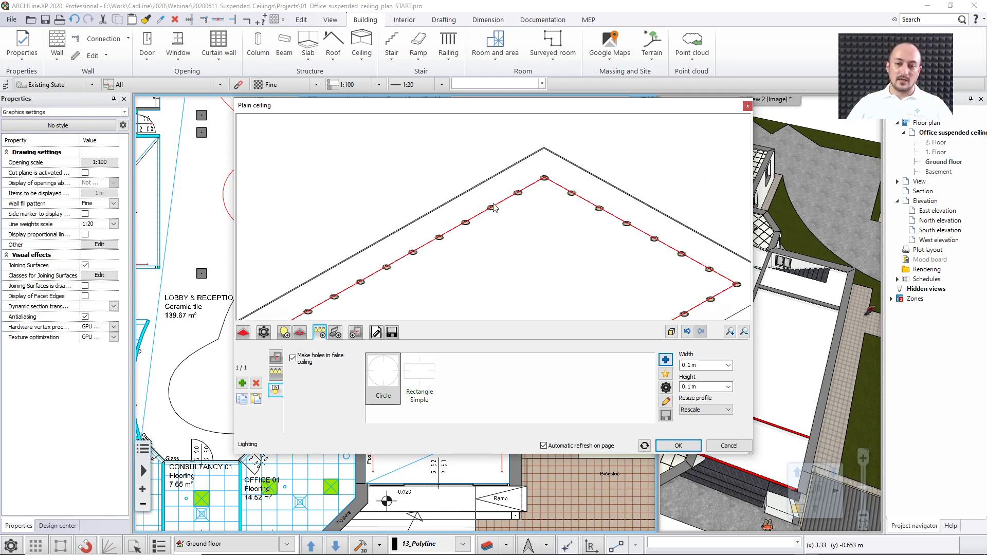
scroll(492, 206, "down", 3)
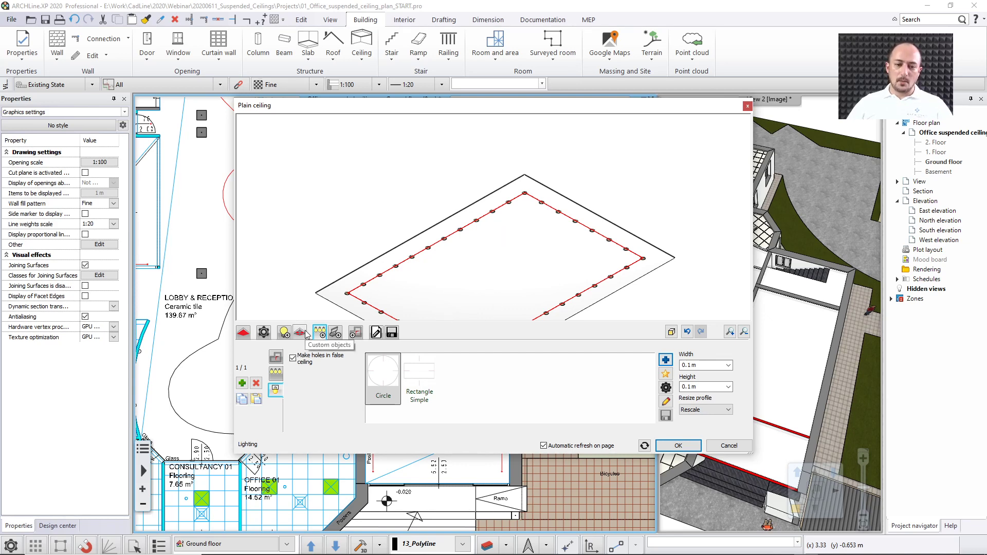
Step: Look through the ceiling's moulding profile and border settings, and open the settings for holes and inserts
left_click(335, 333)
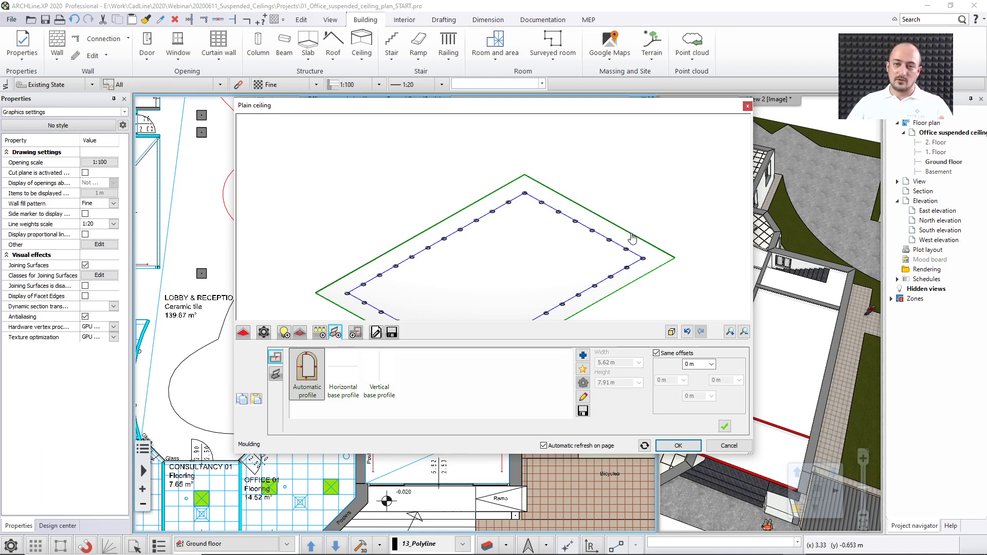
left_click(276, 375)
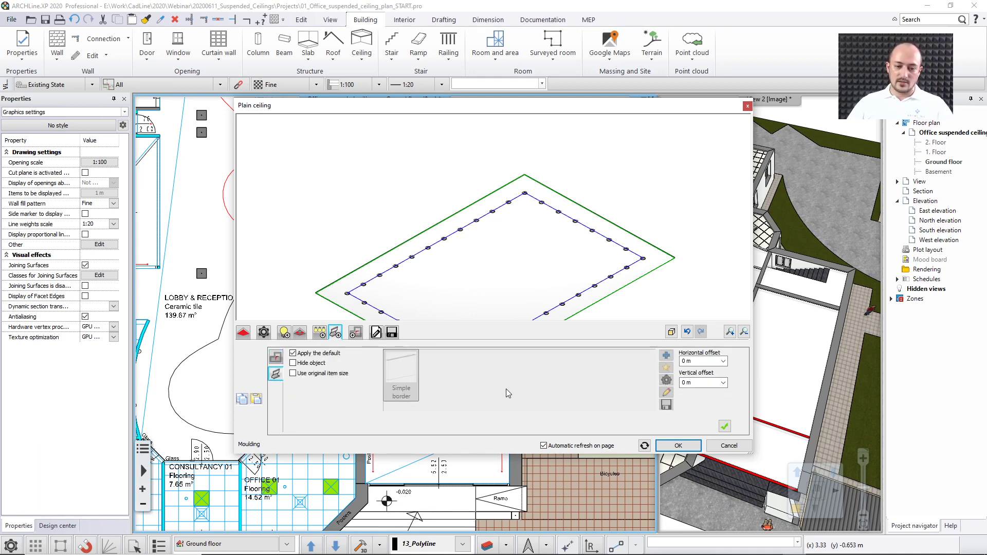
left_click(276, 358)
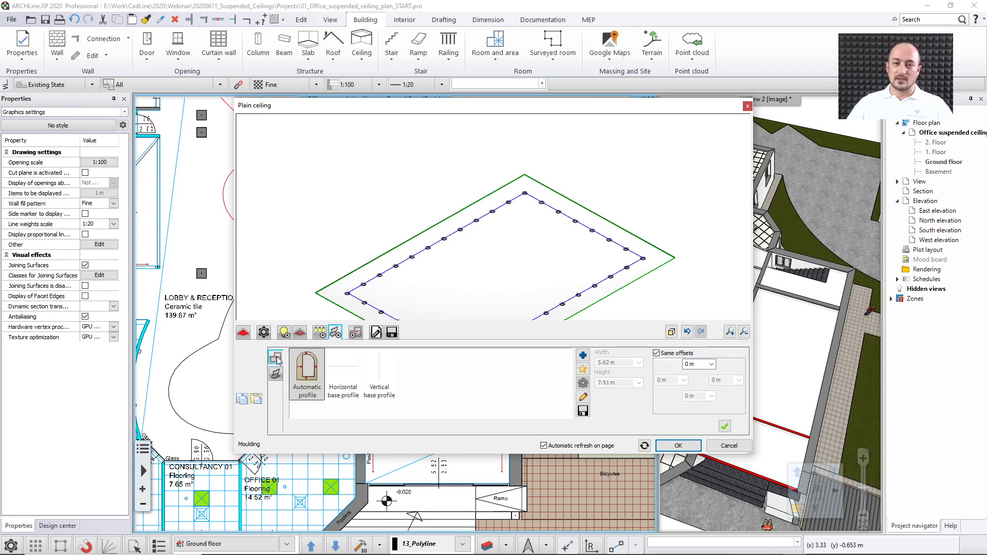
left_click(356, 333)
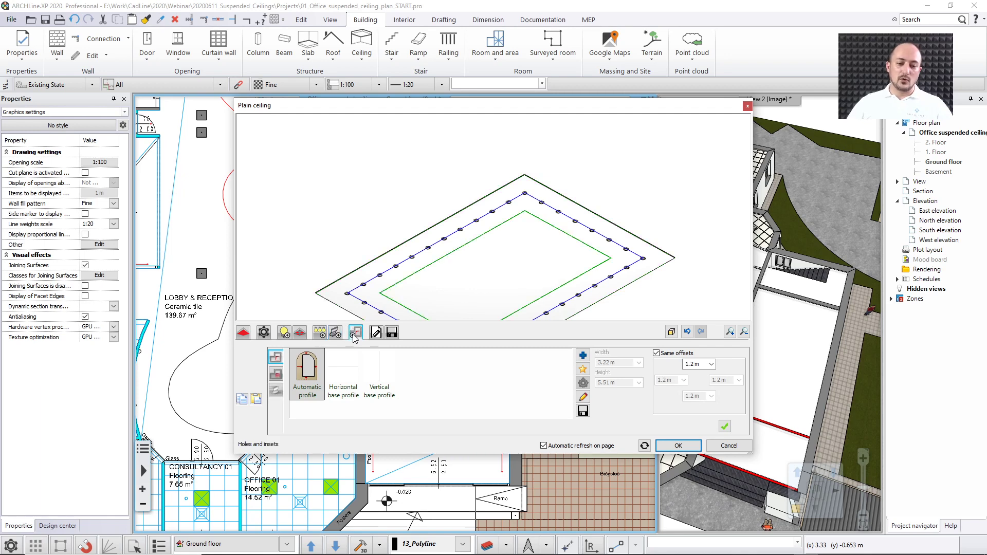
Step: Cut a central hole in the ceiling using the Automatic profile with equal 1.2 m offsets on all sides
mouse_move(383, 222)
middle_mouse_down()
mouse_move(411, 203)
mouse_move(437, 232)
mouse_move(366, 222)
middle_mouse_up()
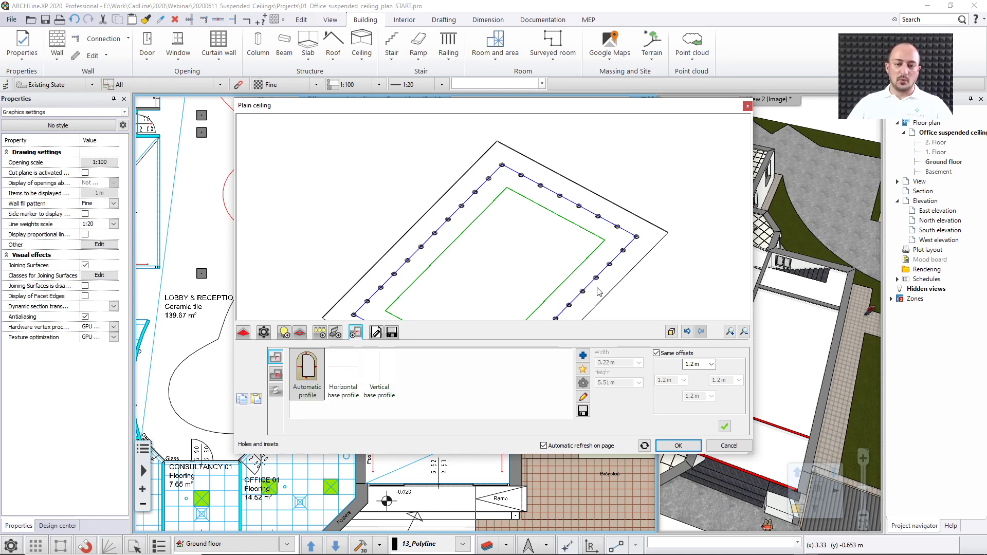
left_click(724, 426)
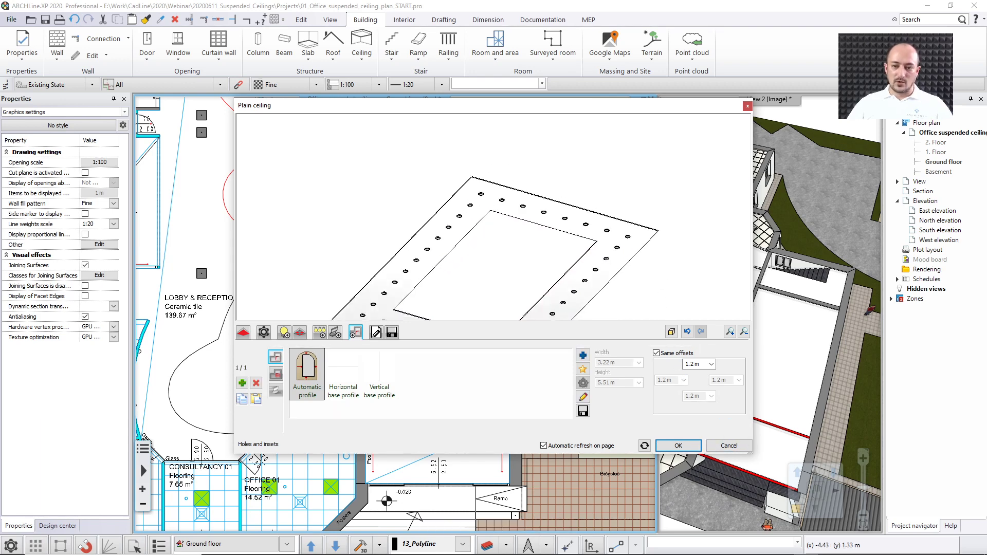
middle_click_drag(463, 272, 504, 180)
middle_click_drag(686, 268, 677, 275)
middle_click(676, 276)
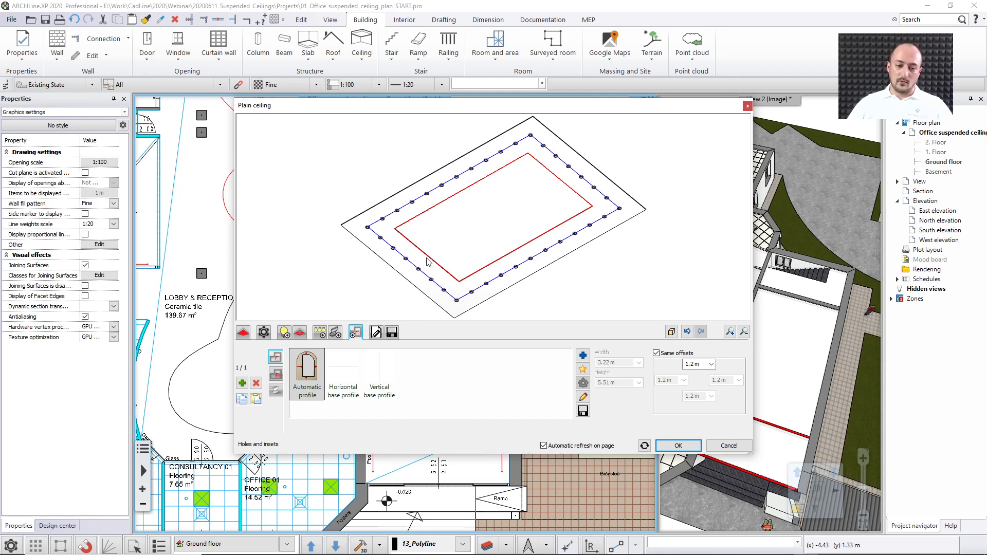
Step: Compare the two Grid 600x600 insets for the central hole and fill it with the Plain ceiling inset
left_click(276, 375)
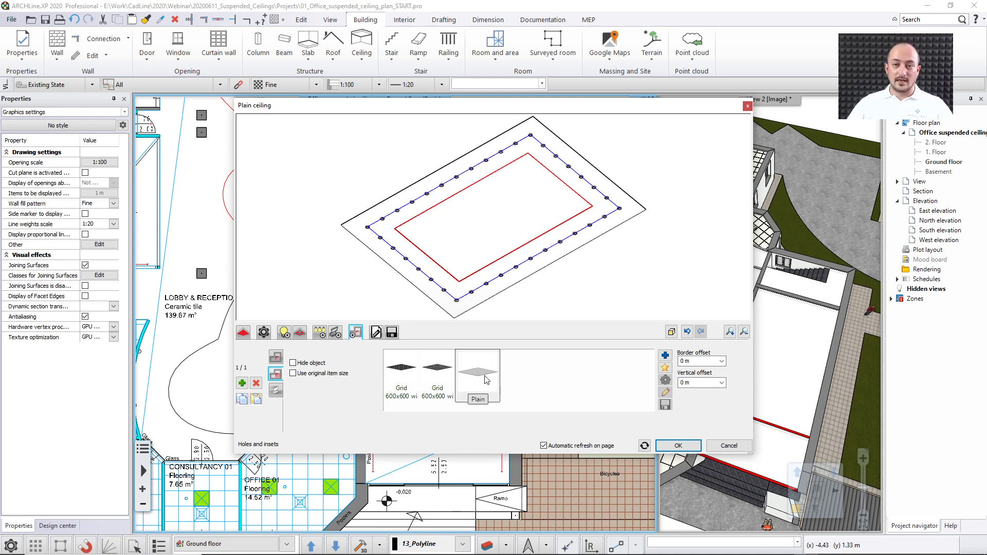
left_click(391, 332)
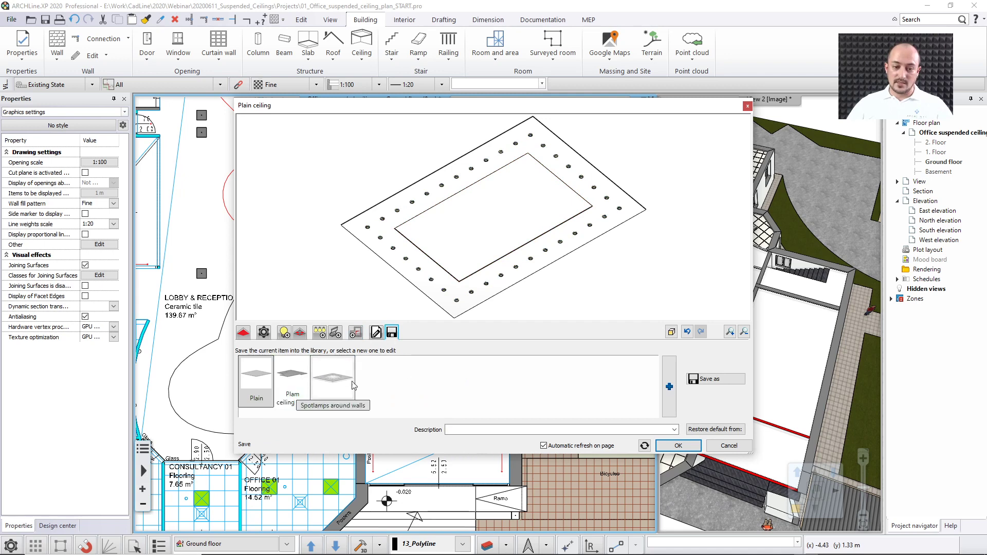
left_click(355, 332)
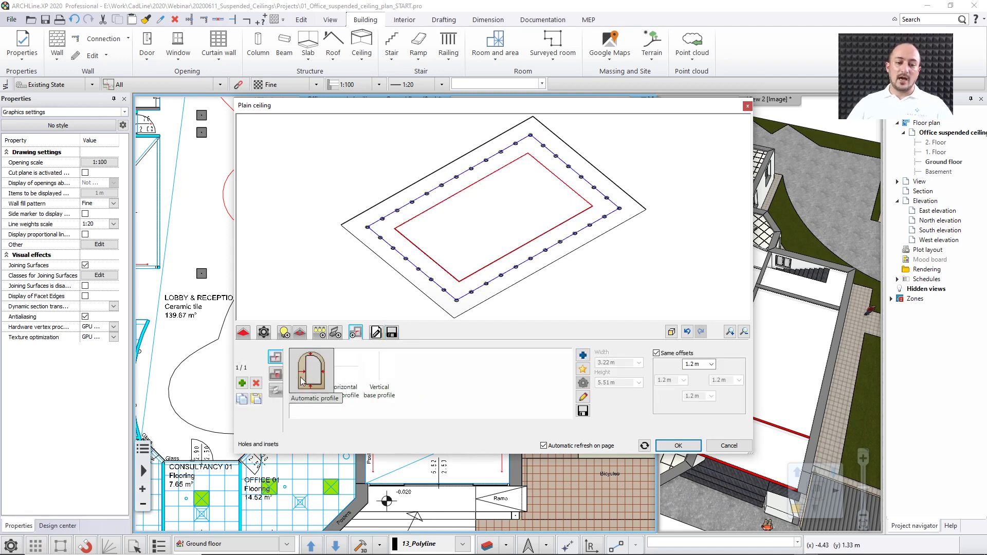
left_click(277, 375)
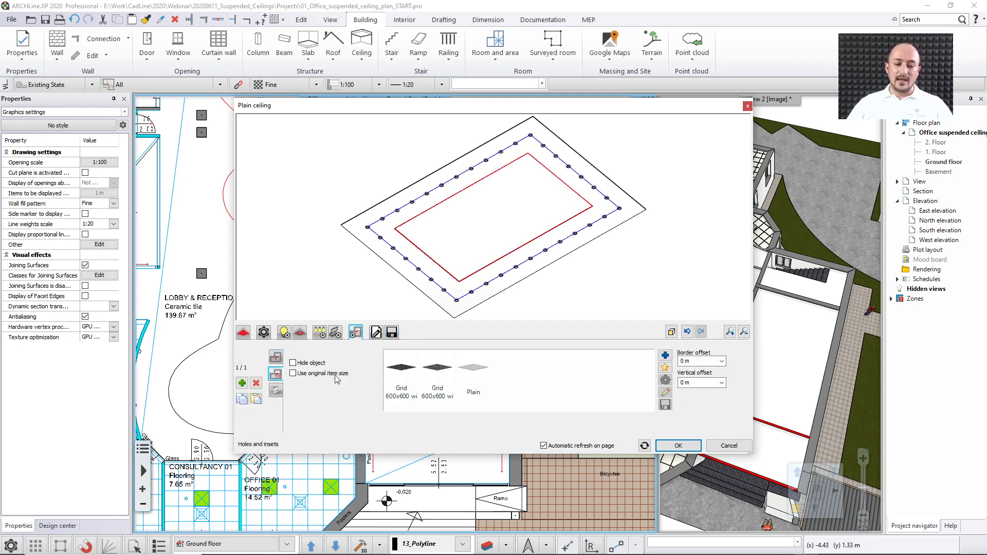
left_click(409, 380)
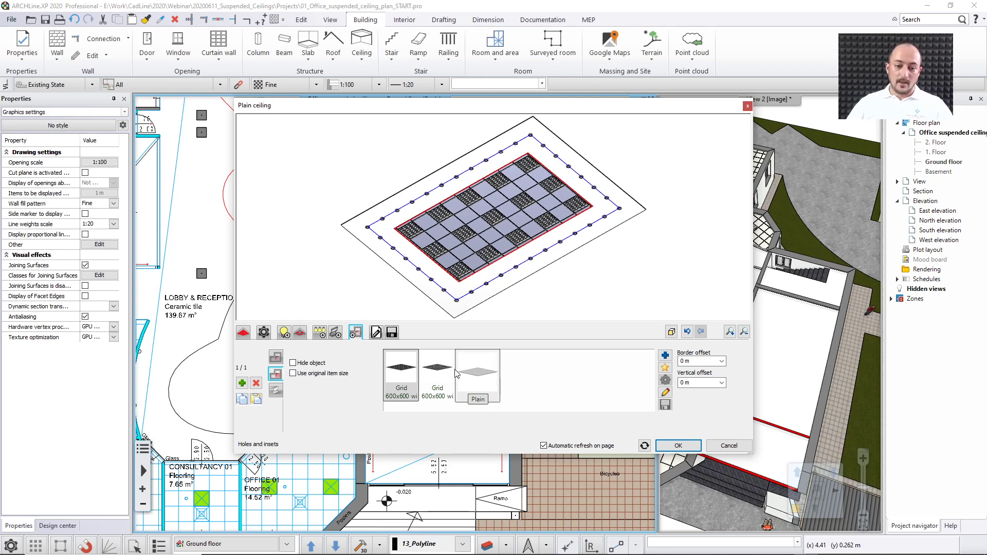
left_click(445, 382)
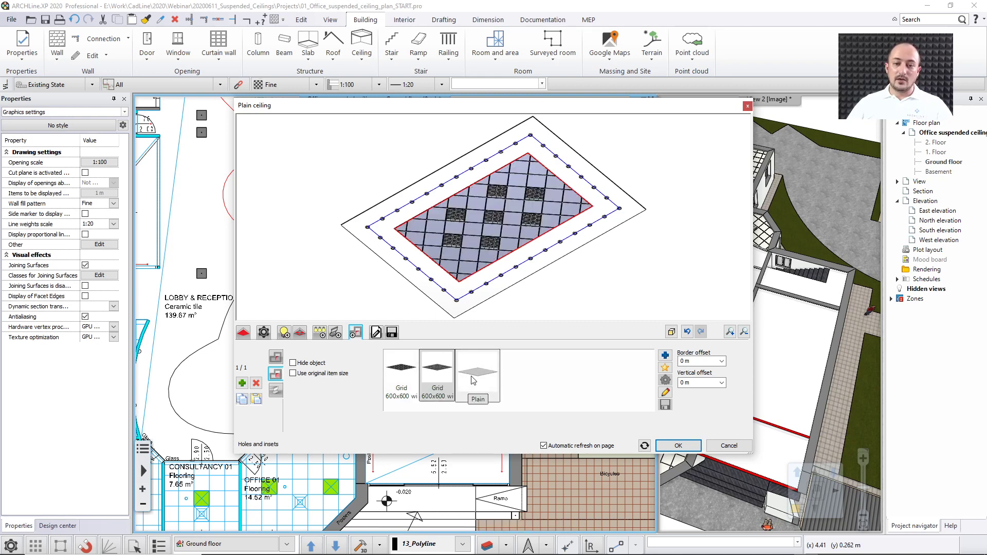
left_click(474, 380)
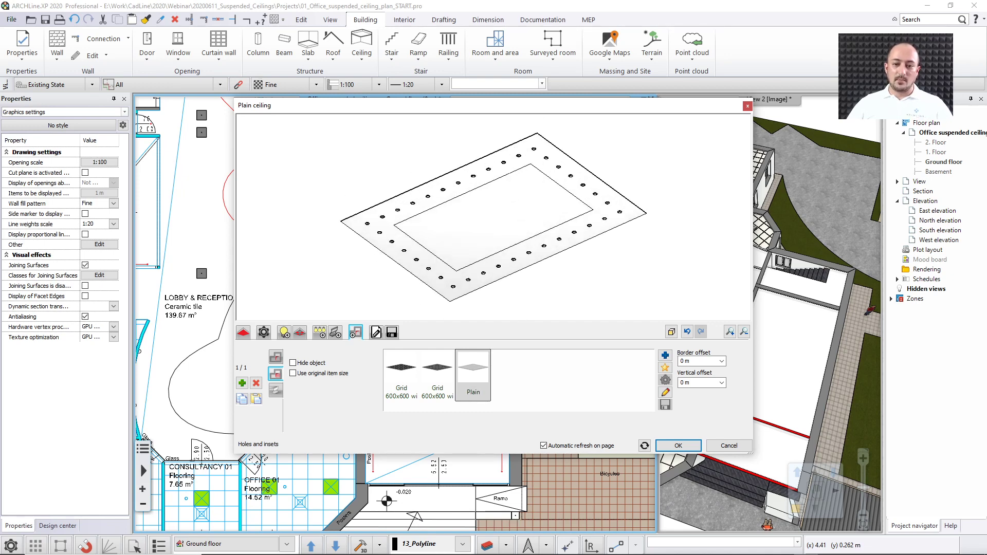
Step: Set the plain inset's vertical offset to 0.1 m and inspect the step at the hole's edge
left_click(689, 383)
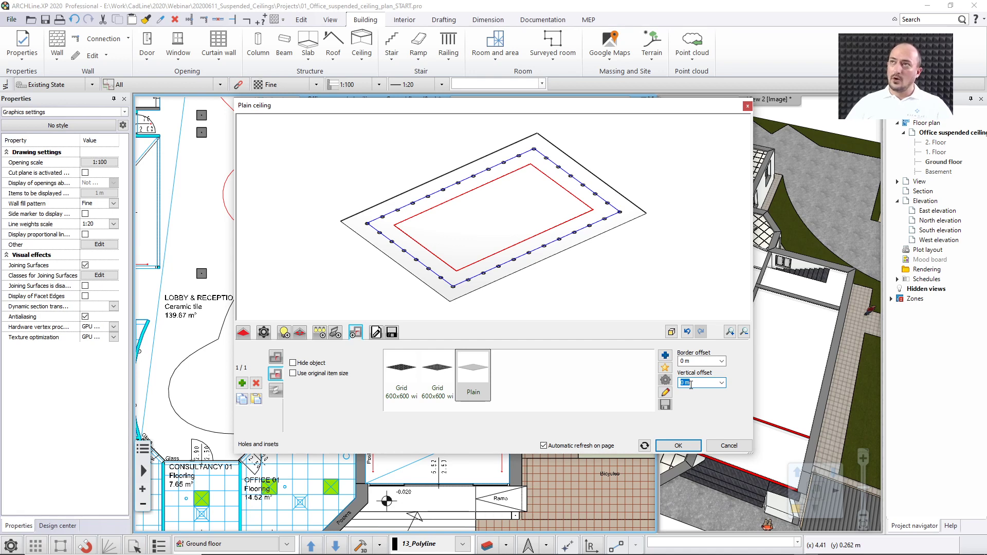
type("0.")
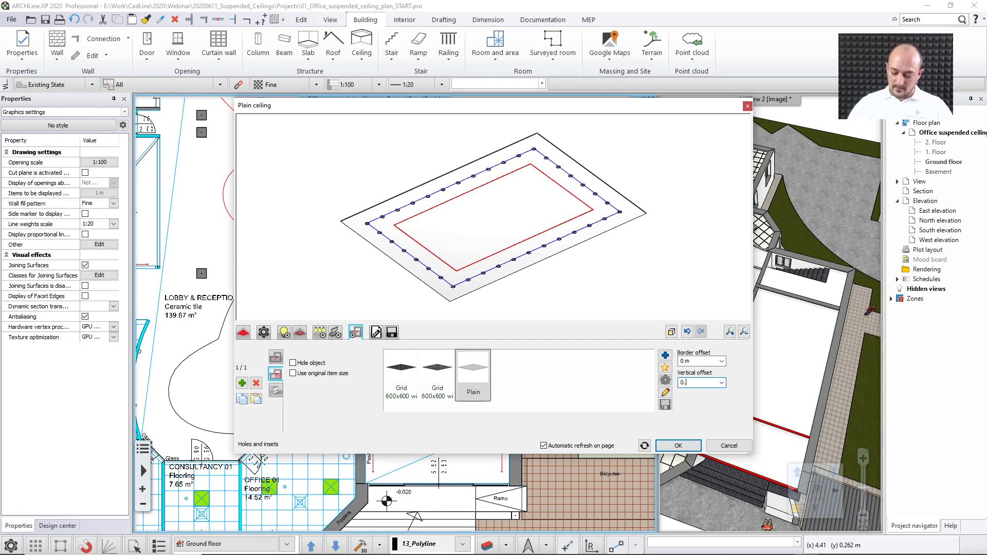
type("1")
key("Return")
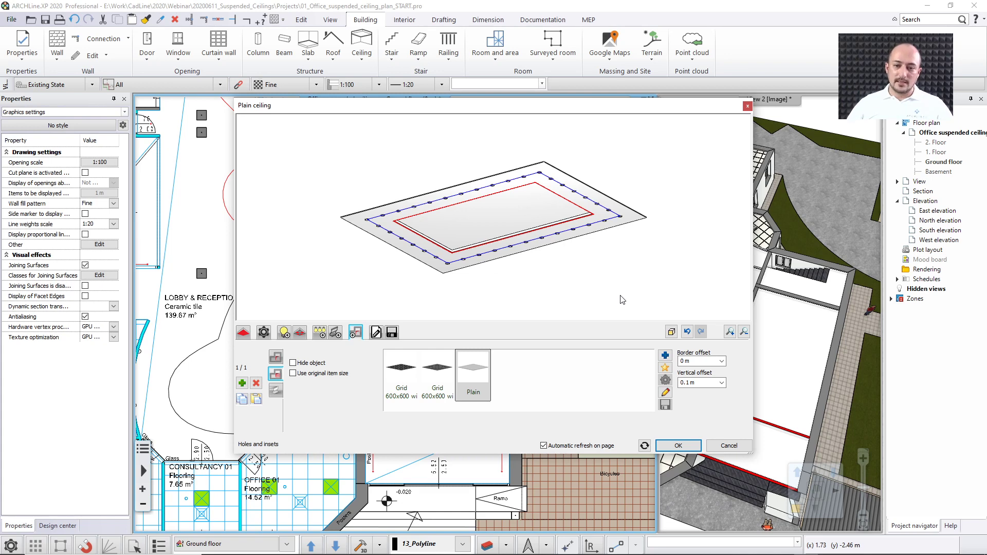
scroll(445, 254, "up", 5)
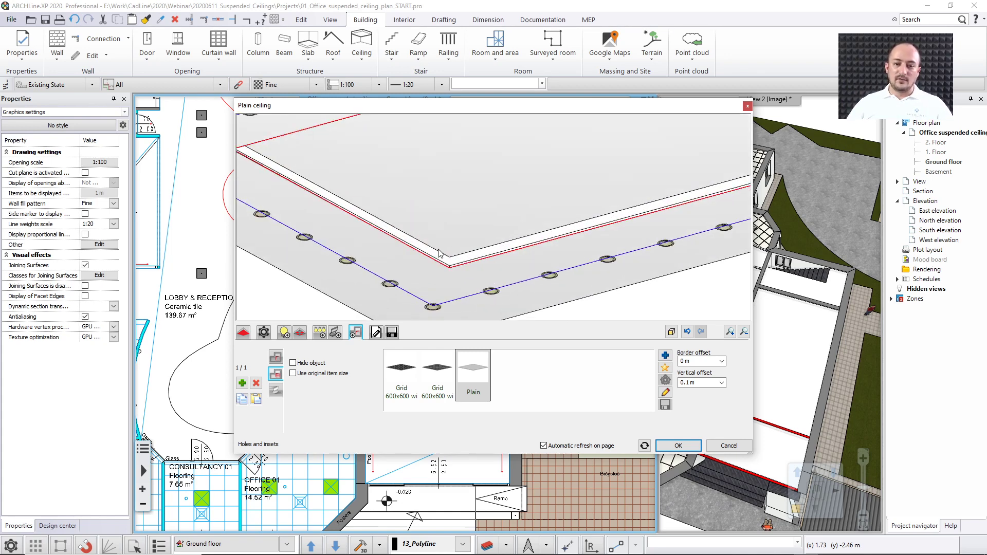
Step: Add the Simple border moulding around the central hole and inspect how it closes the gap
left_click(278, 390)
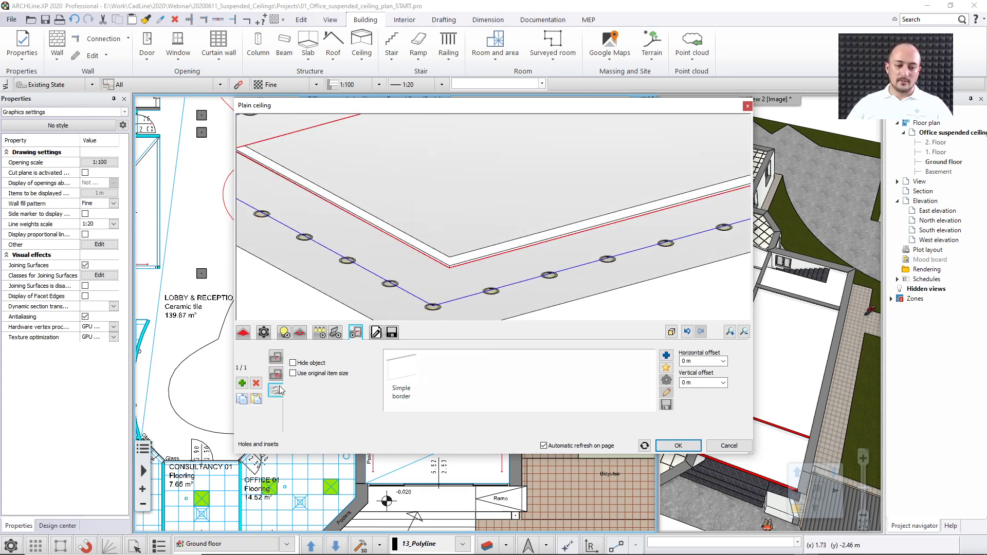
left_click(405, 375)
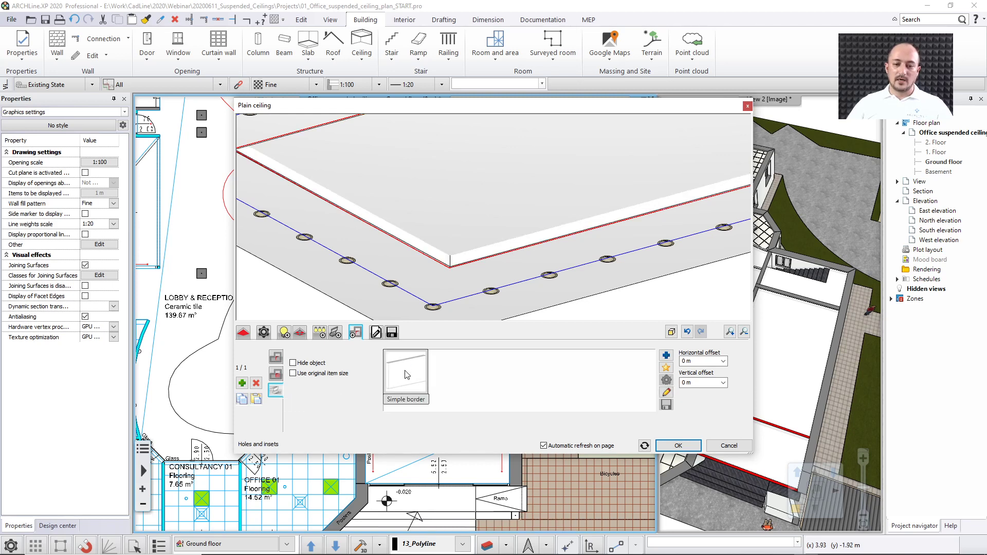
middle_click_drag(570, 288, 603, 368)
middle_click_drag(516, 288, 527, 314)
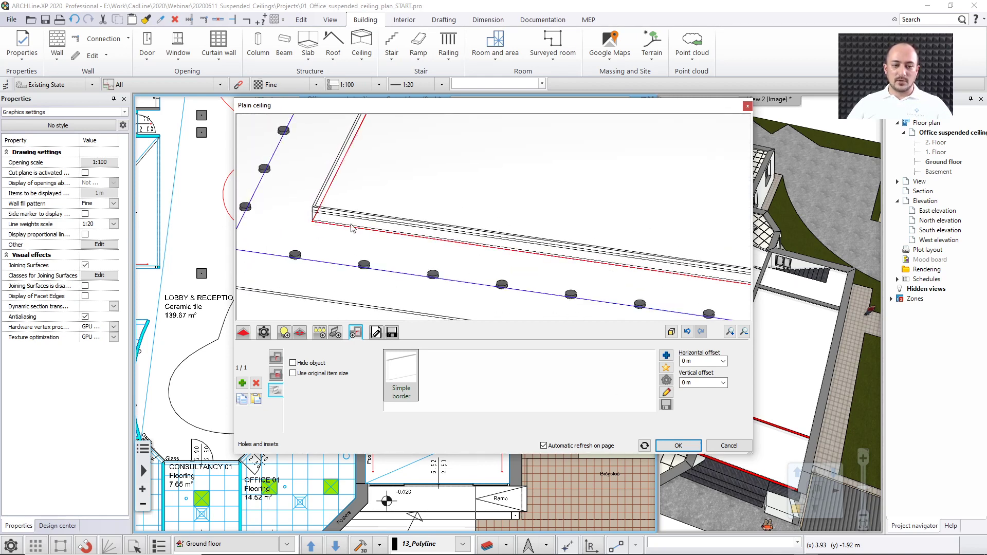
Step: Set the hole border moulding's height to 0.1 m as a local modification and check its fit in the ceiling
left_click(667, 393)
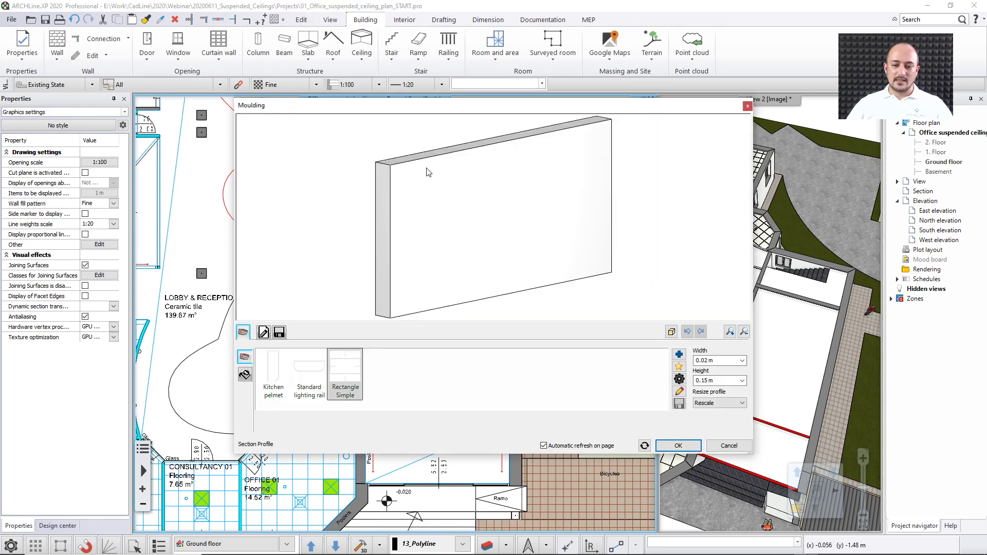
double_click(706, 381)
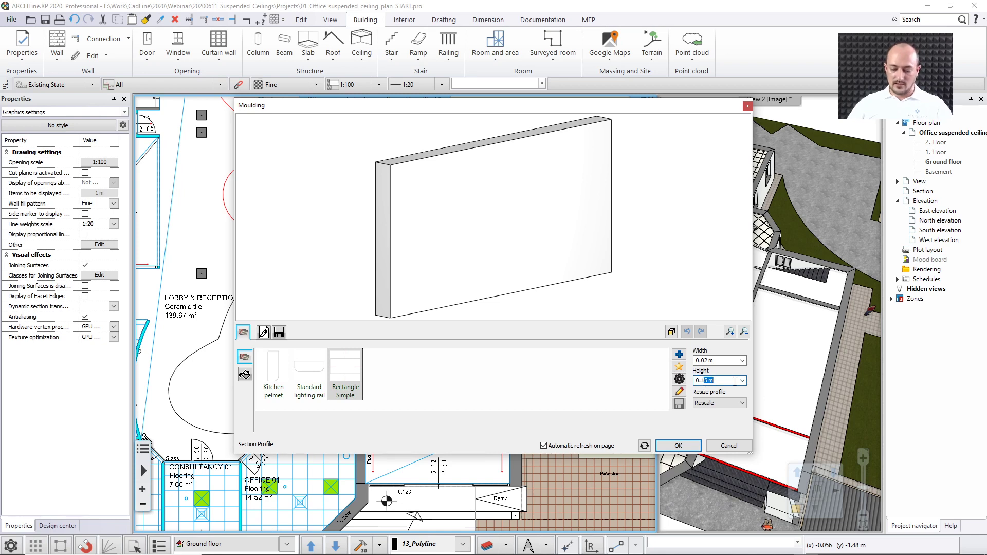
type("0.1")
left_click(644, 446)
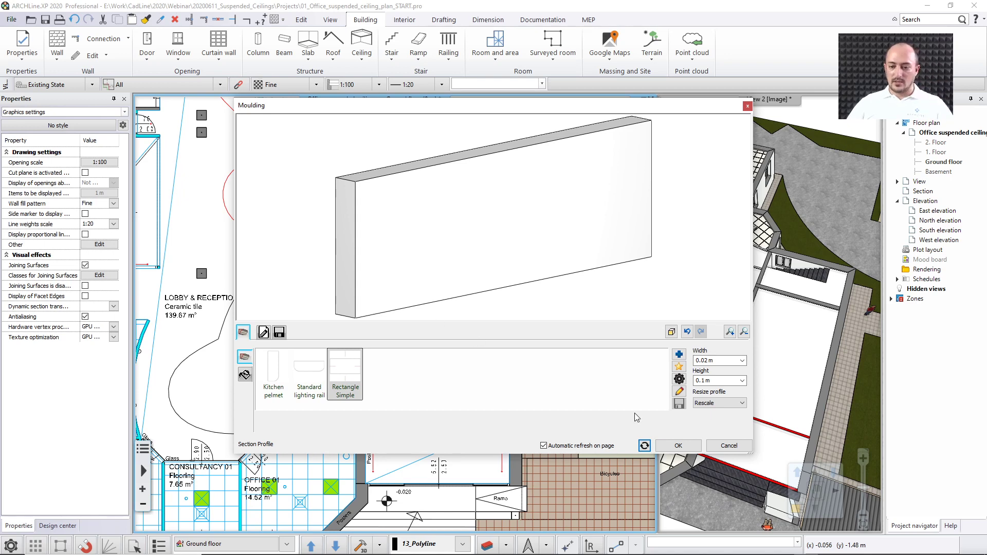
left_click(667, 448)
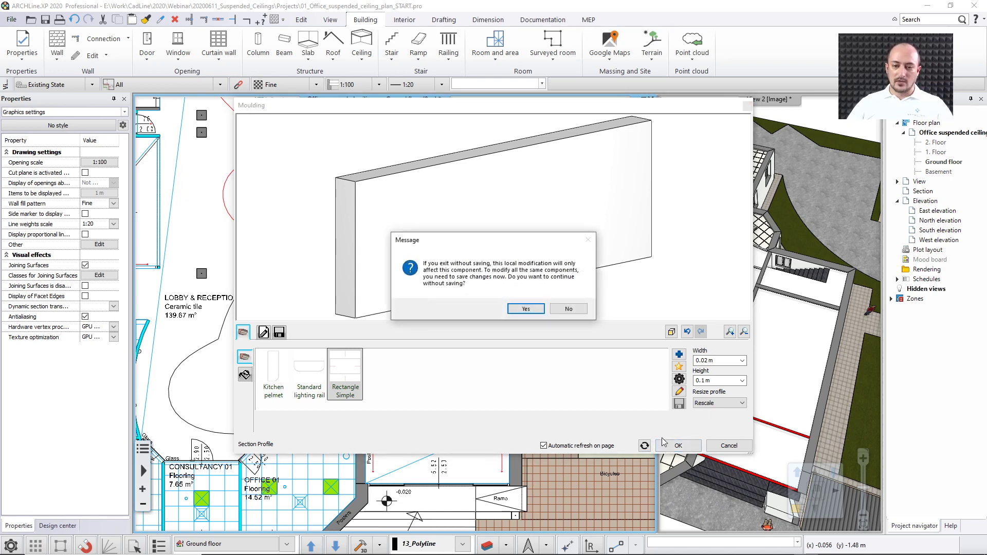
left_click(526, 309)
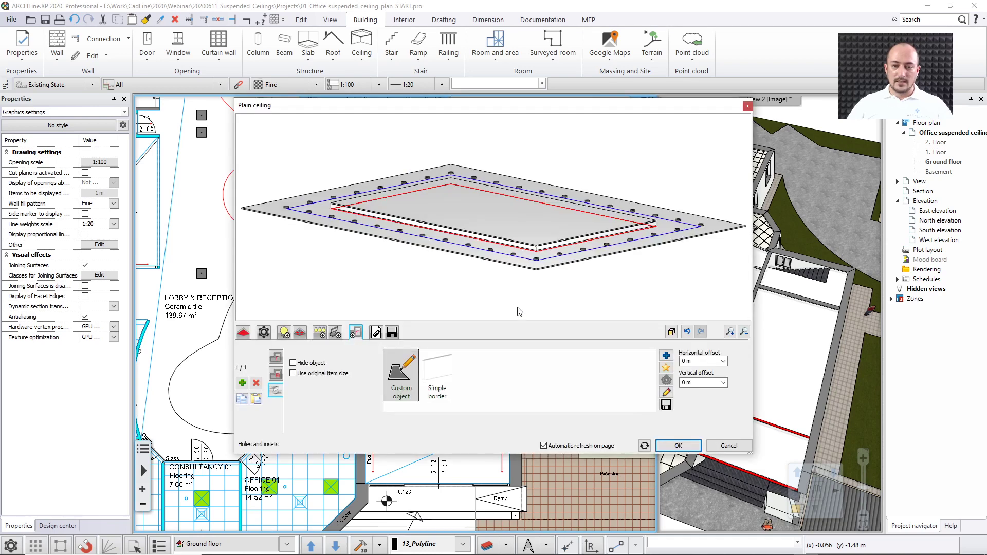
left_click_drag(401, 206, 400, 237)
scroll(539, 225, "up", 5)
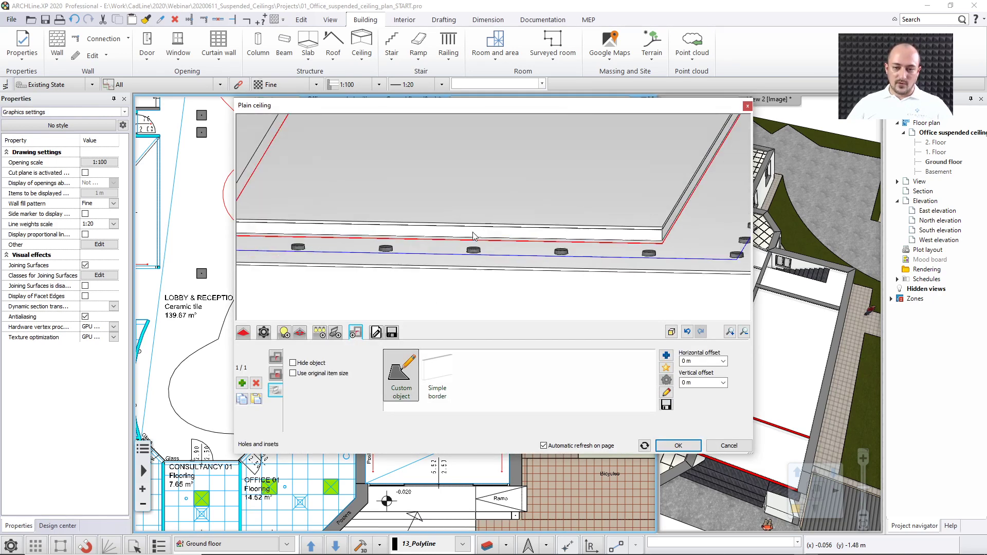
left_click_drag(466, 253, 564, 257)
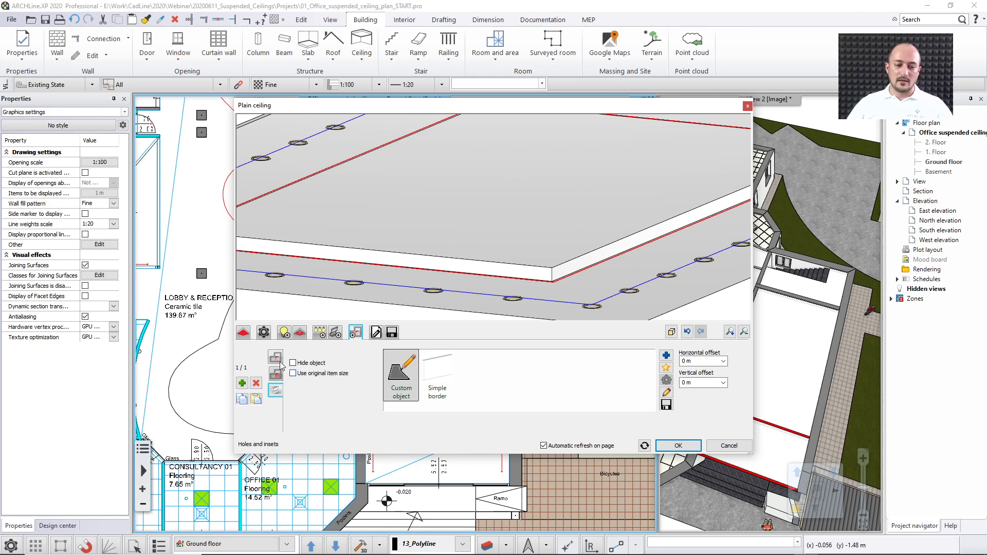
Step: Review the ceiling's general settings, keep its 2D representation as Symbolic view, and apply the ceiling changes
left_click(376, 332)
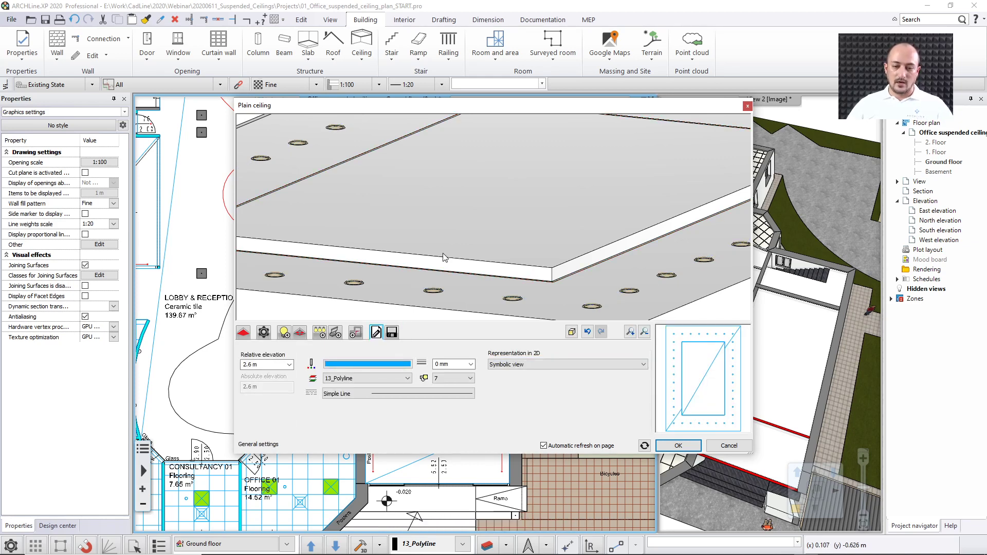
scroll(445, 257, "down", 3)
left_click_drag(406, 291, 445, 262)
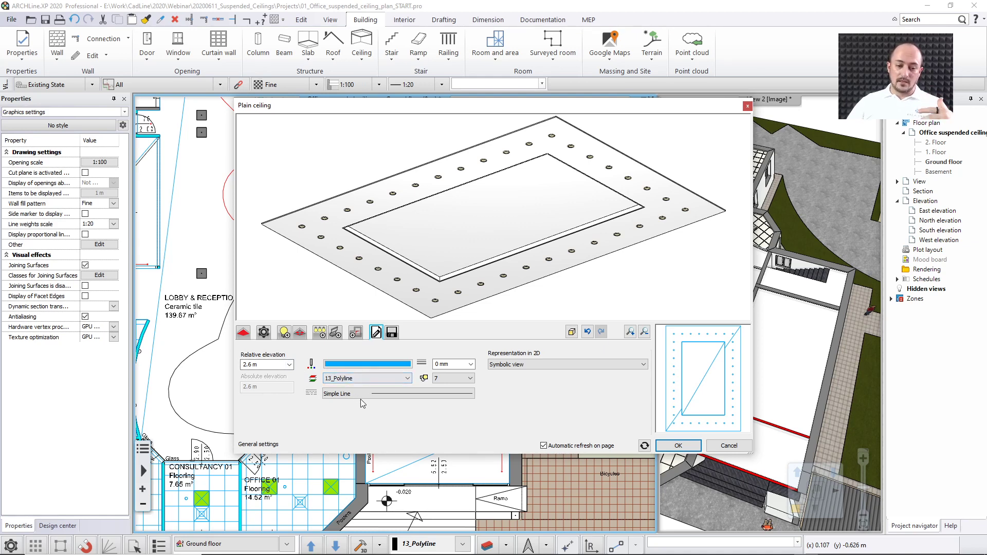
left_click(533, 365)
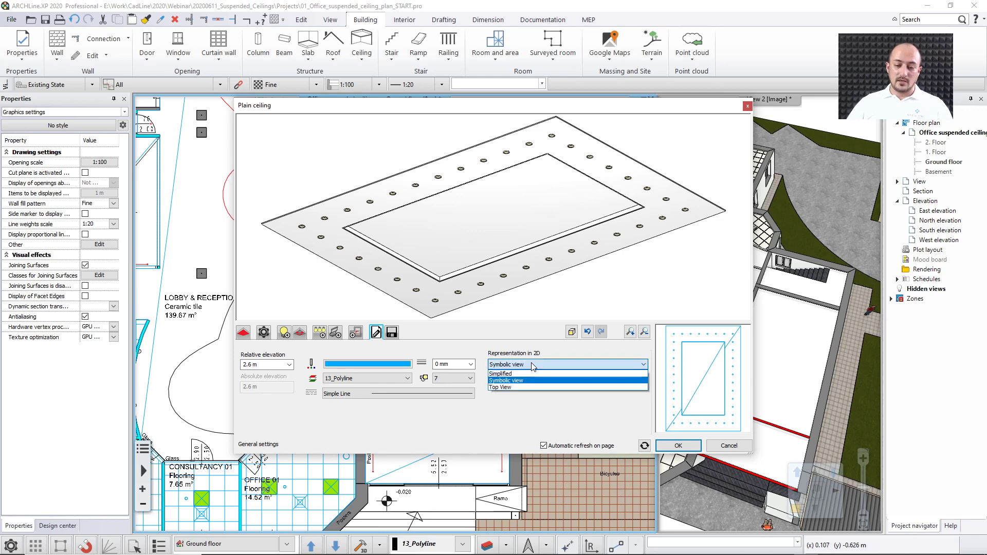
left_click(567, 402)
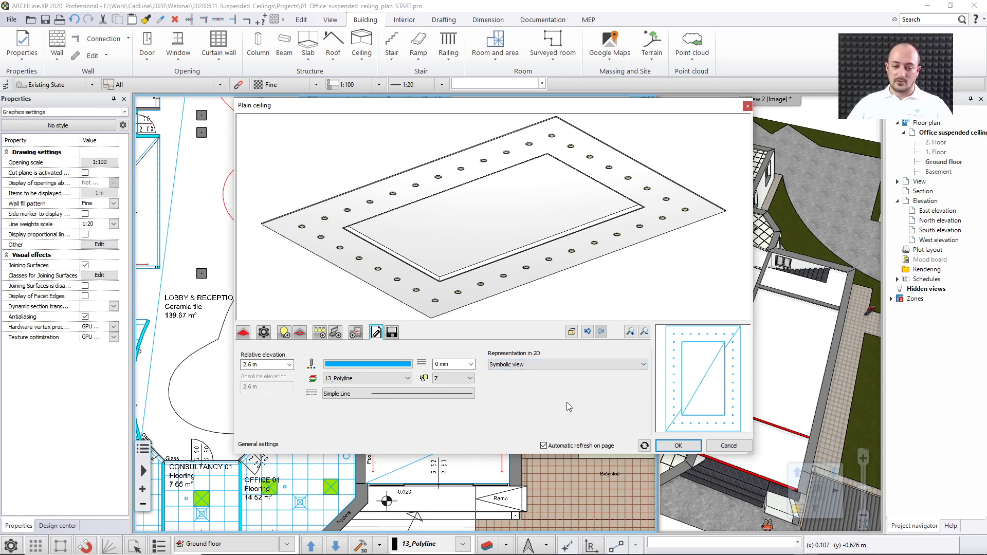
left_click(679, 446)
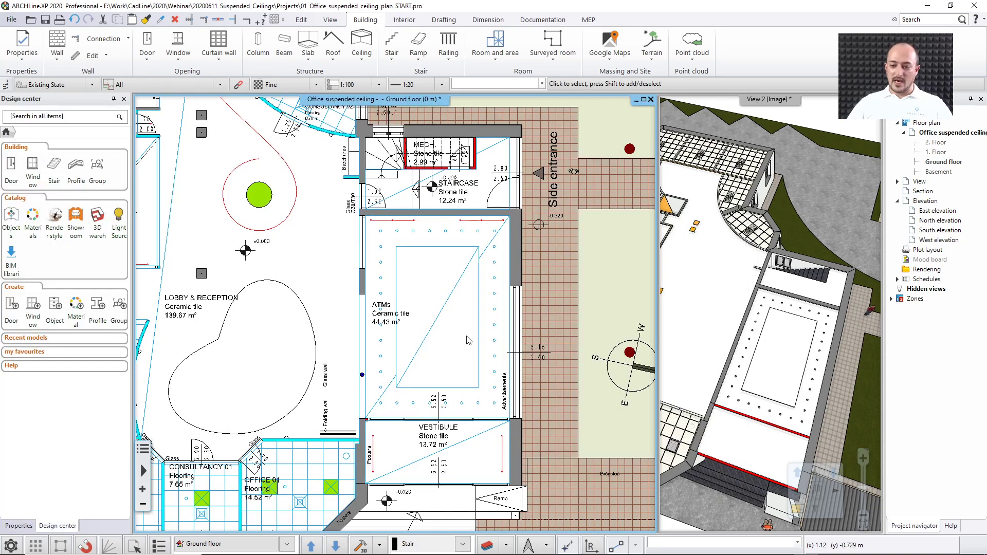
Step: Inspect the finished ATMs ceiling in 3D and walk through the enlarged view to the meeting point's glass and brick walls
scroll(468, 340, "down", 5)
left_click(746, 404)
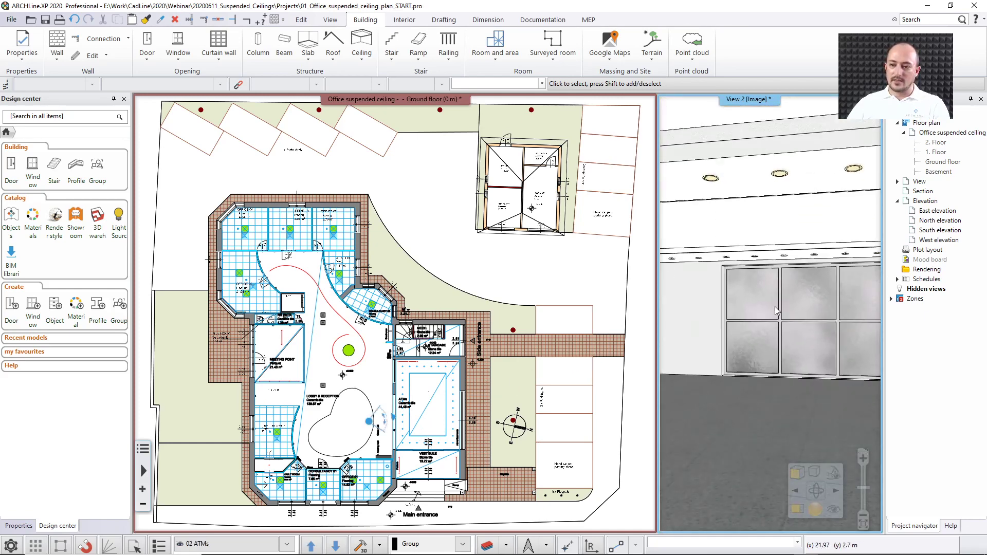
key("F3")
right_click_drag(606, 308, 513, 315)
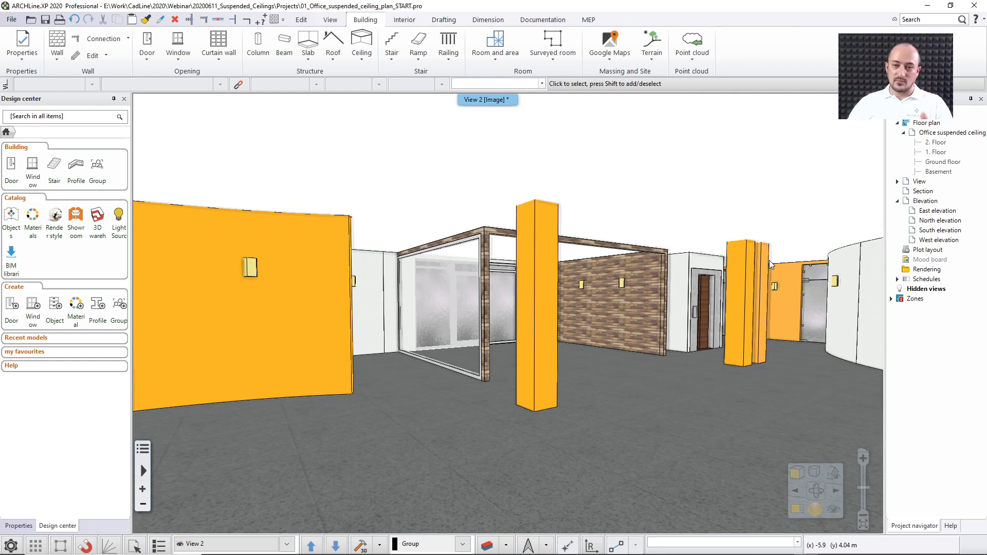
scroll(563, 327, "up", 10)
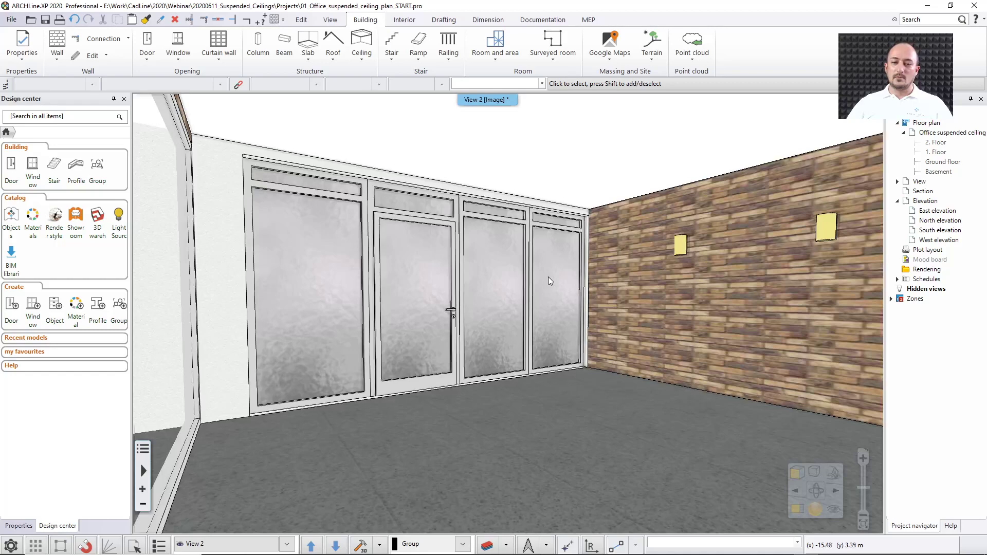
right_click_drag(535, 303, 563, 277)
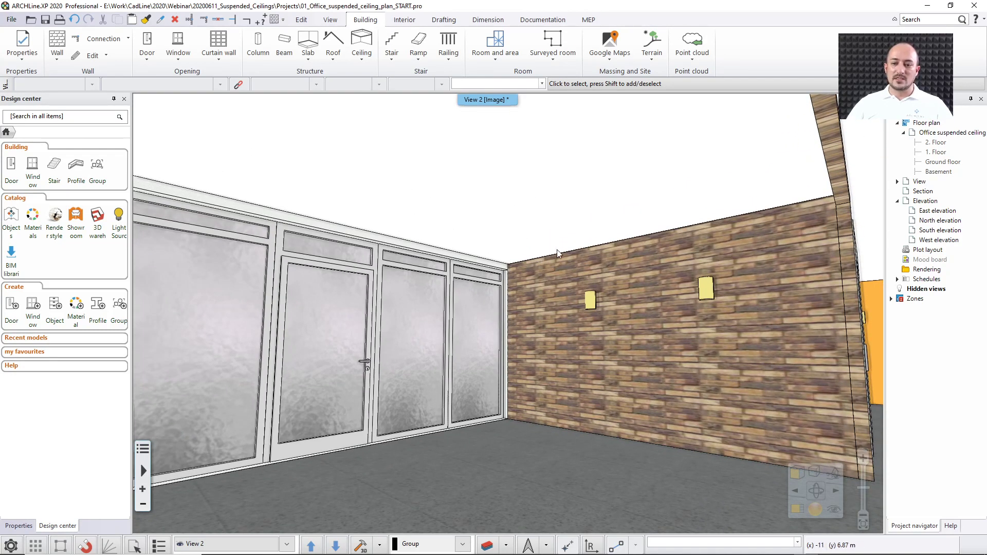
Step: On the ground floor plan, add multiple lamps to the Meeting Point's plain ceiling, using the Series of spot lamps 600mm object
key("F4")
middle_click_drag(282, 338, 322, 334)
scroll(323, 337, "up", 5)
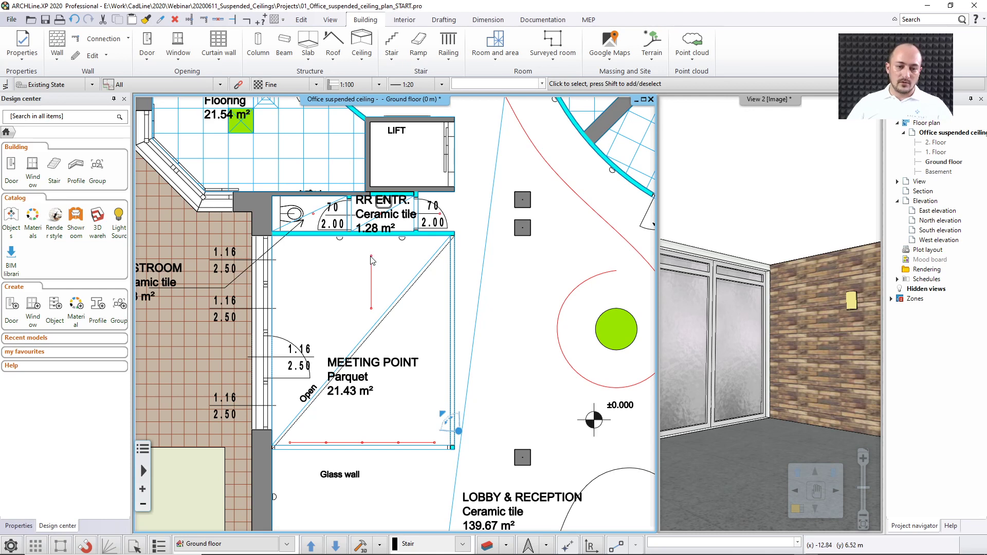
left_click(381, 328)
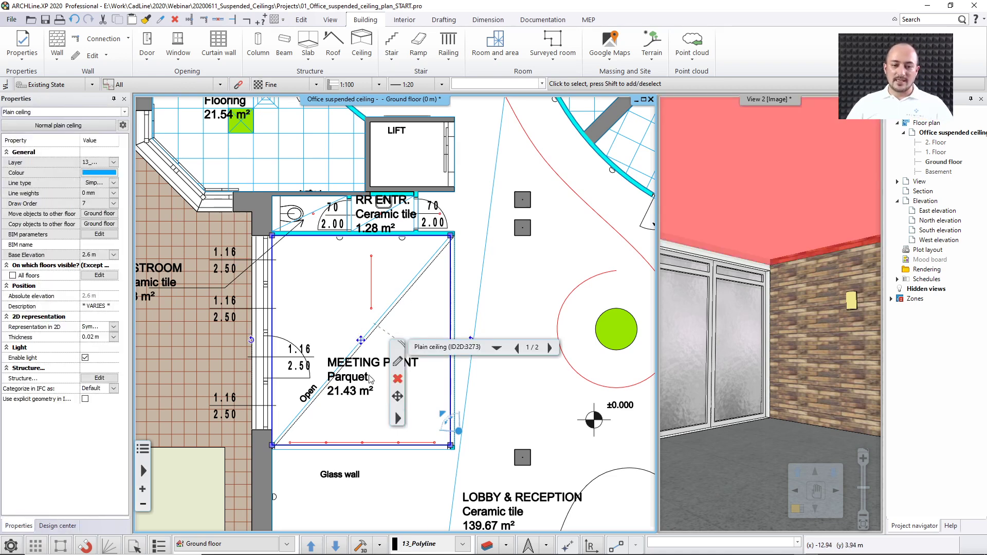
left_click(396, 419)
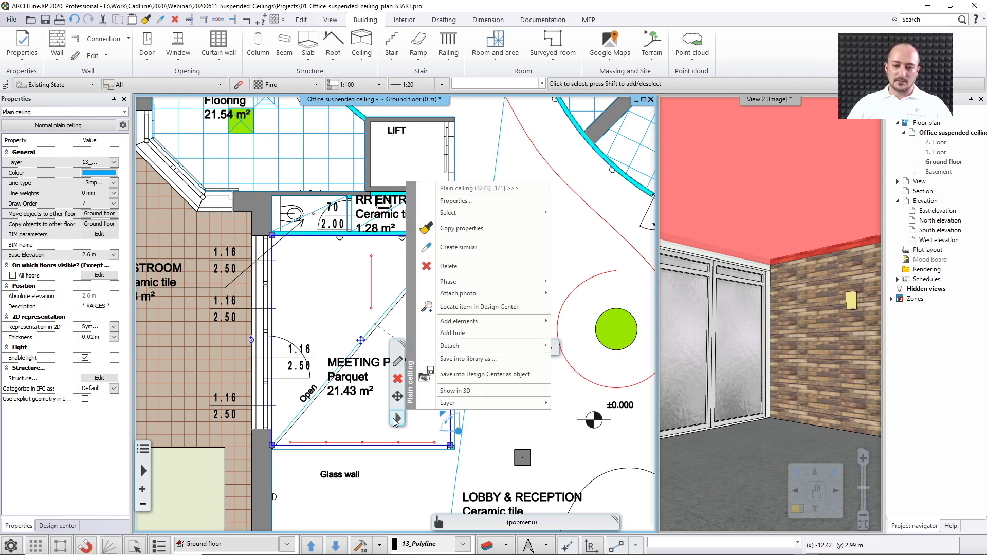
mouse_move(457, 324)
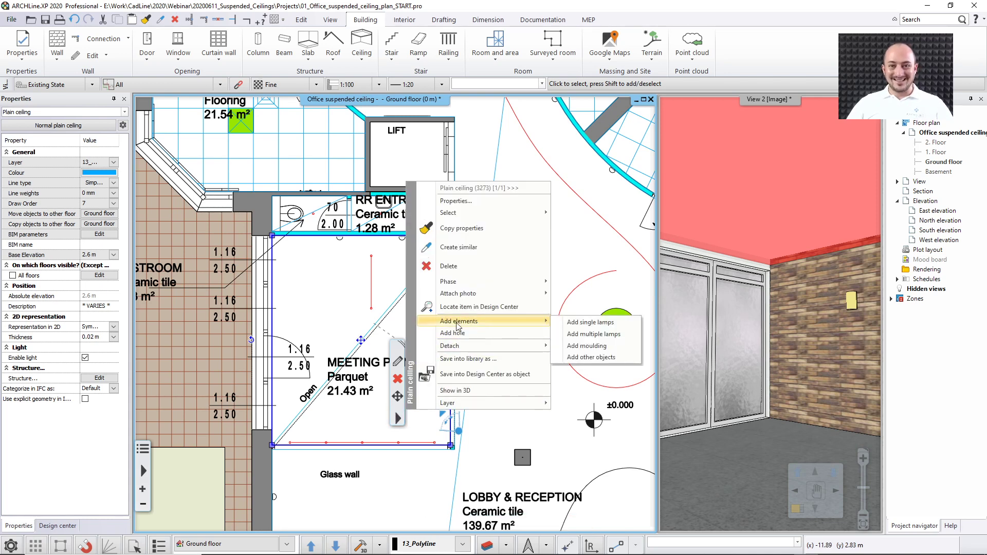
left_click(594, 334)
mouse_move(801, 219)
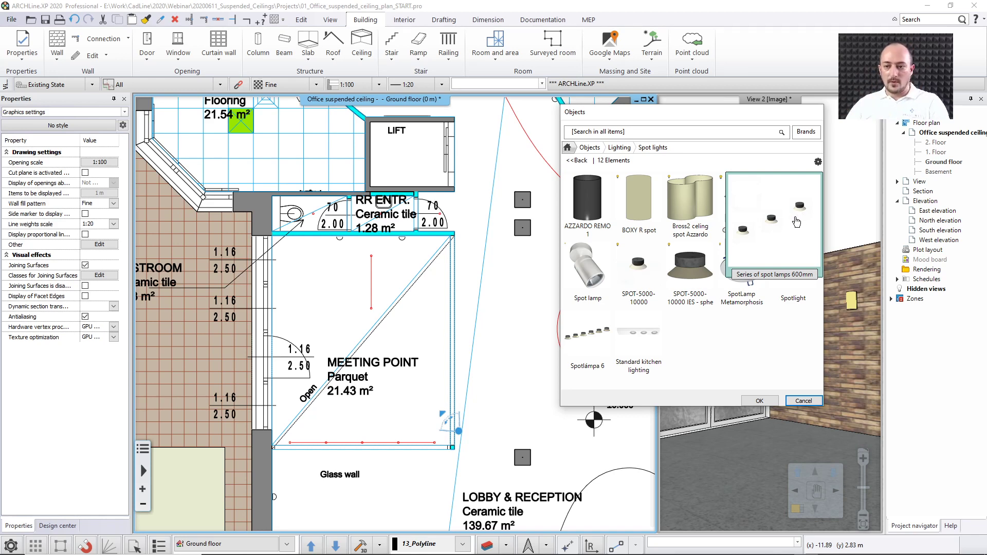
left_click(759, 400)
Step: Define the lamp path between the two endpoints of the short red guide line near the Meeting Point's upper wall
scroll(369, 294, "up", 2)
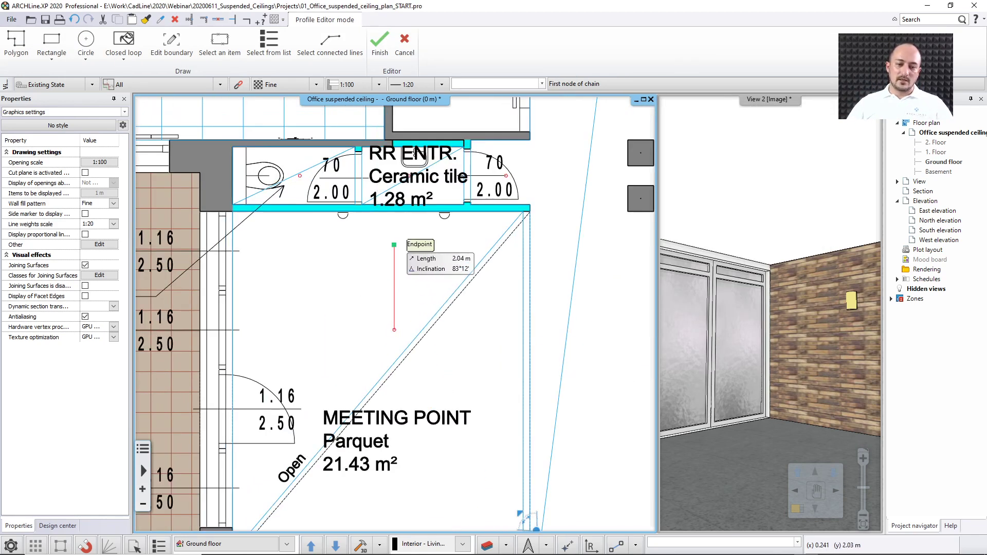
left_click(395, 245)
left_click(394, 330)
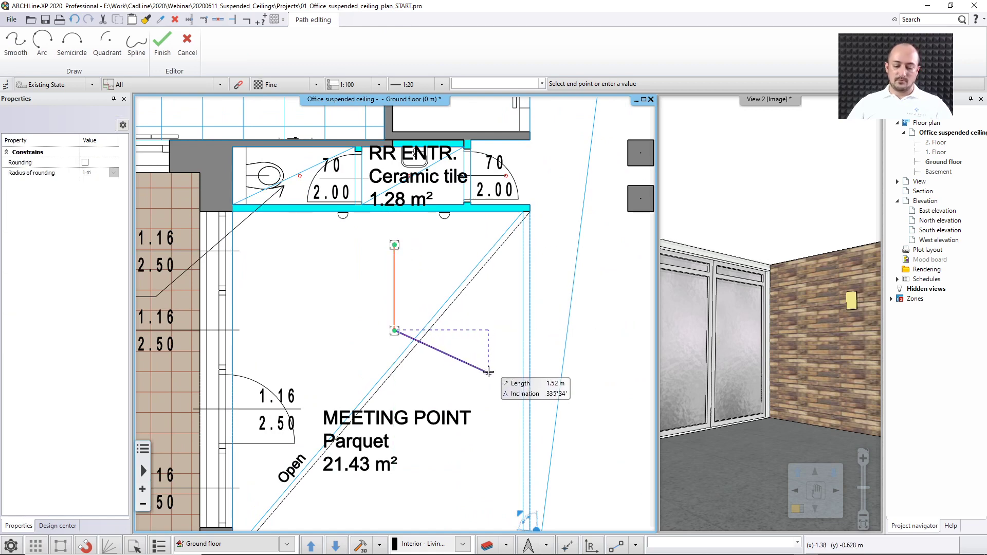
key("Return")
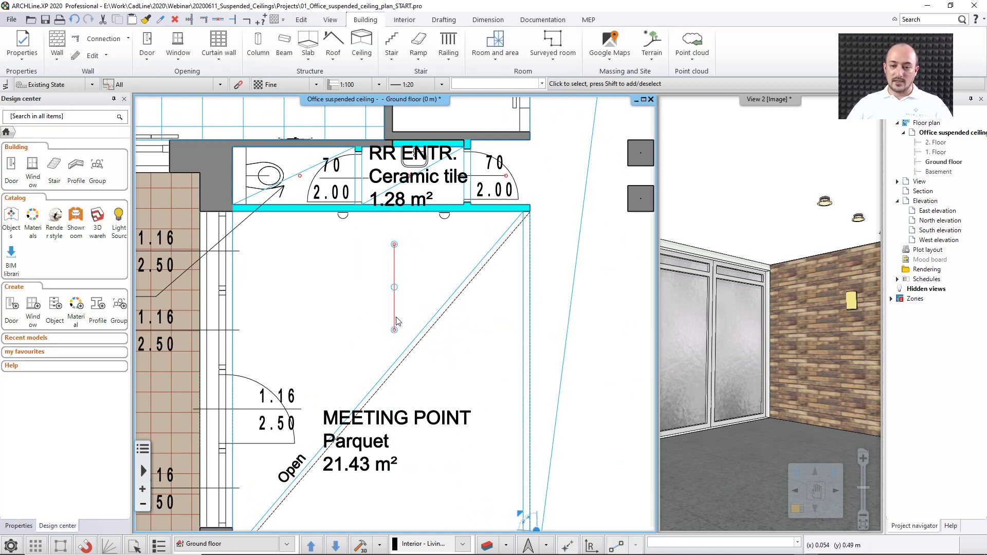
Step: Add a second row of multiple spot lamps to the same ceiling, following the long red guide line beside the glass wall
middle_click_drag(448, 372, 472, 276)
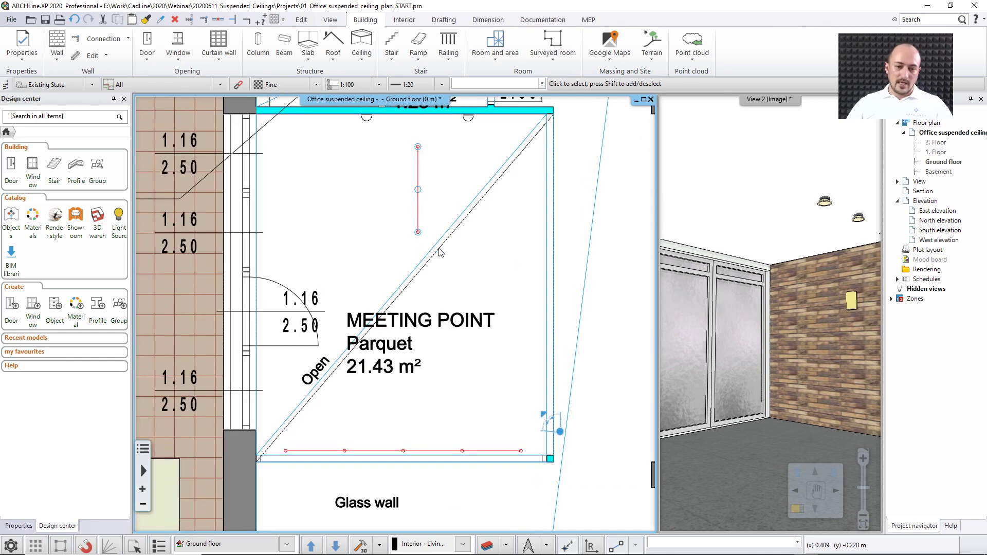
left_click(422, 259)
left_click(442, 353)
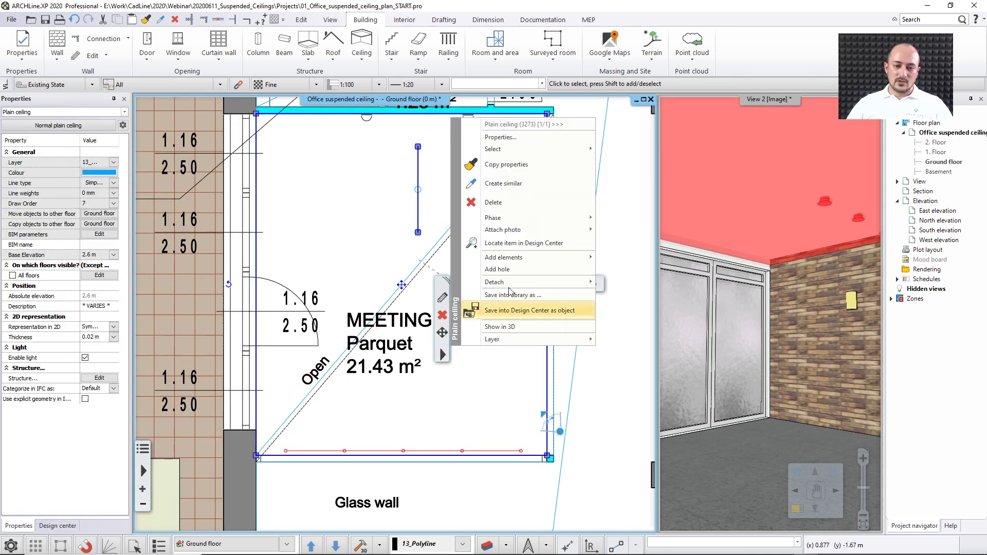
mouse_move(509, 257)
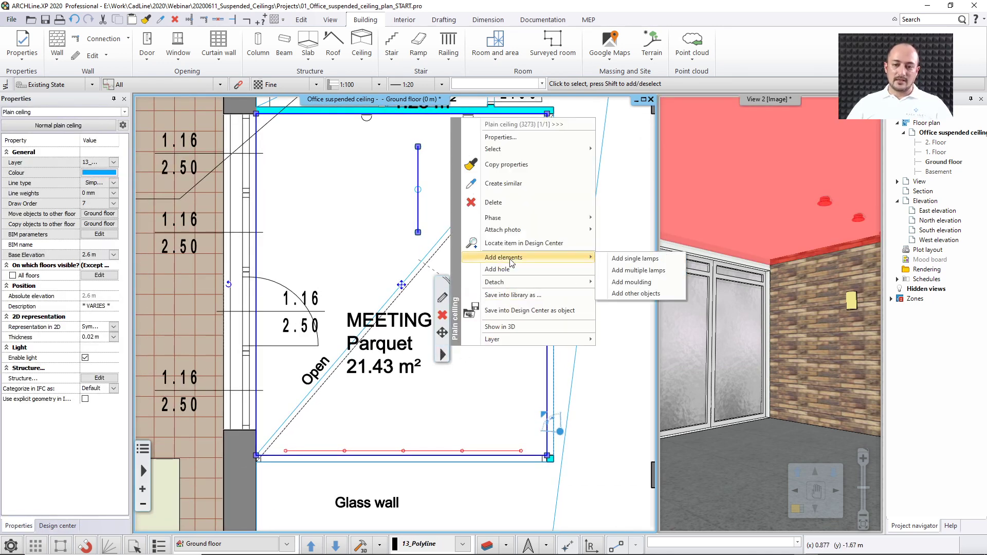
left_click(642, 270)
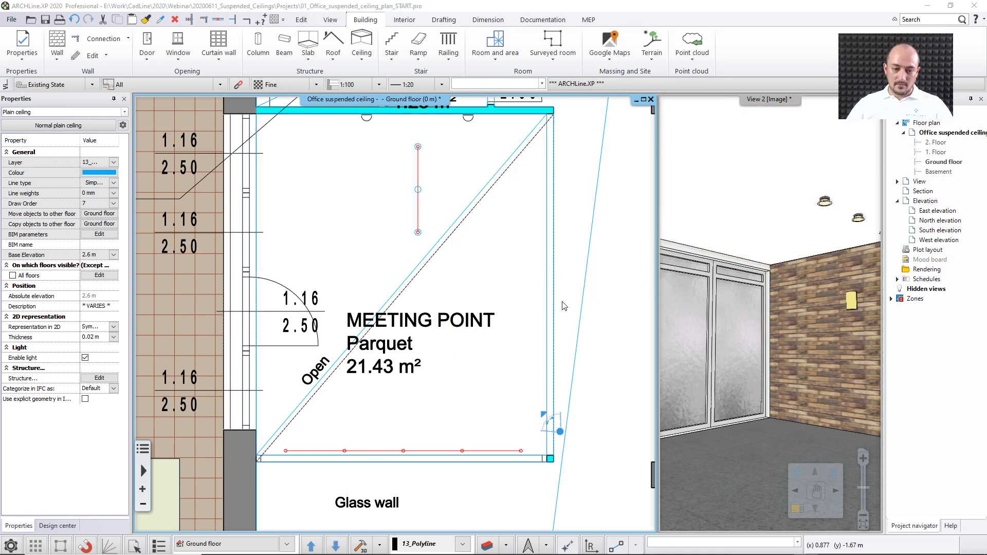
left_click(757, 404)
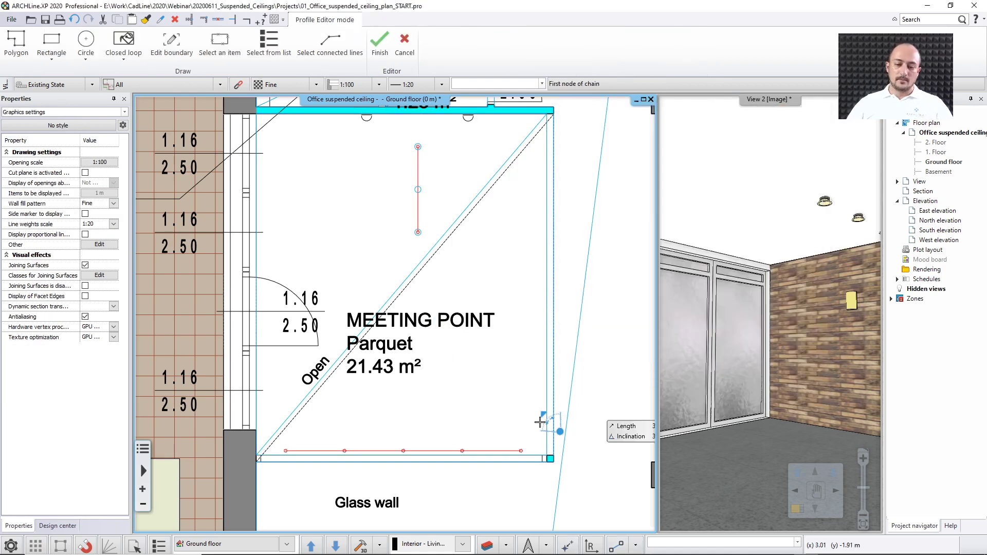
left_click(286, 451)
left_click(522, 450)
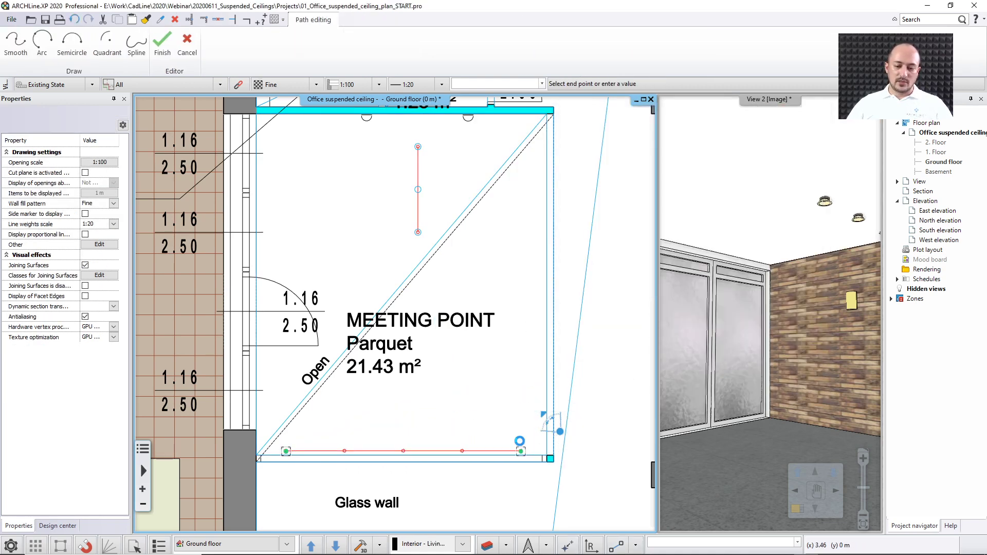
right_click(467, 378)
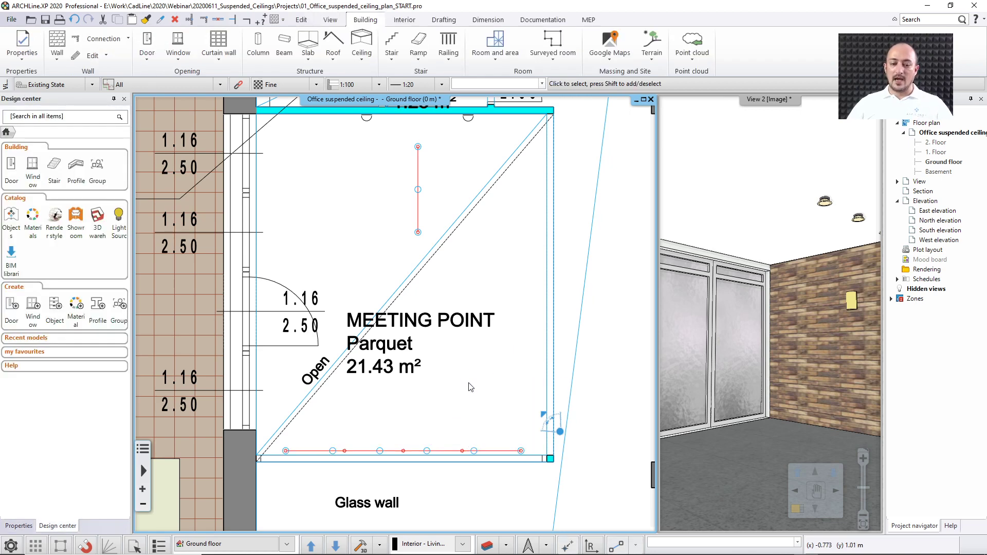
Step: Check both lamp rows in the enlarged 3D view, and open the plain ceiling's properties with its underside in the preview
left_click(711, 324)
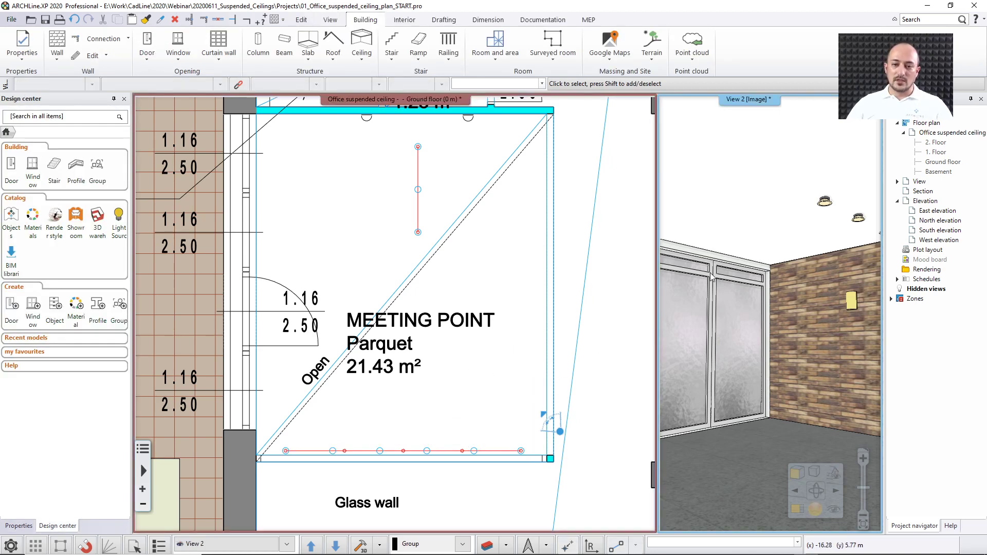
key("F3")
middle_click_drag(523, 307, 531, 342, "shift")
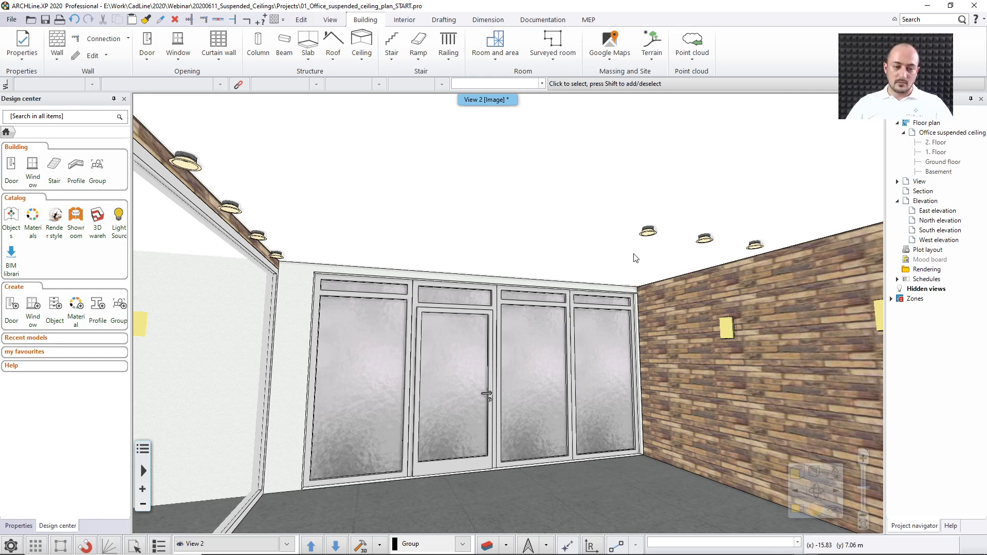
left_click(590, 208)
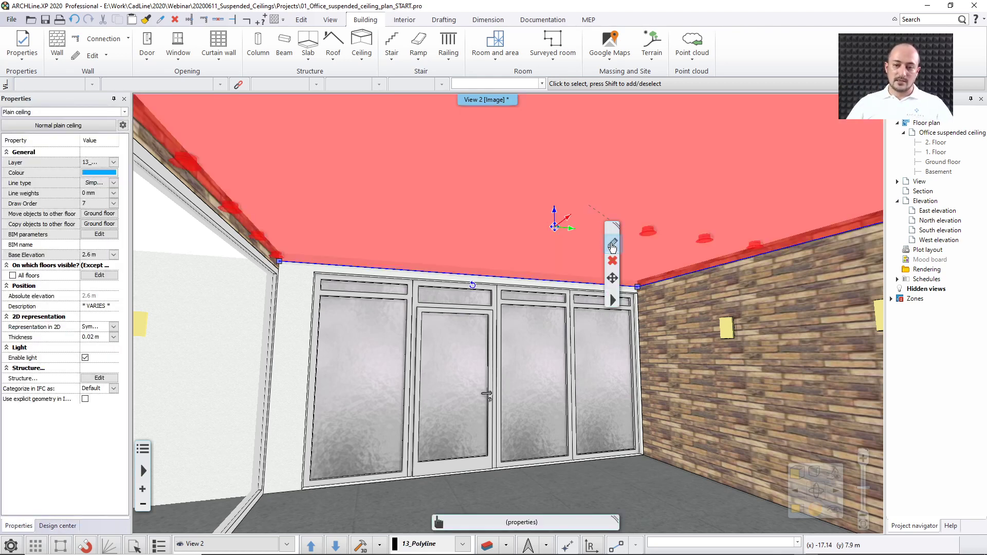
left_click(612, 245)
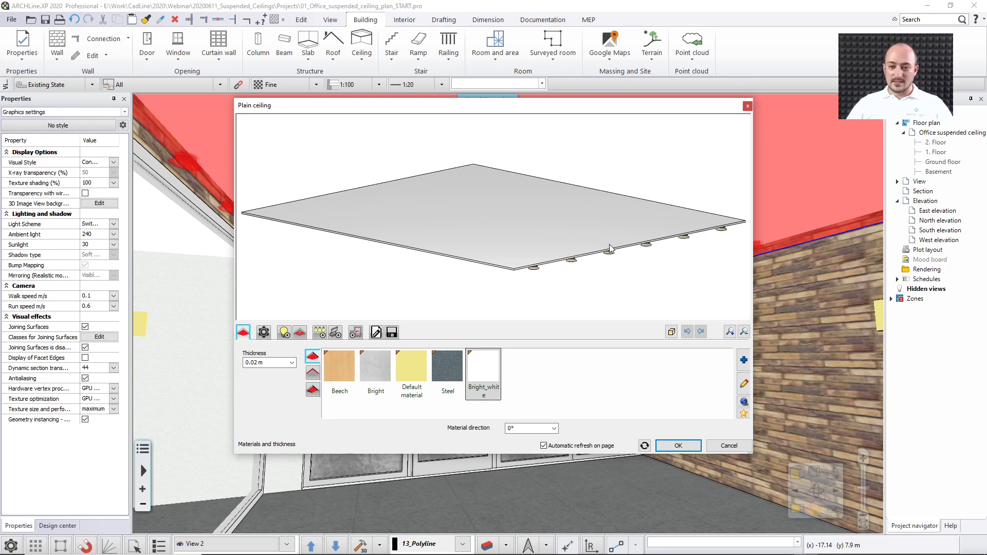
left_click_drag(609, 248, 568, 242)
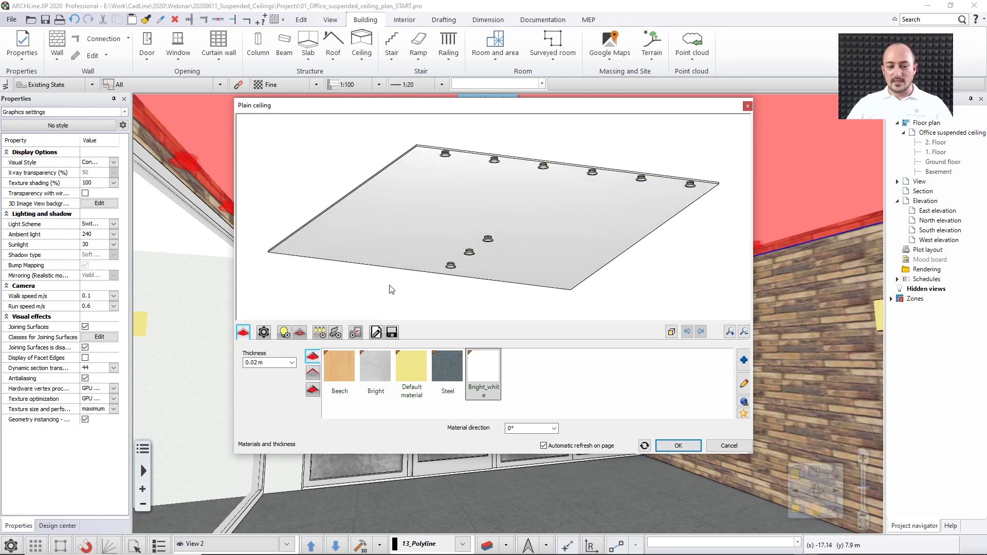
Step: Set the vertical offset of the short lamp row to 0.04 m in the ceiling's lighting settings
left_click(319, 333)
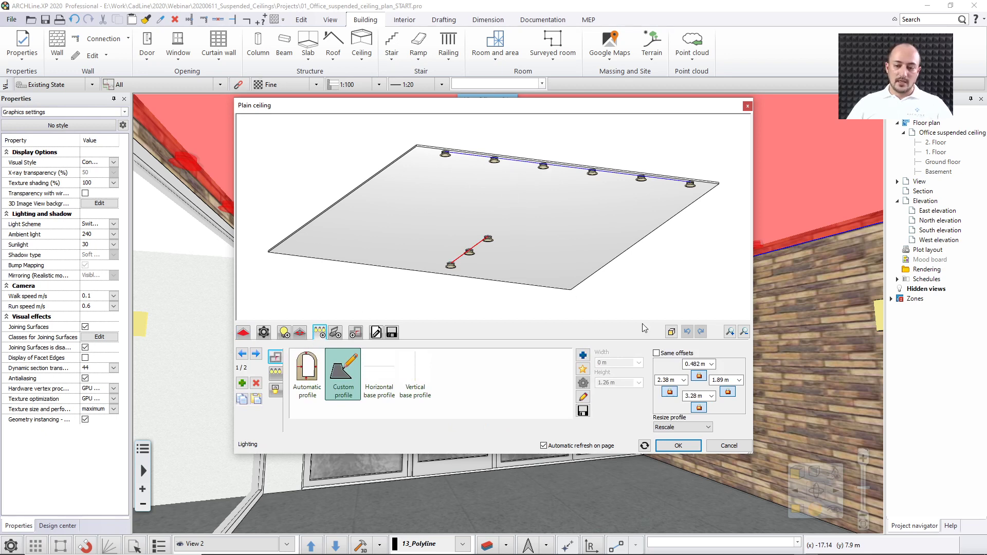
left_click(275, 371)
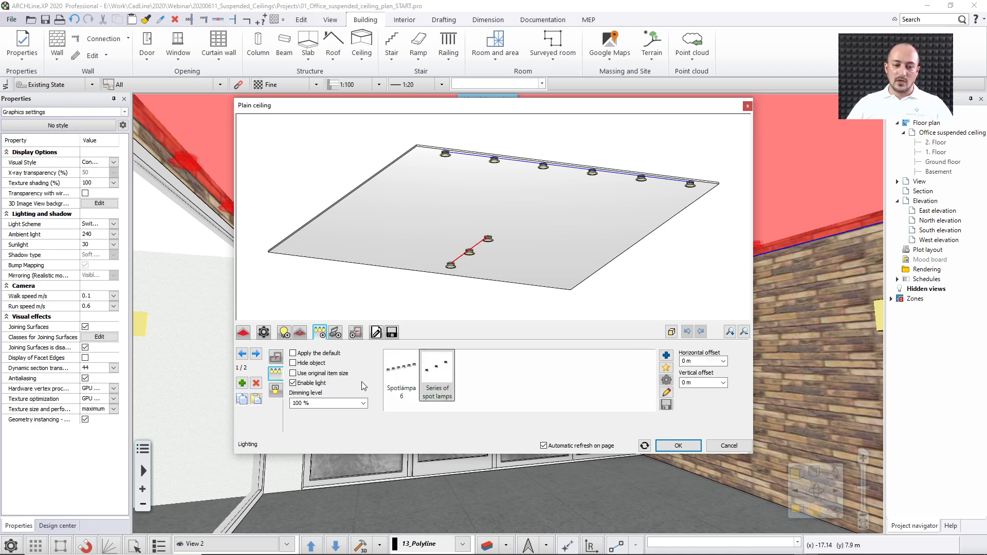
left_click(698, 383)
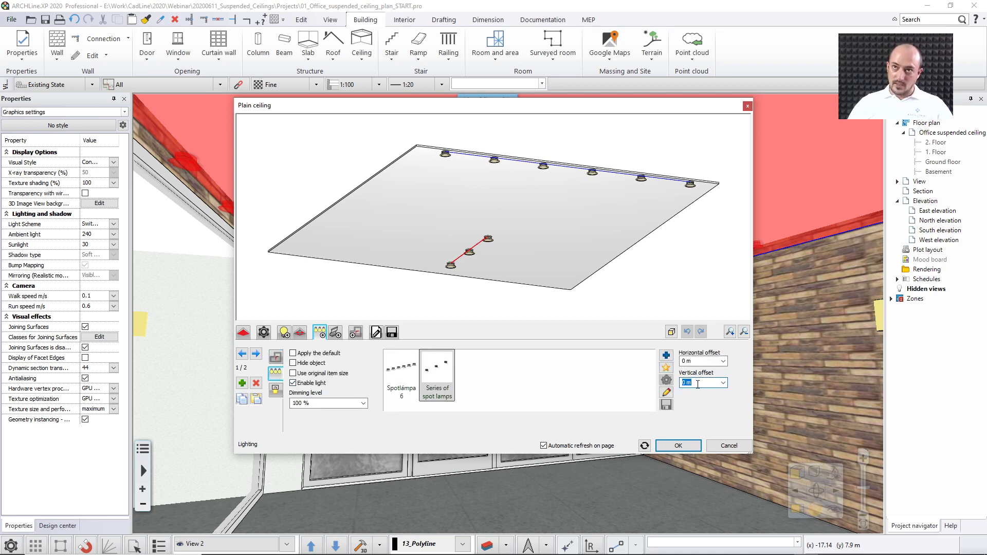
type("0.04")
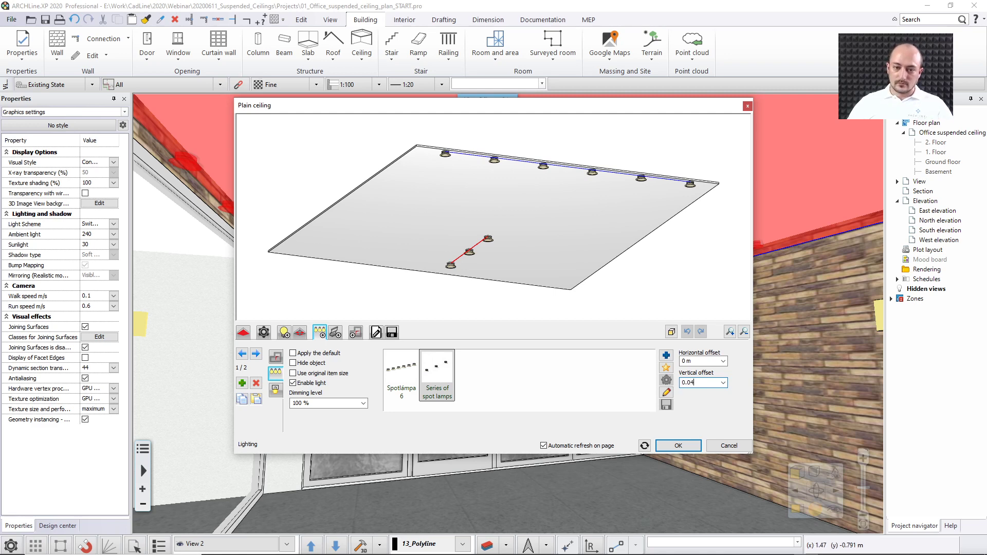
key("Return")
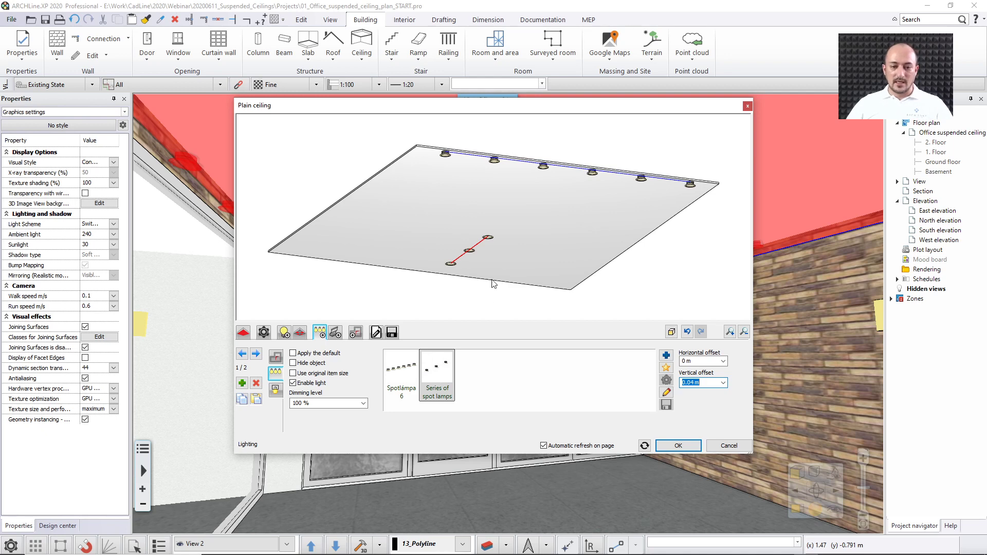
Step: Make Circle holes in the false ceiling for the short lamp row, with width and height set to 0.1 m
left_click(276, 391)
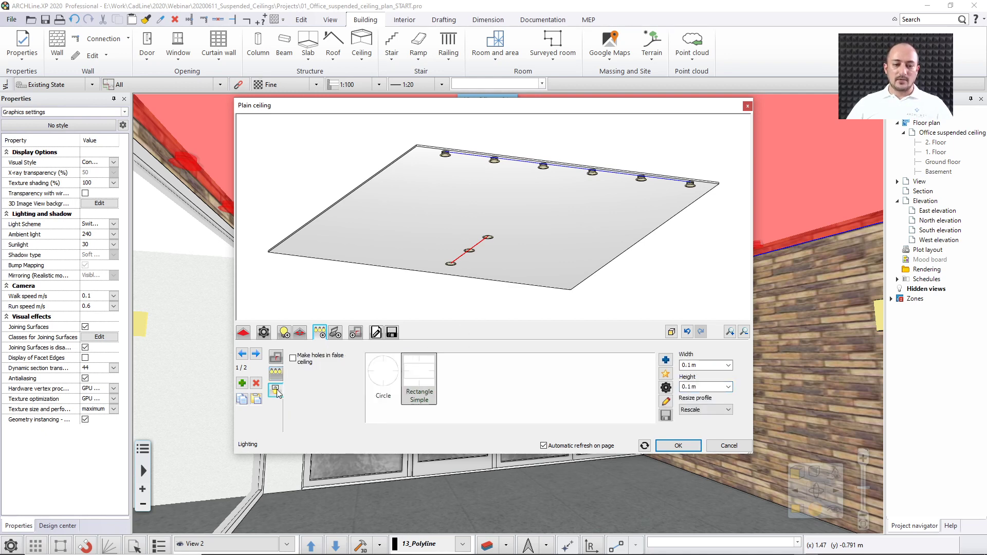
left_click(293, 358)
left_click(383, 378)
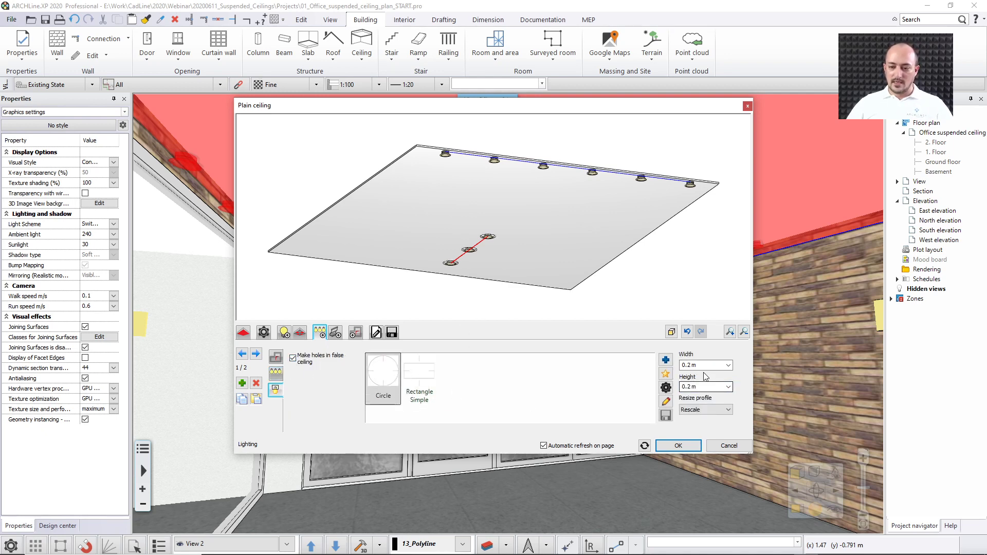
left_click(728, 365)
left_click(702, 375)
left_click(728, 387)
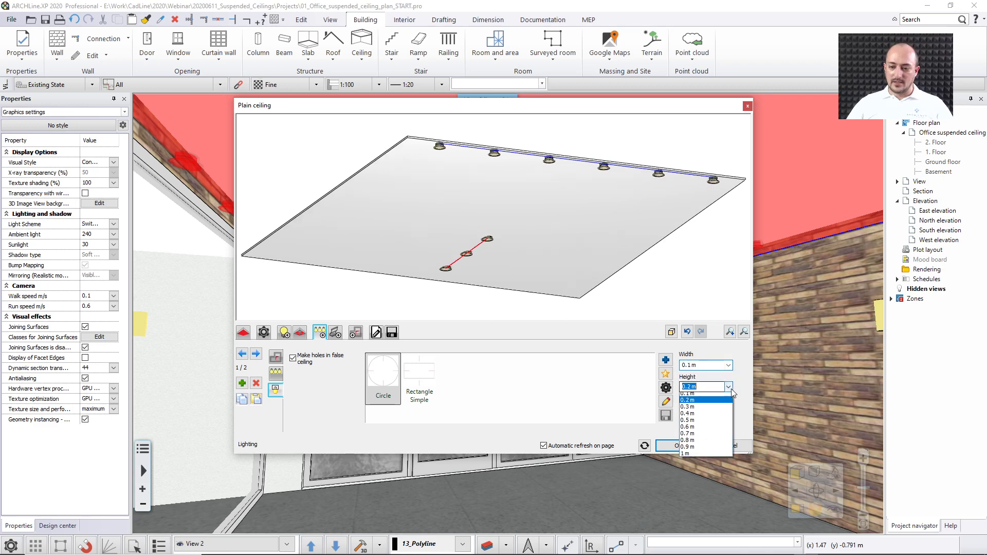
left_click(701, 397)
middle_click_drag(473, 257, 496, 240)
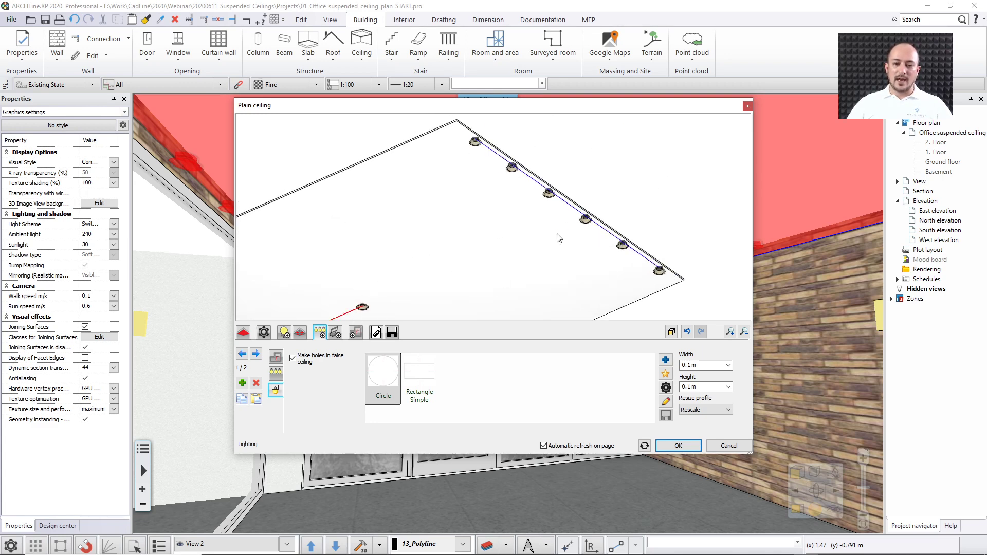
scroll(458, 300, "down", 2)
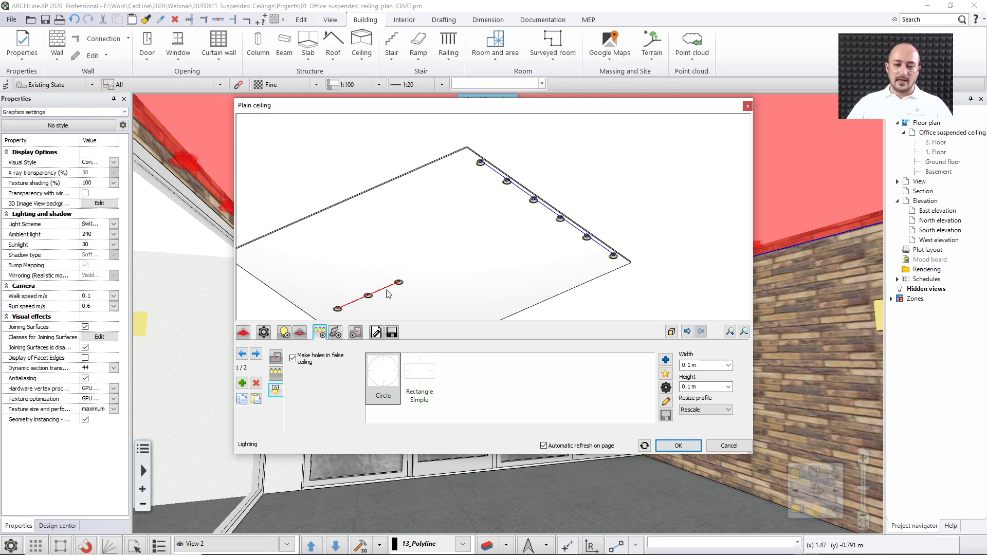
Step: Compare the two lamp rows in the lighting settings and make the longer row along the ceiling edge the current one
left_click(276, 362)
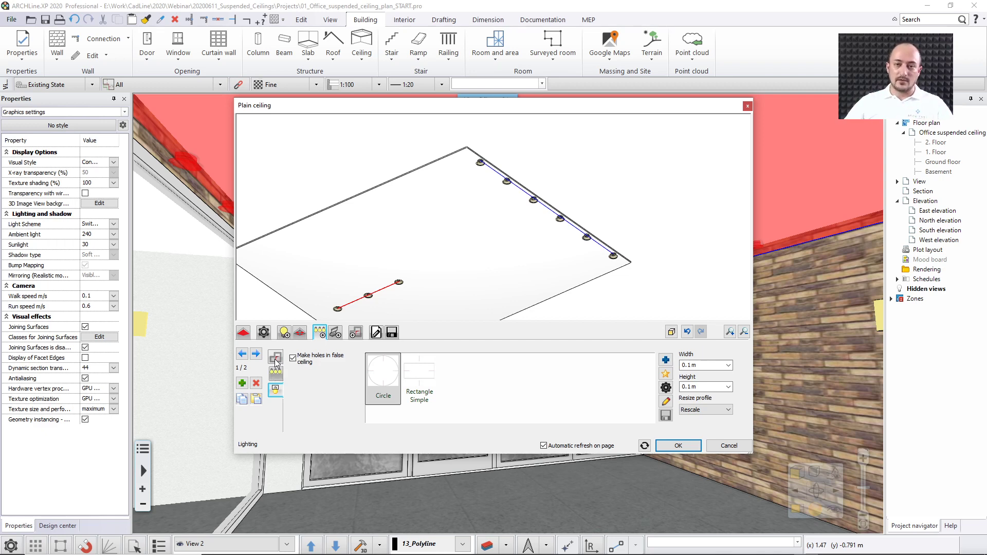
left_click_drag(345, 109, 378, 88)
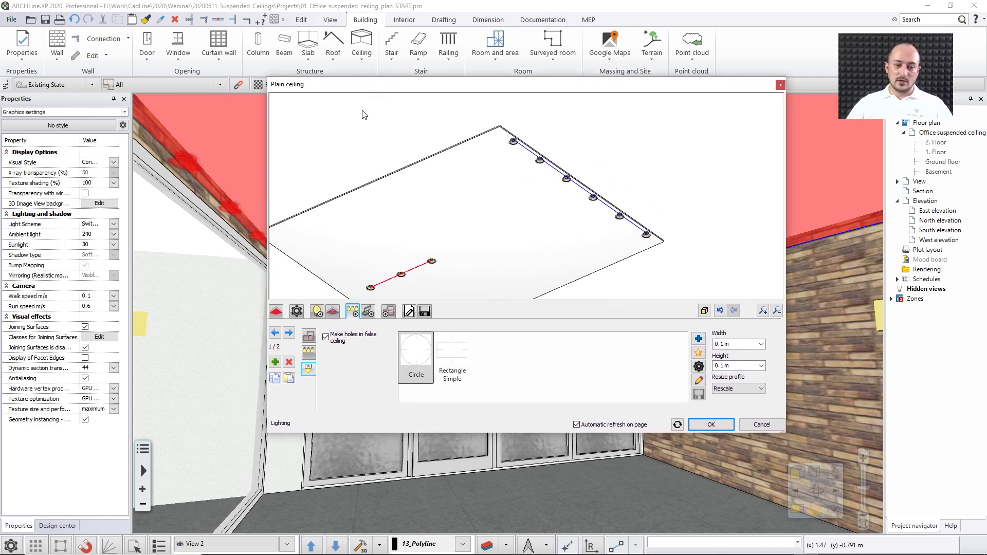
left_click(289, 333)
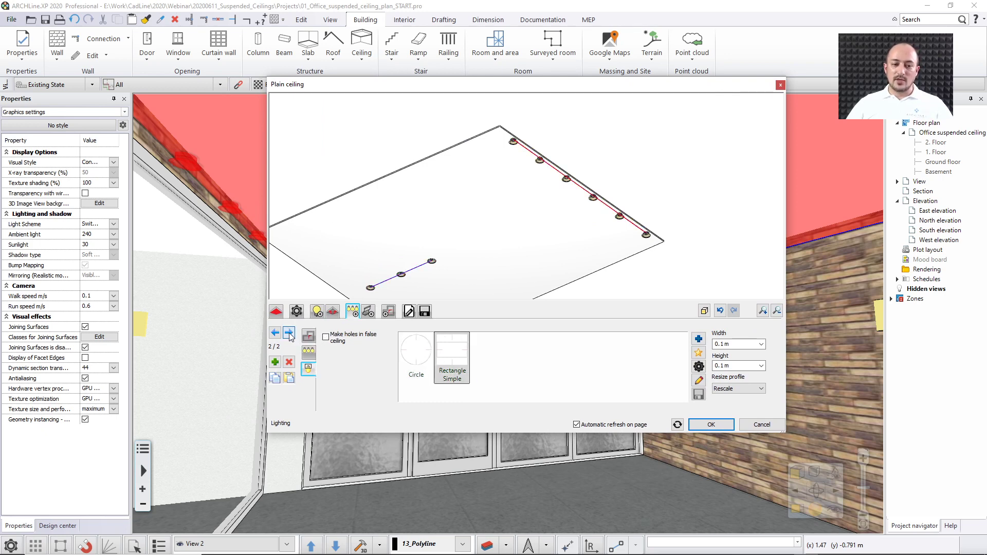
left_click(275, 333)
left_click(275, 333)
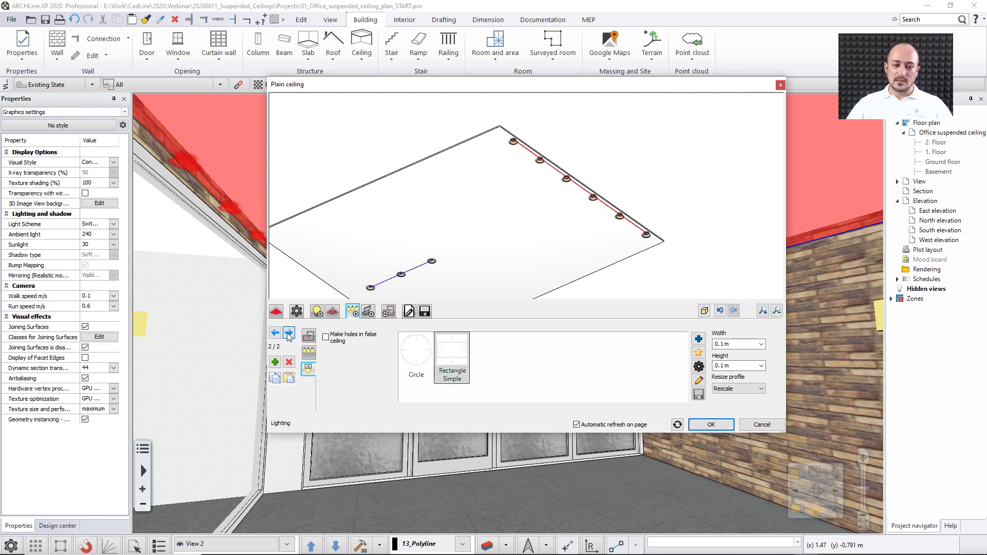
left_click(276, 333)
left_click(289, 332)
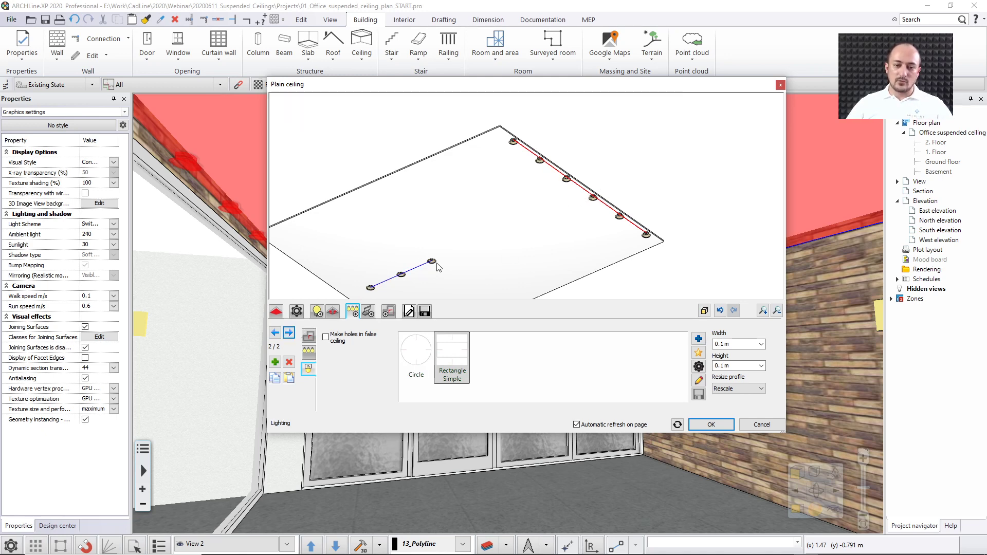
Step: Set the vertical offset of the longer lamp row along the ceiling edge to 0.04 m
left_click(418, 267)
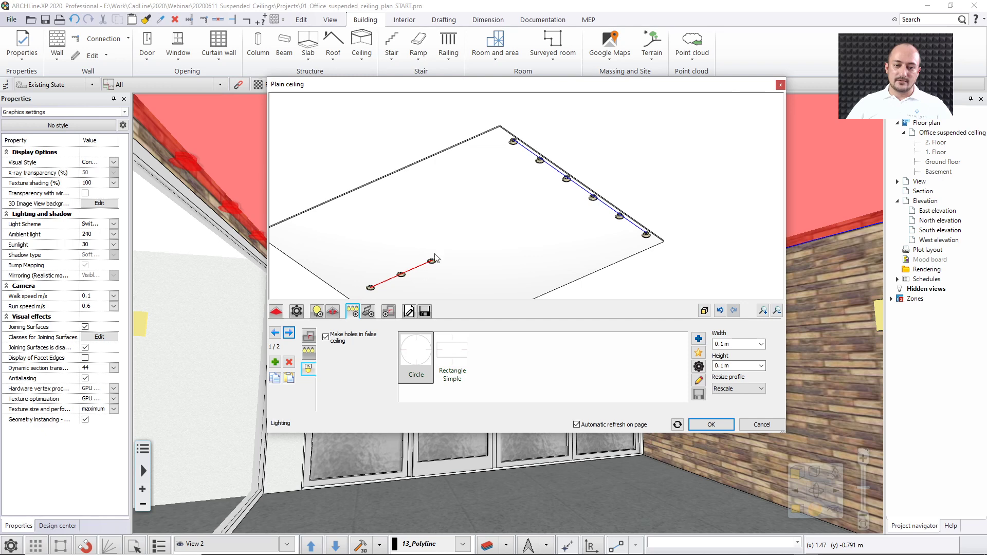
left_click(552, 169)
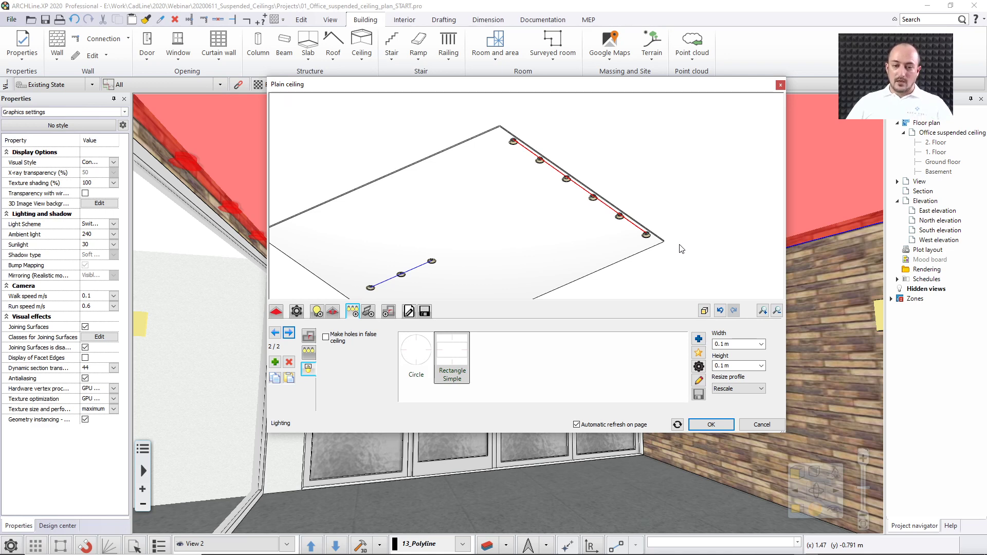
left_click(309, 353)
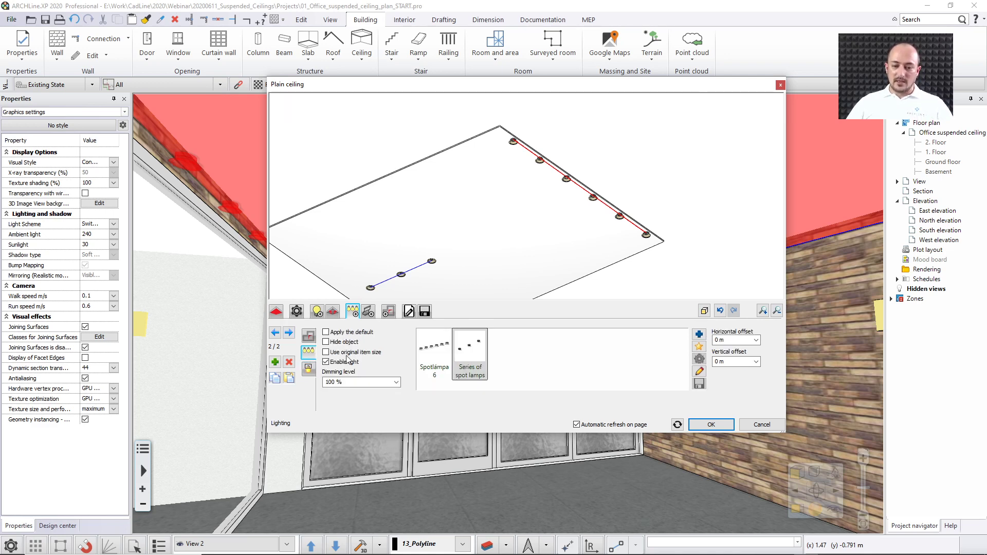
left_click(726, 361)
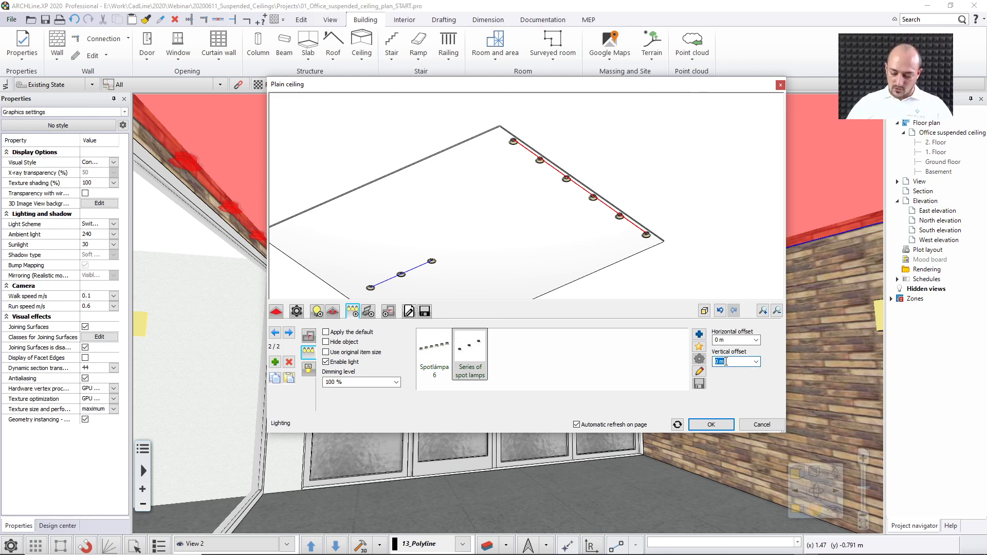
type("0.04")
key("Return")
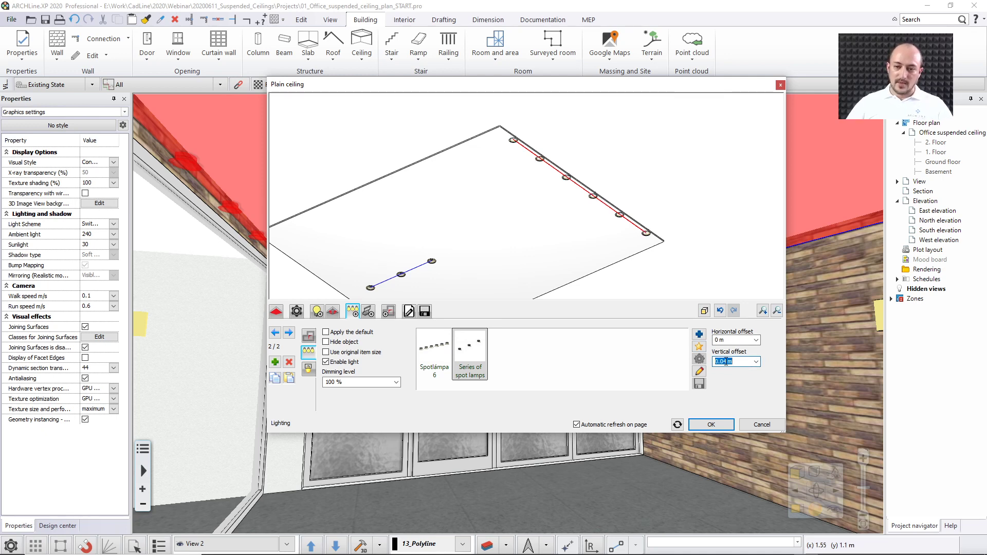
Step: Make Circle holes in the false ceiling for the longer lamp row, with width and height set to 0.1 m
left_click(310, 370)
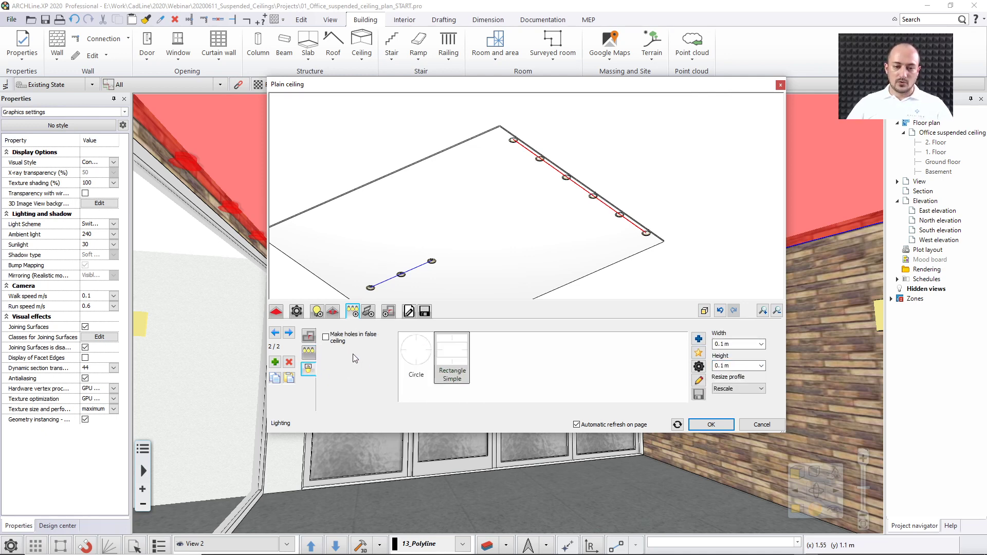
left_click(325, 337)
left_click(415, 360)
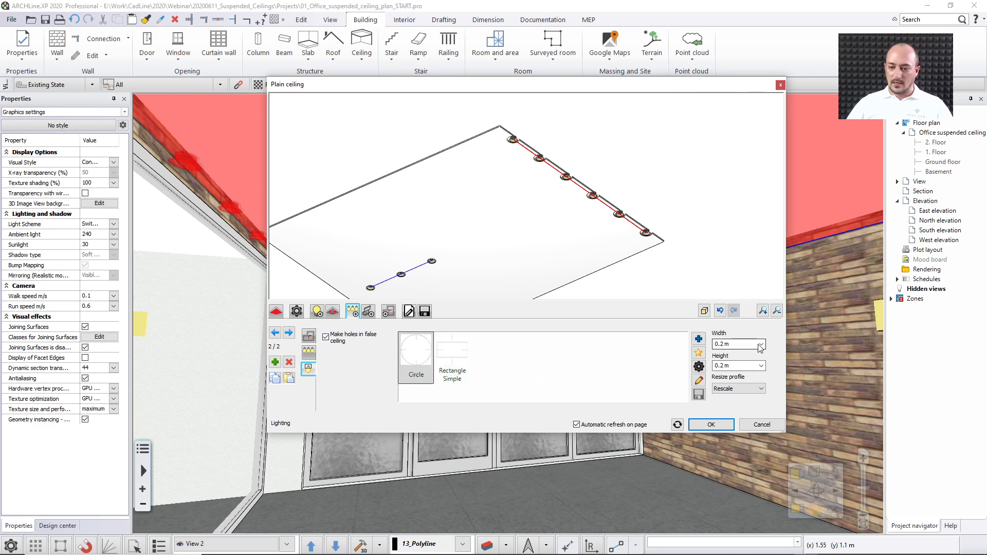
left_click(761, 344)
left_click(753, 353)
left_click(761, 366)
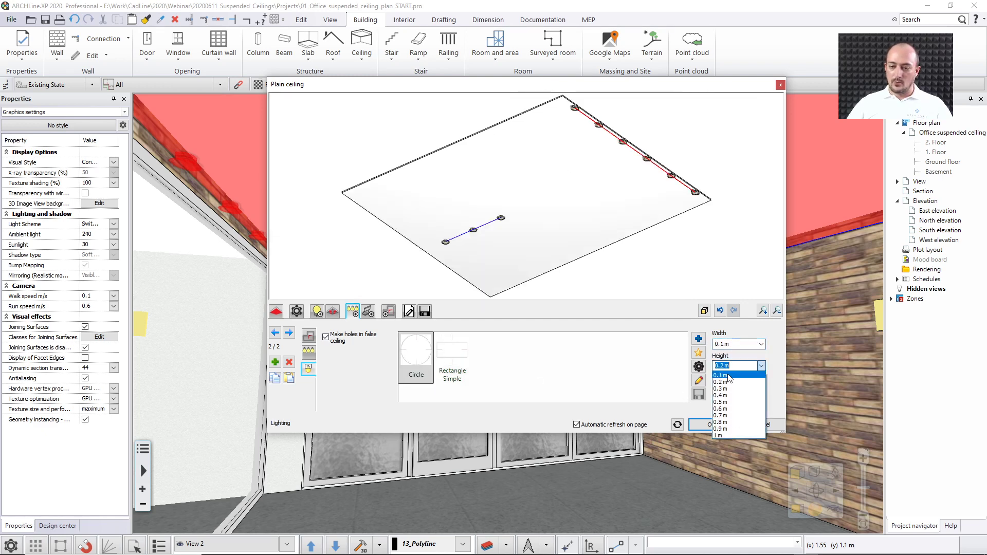
left_click(695, 304)
left_click_drag(686, 276, 445, 324)
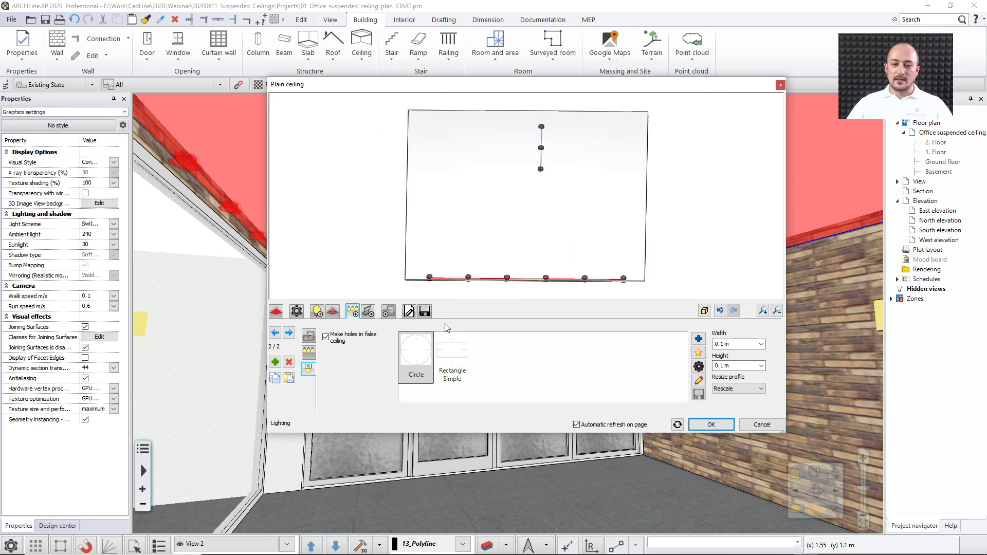
left_click_drag(684, 264, 659, 260)
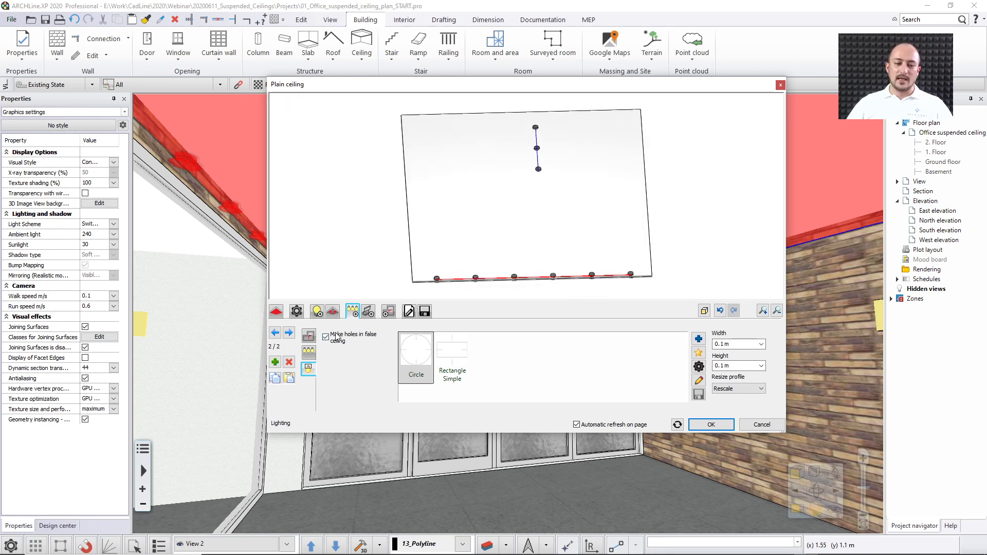
Step: Open the longer row's Series of spot lamps for editing and review its lamp selection, profile and distribution settings
left_click(309, 352)
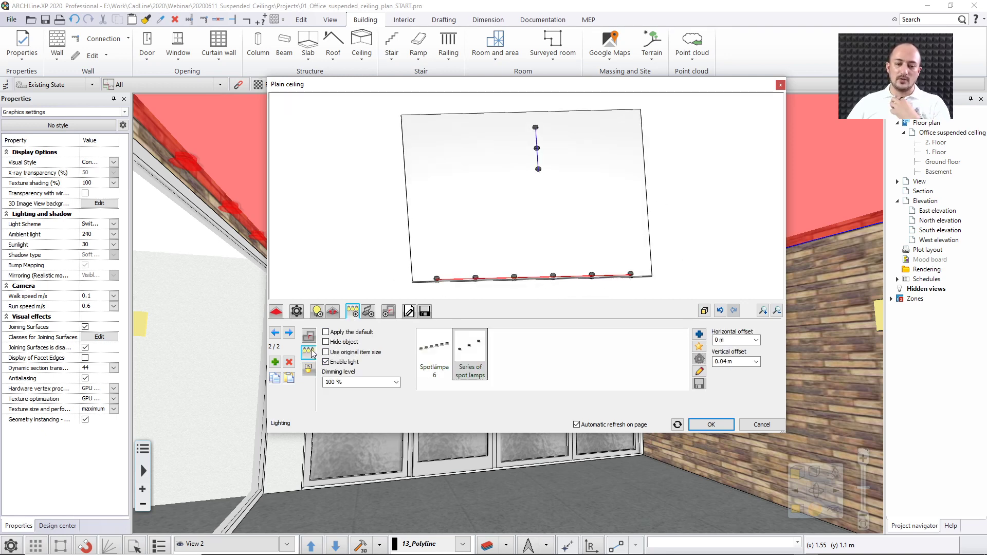
left_click(480, 359)
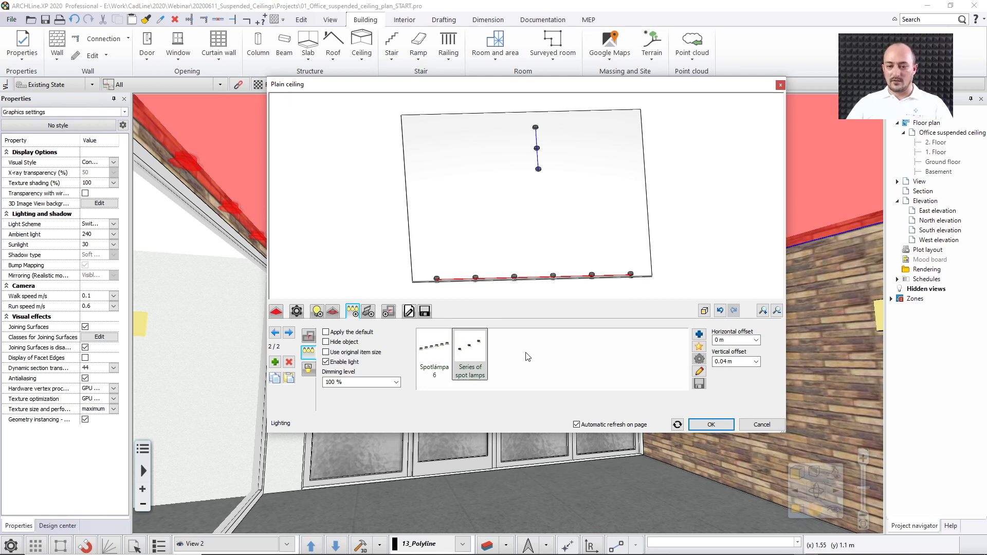
left_click(699, 372)
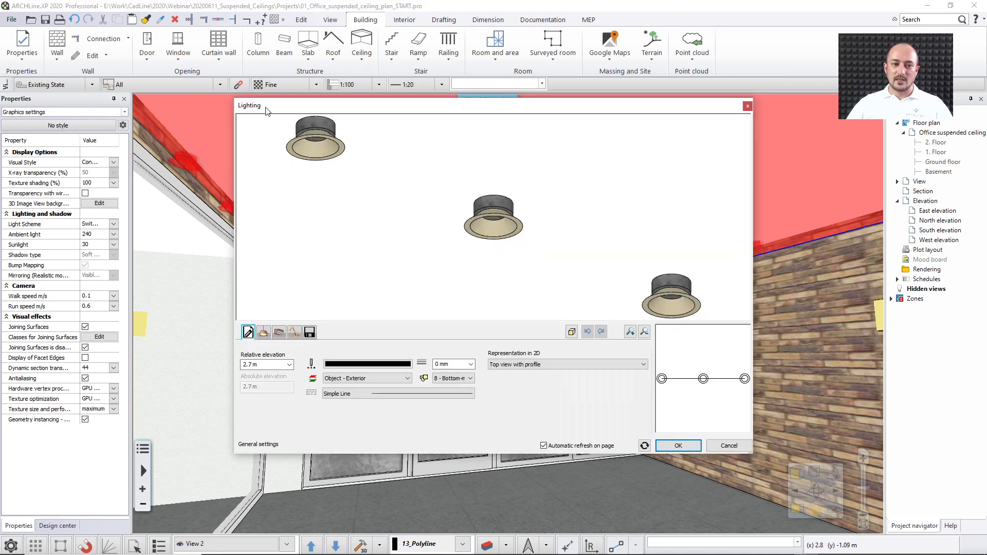
left_click_drag(268, 106, 280, 107)
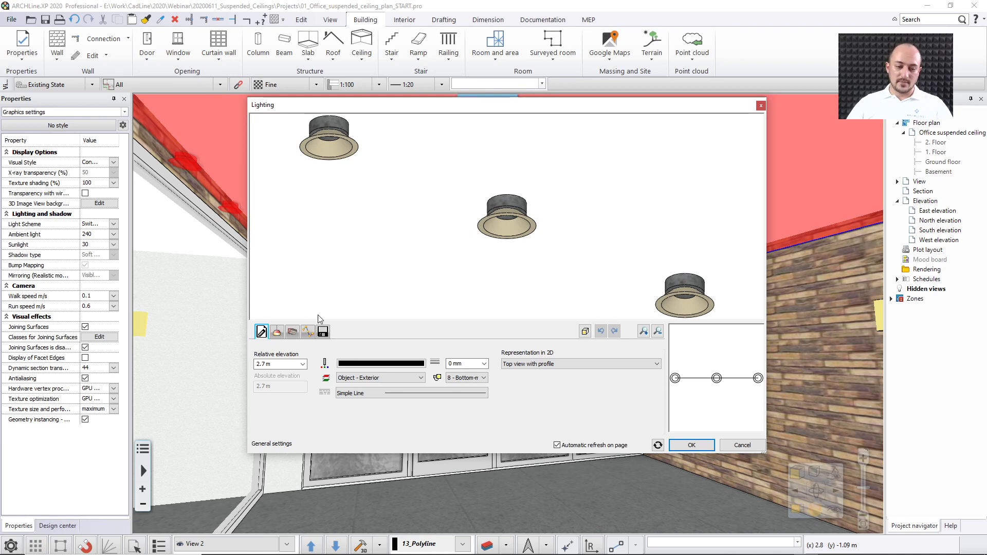
left_click(276, 335)
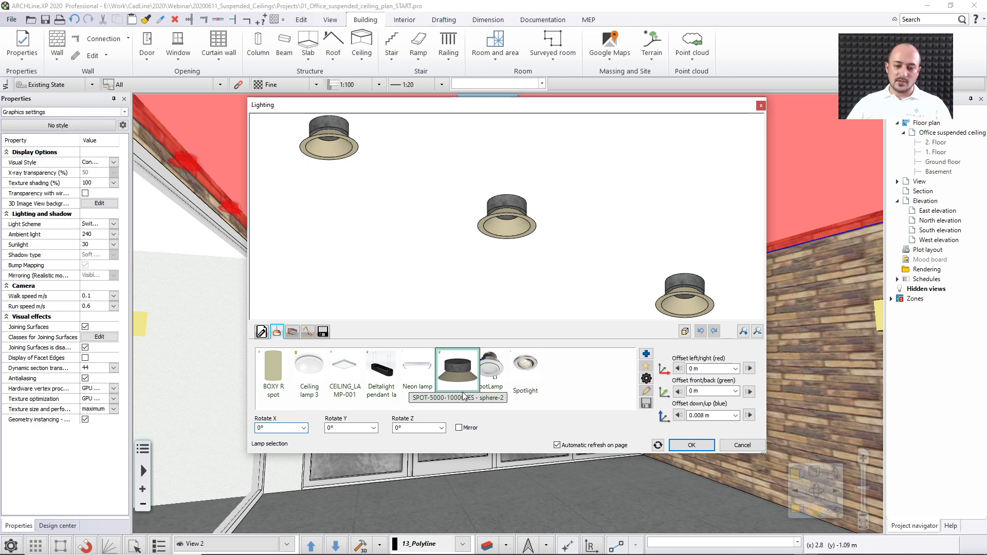
left_click(499, 380)
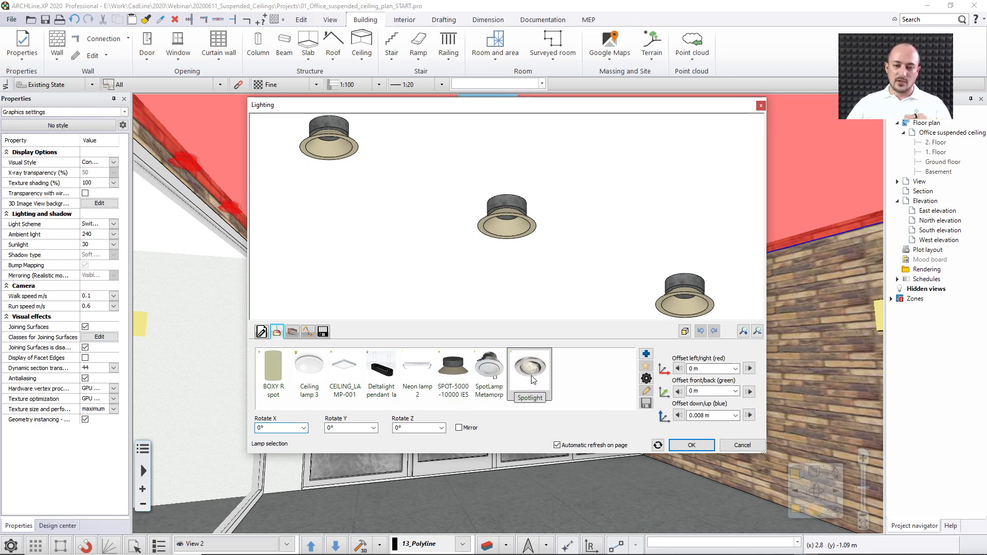
left_click(459, 377)
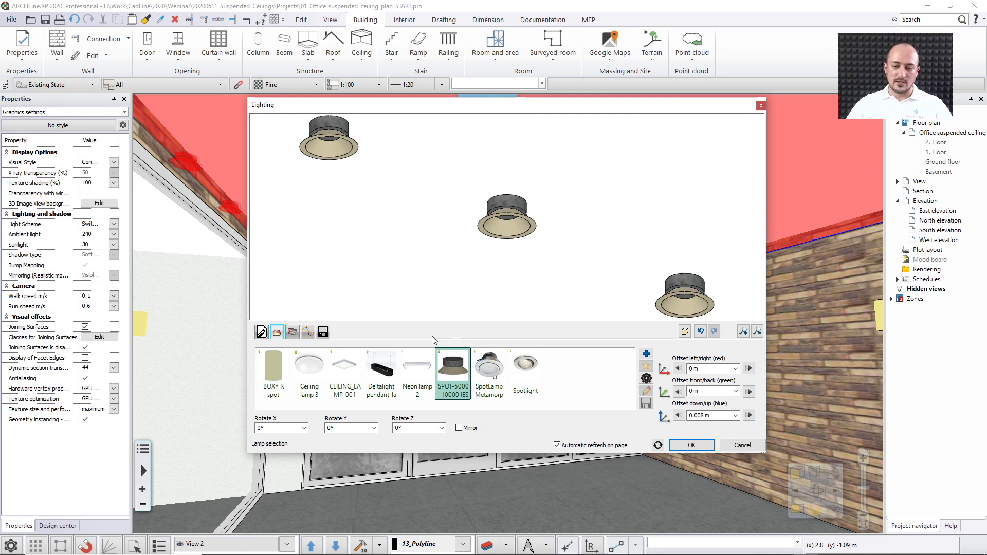
left_click(292, 333)
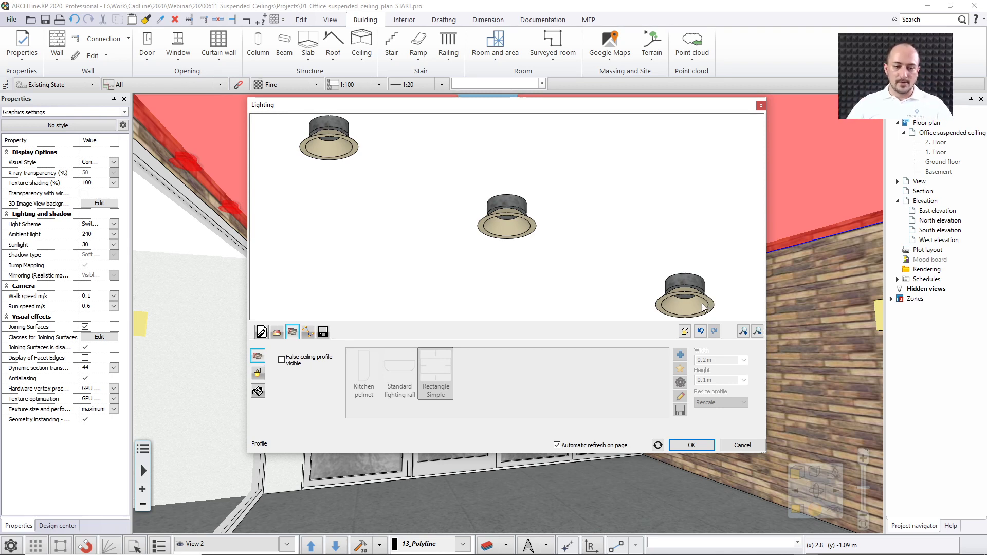
left_click(307, 333)
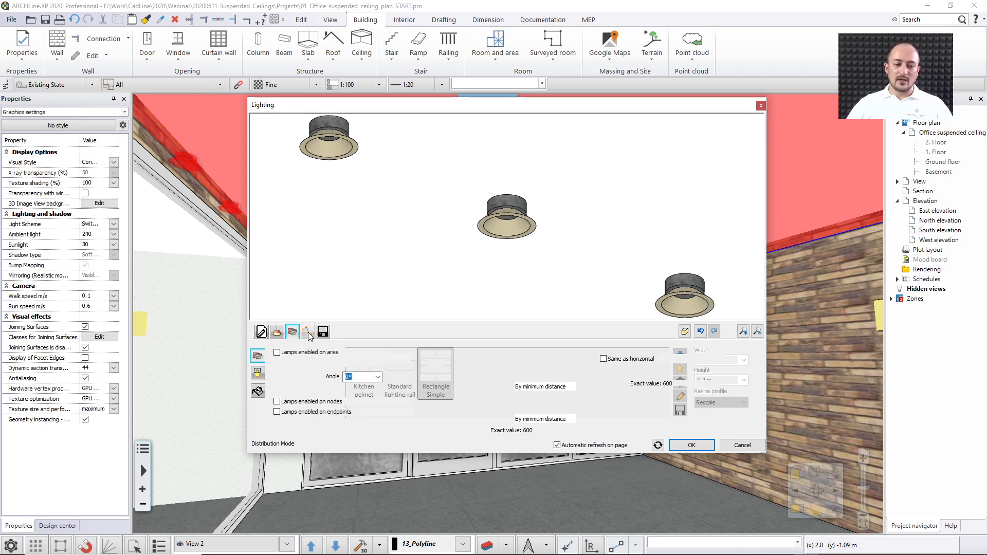
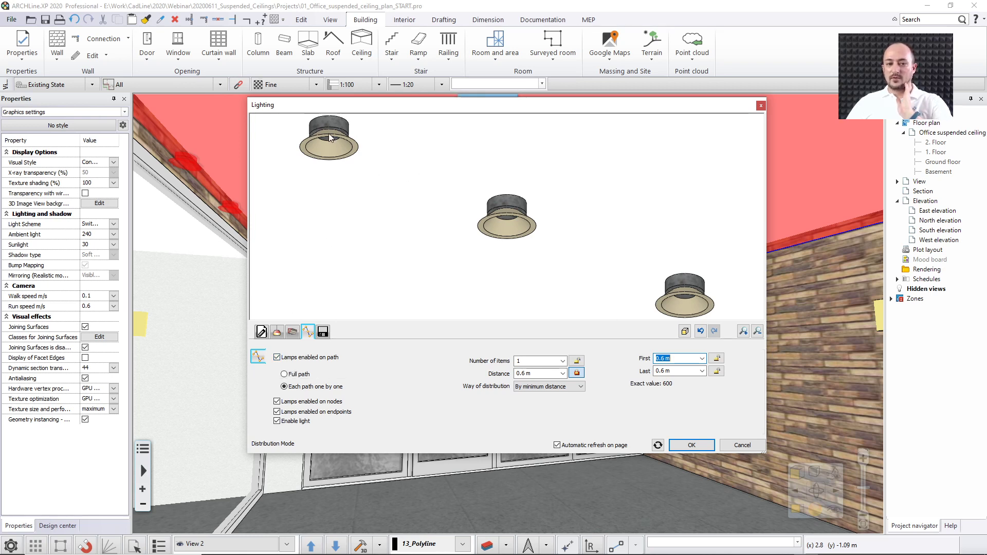
Step: Turn off the longer row's lamps on the path, on the nodes and on the endpoints
left_click(277, 357)
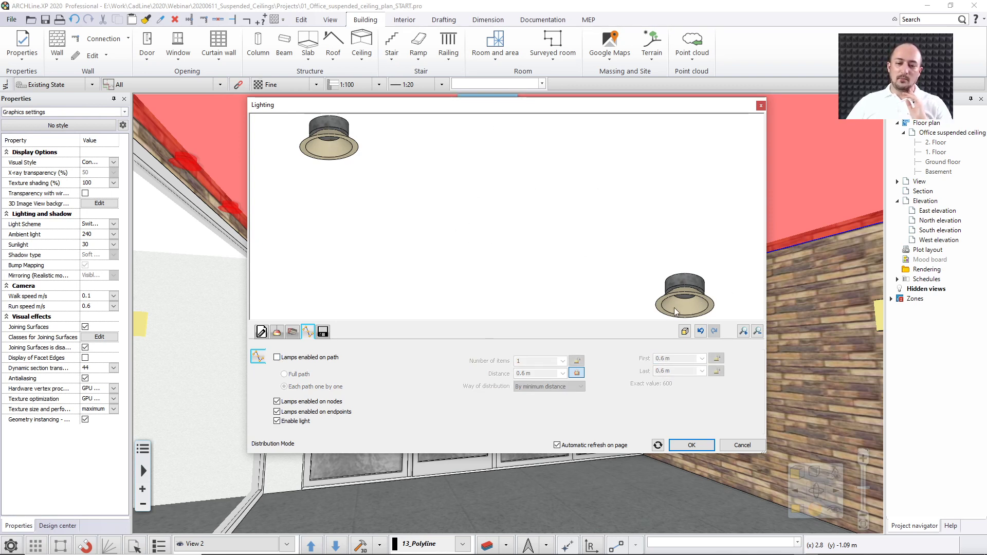
left_click(277, 402)
left_click(277, 412)
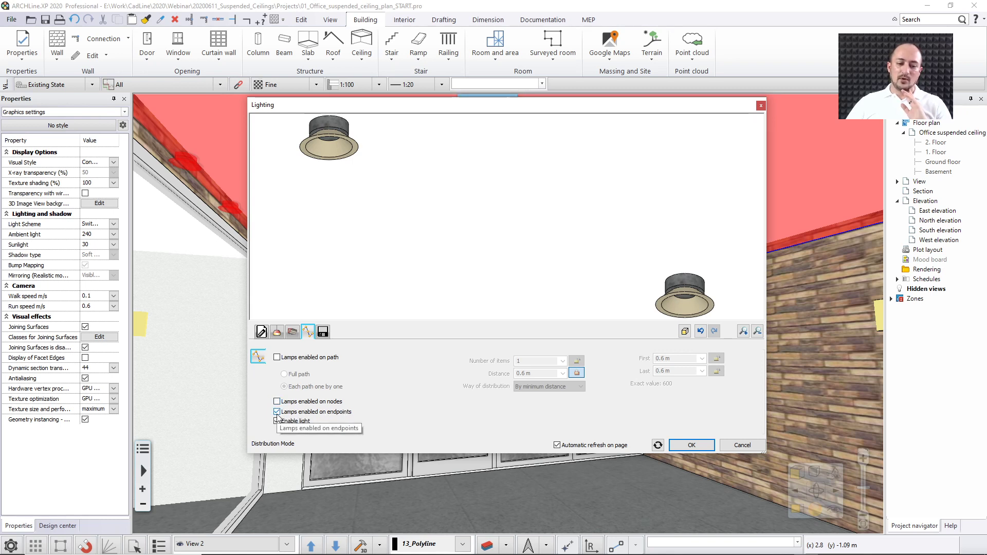
left_click(277, 412)
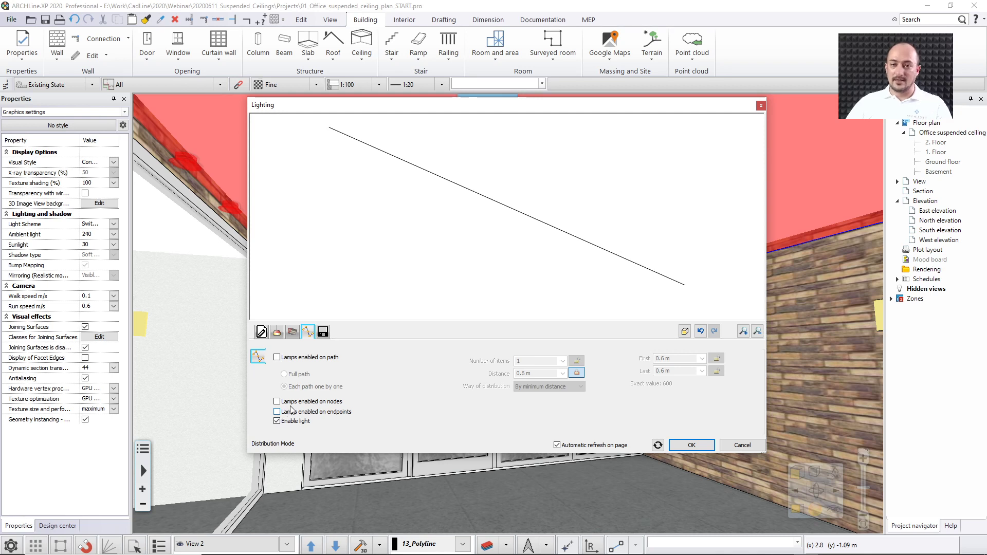
Step: Enable the longer row's lamps on endpoints only, with path lamps off, and accept this as a local modification without saving
left_click(277, 357)
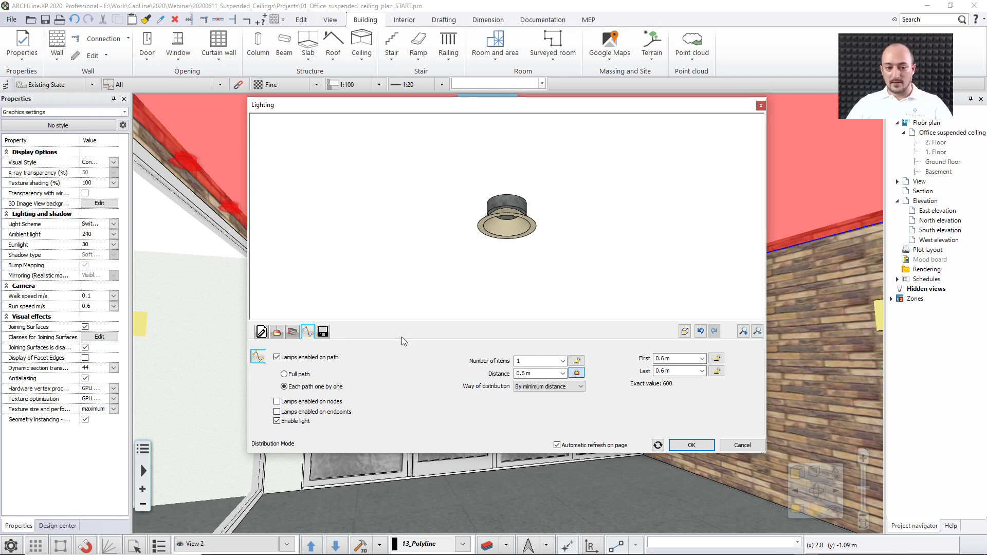
left_click(278, 412)
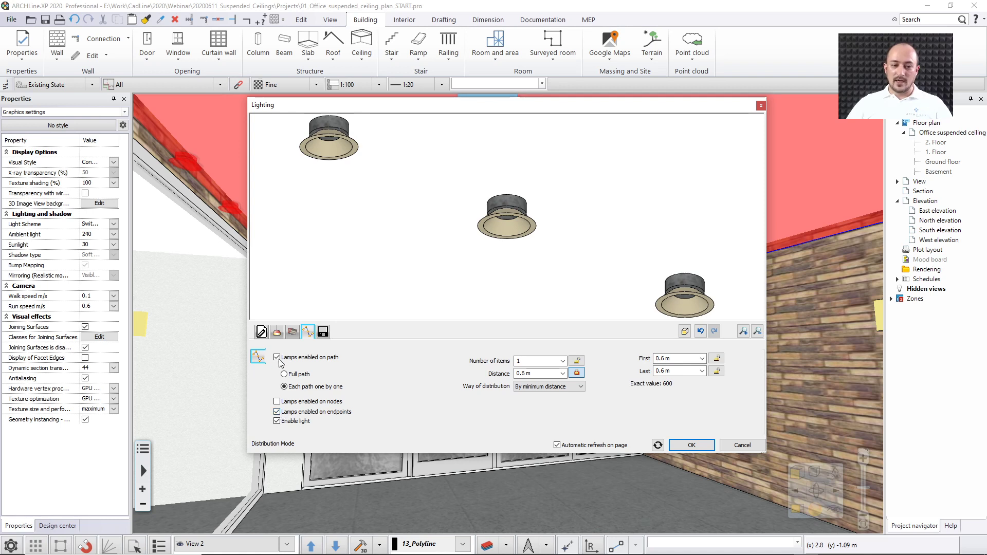
left_click(277, 357)
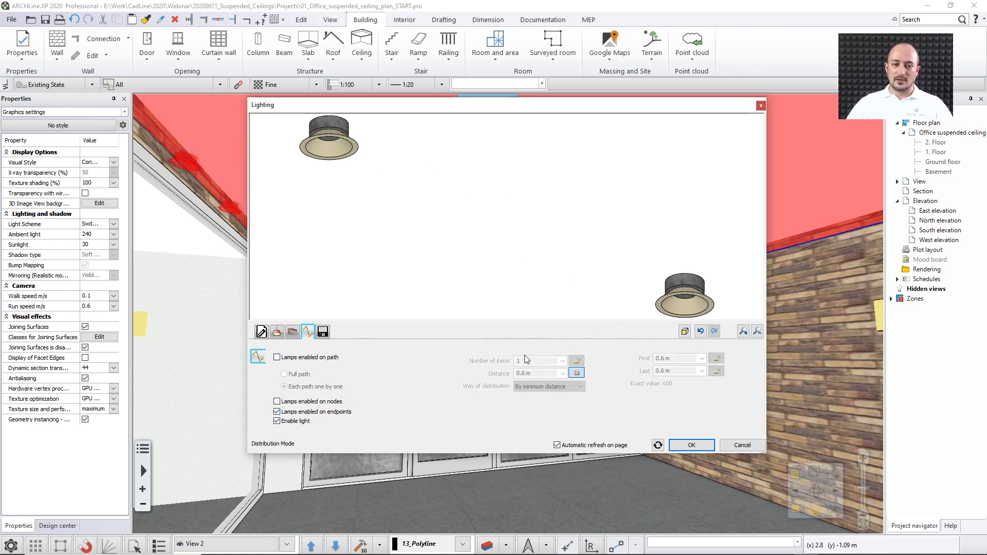
left_click_drag(363, 105, 295, 294)
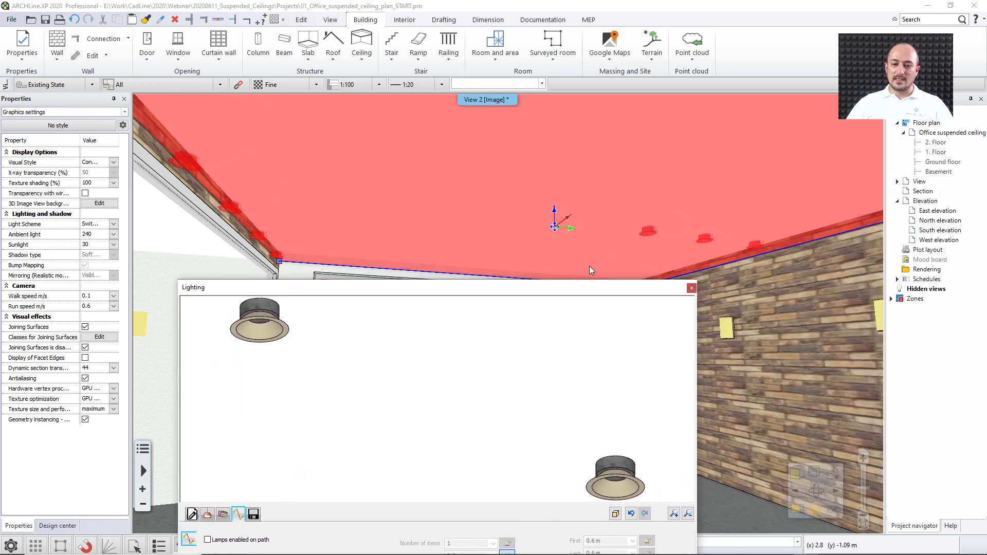
left_click_drag(589, 287, 643, 148)
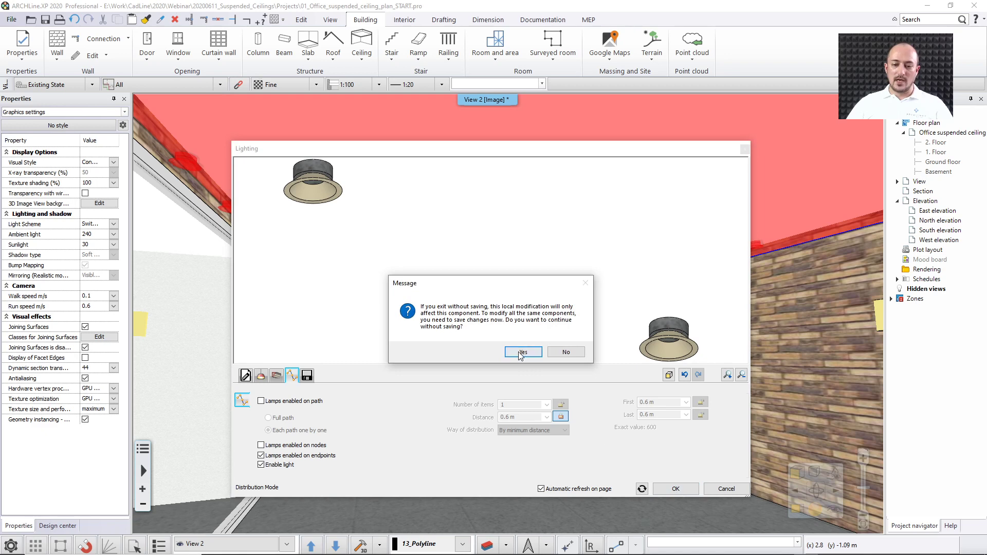
left_click(519, 352)
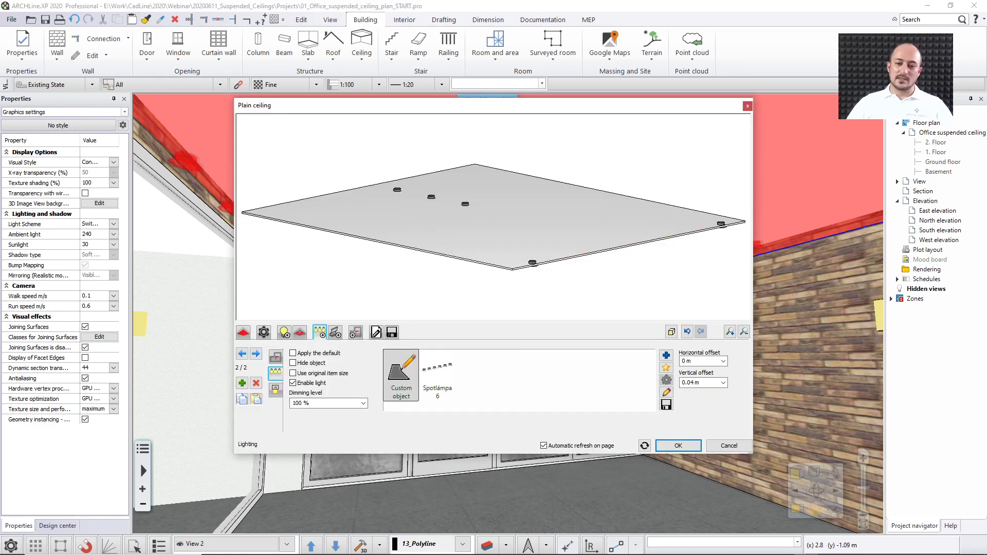
Step: Turn off the lamps on the path for the short row and accept this as a local modification without saving
left_click_drag(630, 268, 603, 220)
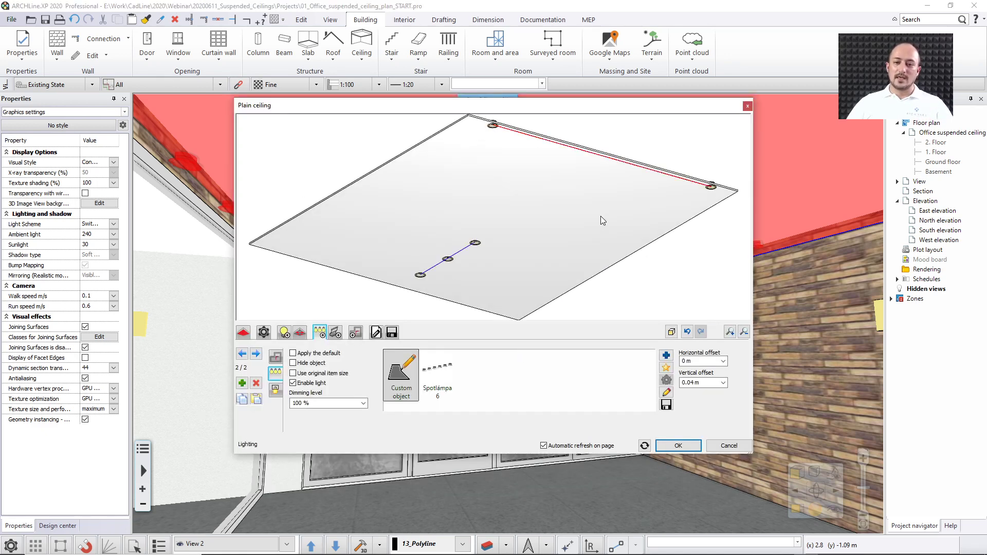
left_click(455, 254)
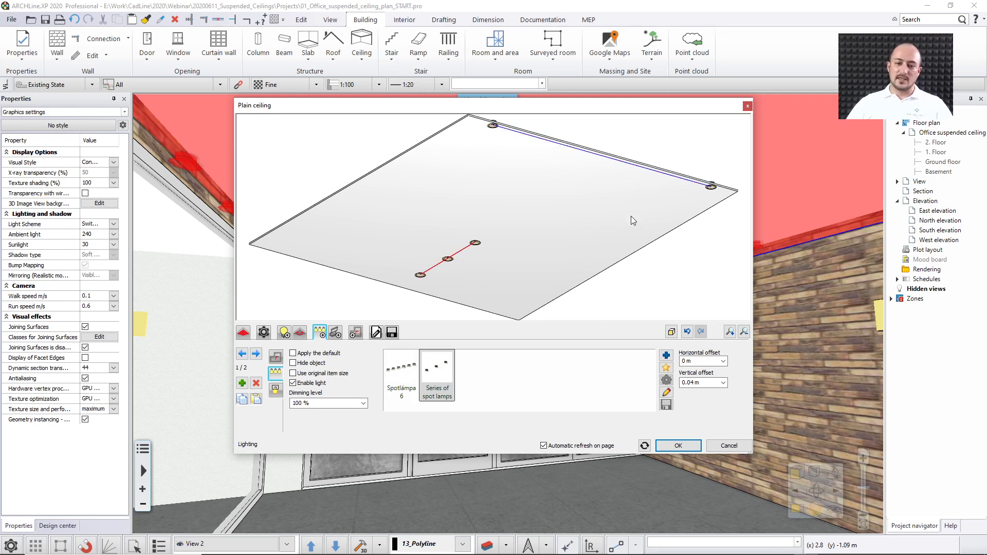
left_click(666, 392)
left_click(295, 333)
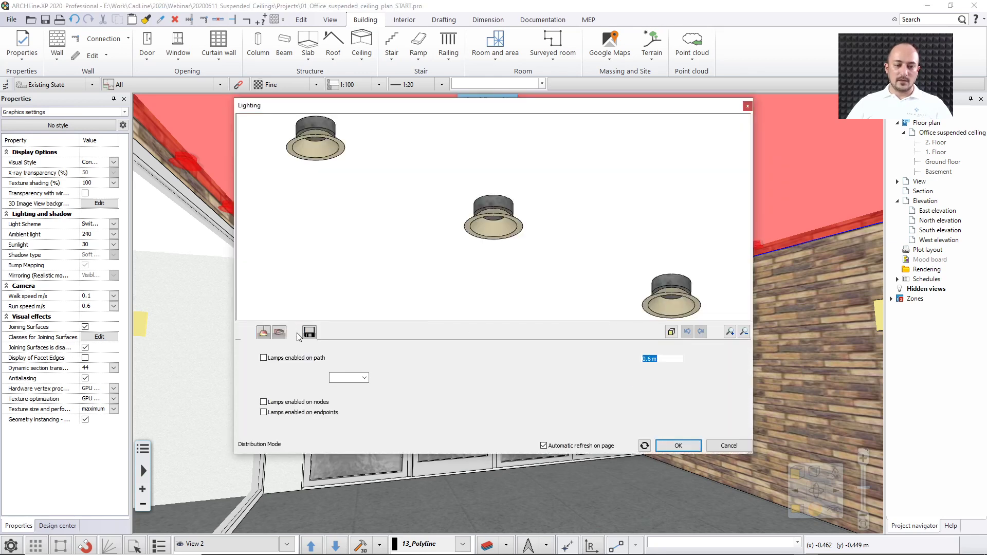
left_click(263, 358)
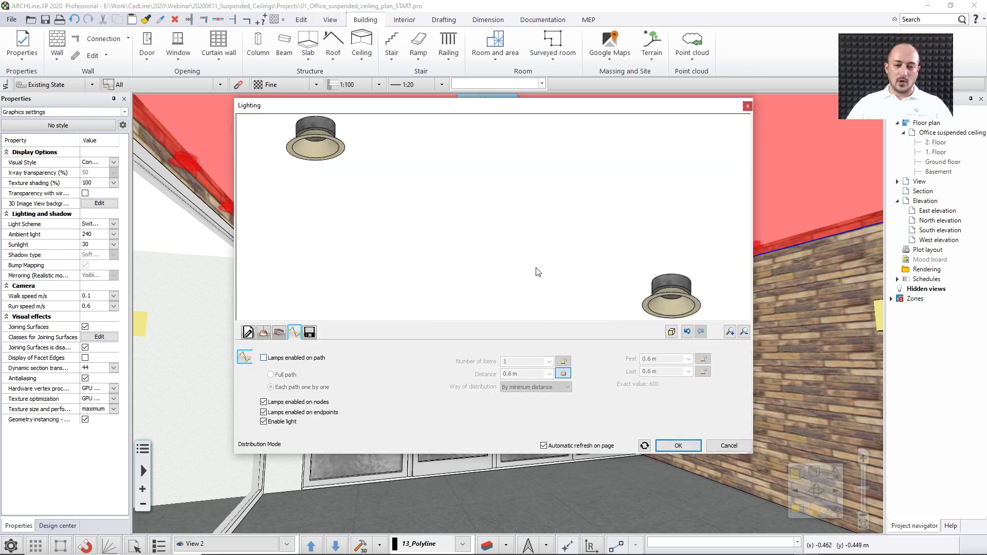
left_click(678, 446)
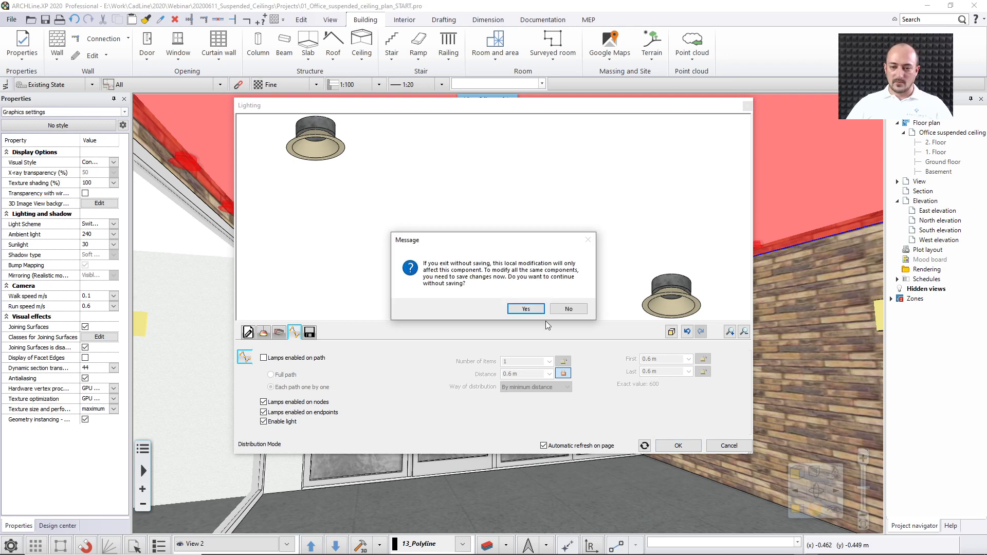
left_click(525, 309)
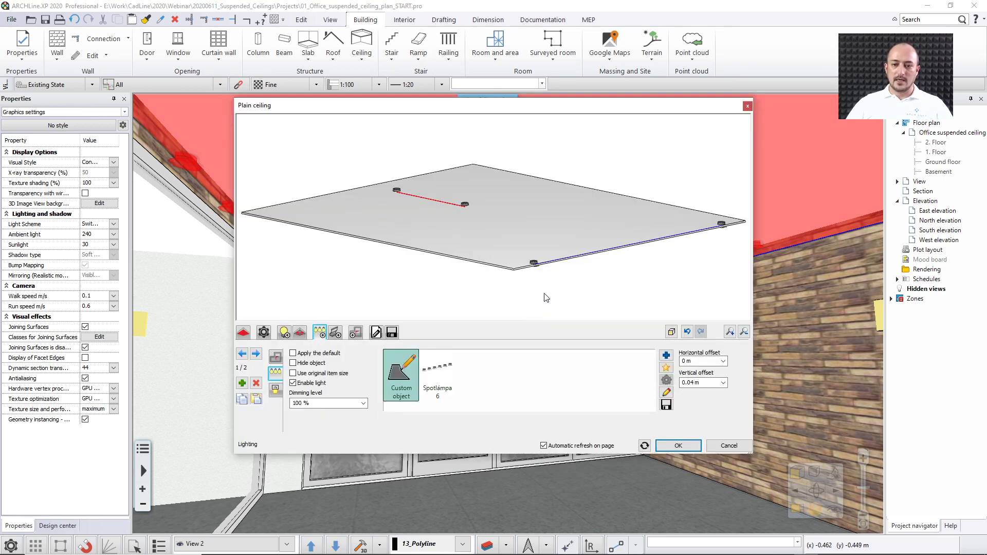
Step: Apply the edited lamp settings of both rows to the Meeting Point's plain ceiling
left_click(629, 163)
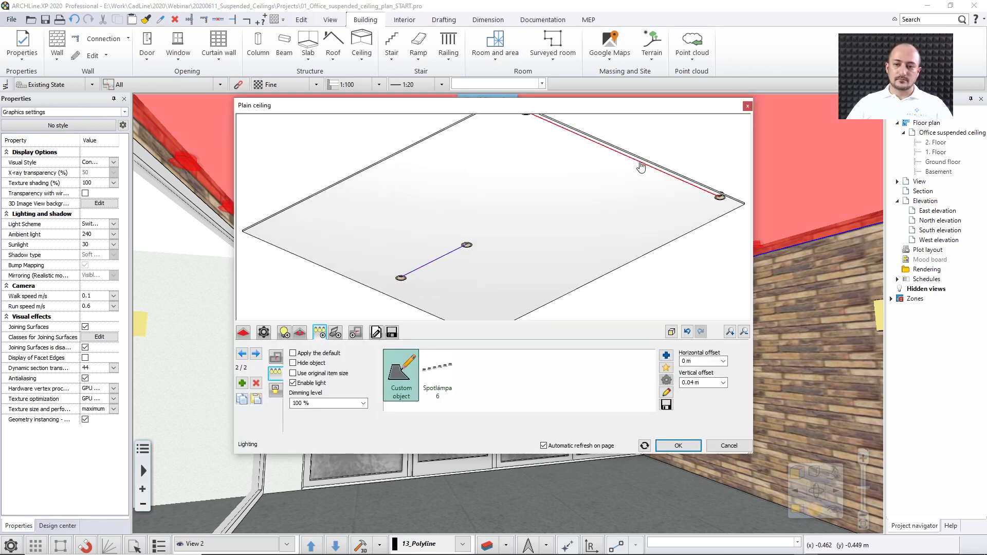
left_click_drag(555, 106, 590, 145)
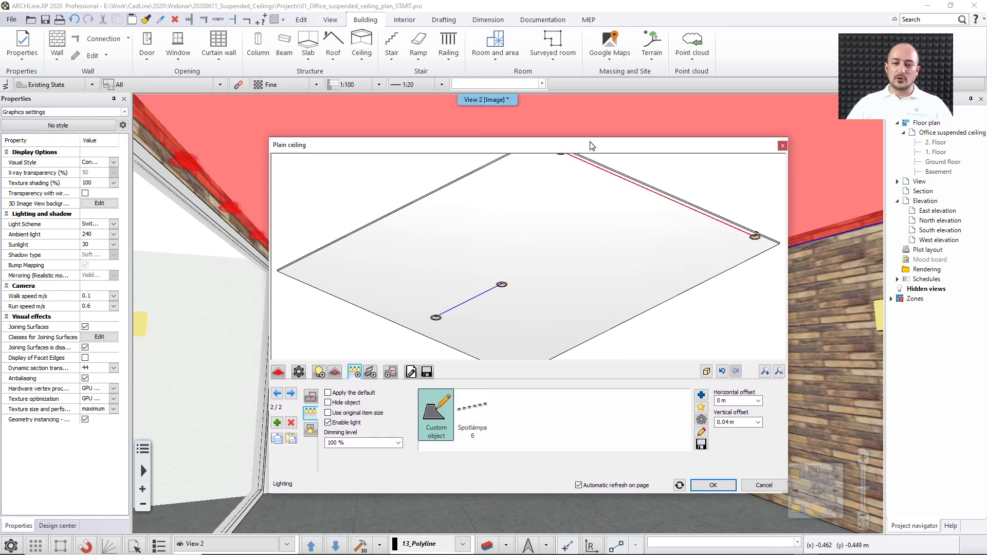
left_click(713, 486)
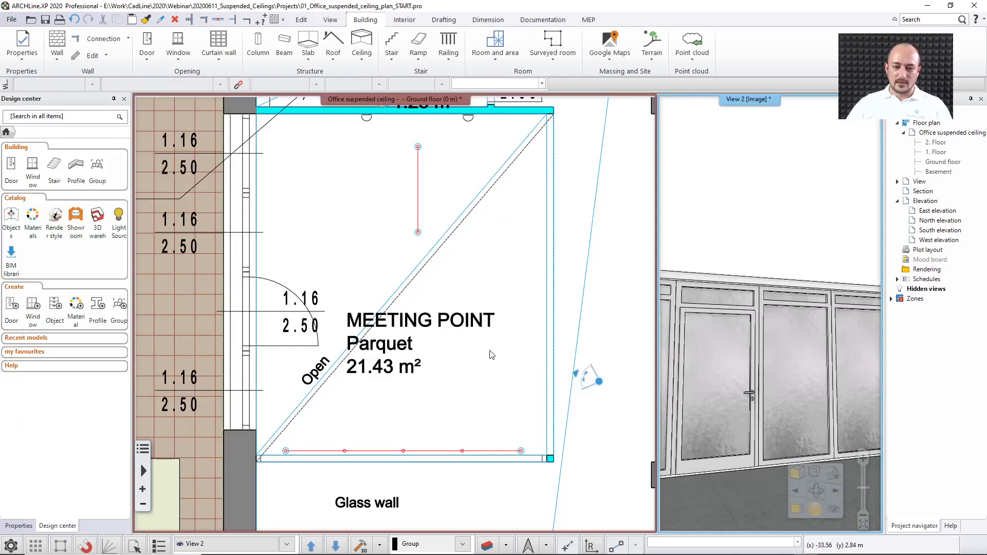
Step: Reopen the Meeting Point's plain ceiling from the ground floor plan and select the longer lamp row in its lighting settings
middle_click_drag(490, 351, 531, 311)
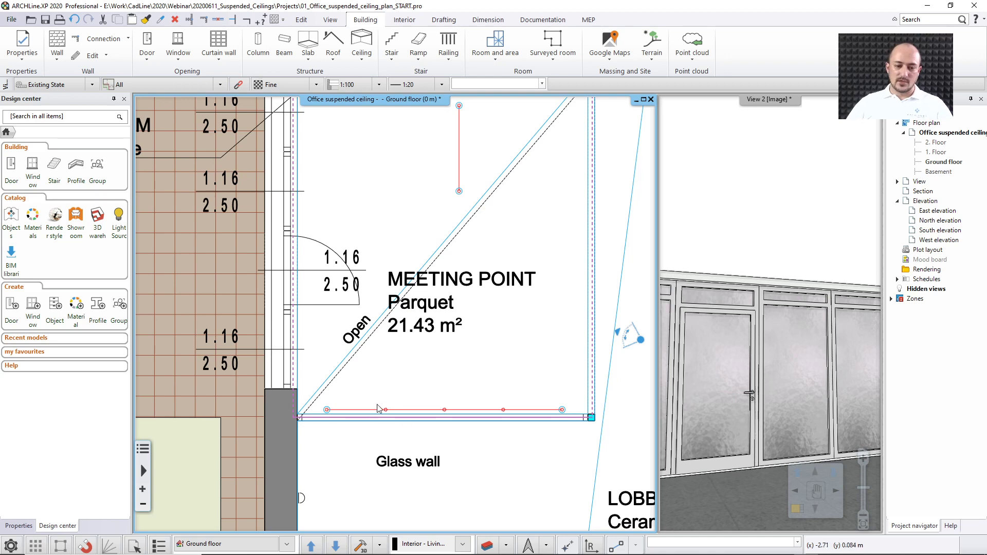
left_click(449, 246)
left_click(472, 282)
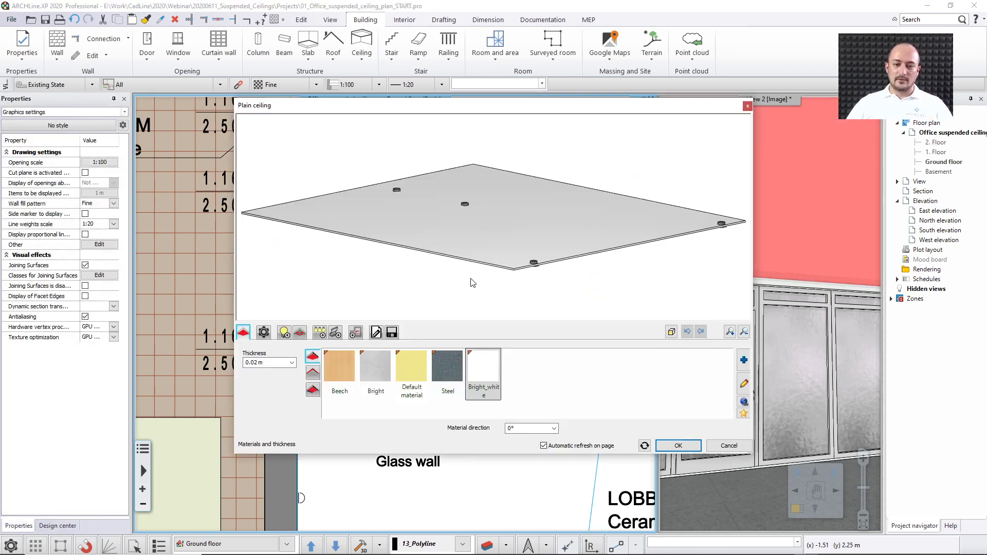
left_click_drag(534, 301, 545, 178)
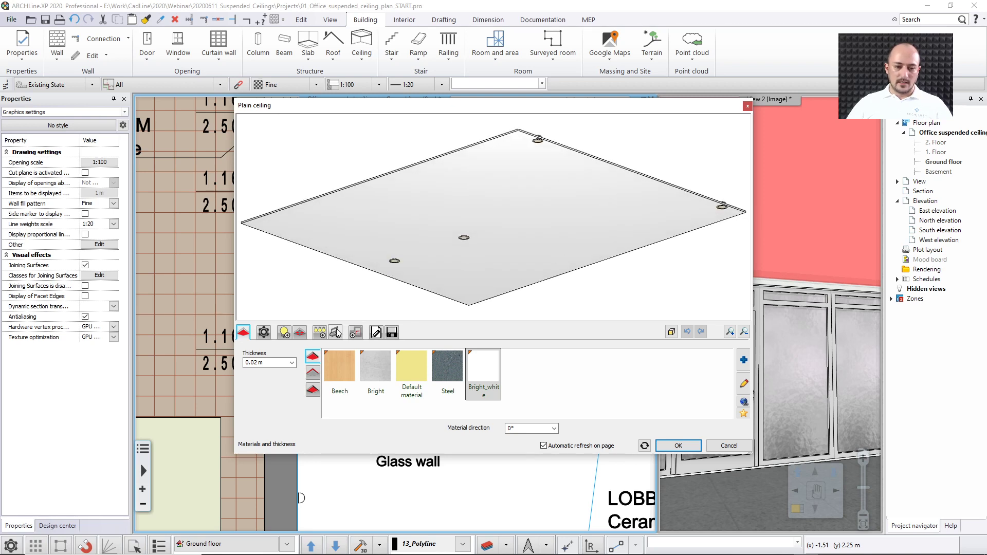
left_click(320, 332)
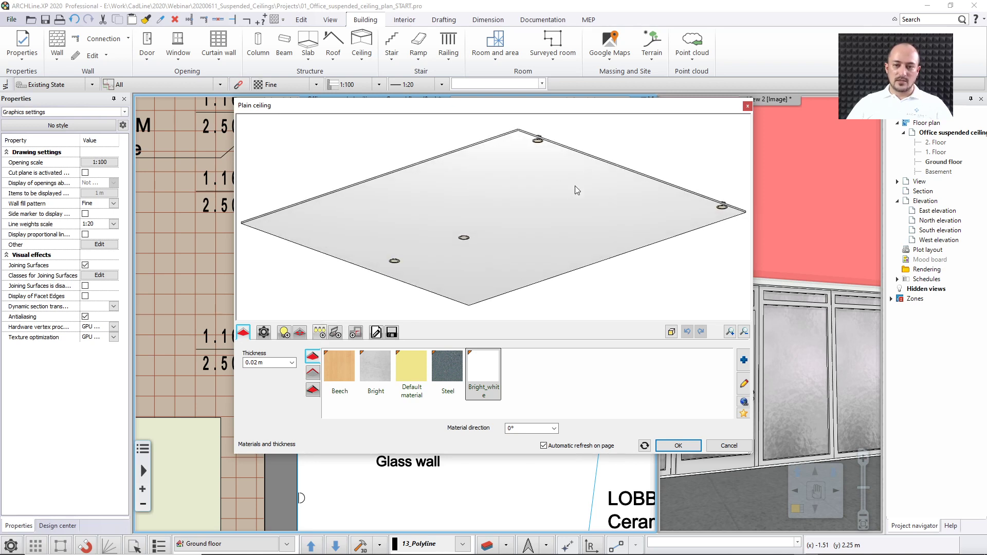
left_click(595, 165)
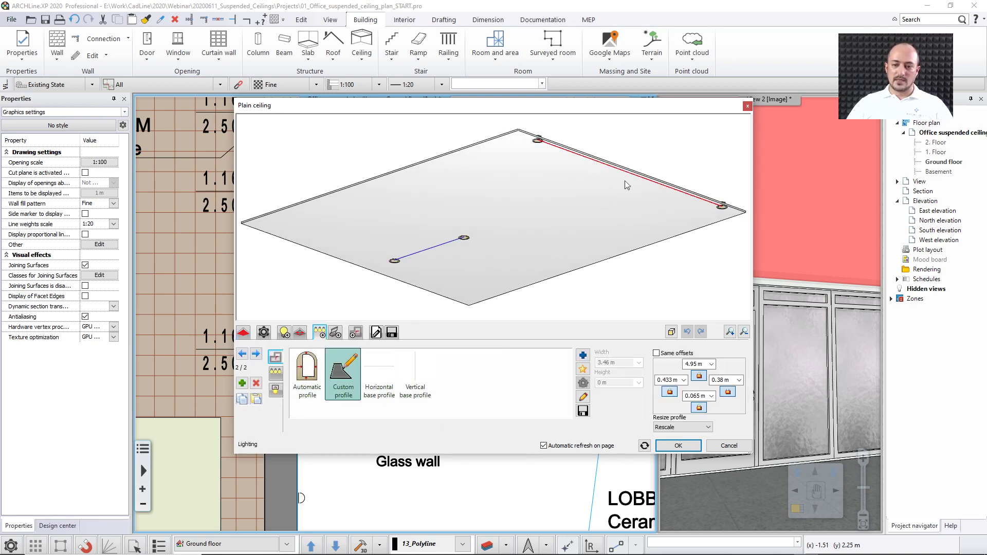
Step: Open the longer row's custom profile on the floor plan to examine its path, and close the profile editing
left_click(583, 396)
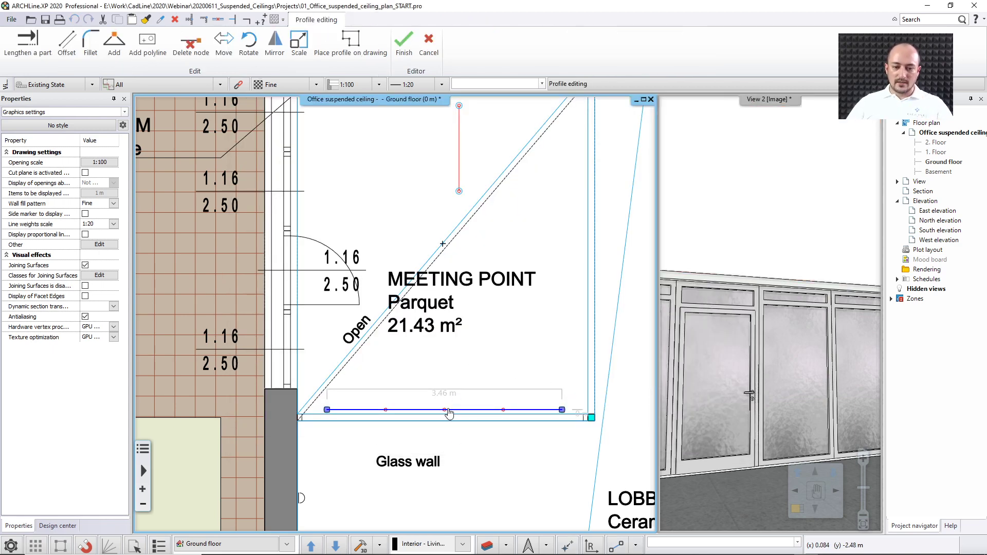
key("Return")
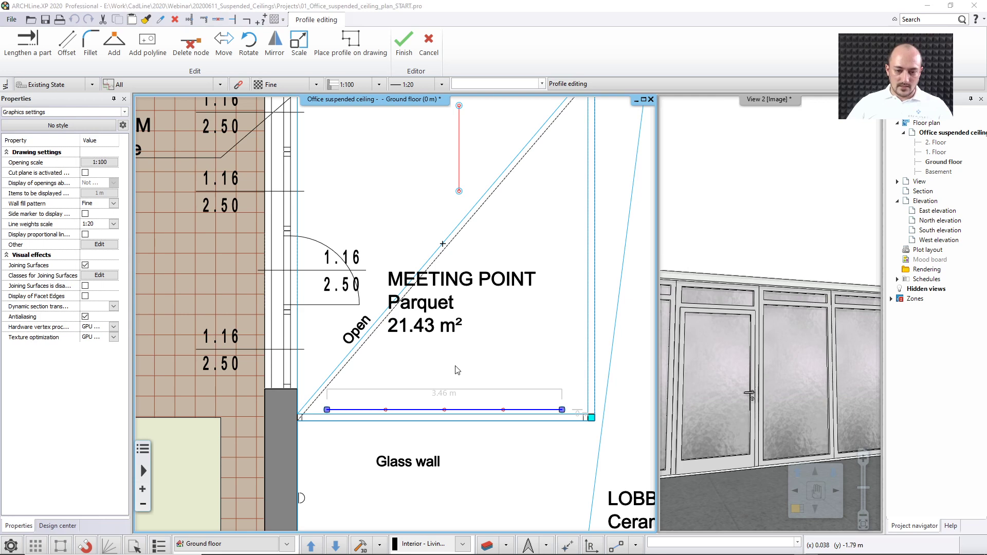
left_click_drag(580, 275, 595, 201)
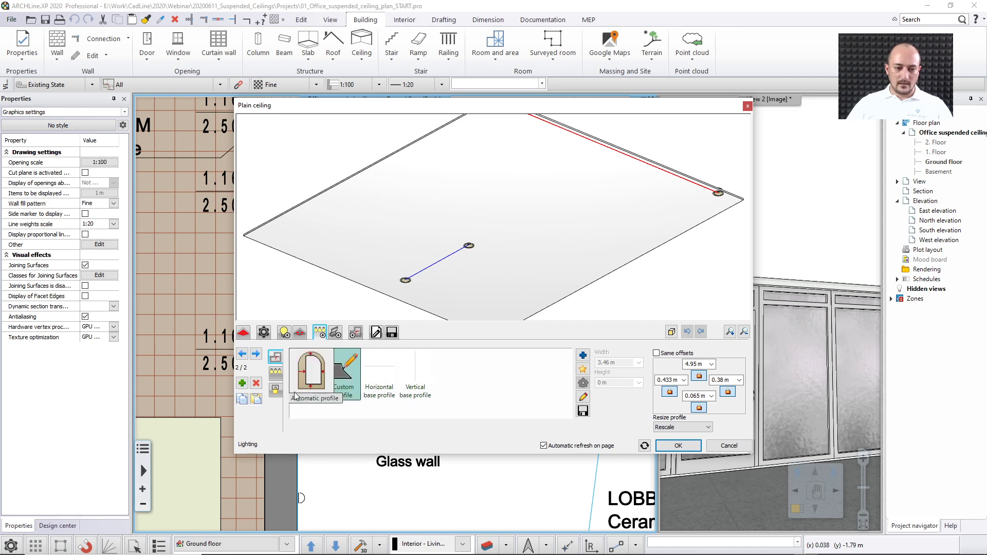
Step: Assign the Spotlámpa 6 series to the longer row and open its distribution settings for editing
left_click(276, 375)
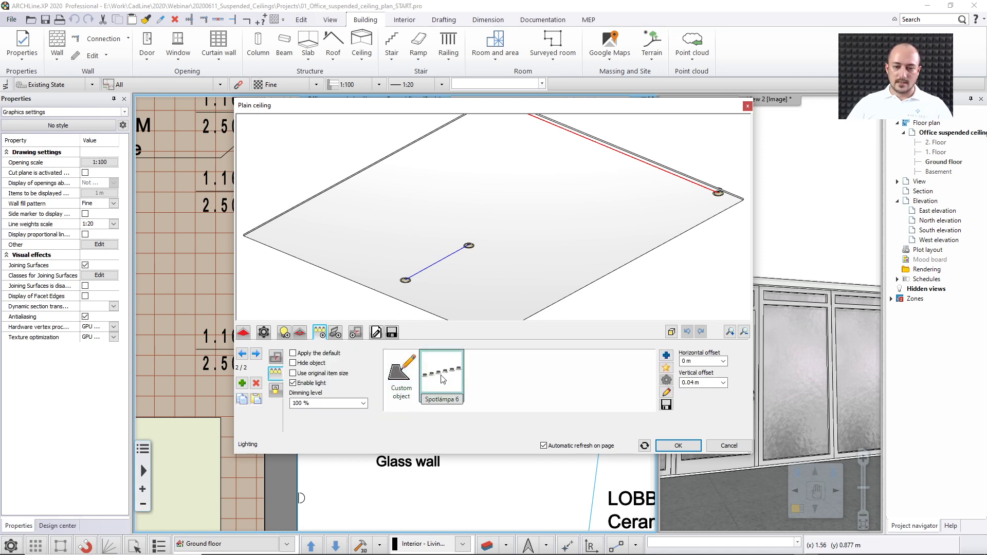
left_click(442, 378)
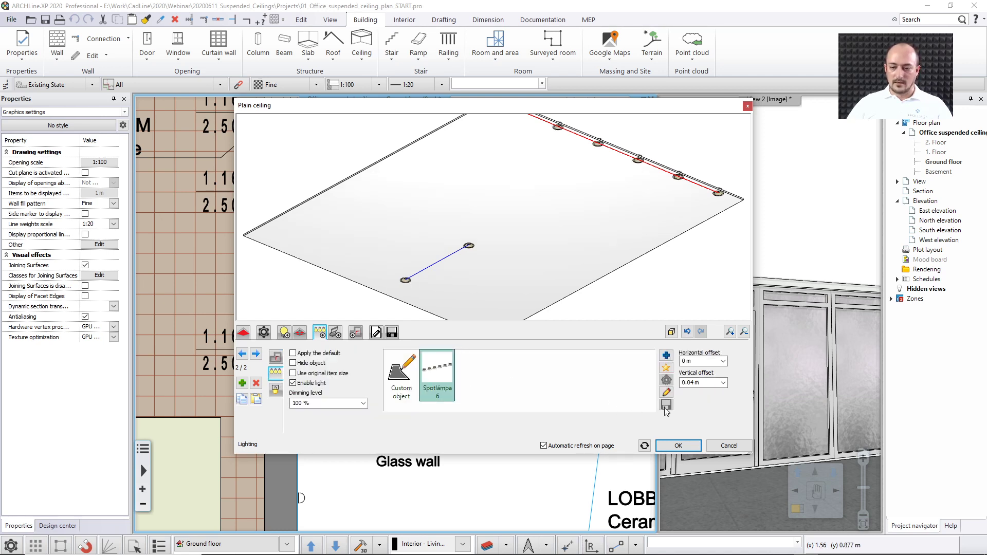
left_click(667, 392)
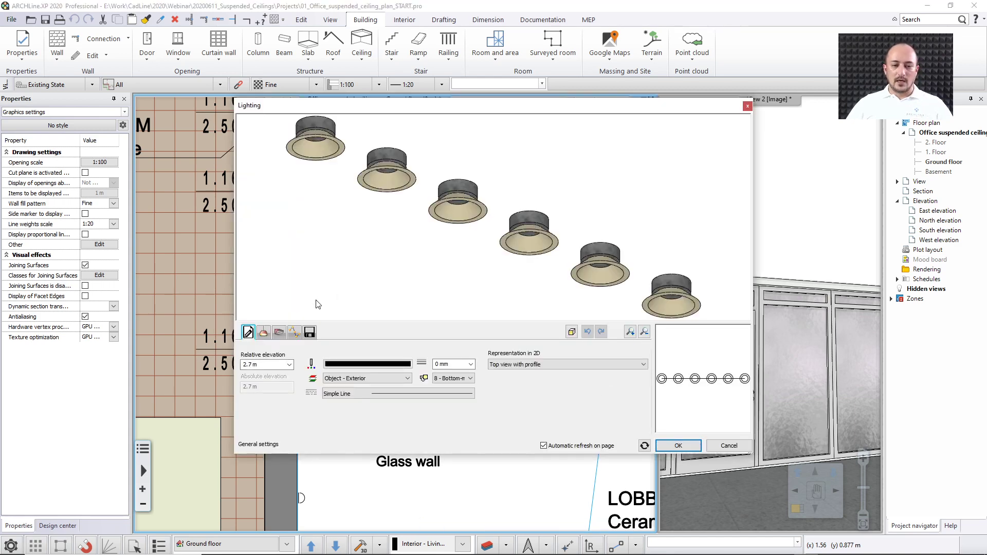
left_click(295, 332)
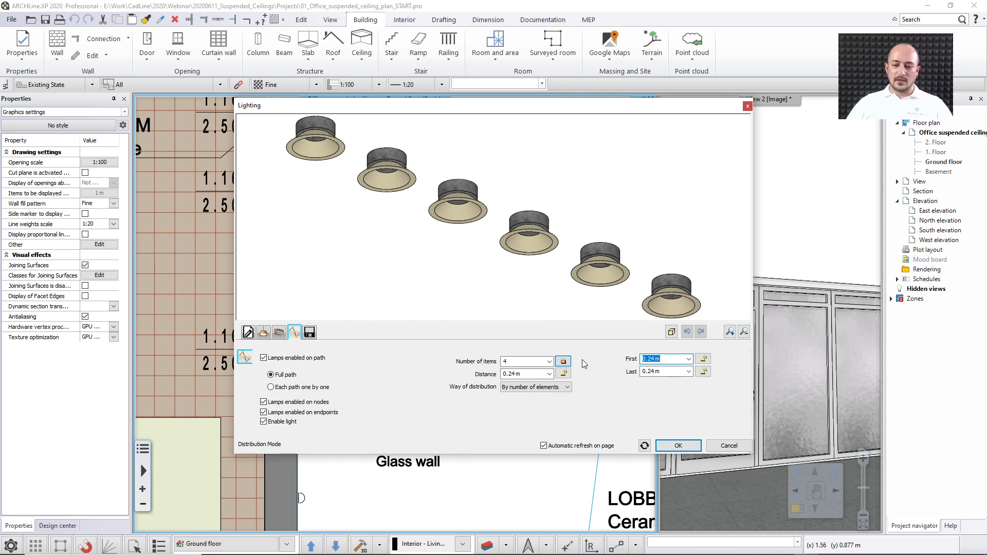
Step: Try distributing the longer row's lamps by a 0.3 m minimum distance and by a fixed number of 5 items
left_click(549, 373)
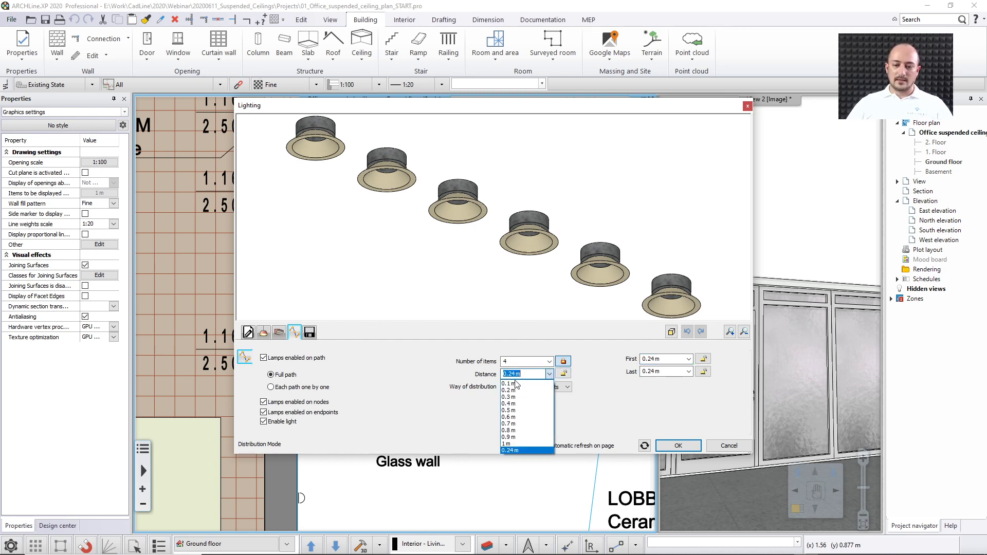
left_click(510, 397)
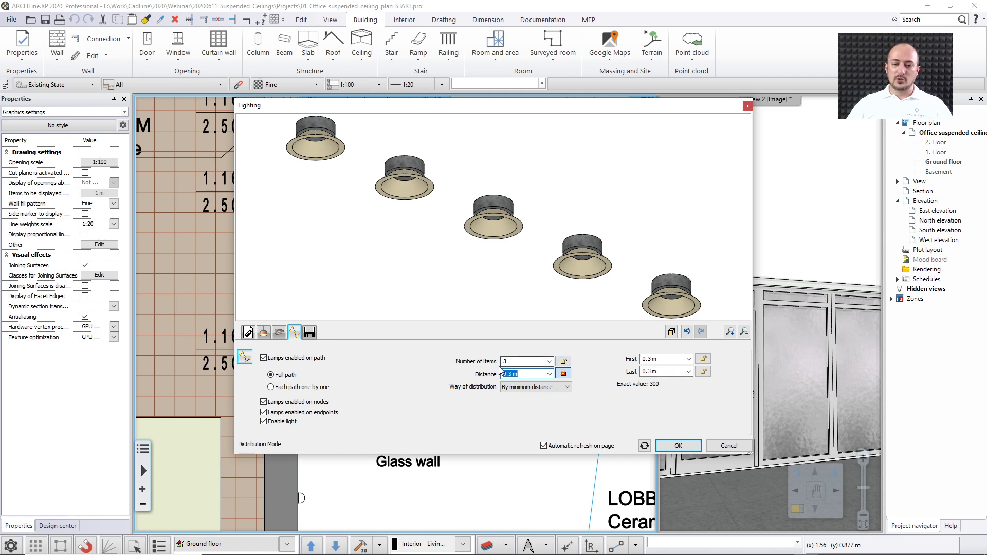
left_click(550, 363)
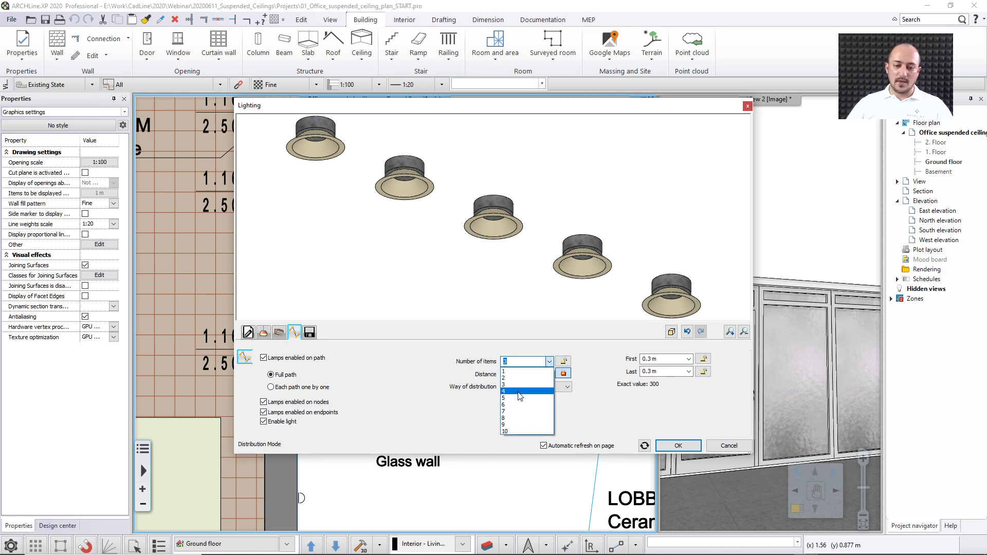
left_click(519, 395)
left_click(549, 361)
left_click(519, 405)
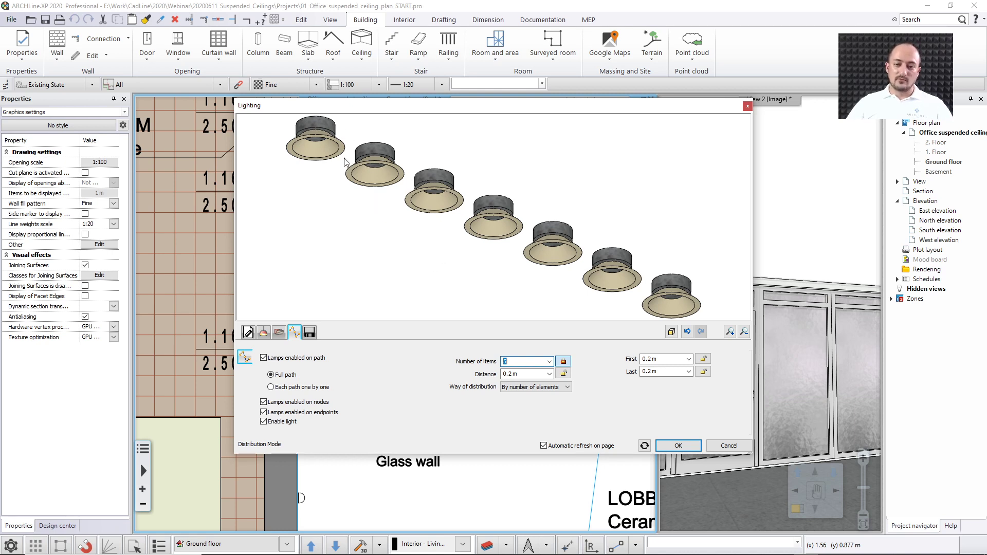
Step: Set the longer row's number of items to 3 and apply it to the ceiling as a local modification without saving
left_click(549, 361)
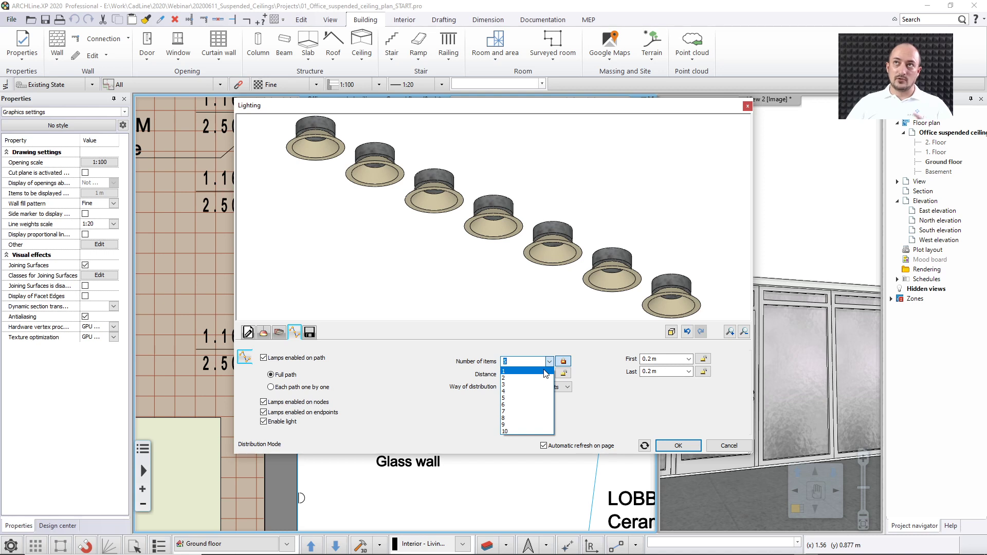
left_click(544, 384)
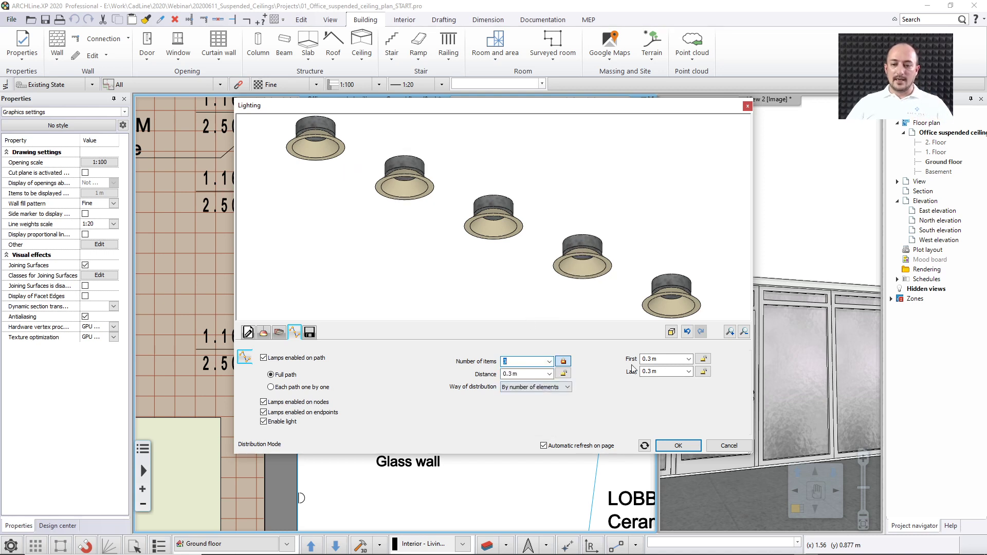
left_click(677, 446)
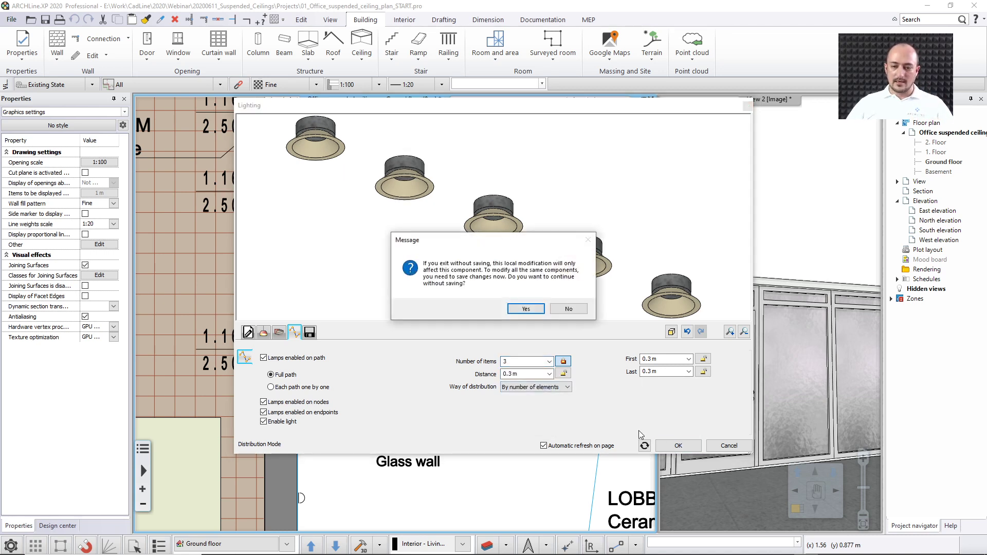
left_click(521, 310)
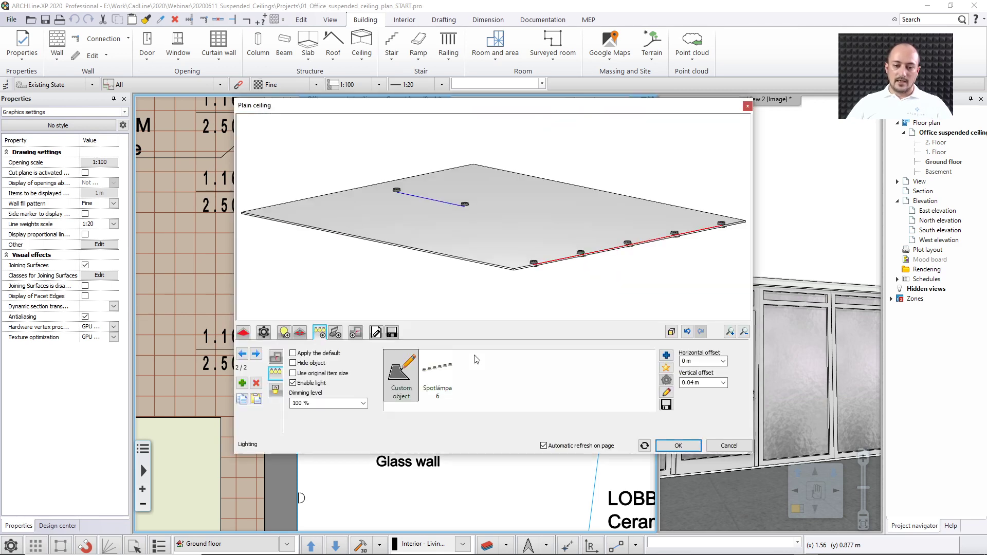
left_click_drag(483, 315, 459, 195)
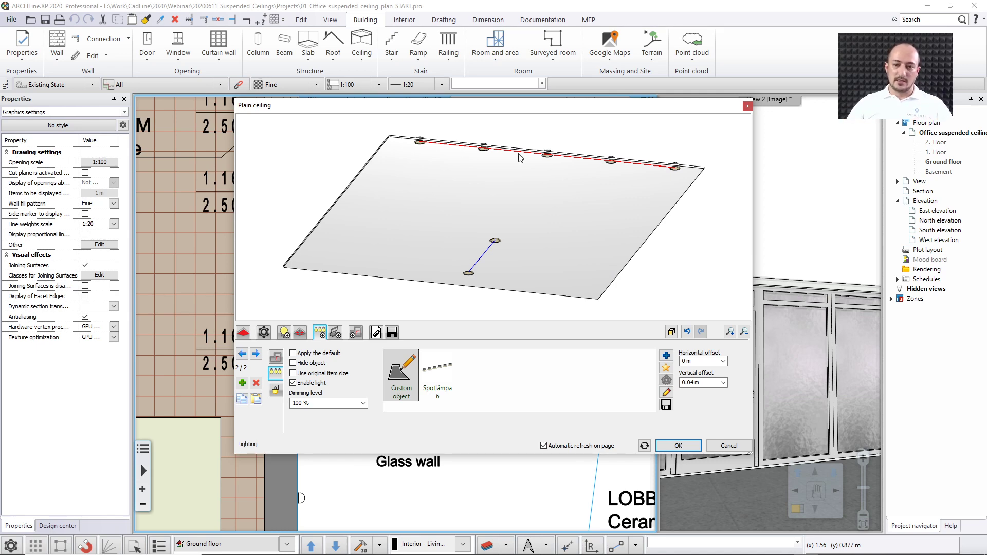
left_click(678, 446)
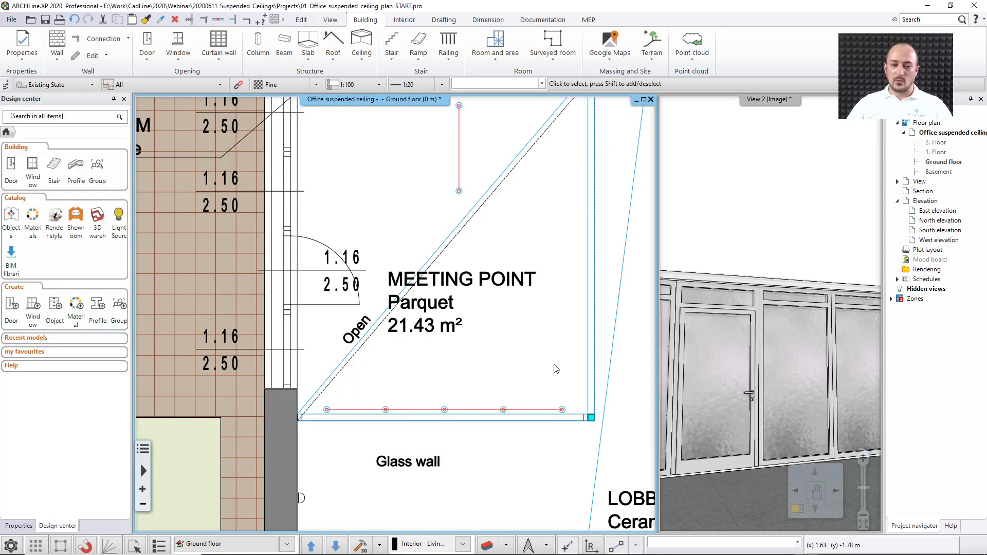
Step: Open the ATMs room's plain ceiling for editing and replace its default lighting with the Series of spot lamps 600mm
scroll(488, 339, "down", 8)
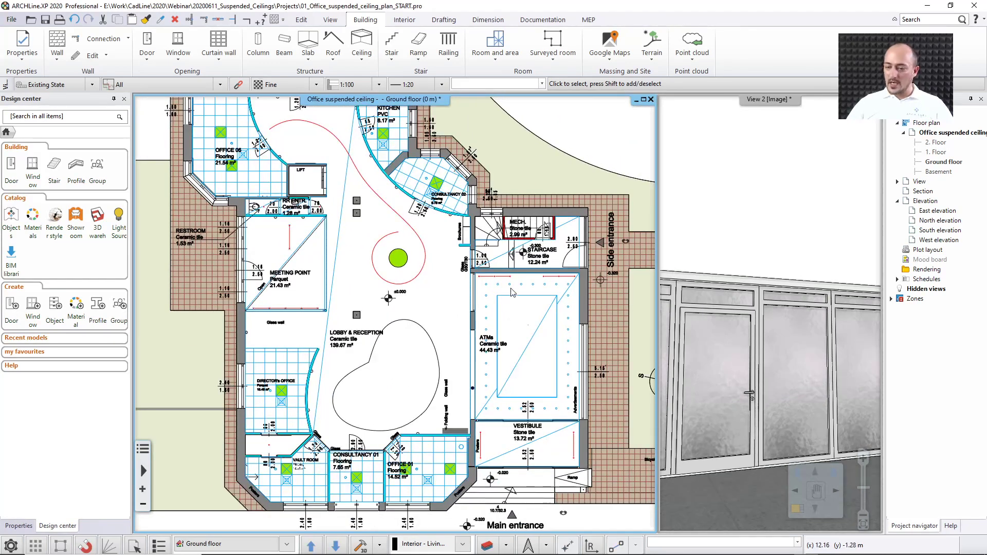
left_click(512, 293)
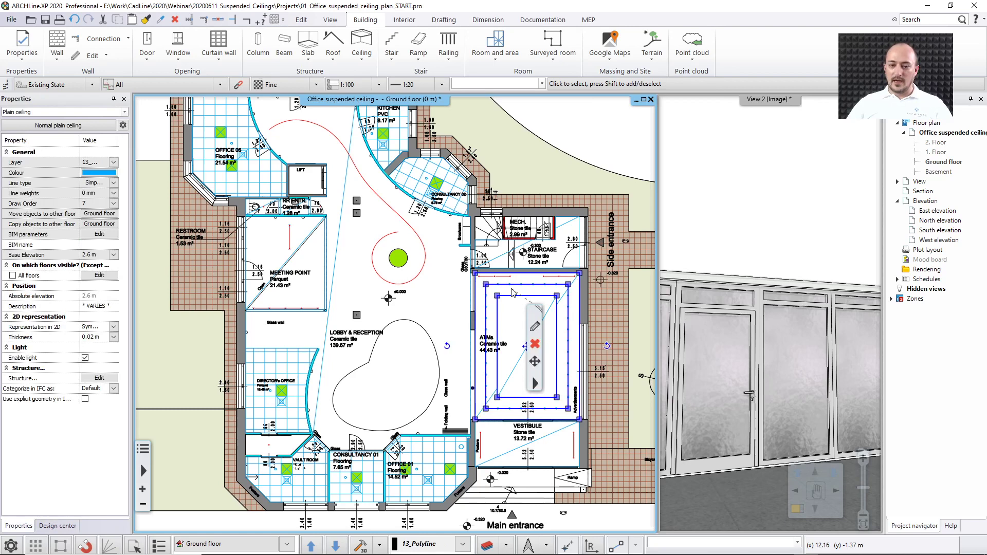
left_click(534, 328)
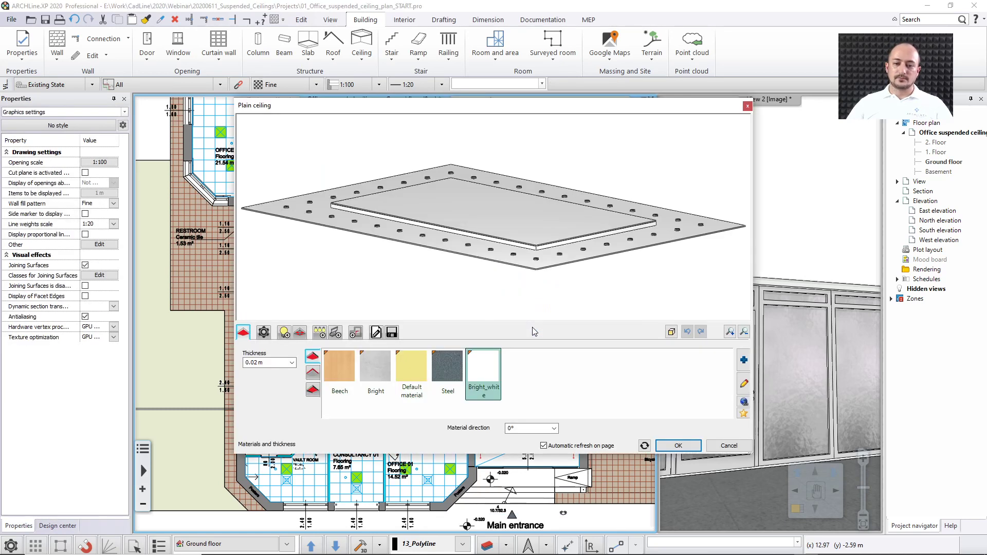
left_click(320, 332)
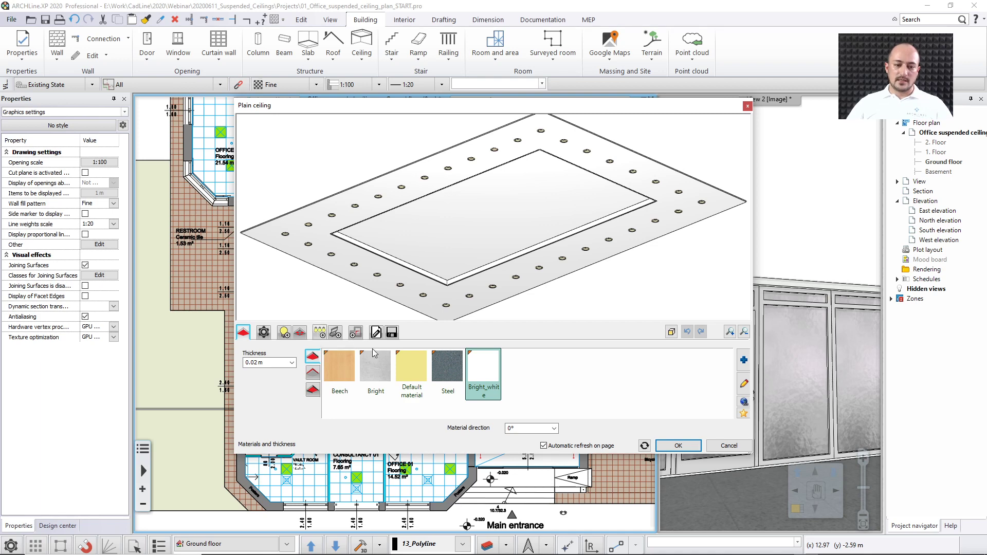
left_click(277, 378)
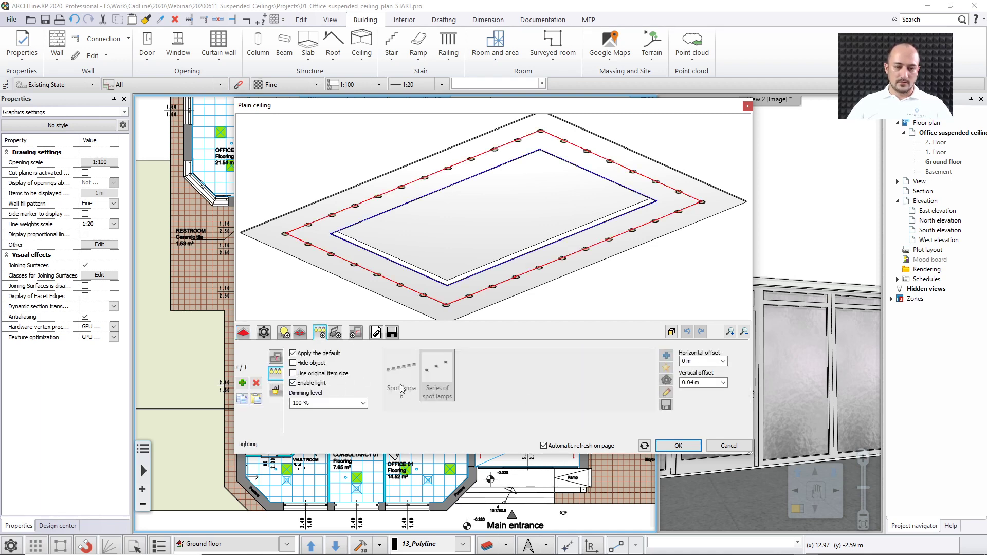
left_click(293, 354)
left_click(438, 385)
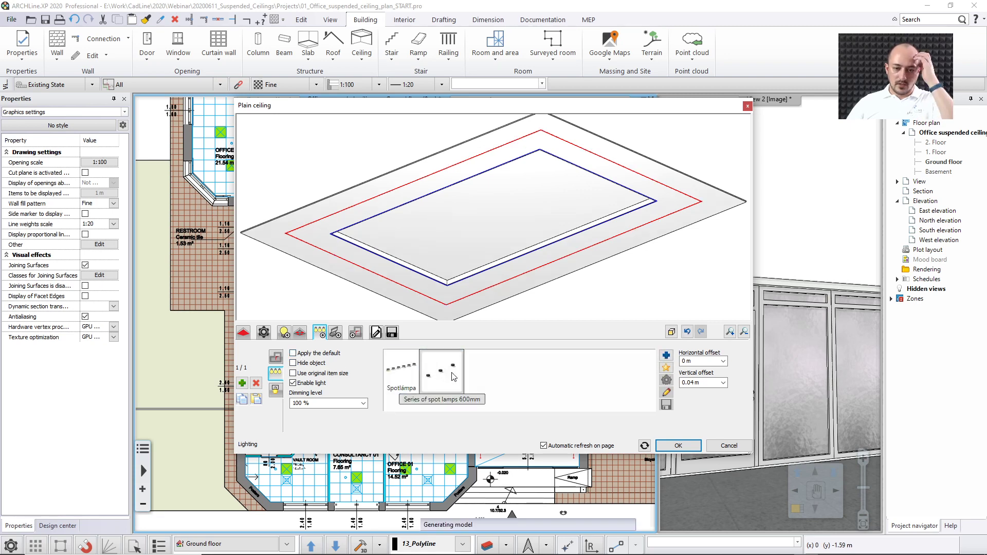
Step: Turn off the ATMs series' lamps on nodes and accept this as a local modification without saving
left_click(666, 393)
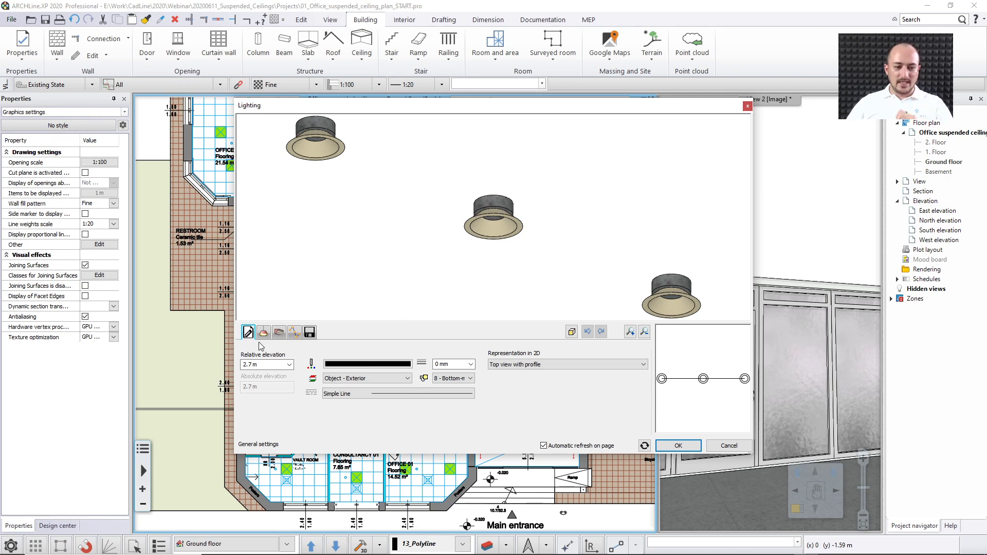
left_click(294, 332)
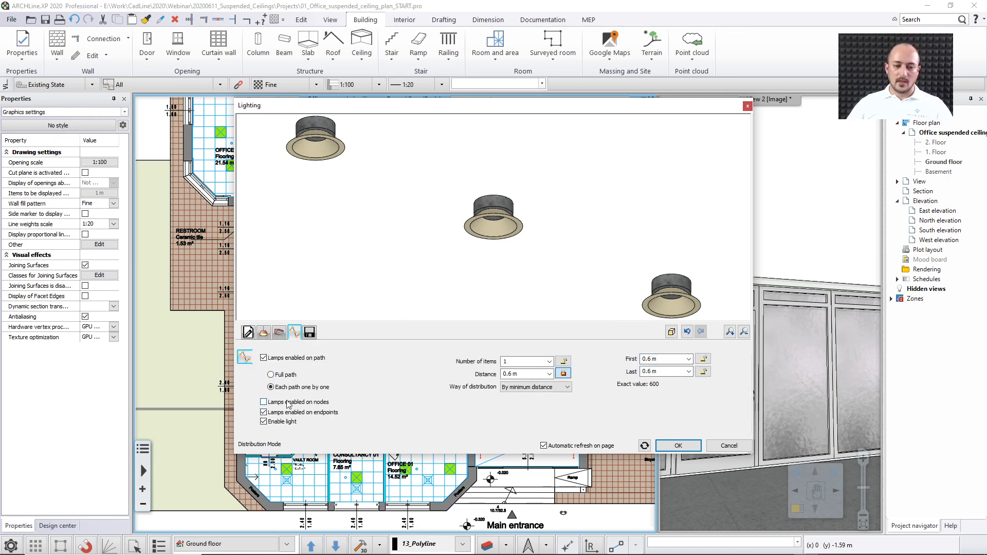
left_click(682, 448)
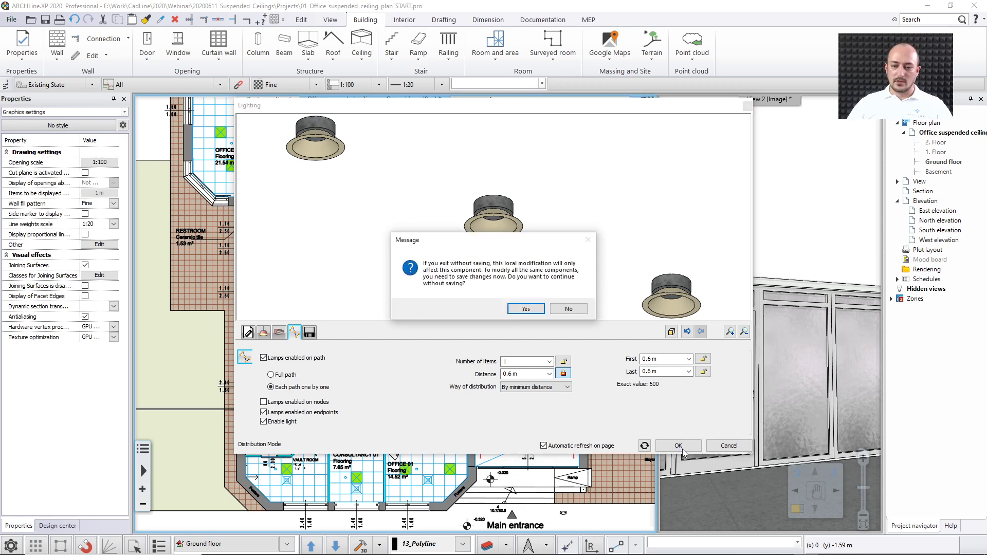
left_click(530, 309)
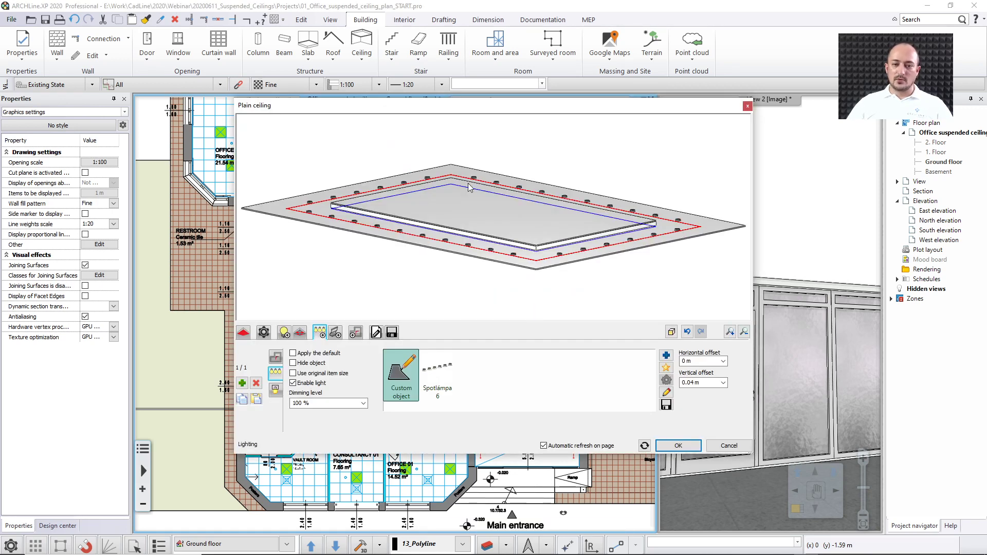
Step: Check the lamp series on the ATMs room's plain ceiling and apply it as a local modification without saving
left_click_drag(707, 274, 685, 196)
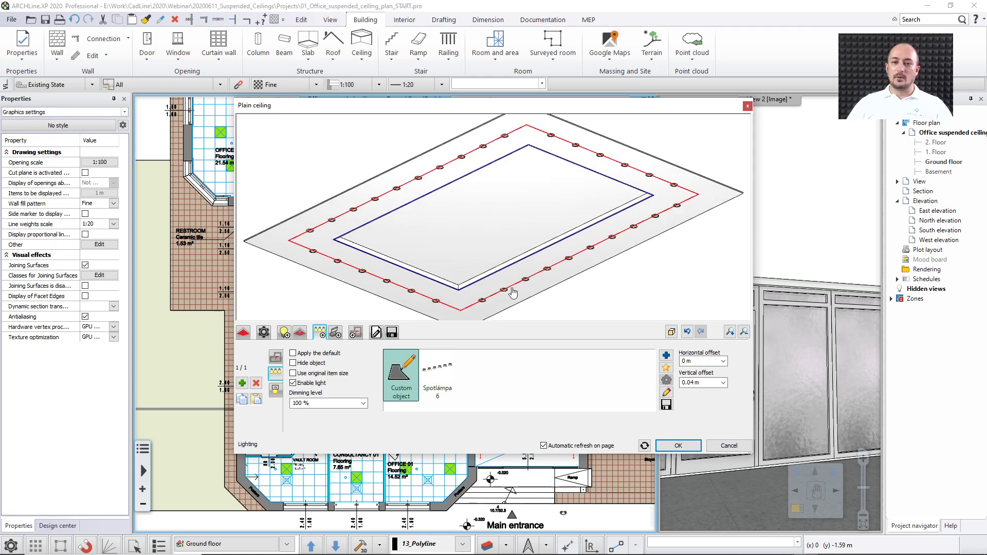
left_click(722, 446)
left_click(534, 307)
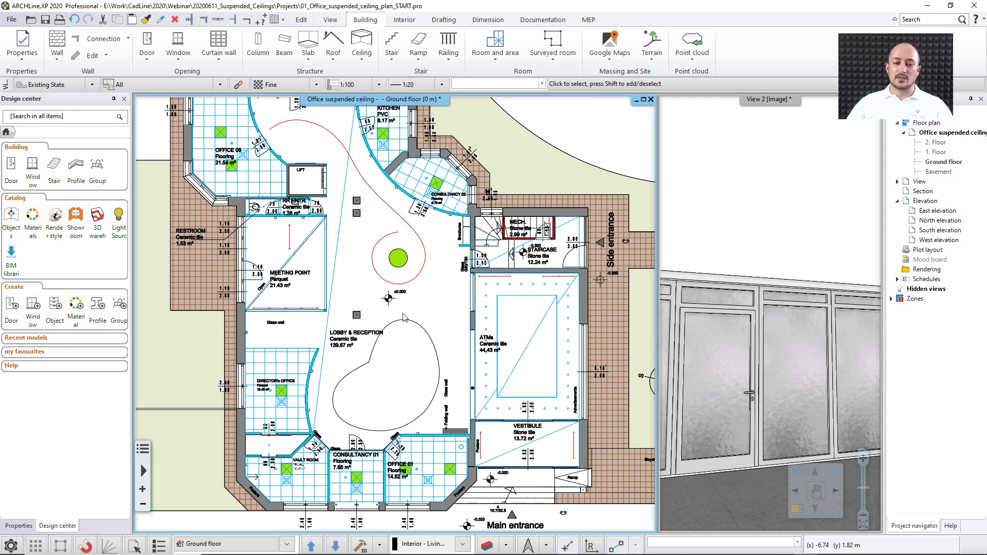
Step: Open the Lobby & Reception plain ceiling for editing at its holes and insets settings
left_click(336, 278)
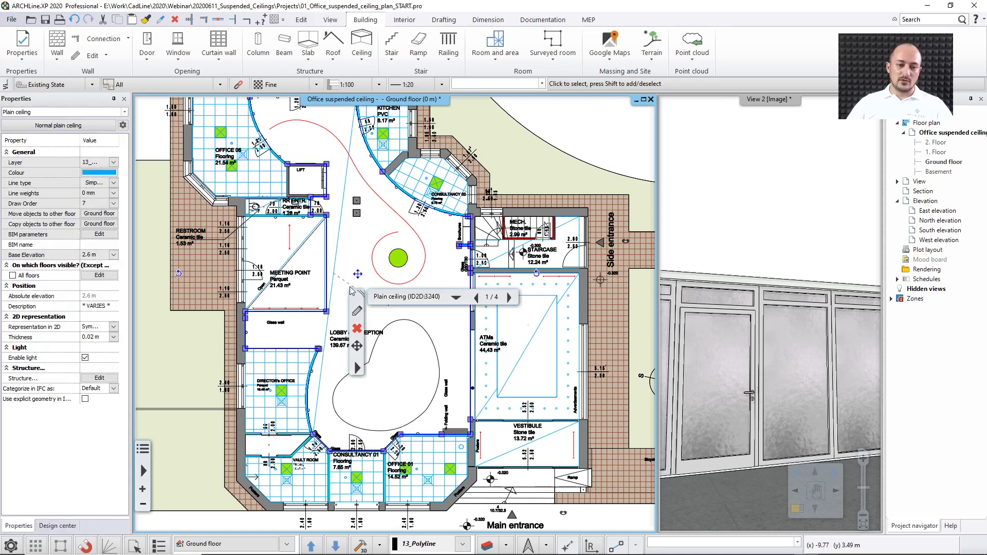
left_click(357, 312)
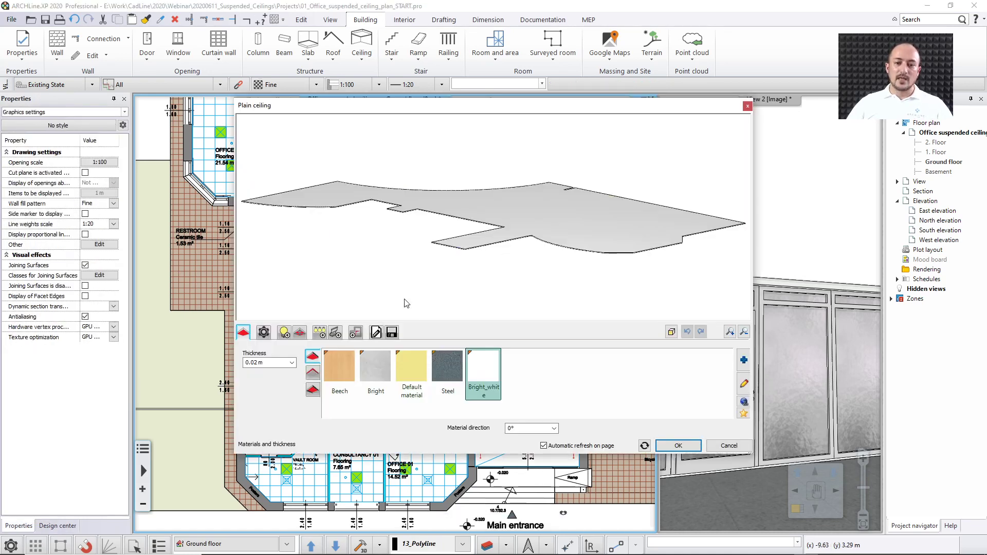
left_click(356, 333)
left_click_drag(372, 306, 375, 246)
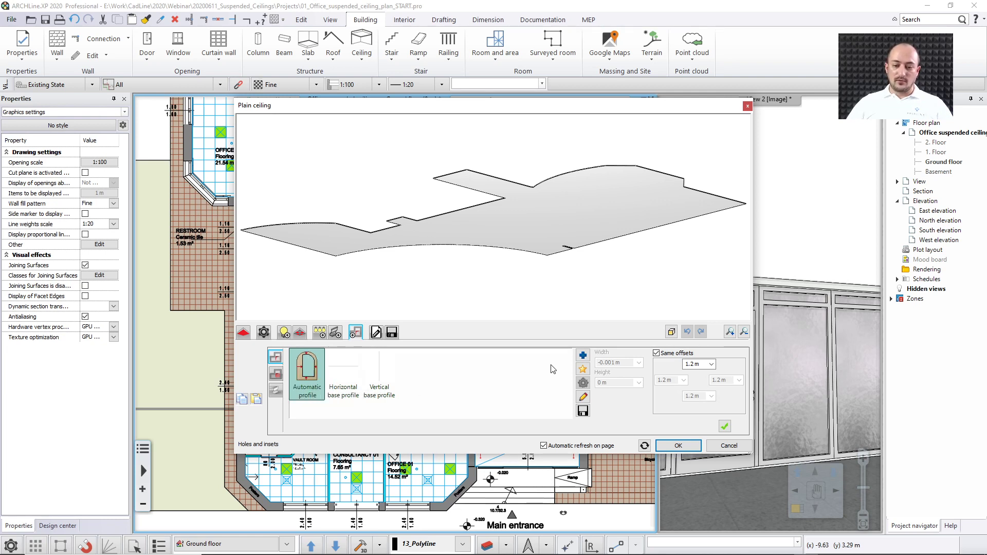
Step: Cut a hole in the lobby ceiling using the closed heart-like curve in the floor plan as its custom profile
left_click(582, 370)
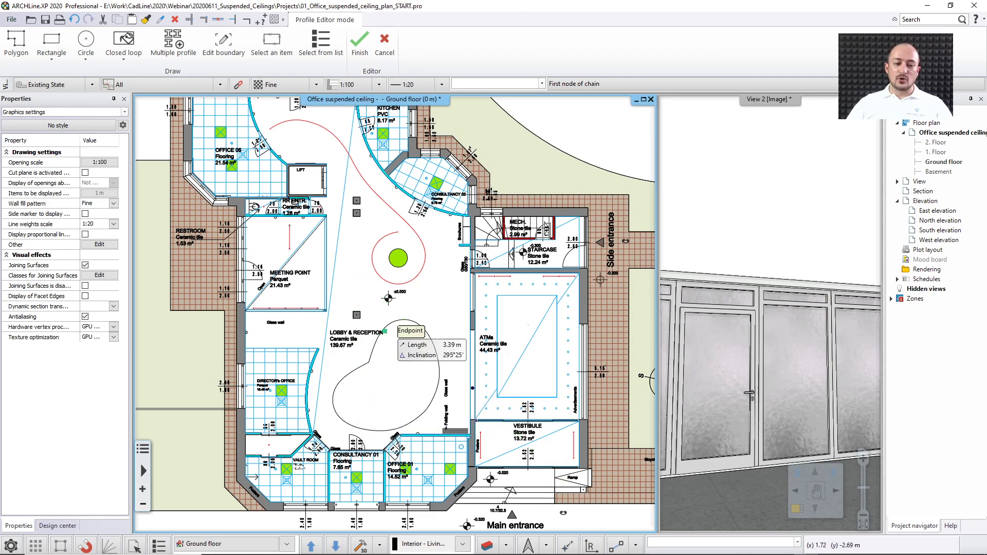
left_click(126, 42)
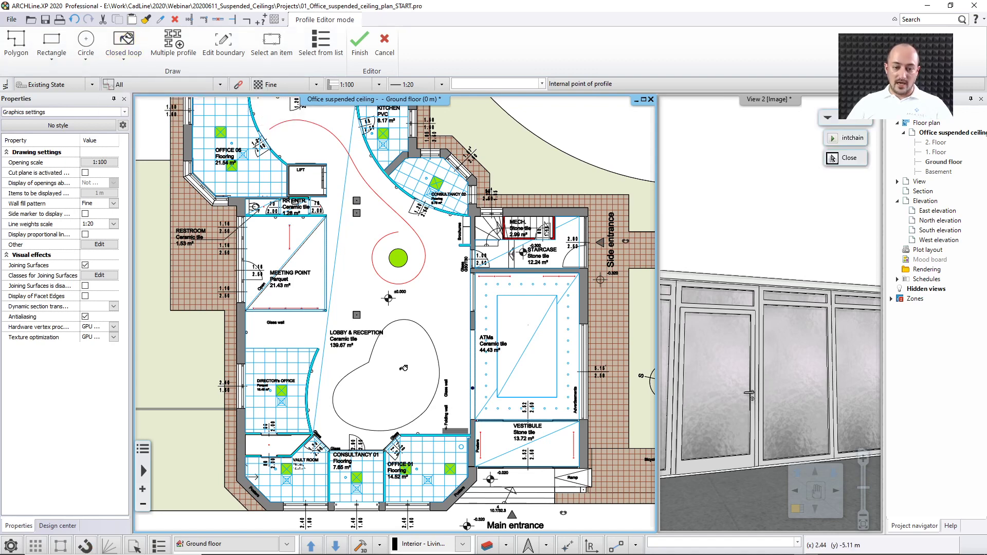
left_click(409, 383)
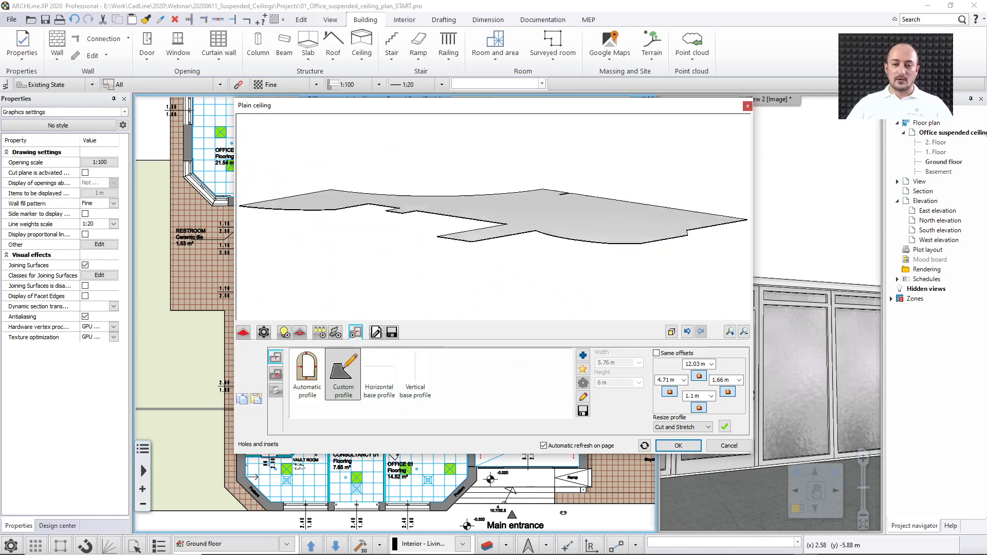
left_click(725, 427)
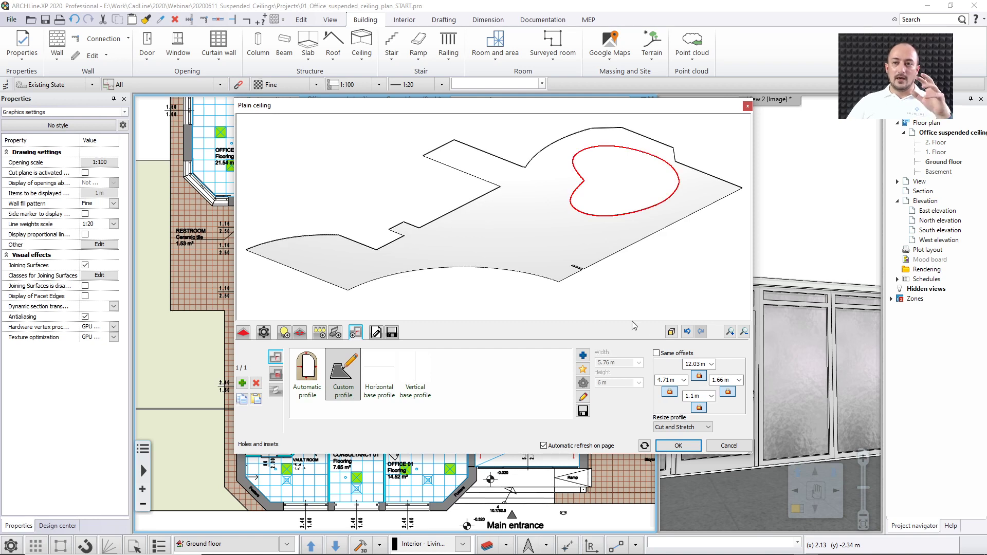
Step: Fill the lobby ceiling's curved hole with a Plain inset at a vertical offset of -0.3 m
left_click(276, 374)
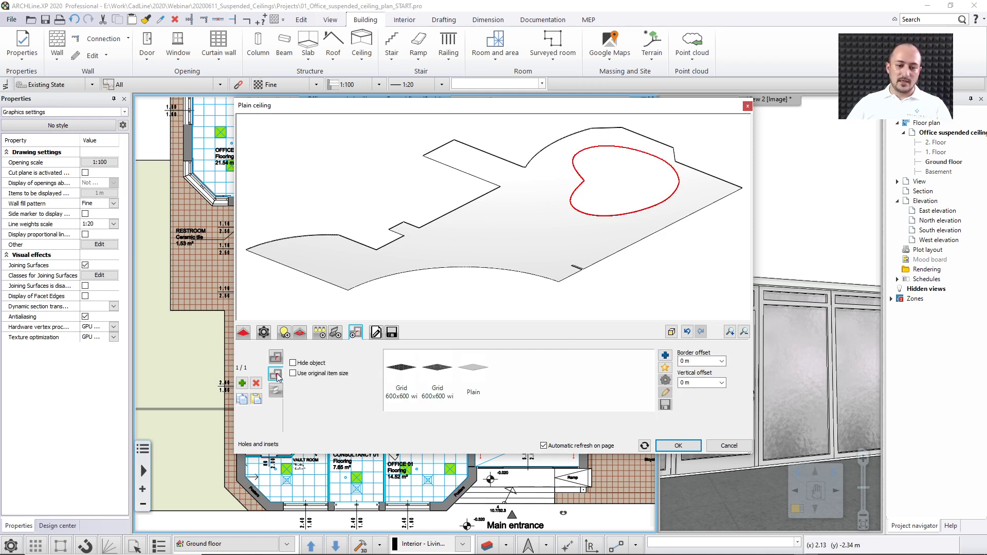
left_click(483, 379)
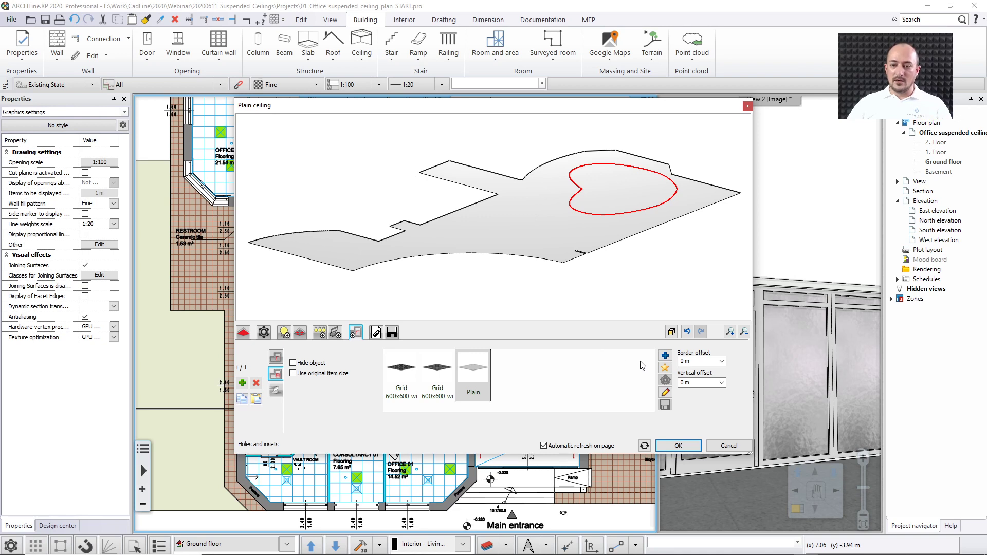
left_click(682, 383)
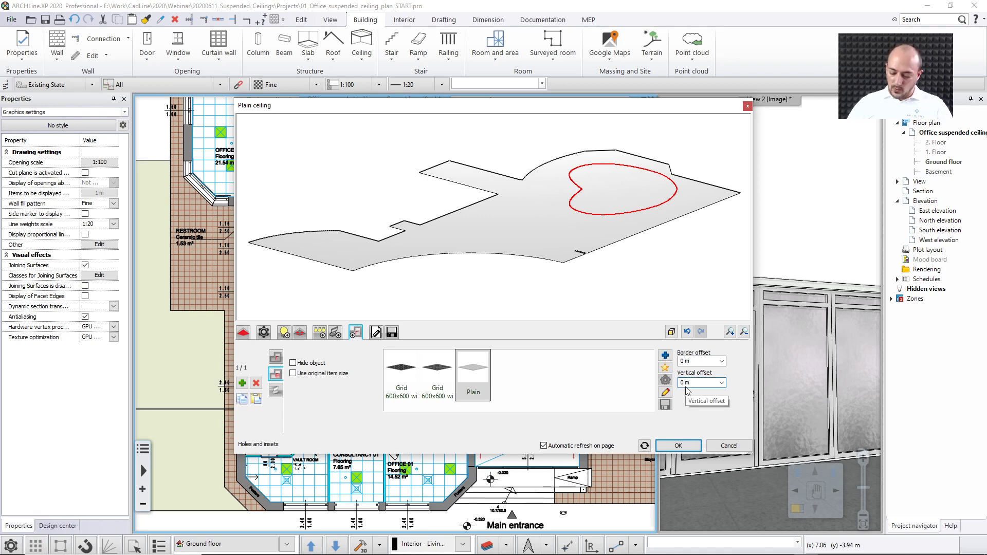
type("0,3")
key("Return")
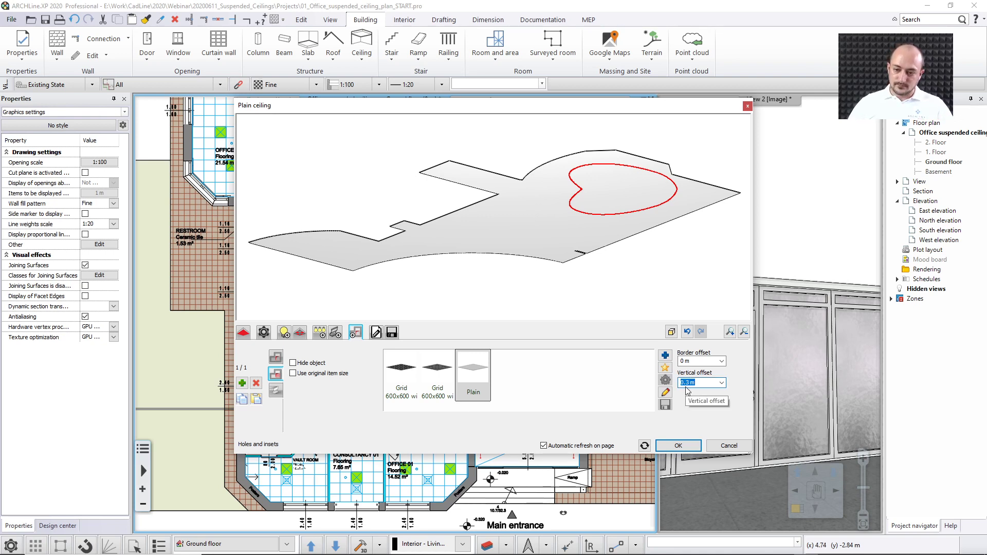
left_click(632, 286)
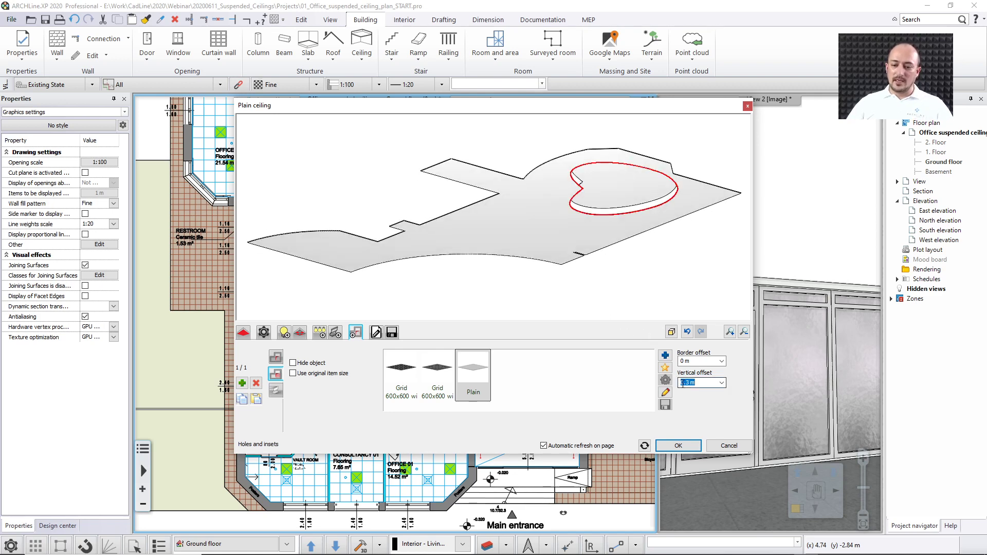
type("-")
key("Return")
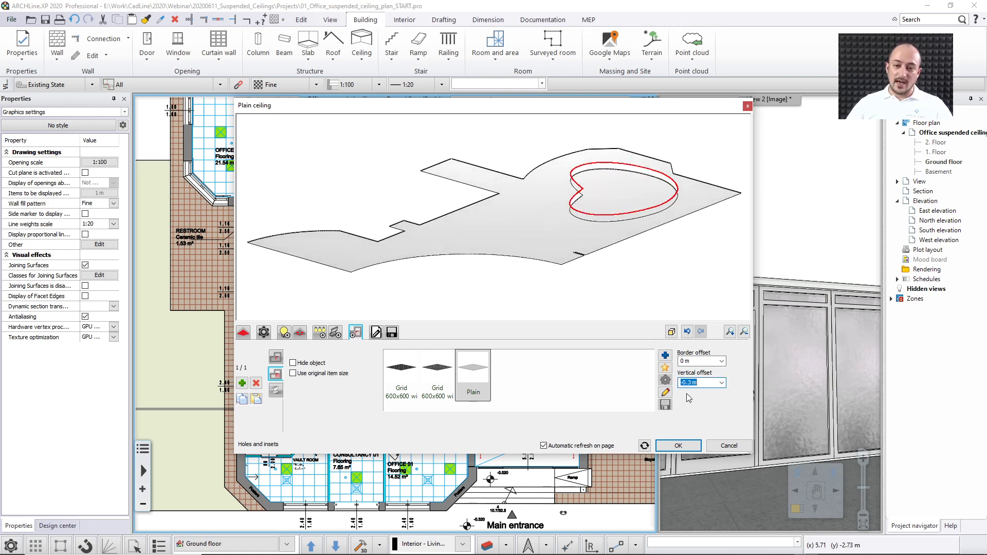
left_click(670, 294)
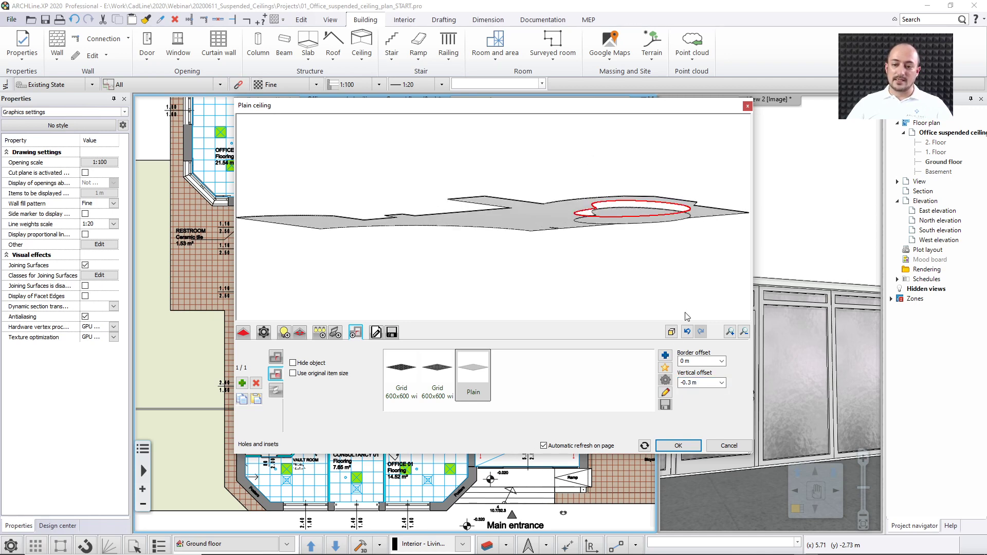
Step: Set the Plain inset's border offset to 0.3 m
left_click(699, 362)
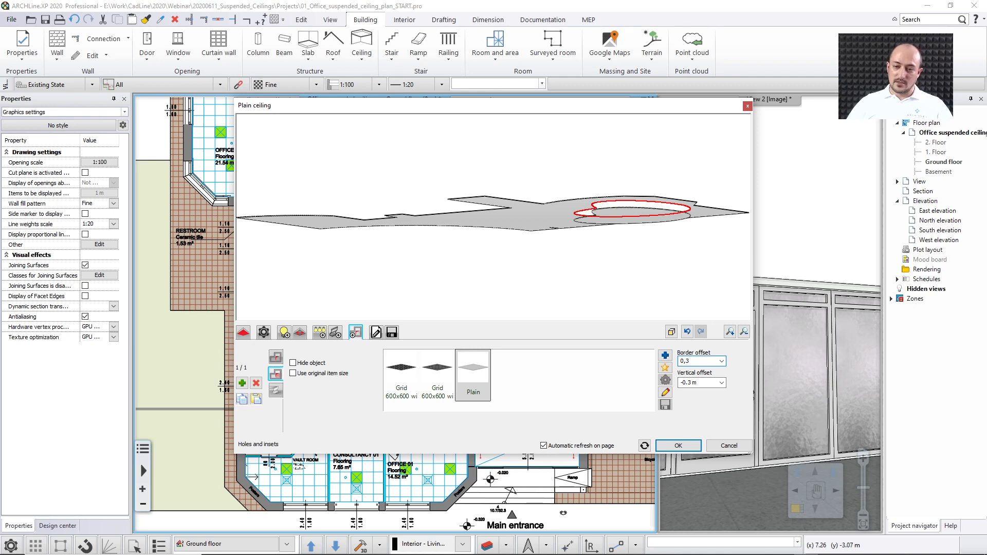
key("Return")
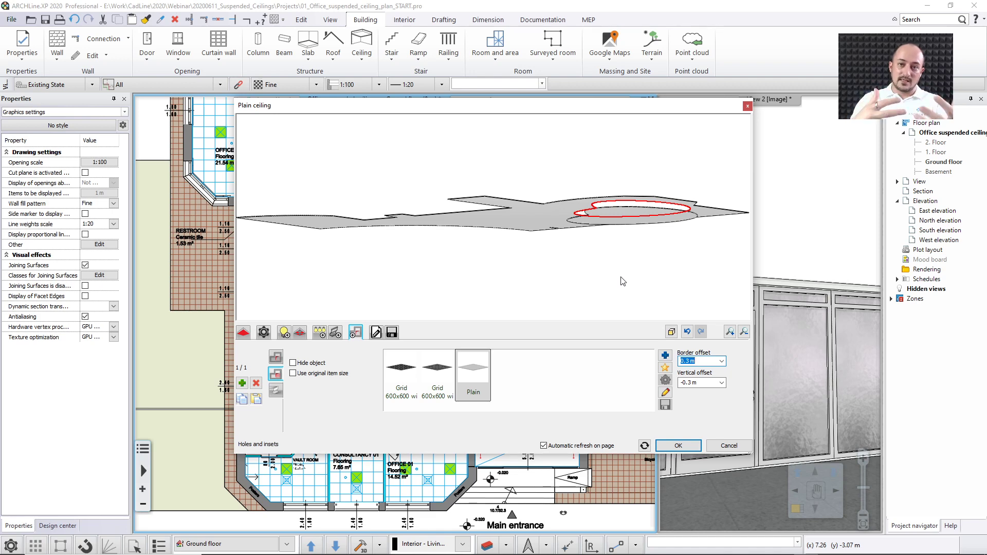
mouse_move(623, 281)
left_mouse_down()
mouse_move(622, 321)
mouse_move(622, 274)
left_mouse_up()
left_click_drag(581, 213, 574, 230)
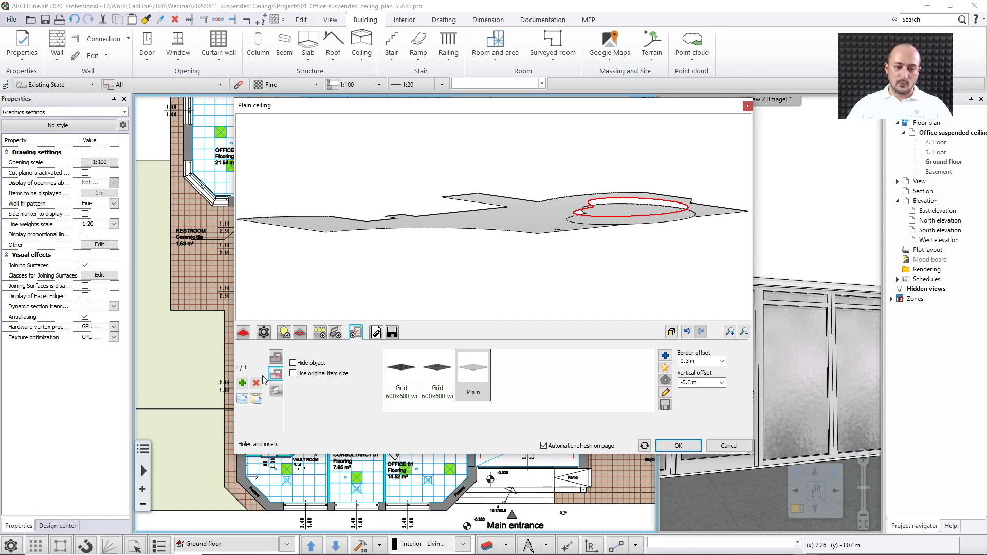
Step: Add the Simple border moulding around the curved hole and inspect it from below
left_click(275, 391)
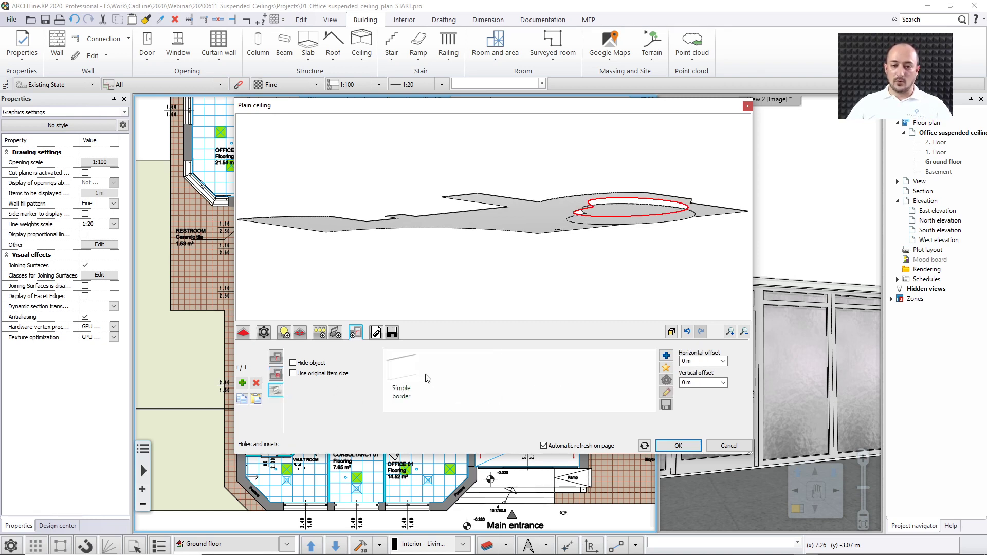
left_click(412, 375)
left_click_drag(568, 243, 573, 279)
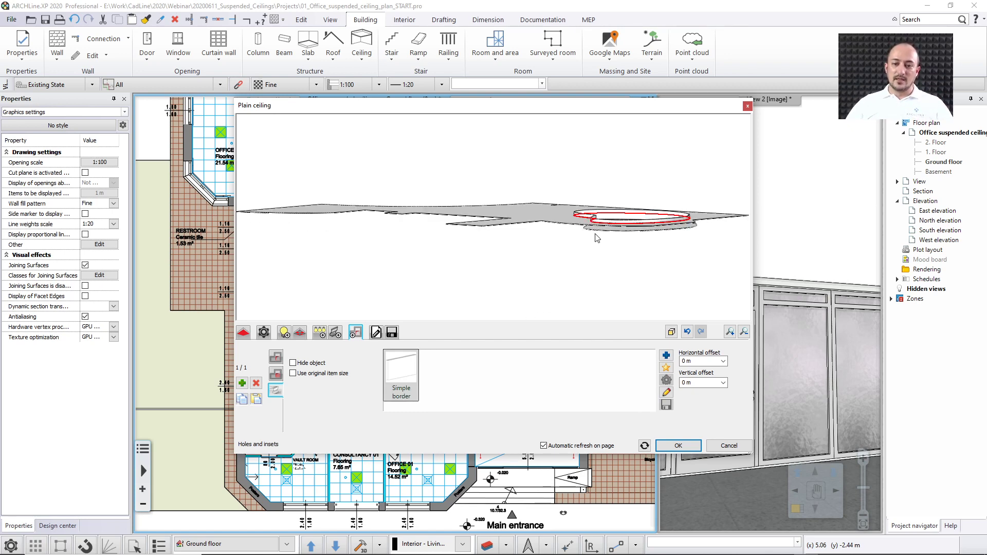
scroll(595, 236, "up", 3)
scroll(498, 211, "up", 2)
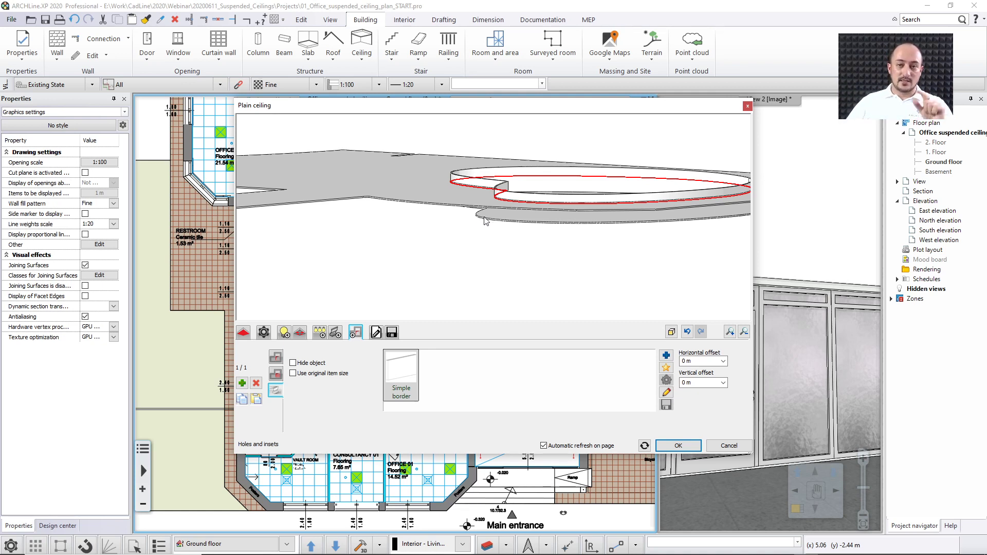
Step: Set the Simple border's vertical offset to -0.28 m
left_click(697, 381)
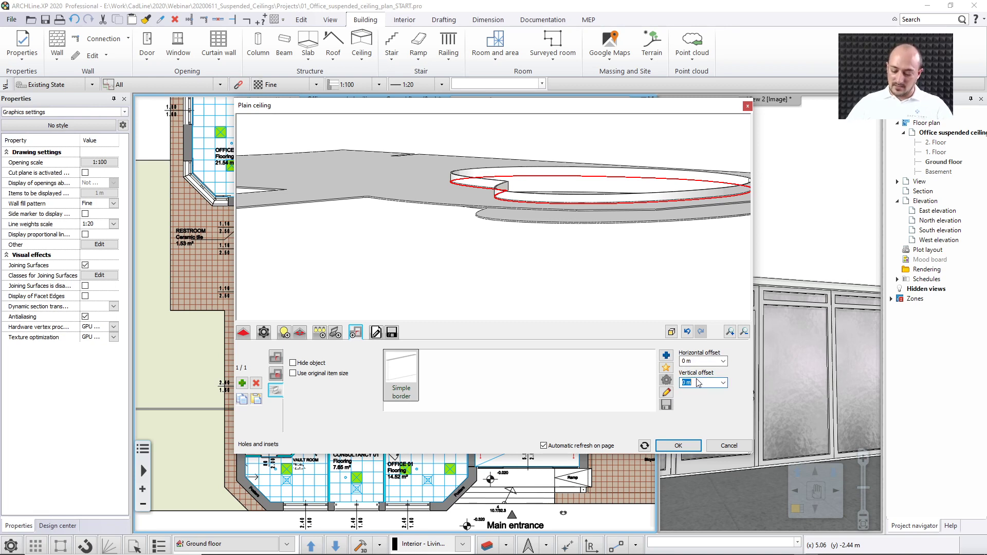
type("0,28")
key("Return")
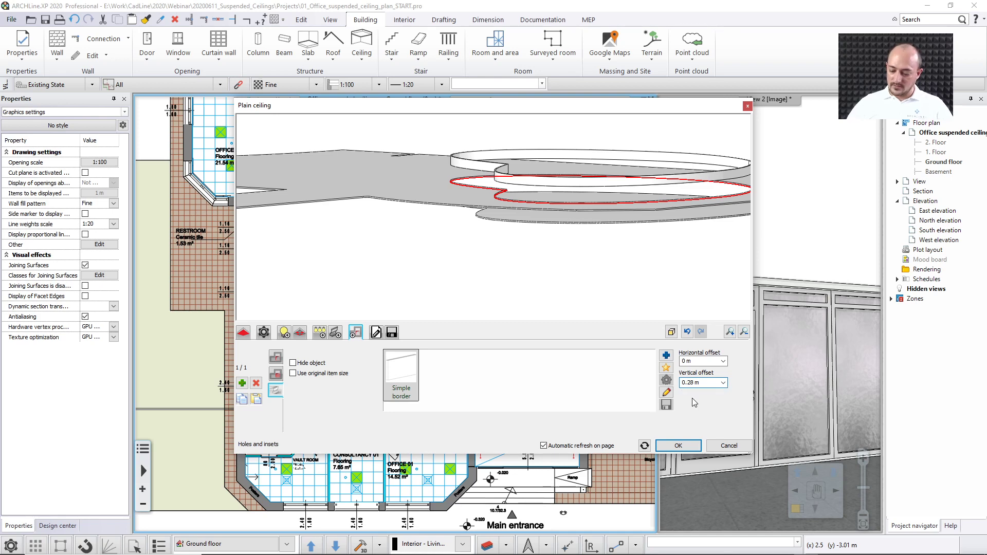
key("Home")
type("-")
key("Return")
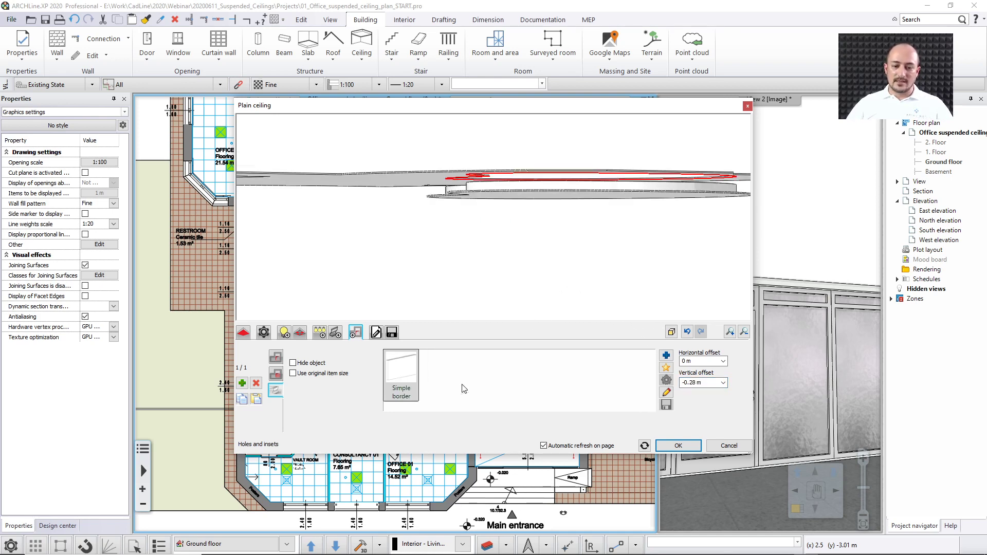
Step: Edit the Simple border's moulding profile to a height of 0.28 m, accepting it as a local modification without saving
left_click(667, 393)
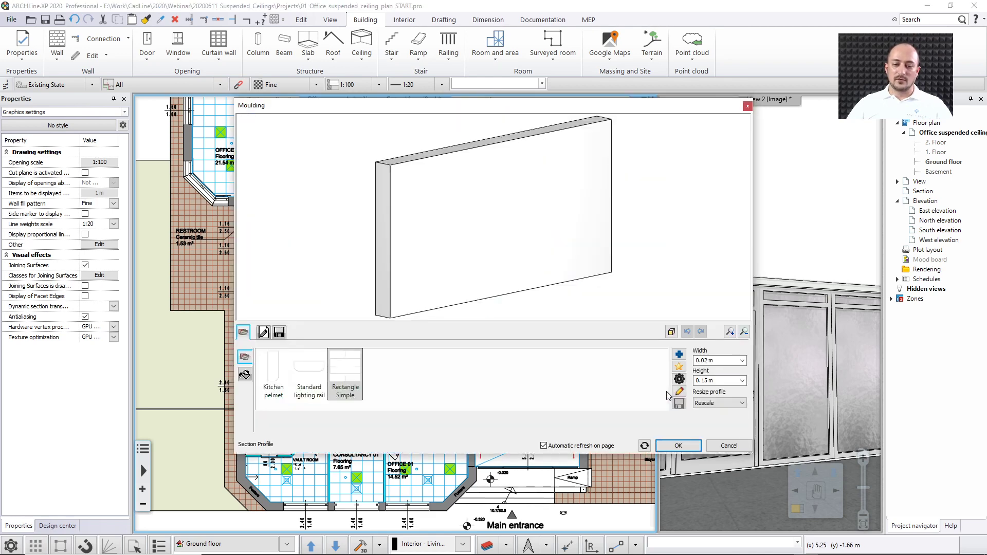
double_click(704, 381)
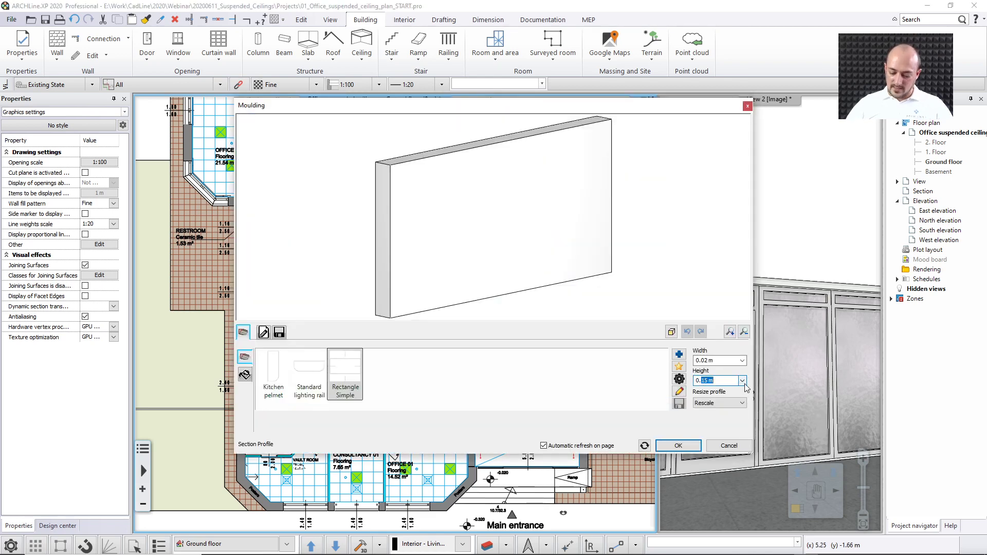
type("28")
left_click(676, 447)
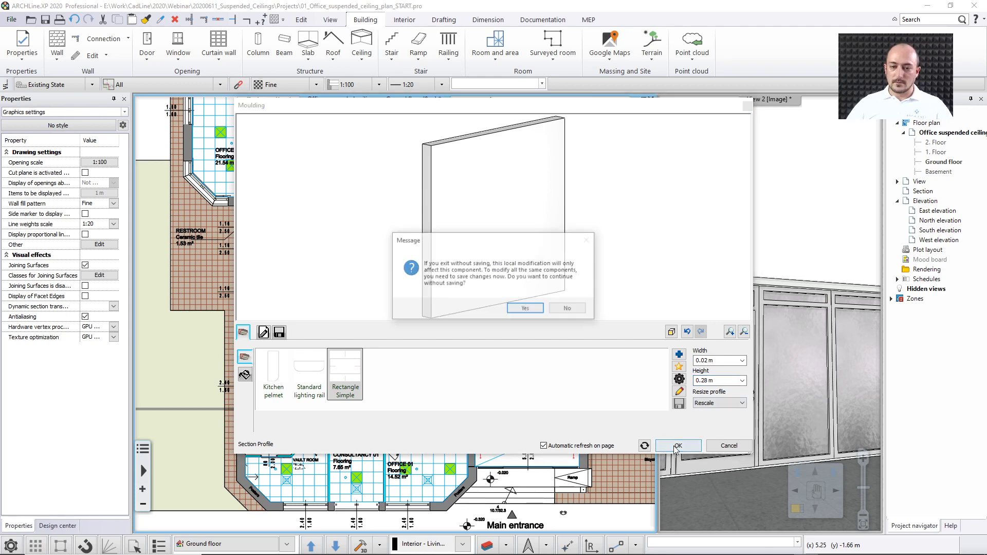
left_click(533, 309)
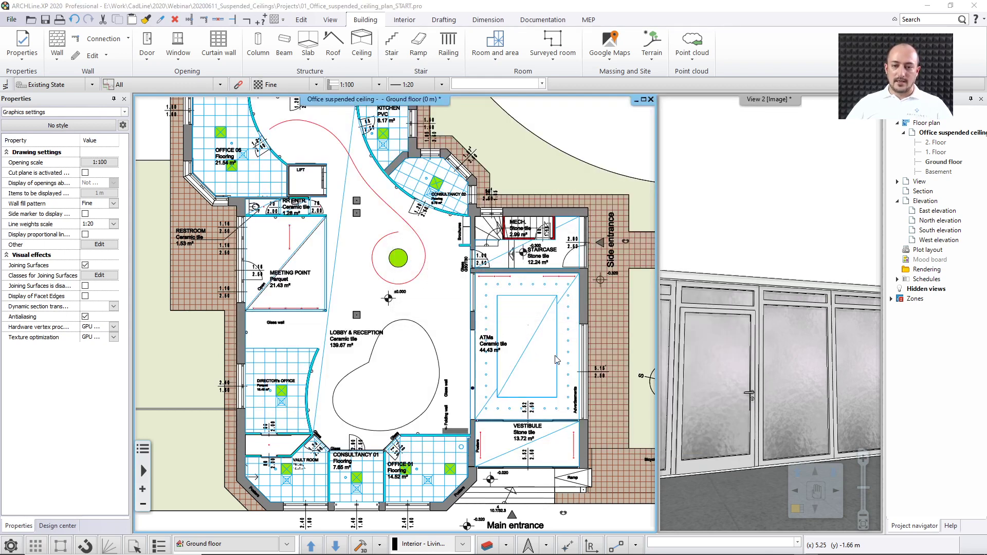
Step: Set the border's horizontal offset to 0.3 m and check its fit along the lowered inset's edge
left_click_drag(558, 313, 567, 268)
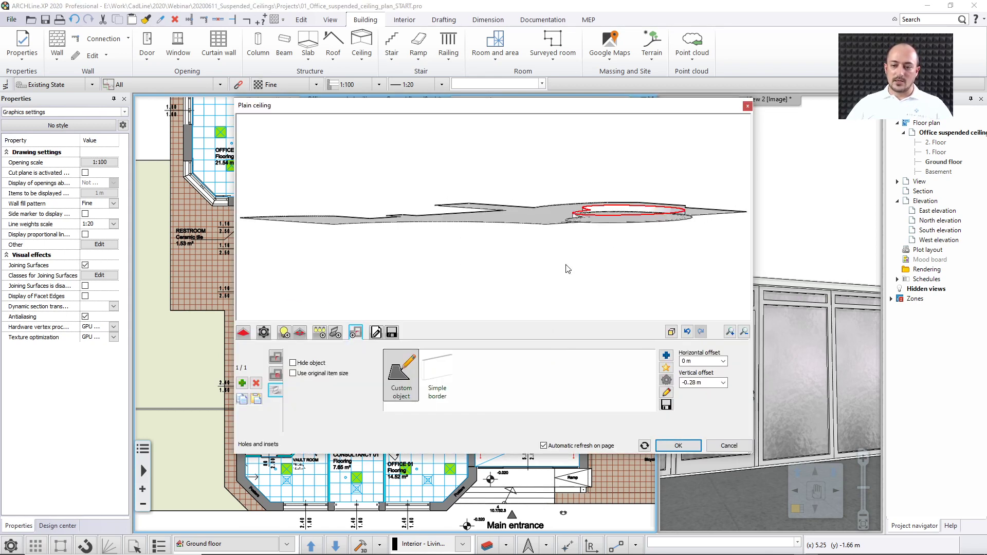
left_click(696, 362)
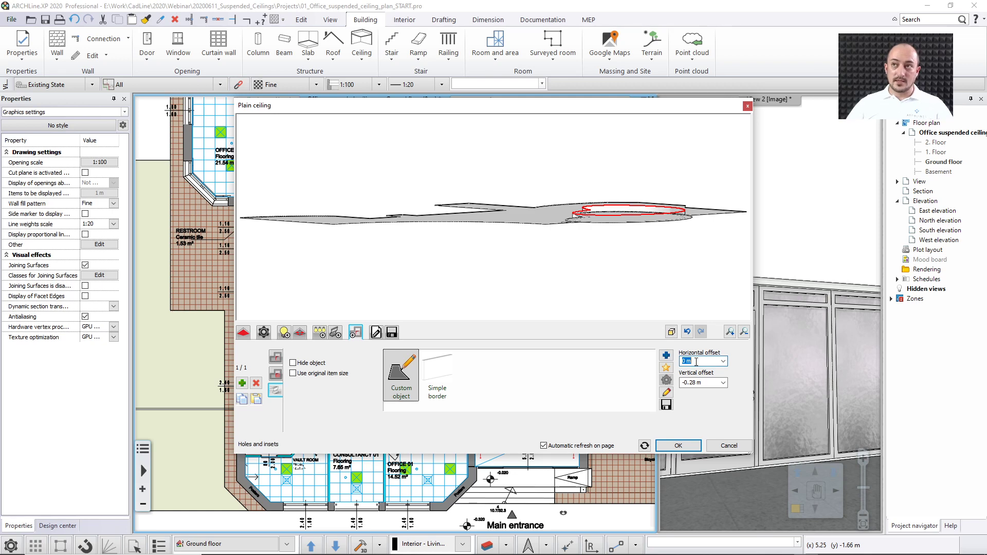
type("0.3")
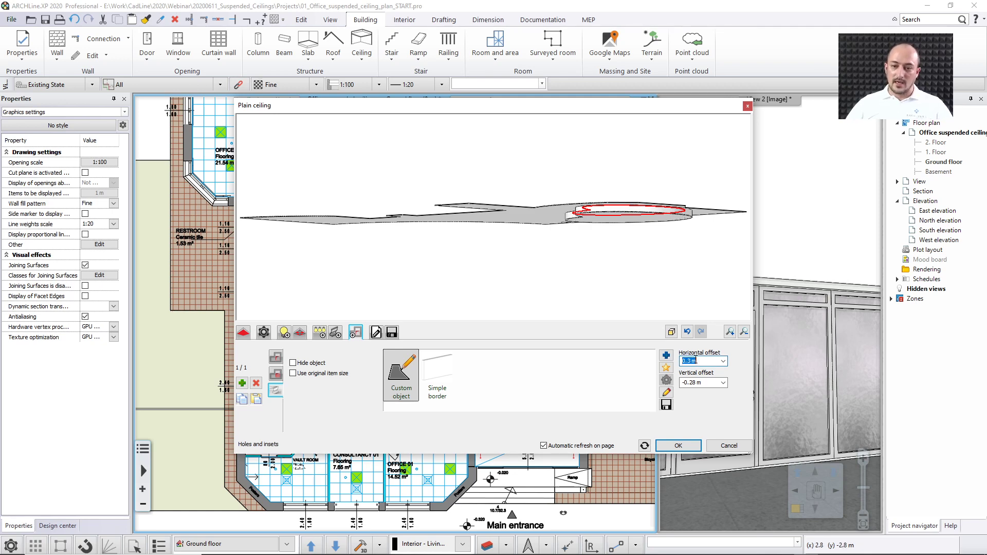
key("Return")
left_click_drag(560, 236, 534, 253)
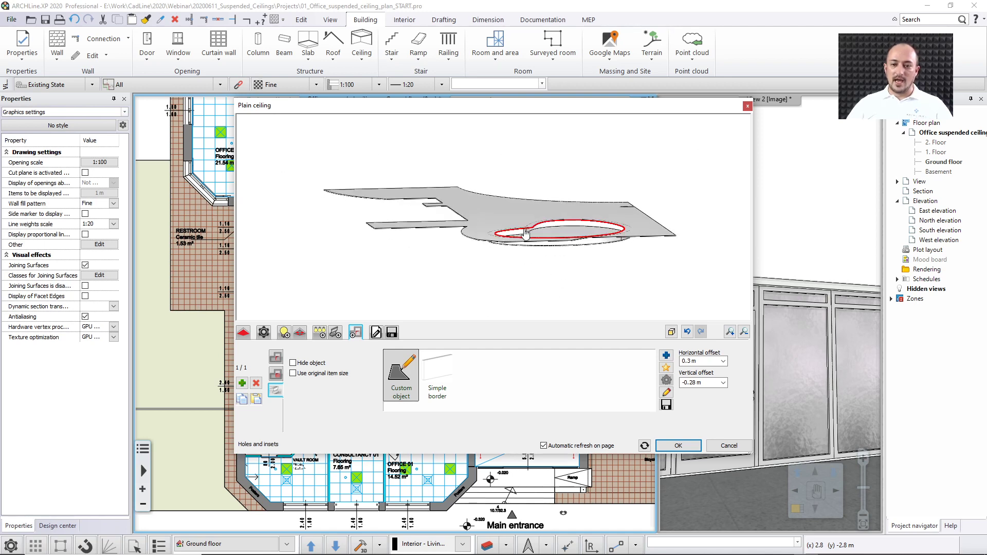
left_click_drag(600, 269, 624, 195)
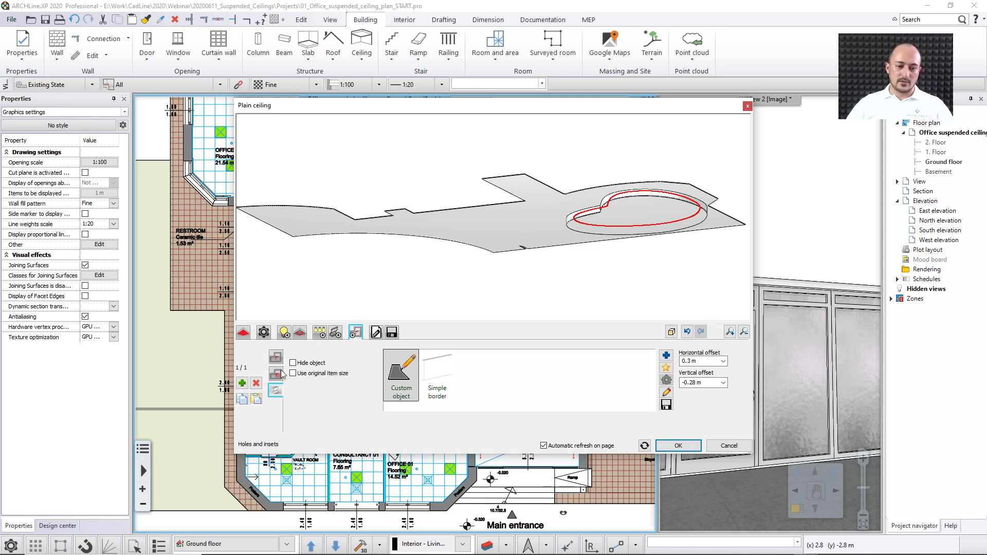
Step: Add a second hole to the ceiling with a custom circular profile of 0.5 m radius, centred on the green circle in the lobby
left_click(242, 383)
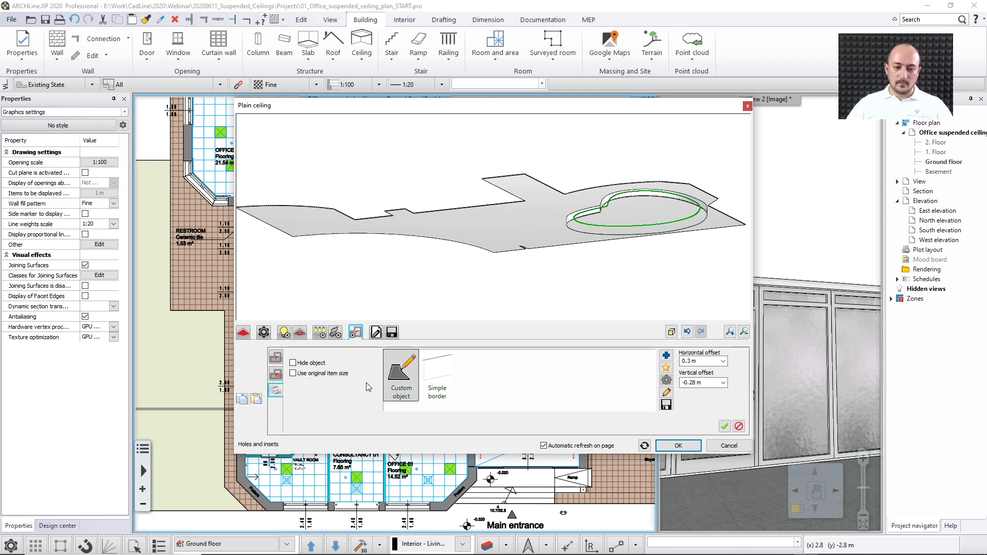
left_click(667, 367)
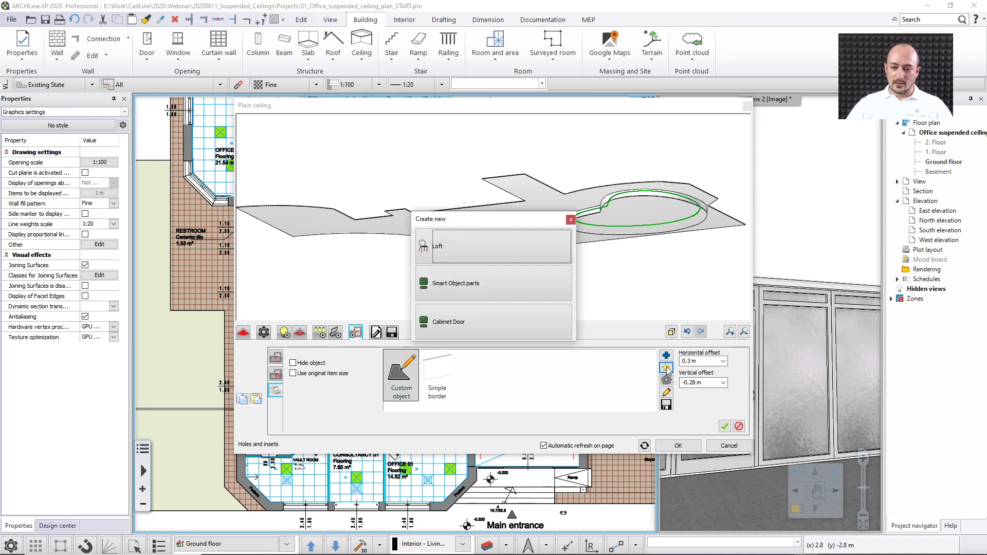
left_click(571, 220)
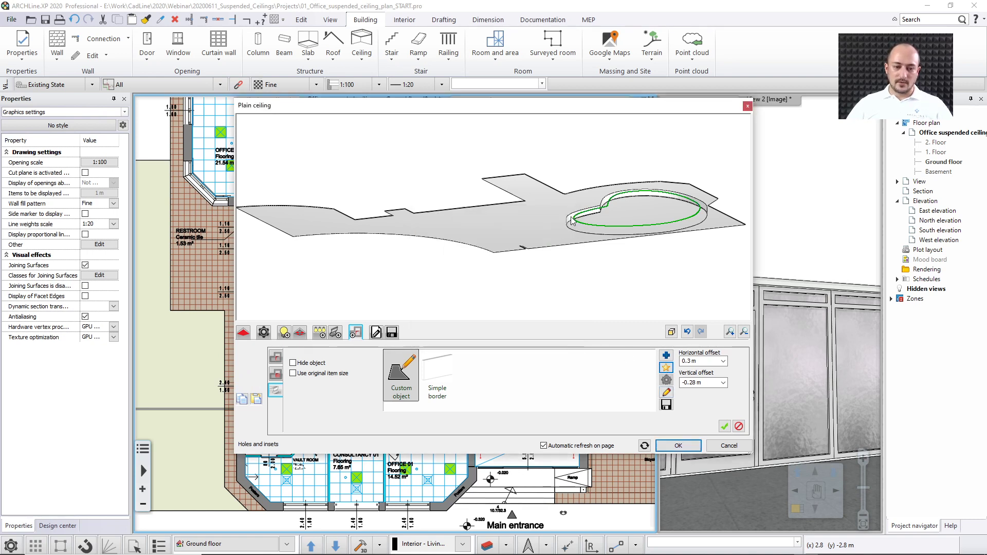
left_click(276, 376)
left_click(276, 357)
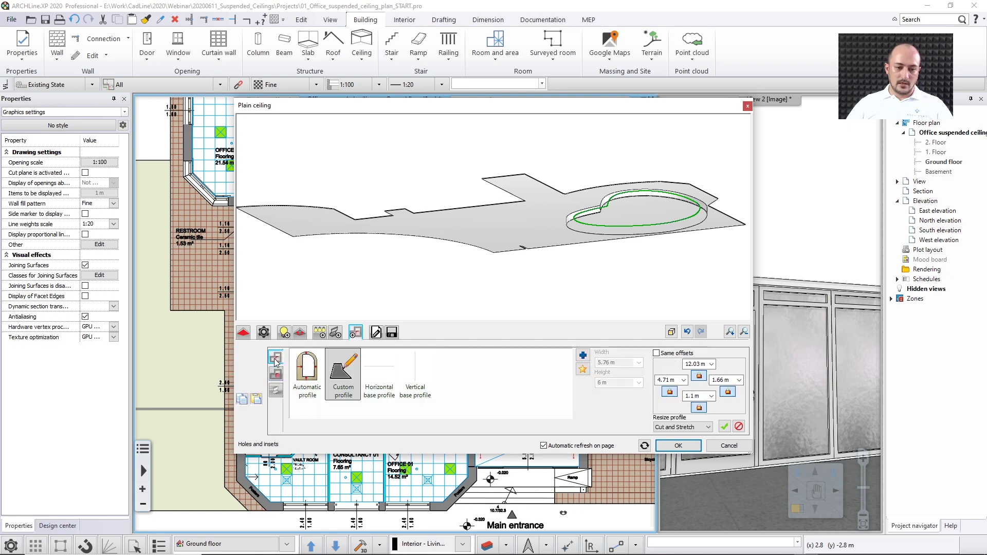
left_click(583, 368)
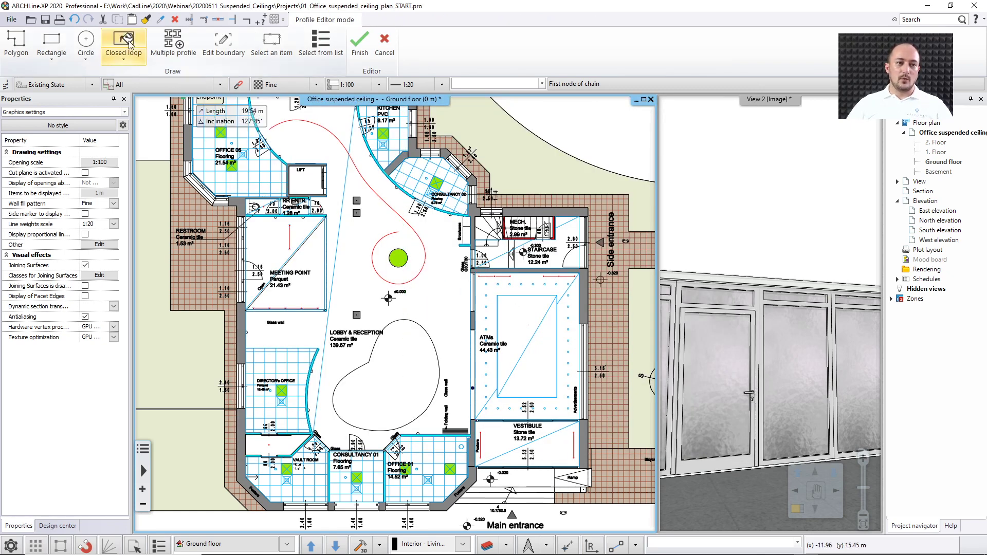
left_click(87, 60)
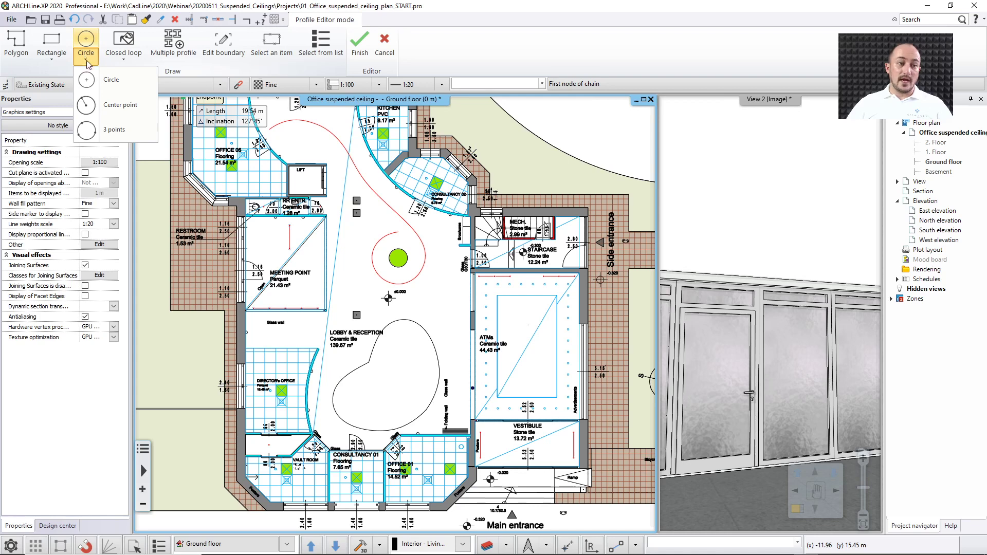
left_click(108, 105)
scroll(415, 216, "up", 3)
left_click(399, 258)
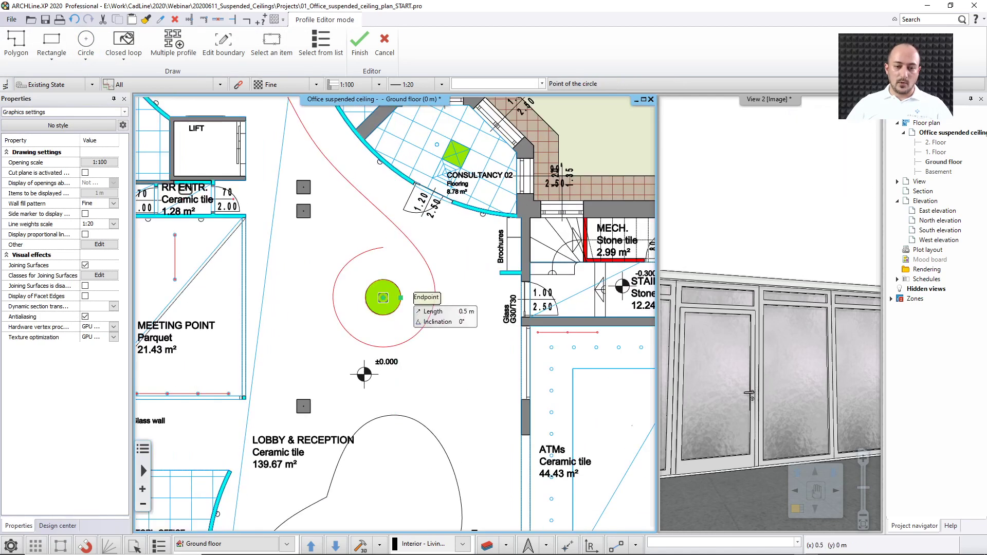
left_click(417, 272)
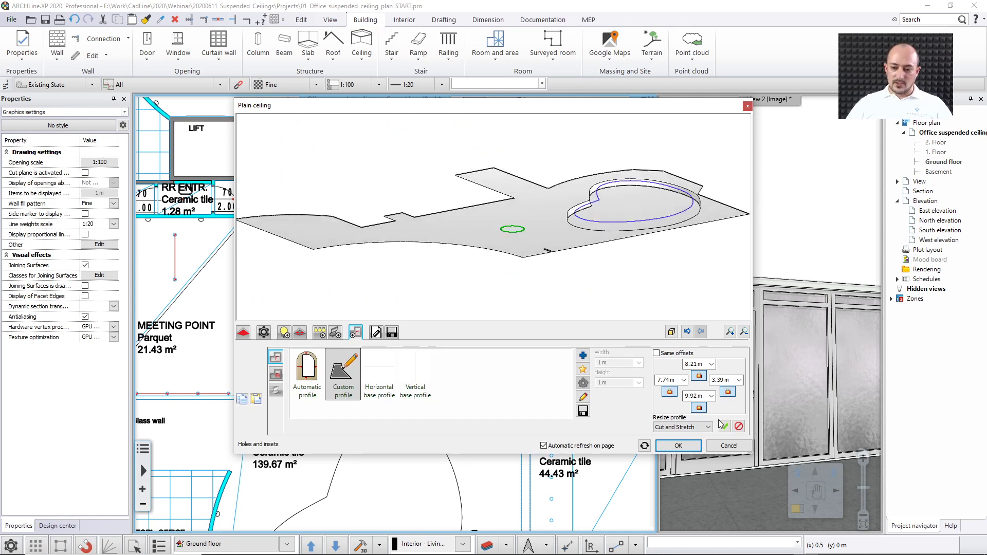
left_click(512, 228)
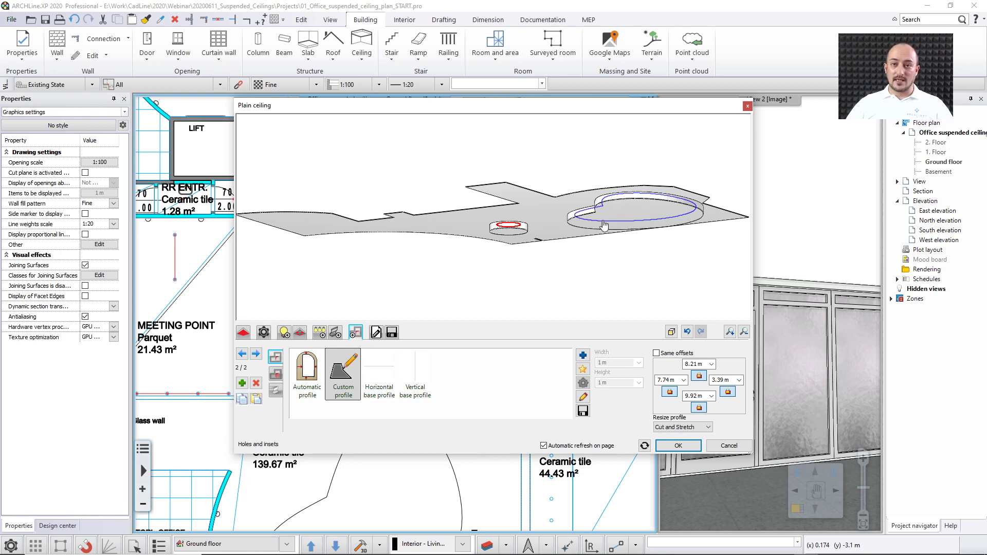
Step: Set the round hole's border horizontal offset to 0 m and check it from below
scroll(524, 246, "up", 2)
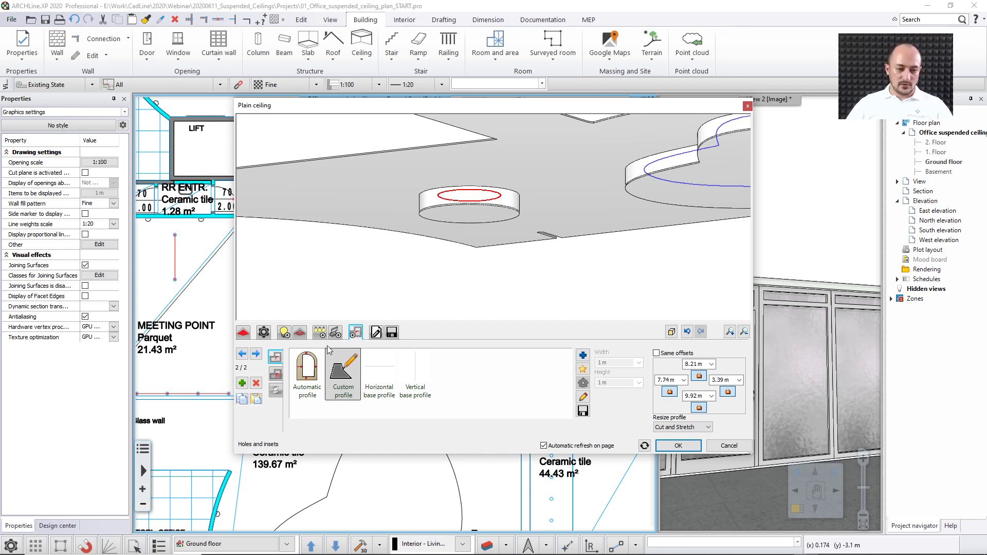
left_click(274, 392)
left_click(705, 360)
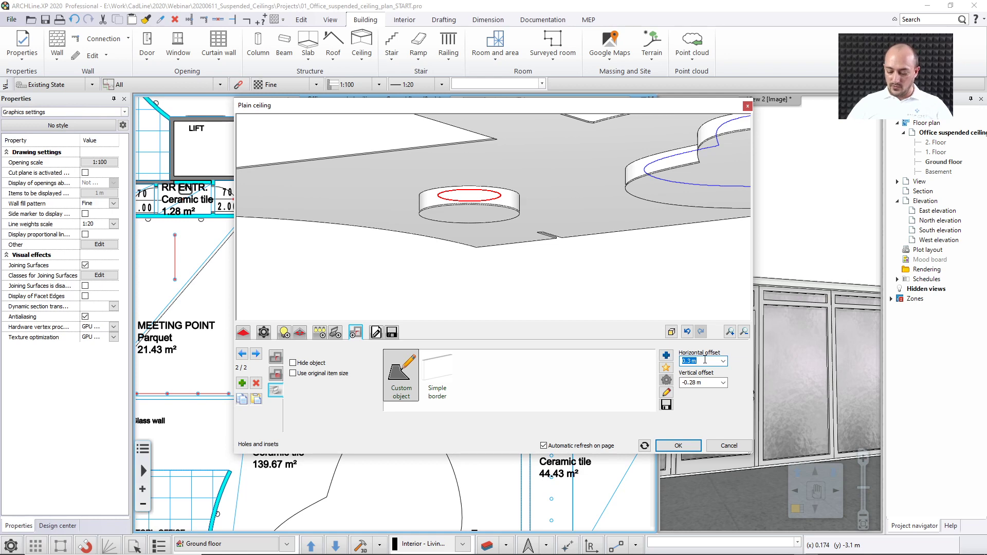
type("0")
key("Return")
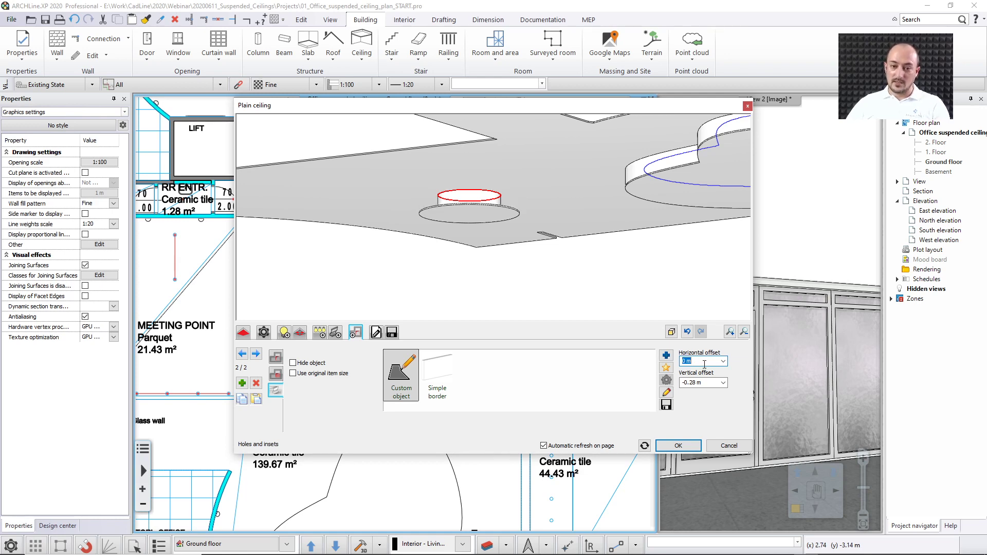
left_click(533, 289)
scroll(632, 275, "down", 2)
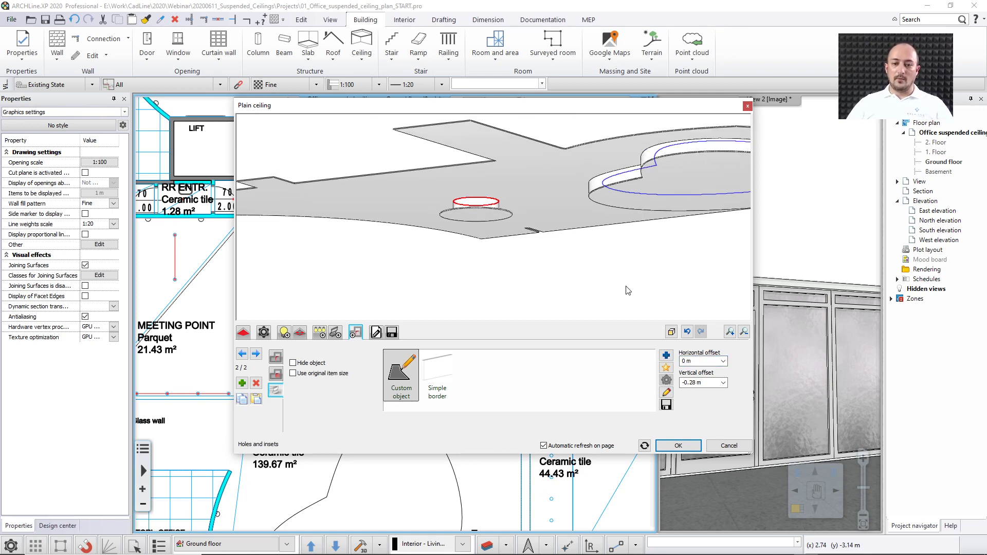
middle_click_drag(626, 286, 630, 267)
Step: Apply the ceiling changes and inspect the two lobby holes from below in the enlarged 3D view
left_click_drag(414, 110, 577, 89)
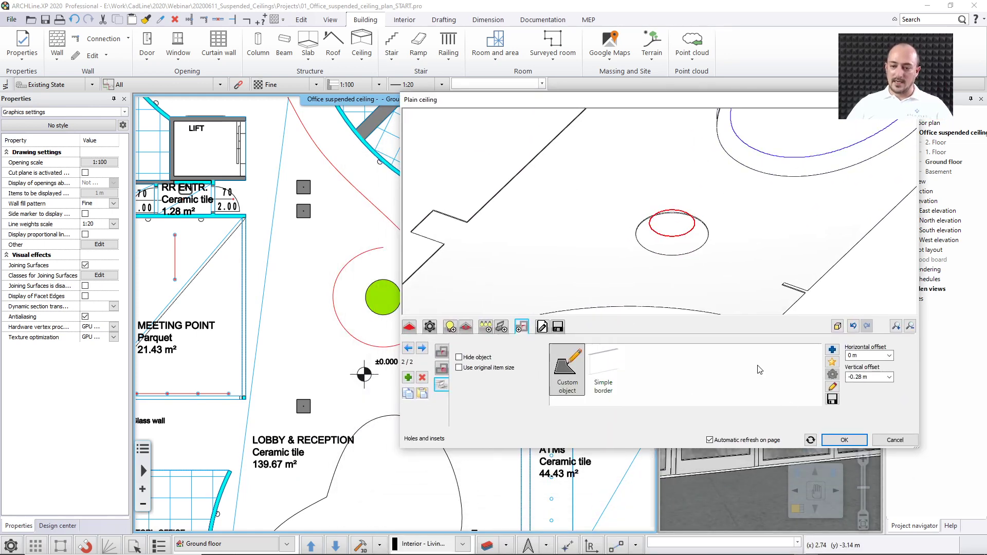
left_click(844, 441)
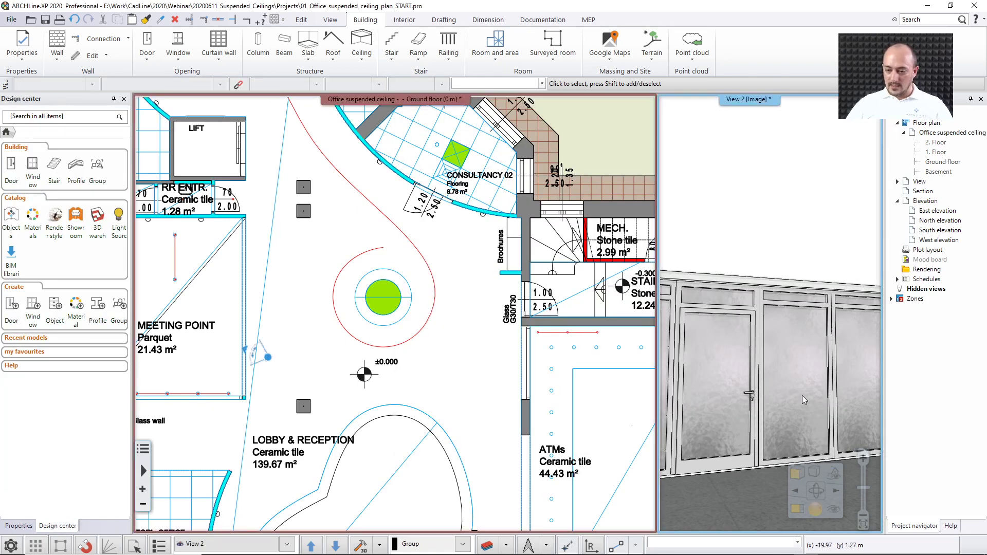
key("F3")
middle_click_drag(581, 345, 217, 353)
middle_click_drag(380, 334, 448, 374)
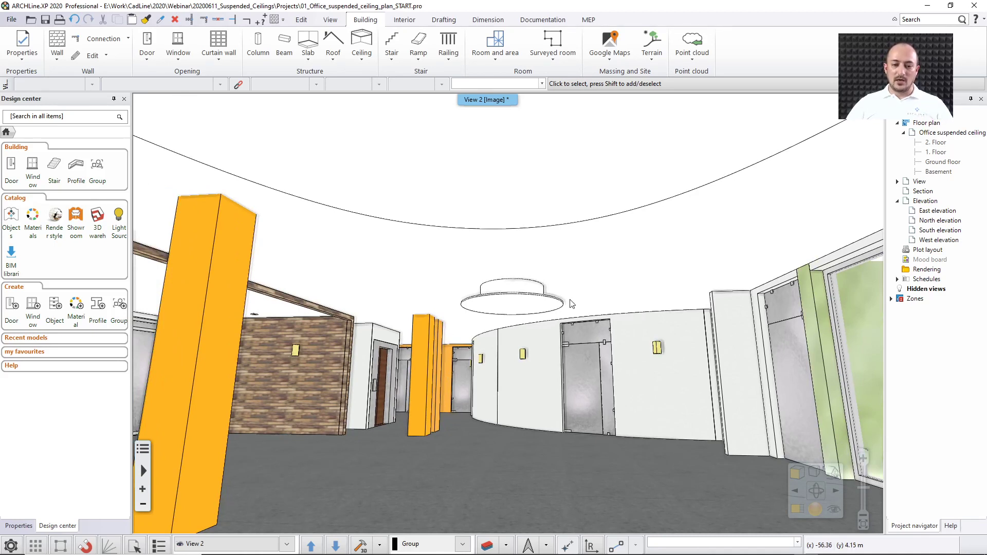
key("F4")
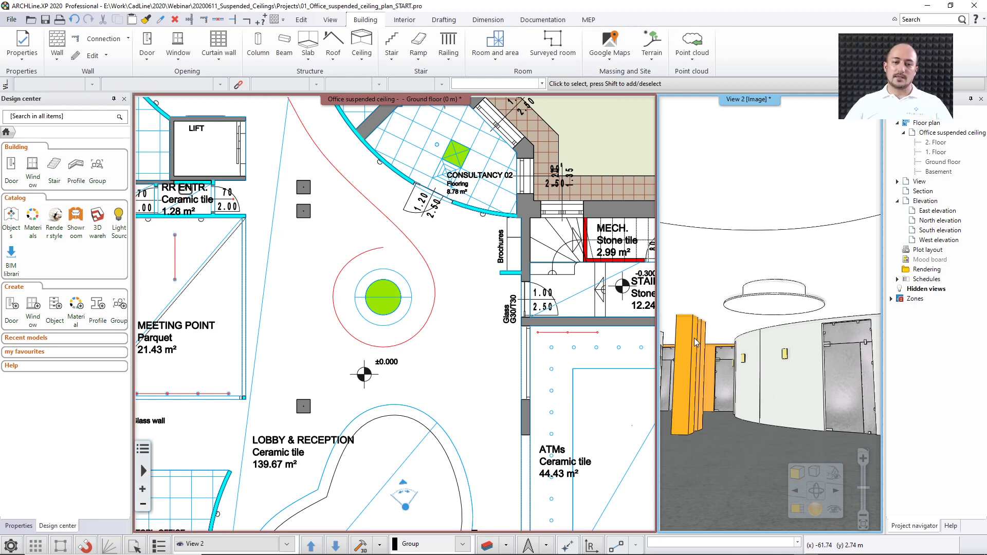
Step: Add a spot lamp series to the lobby ceiling along a custom path, using the red spiral curve picked from the floor plan
left_click(270, 255)
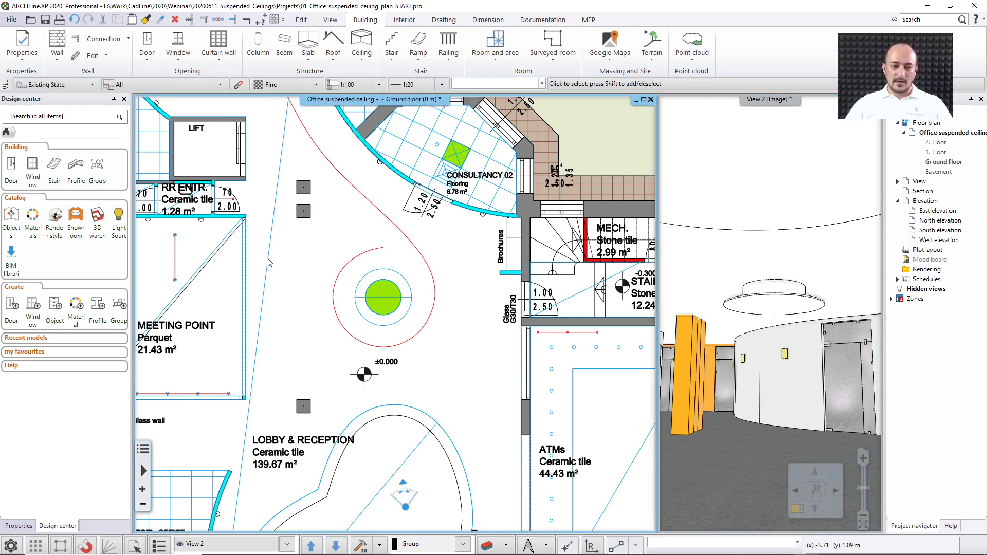
right_click(269, 255)
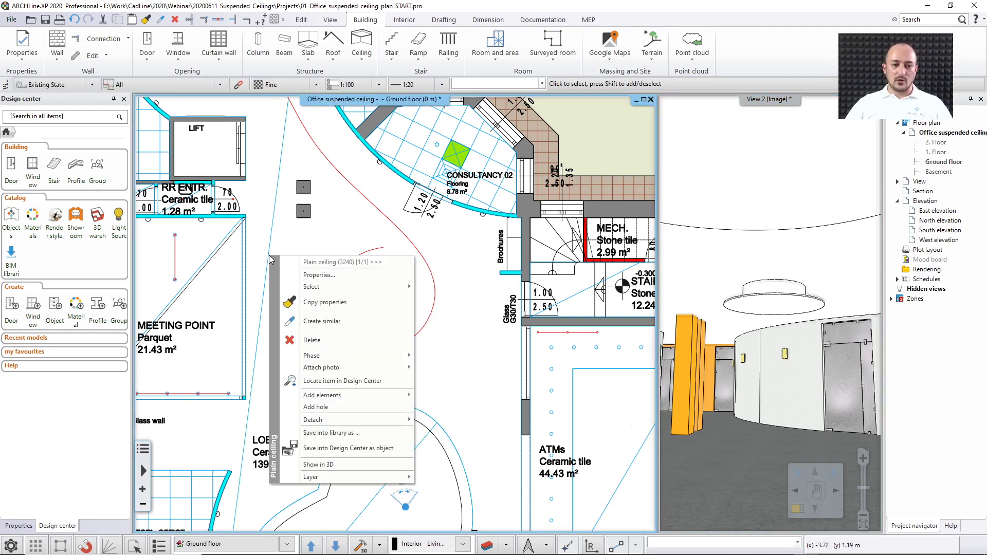
left_click(312, 276)
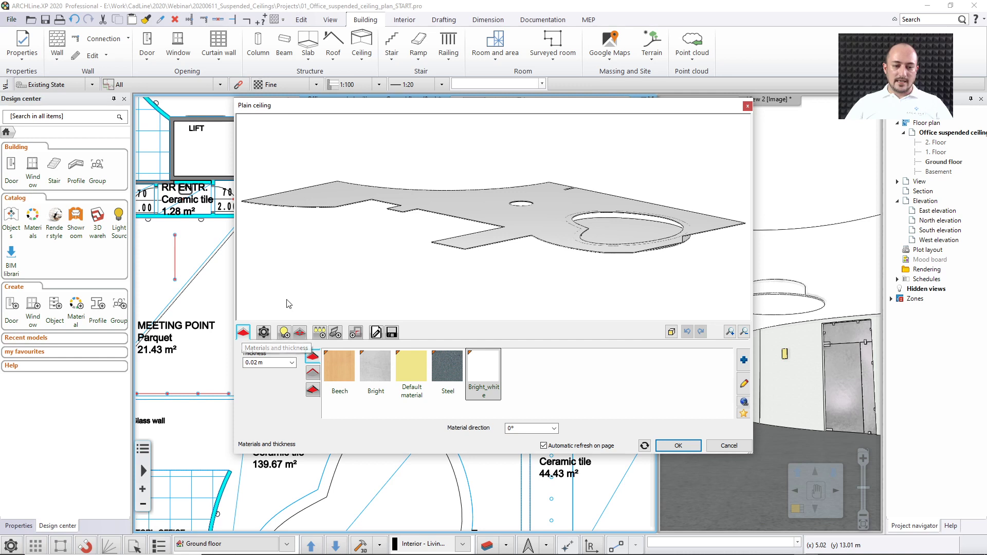
left_click(319, 333)
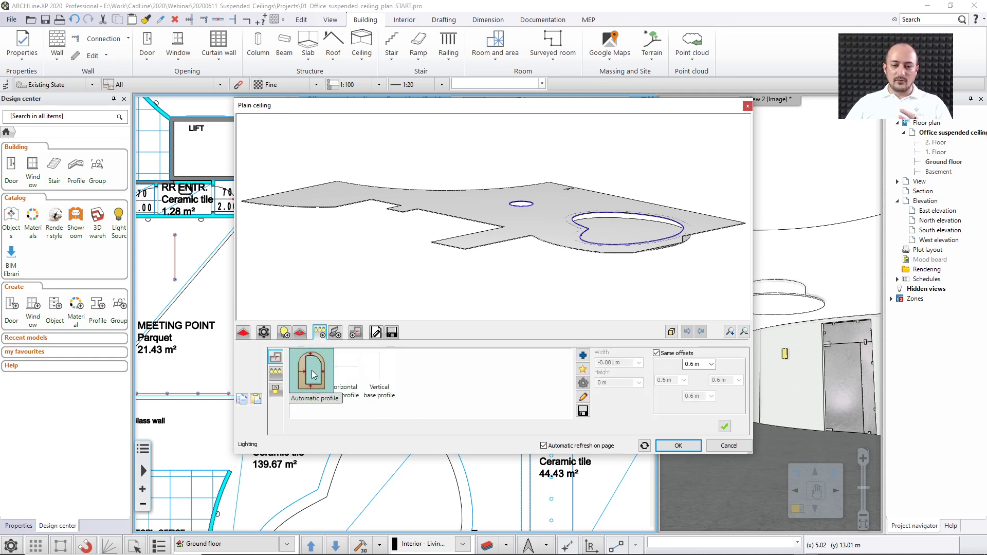
left_click(583, 370)
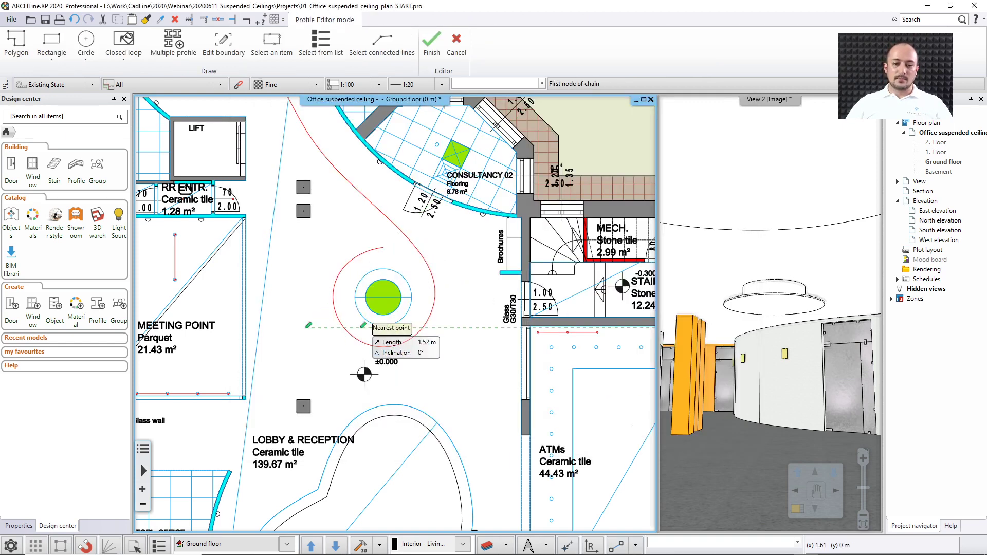
left_click(308, 325)
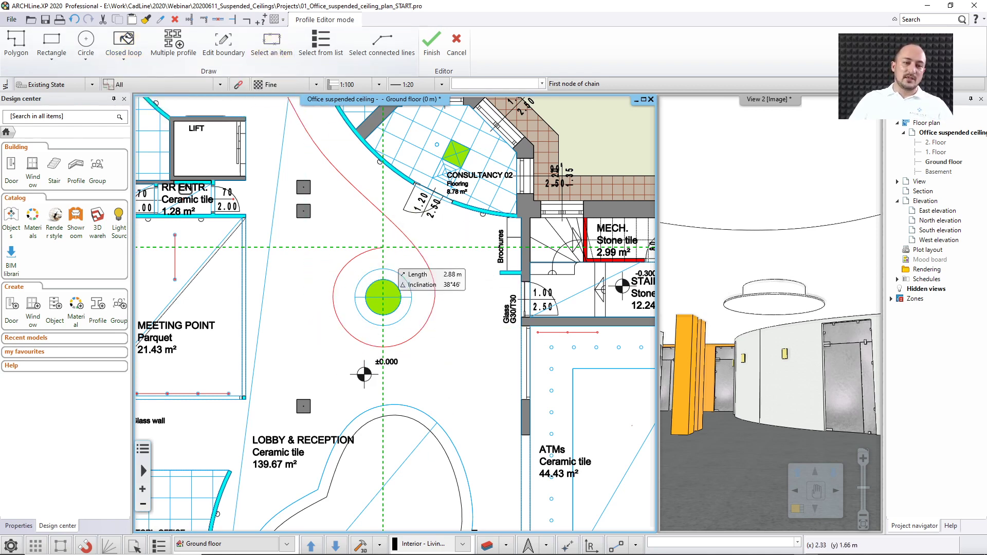
left_click(273, 49)
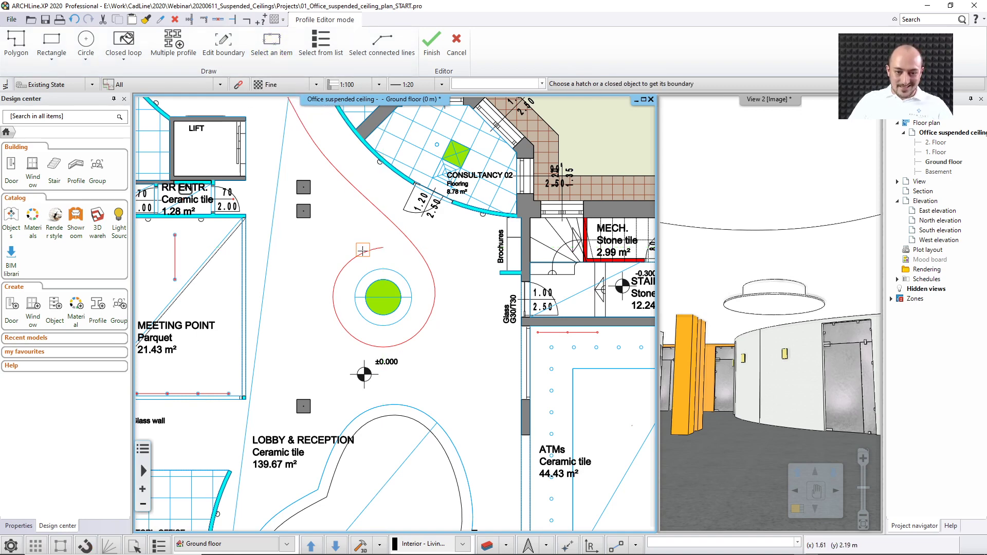
left_click(381, 251)
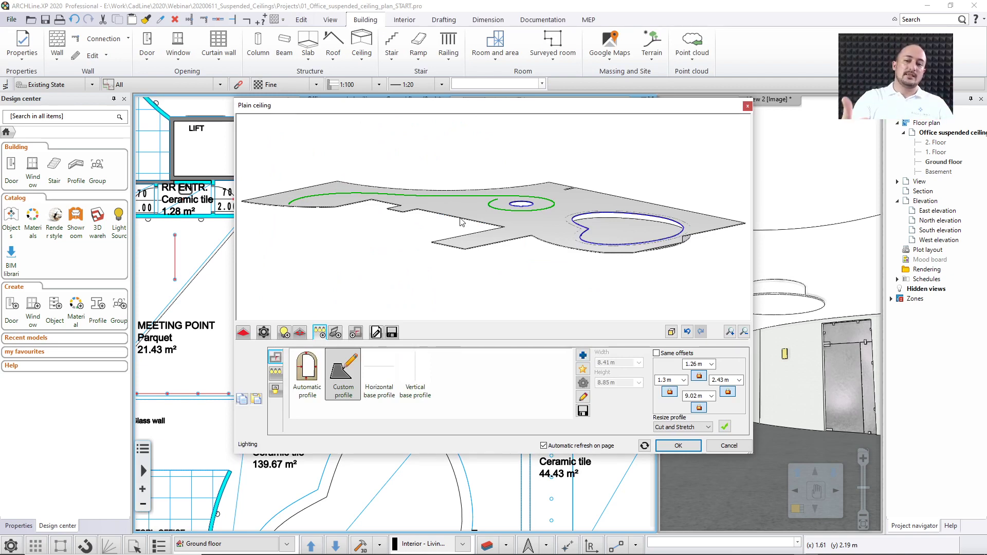
left_click_drag(479, 305, 482, 270)
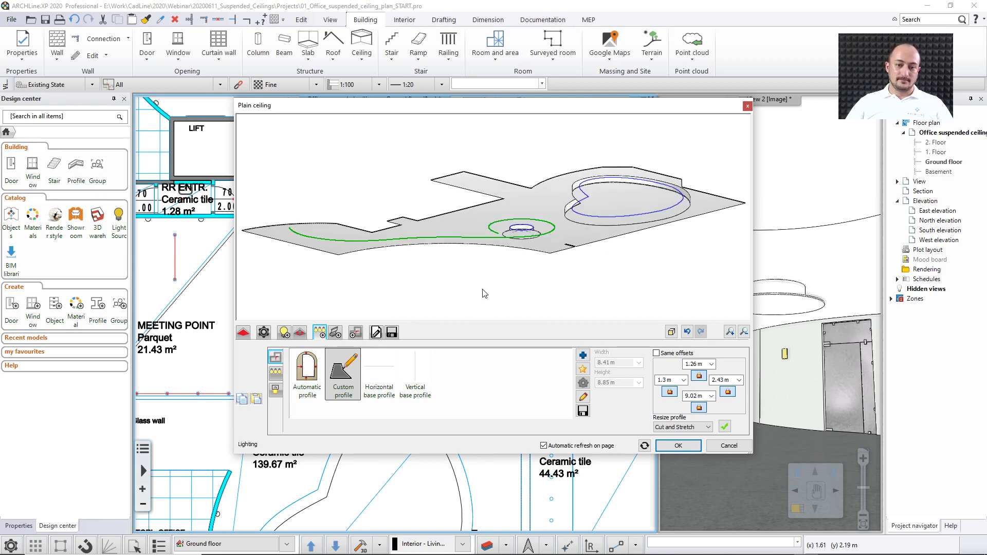
left_click(724, 427)
Step: Set the spot lamp series' vertical offset to 0.04 m
scroll(493, 283, "up", 5)
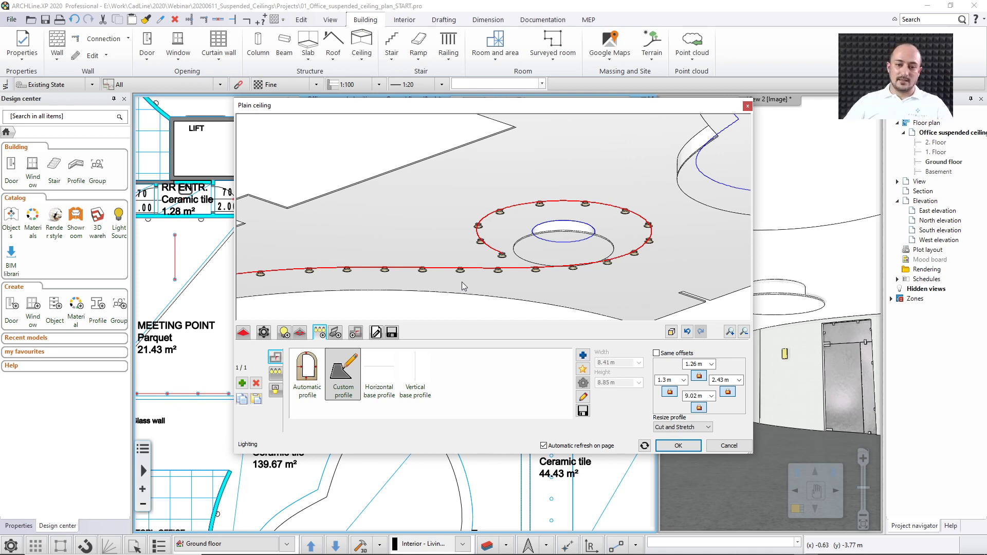
left_click(276, 373)
left_click(698, 382)
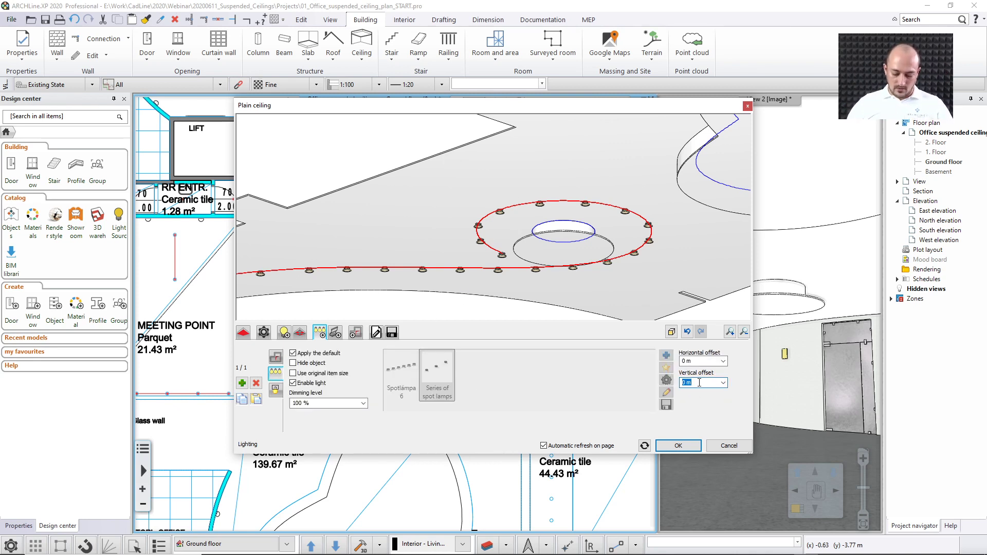
type("-.")
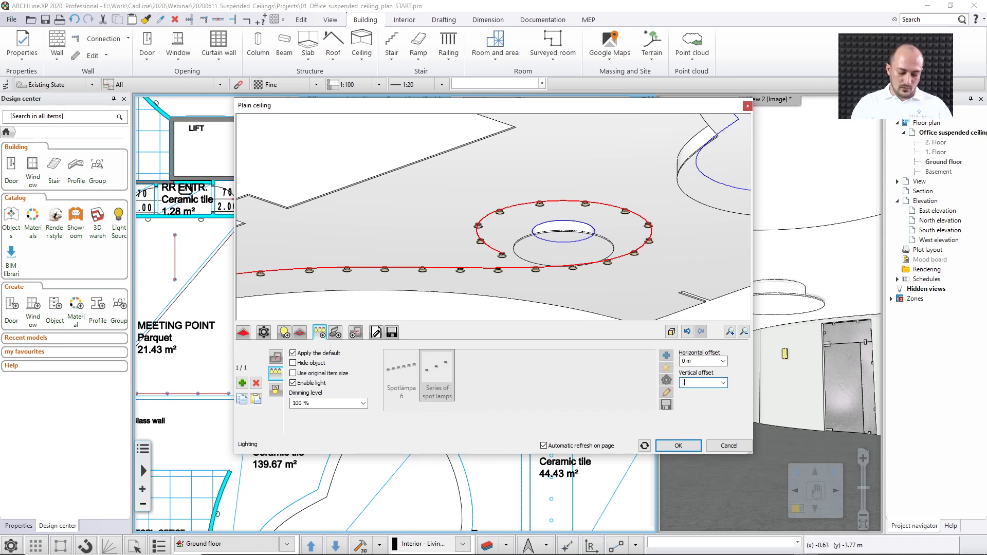
type("04")
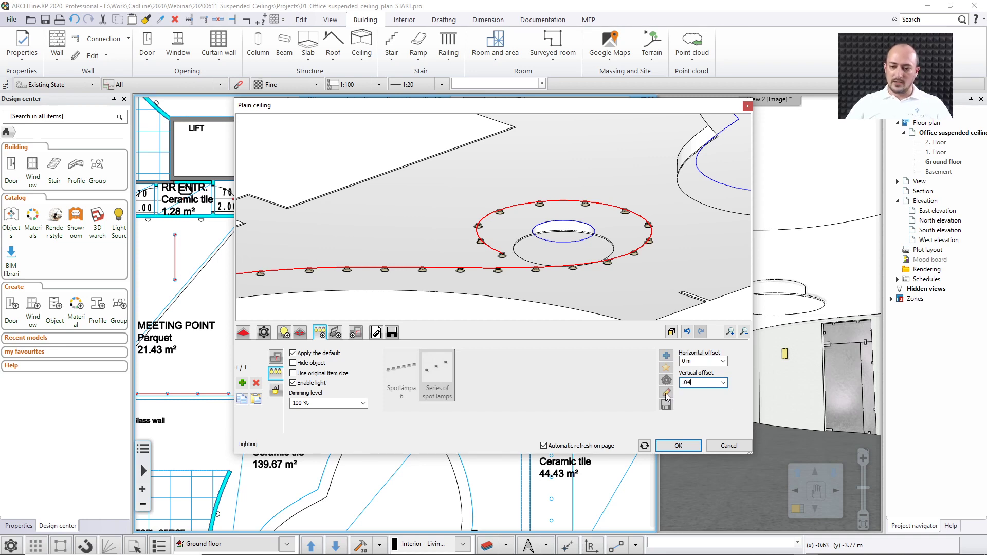
Step: Make Circle-profile holes in the false ceiling for the spot lamps, 0.1 m wide and 0.1 m high, and check the ceiling preview
left_click(276, 392)
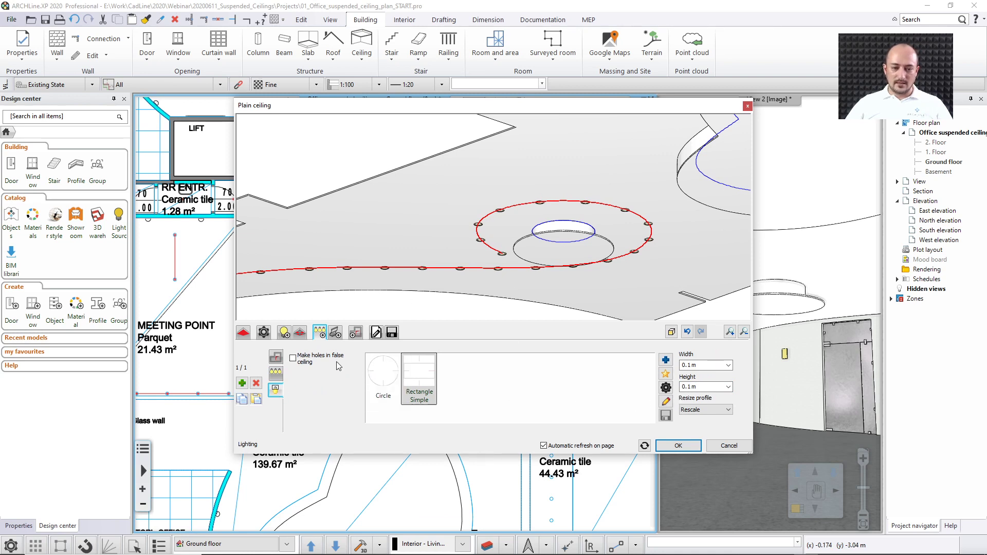
left_click(293, 358)
left_click(383, 373)
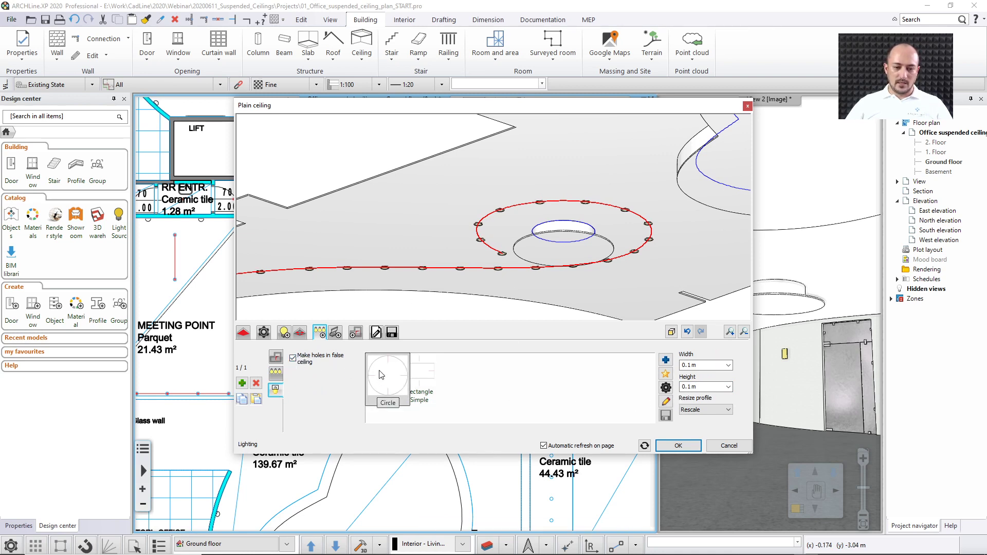
left_click(704, 365)
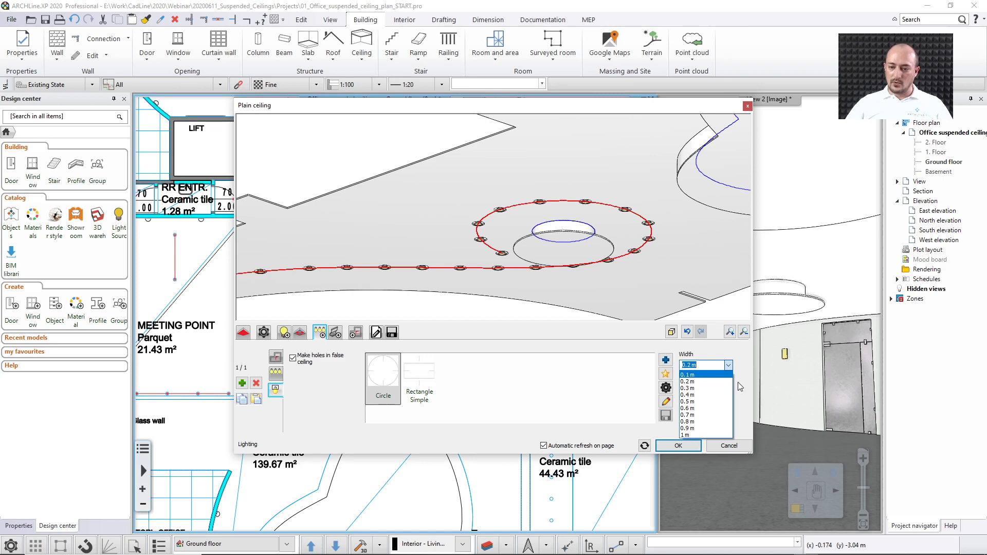
left_click(688, 375)
left_click(685, 387)
left_click(687, 397)
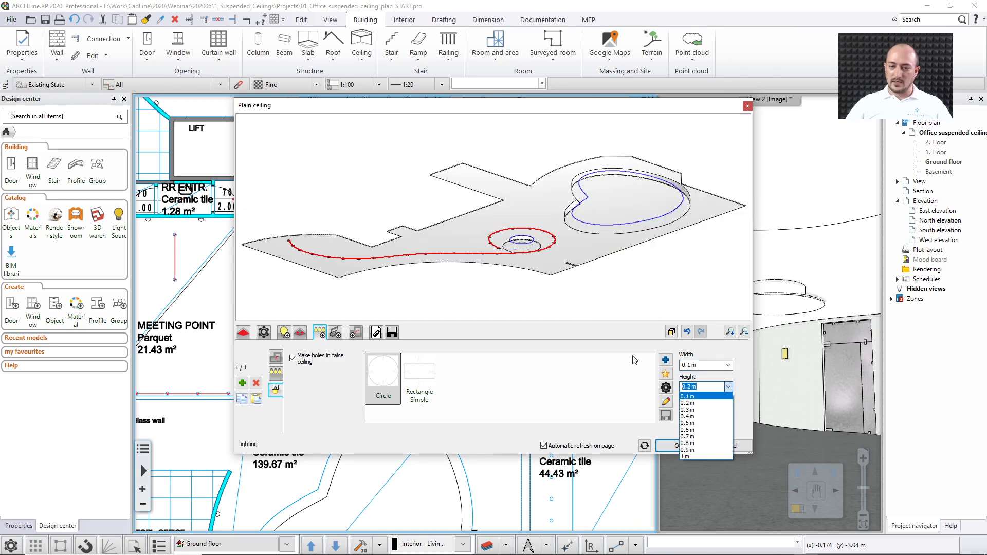
scroll(578, 306, "up", 3)
left_click_drag(560, 278, 508, 343)
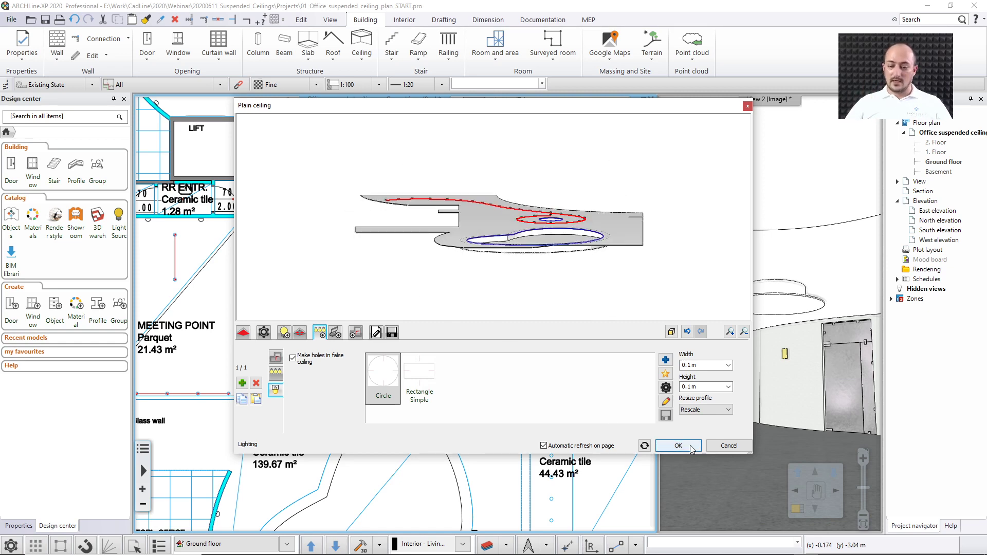
Step: Apply the spot lamp settings to the lobby ceiling and inspect the recessed lamps and whole interior in the enlarged 3D view
left_click(672, 447)
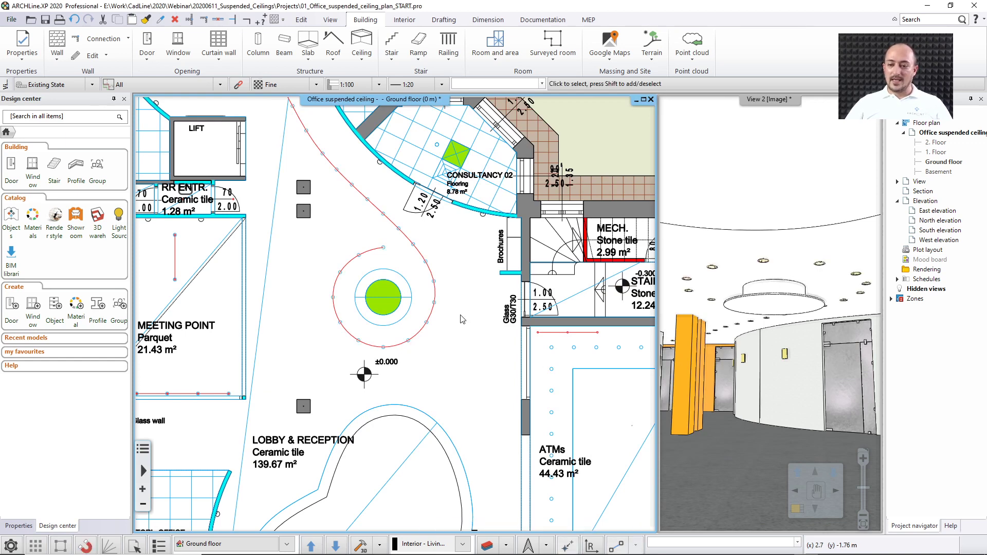
key("F3")
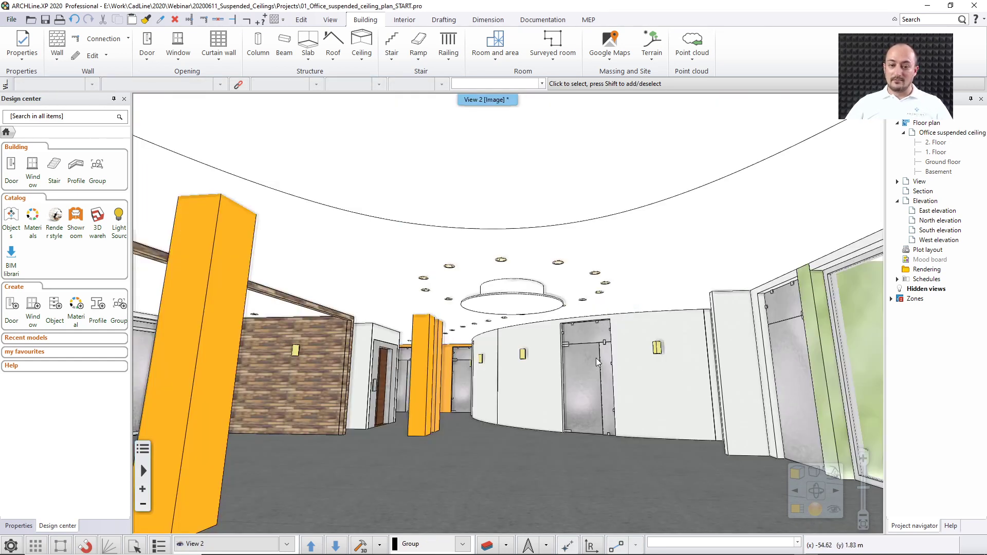
mouse_move(617, 357)
middle_mouse_down()
mouse_move(605, 384)
mouse_move(621, 371)
mouse_move(626, 325)
mouse_move(580, 376)
middle_mouse_up()
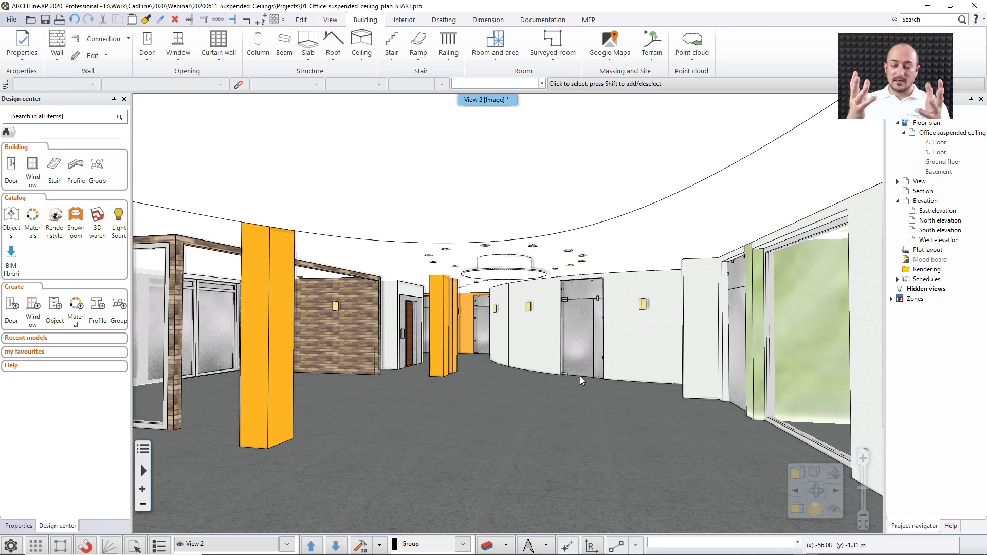
scroll(561, 385, "down", 3)
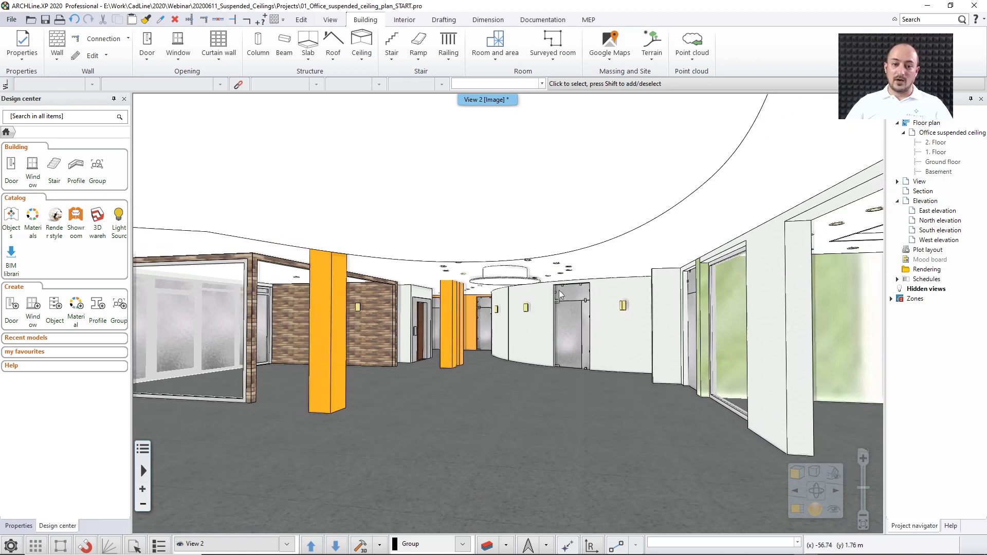
scroll(499, 386, "down", 1)
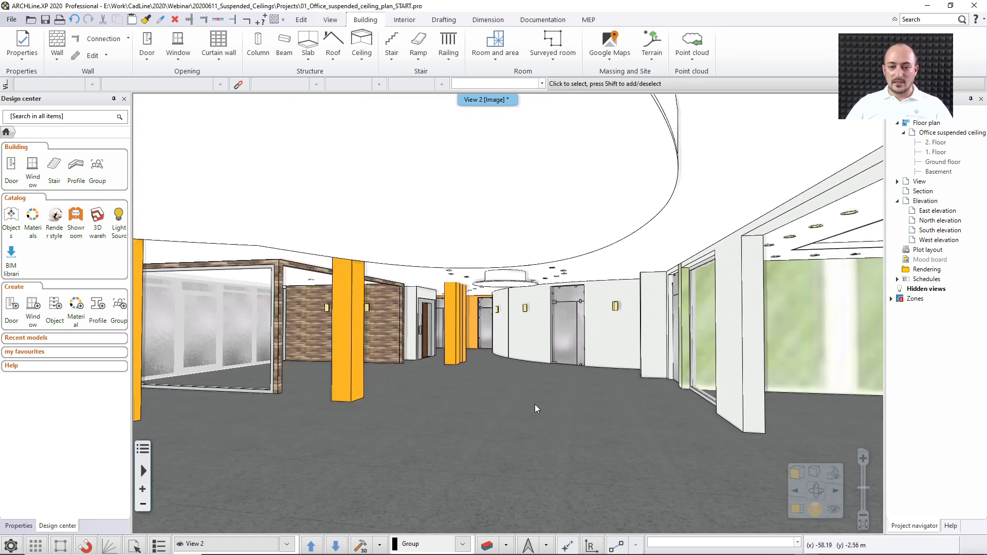
middle_click_drag(535, 404, 433, 374)
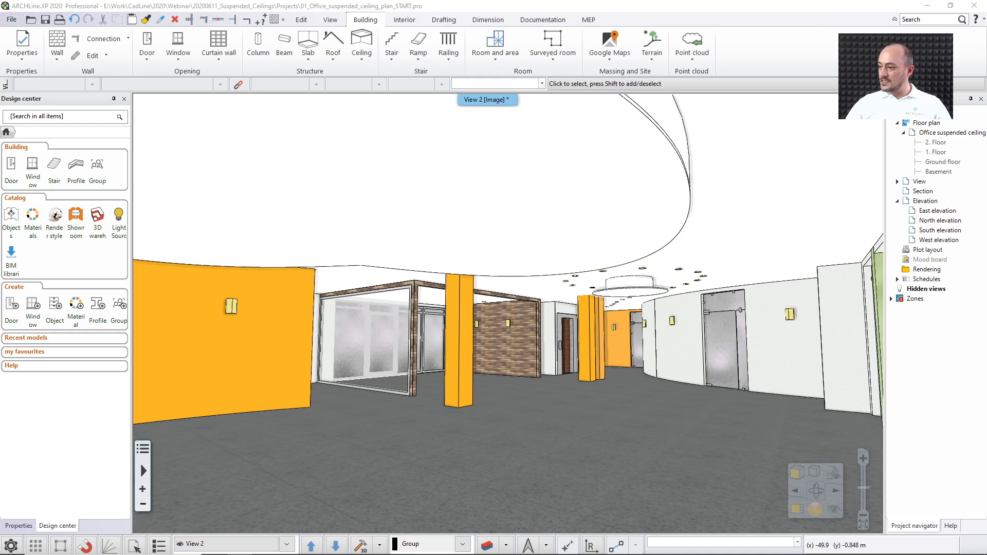
Step: Switch to the browser's ARCHLine.XP webinars page, look through the online courses and sign-up schedule, and return to the ceiling model
left_click_drag(986, 349, 511, 1)
scroll(542, 428, "down", 2)
scroll(544, 432, "down", 1)
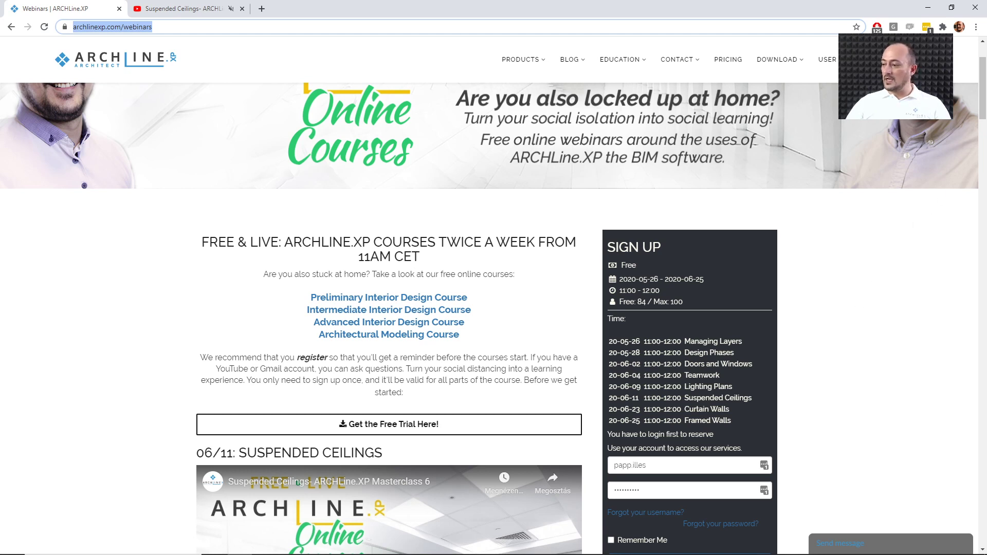
left_click_drag(563, 6, 986, 221)
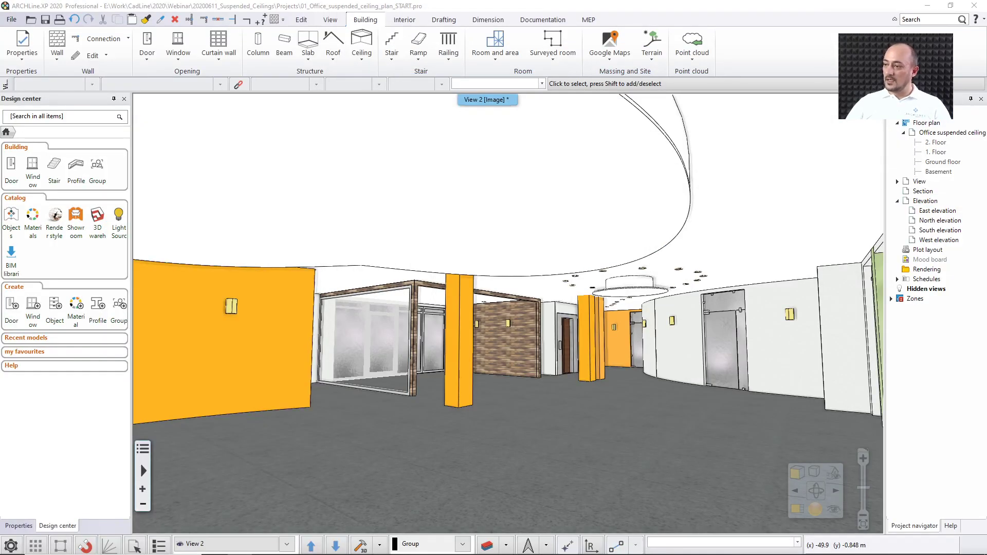